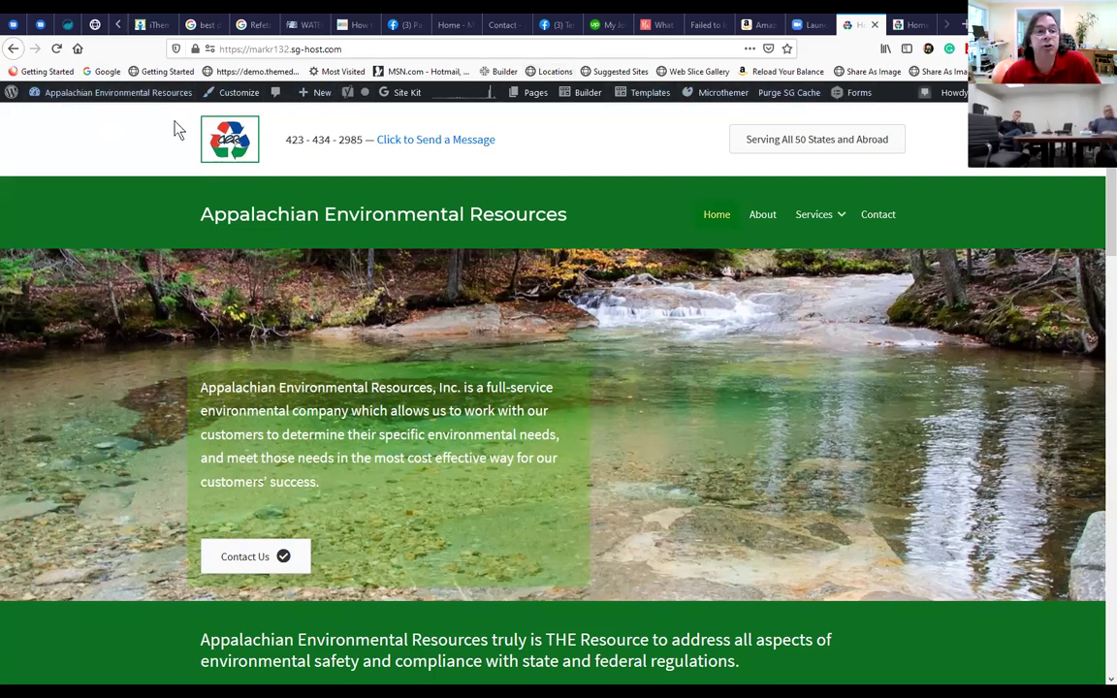
Go to the site's admin dashboard and look through the complete list of its pages.
mouse_move(97, 94)
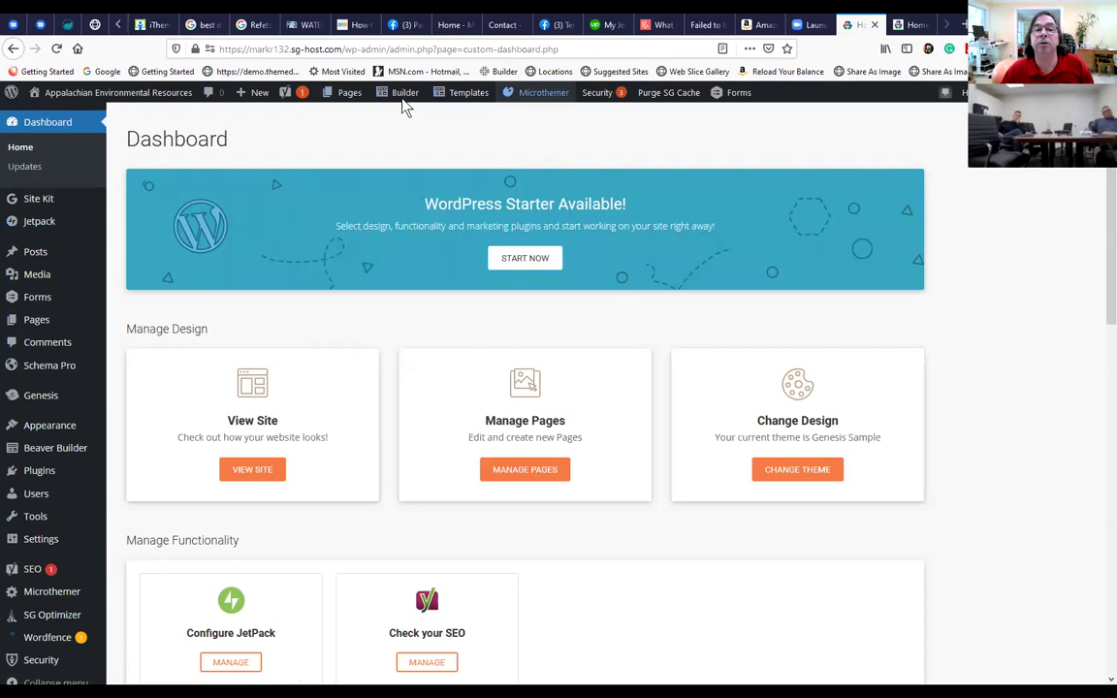
mouse_move(401, 99)
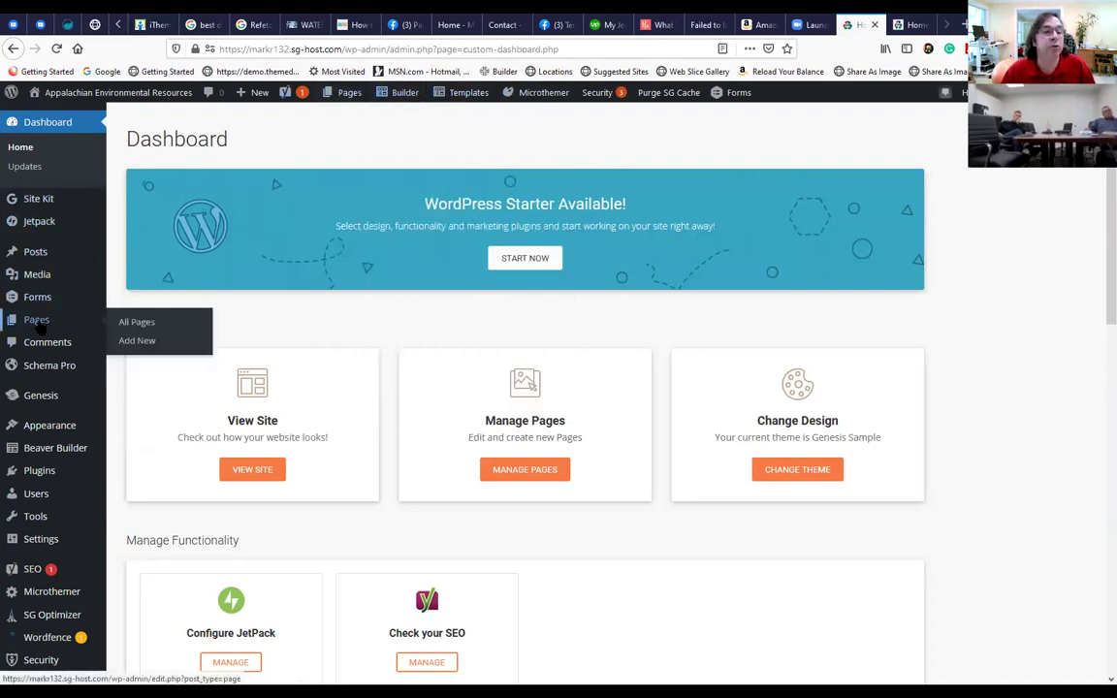
left_click(39, 325)
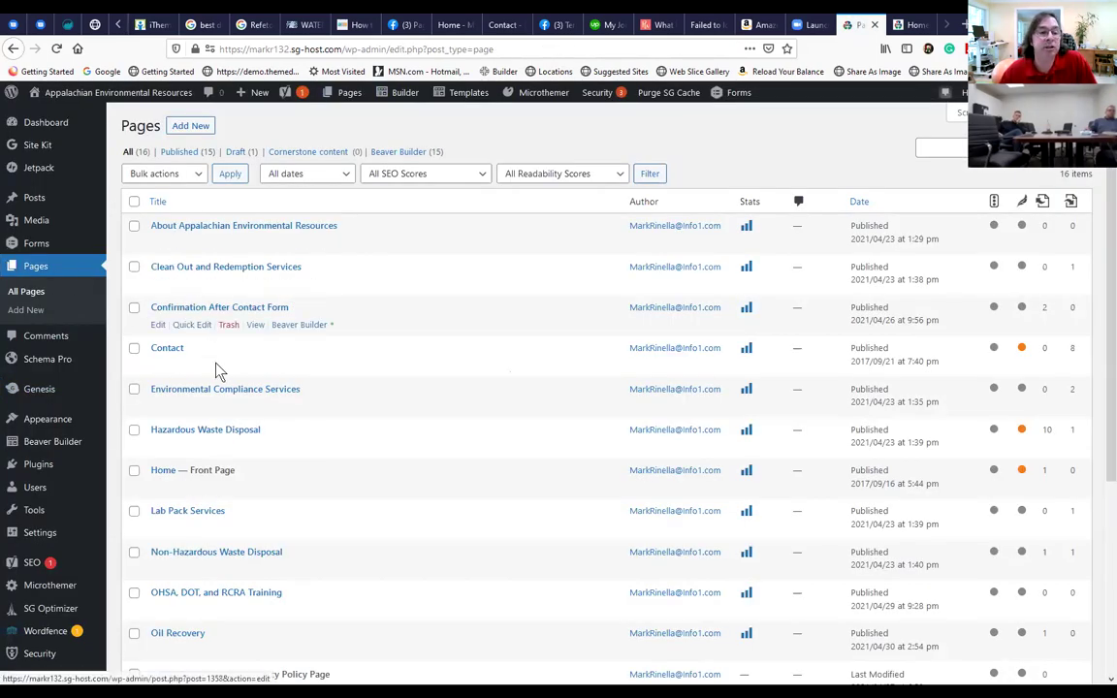
scroll(237, 529, "down", 5)
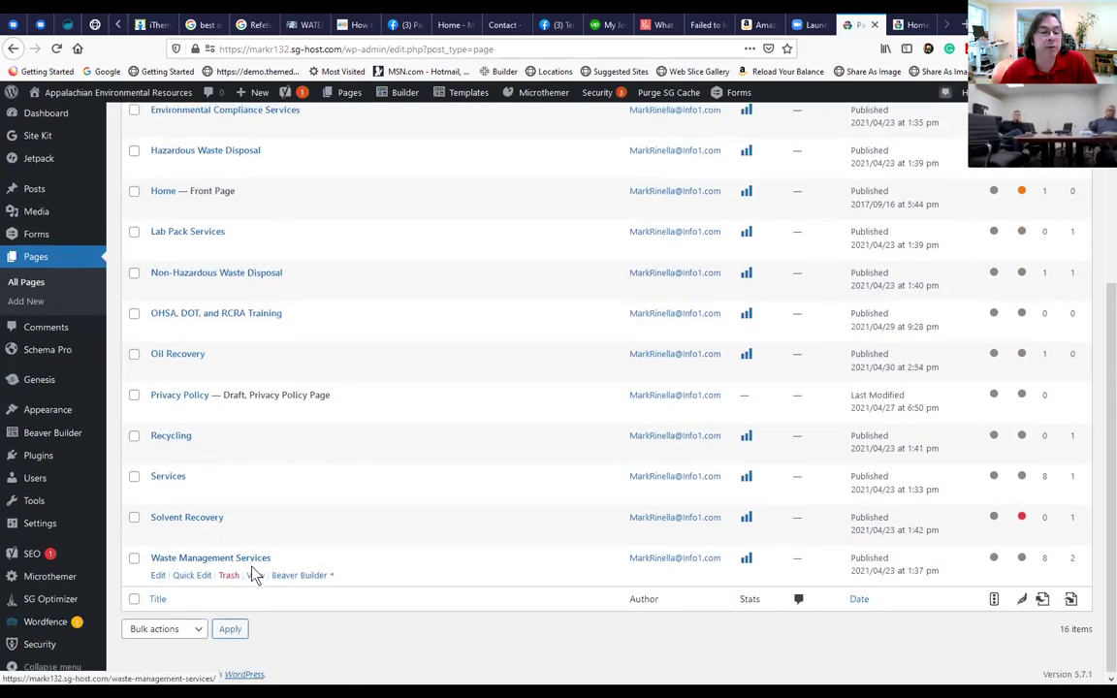
scroll(252, 572, "up", 5)
scroll(242, 523, "up", 1)
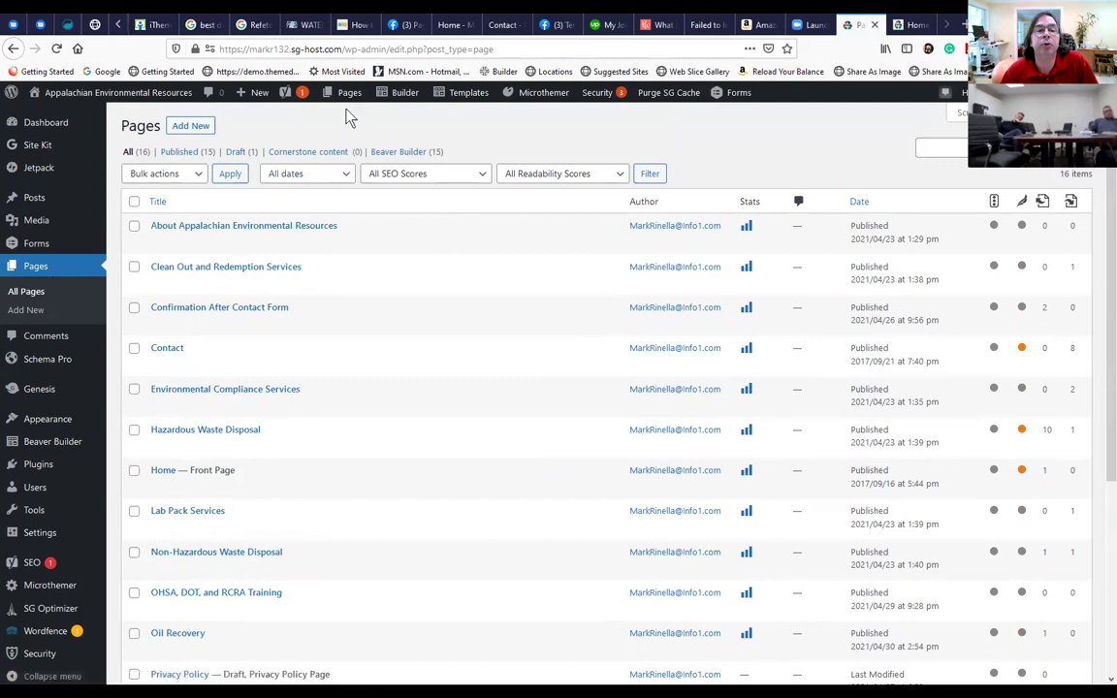
Open the Home page for editing and bring up its Yoast SEO settings.
mouse_move(349, 97)
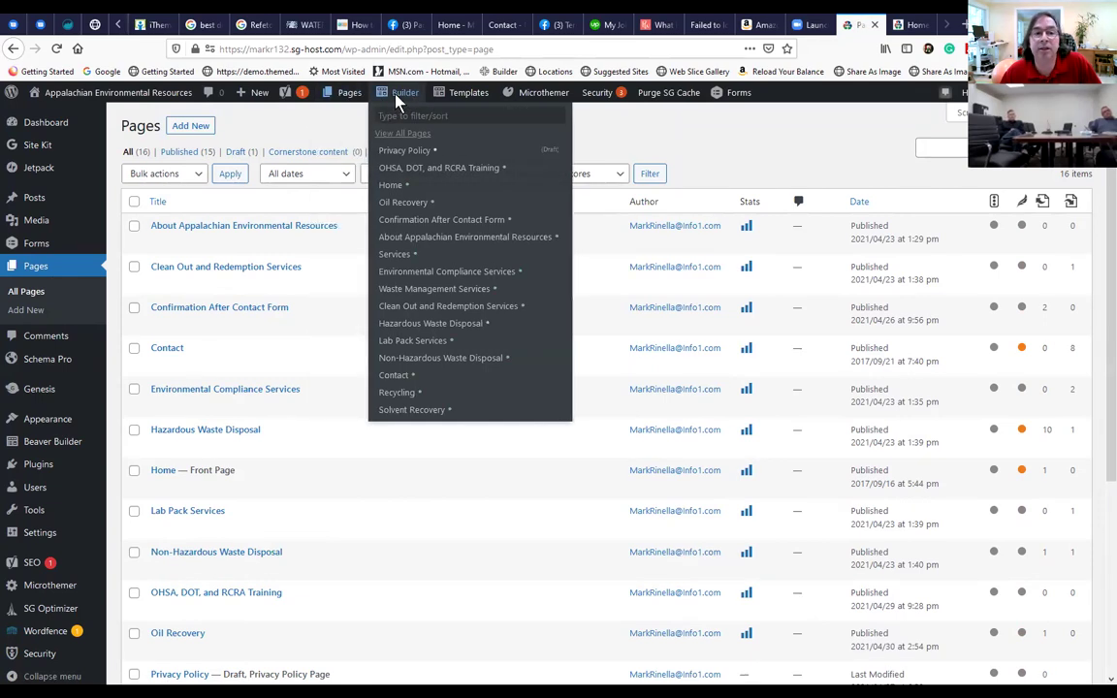
mouse_move(408, 104)
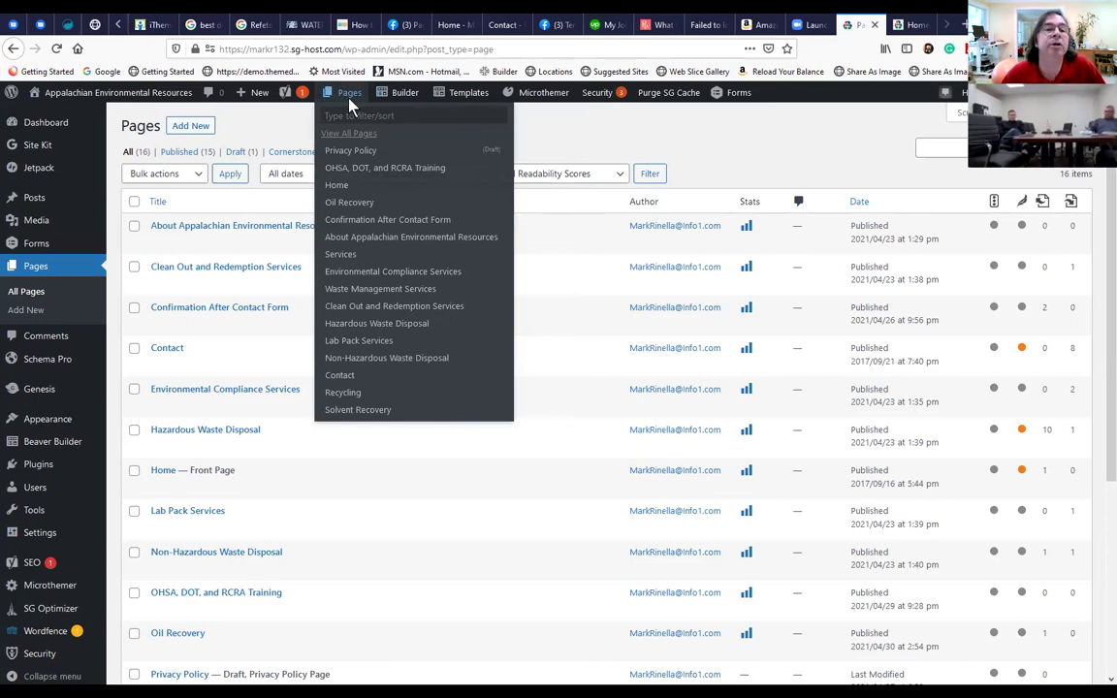
left_click(344, 193)
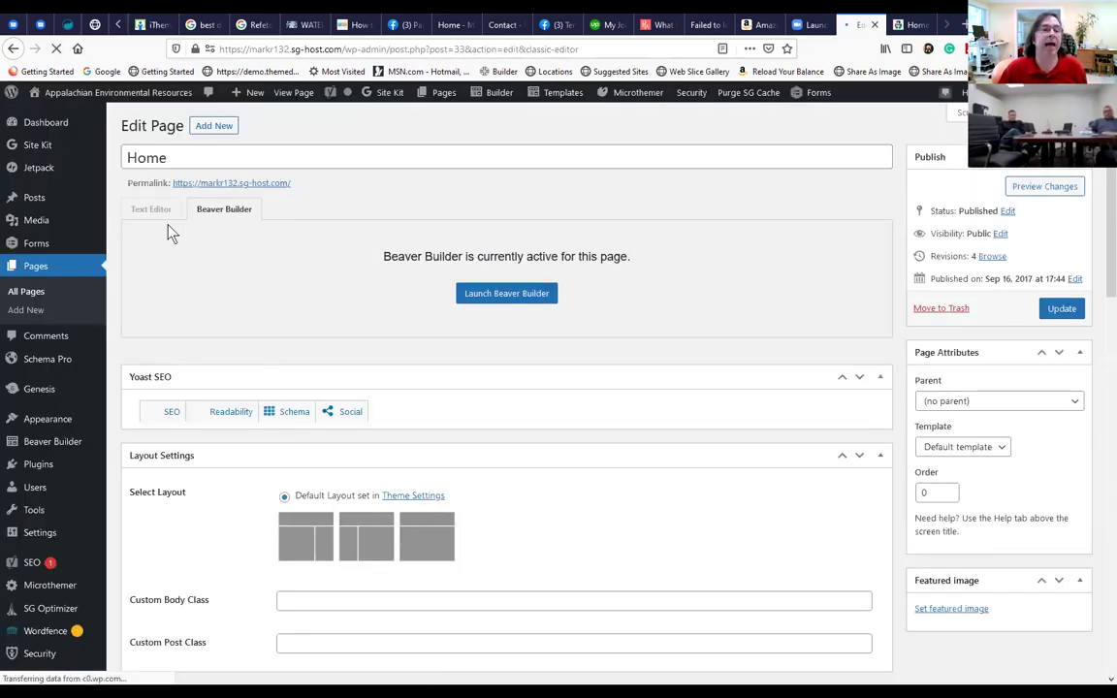
scroll(239, 445, "down", 1)
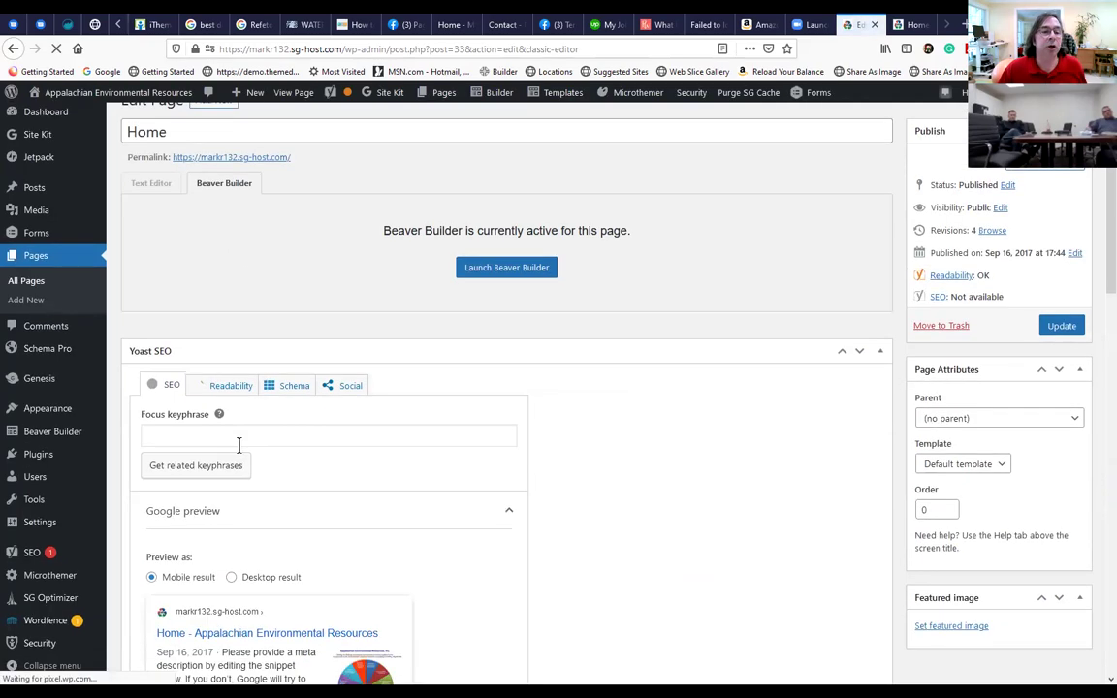
scroll(238, 395, "up", 1)
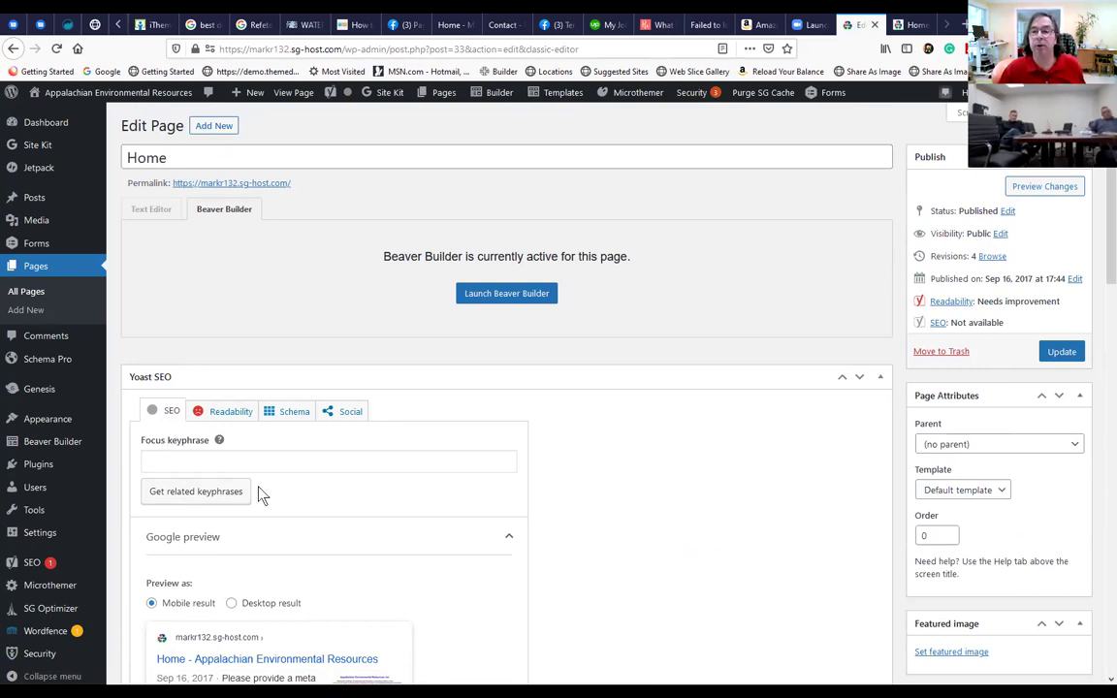
Enter "Appalachian Environmental Services specializes" as the Home page's meta description in Yoast SEO.
left_click(165, 459)
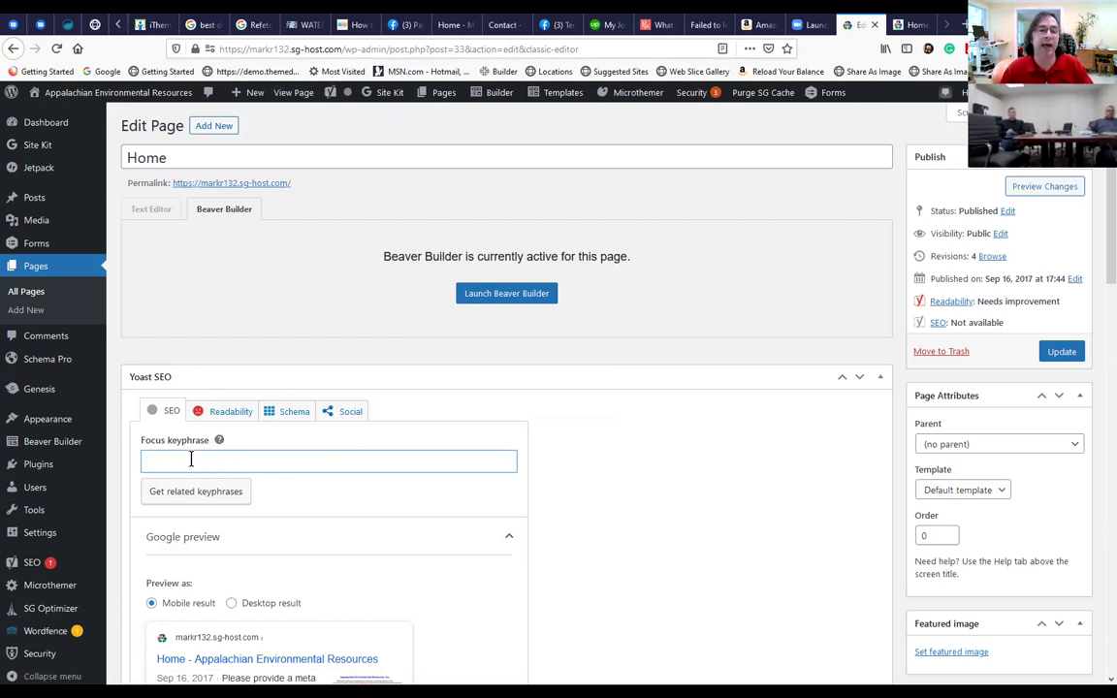
scroll(199, 482, "down", 3)
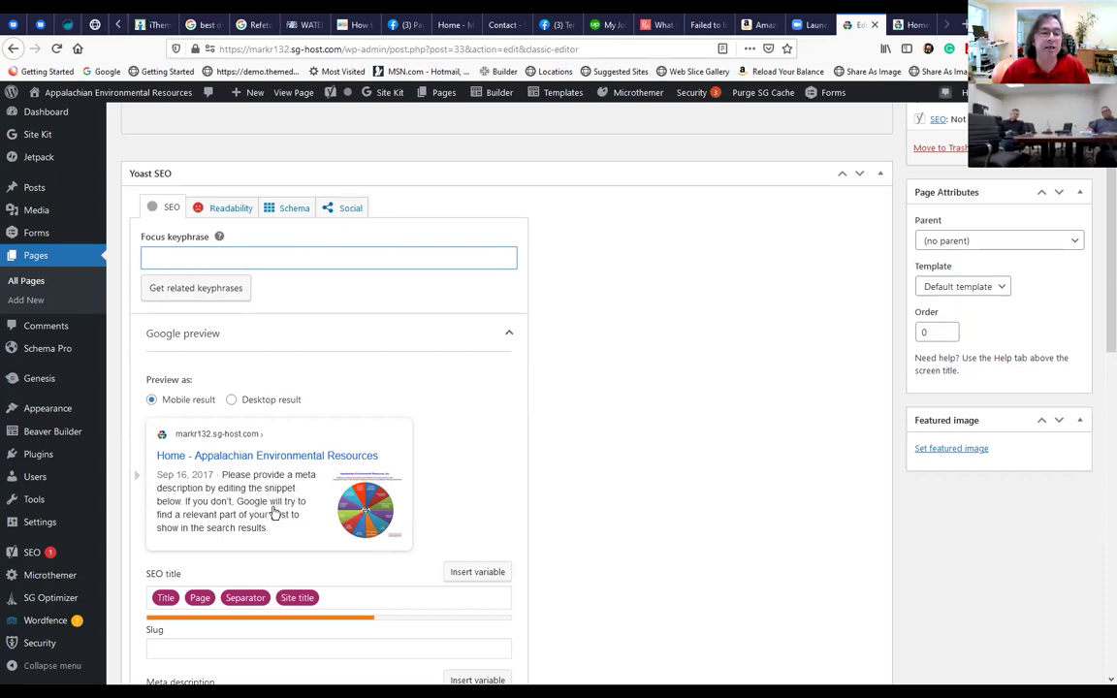
scroll(281, 523, "down", 1)
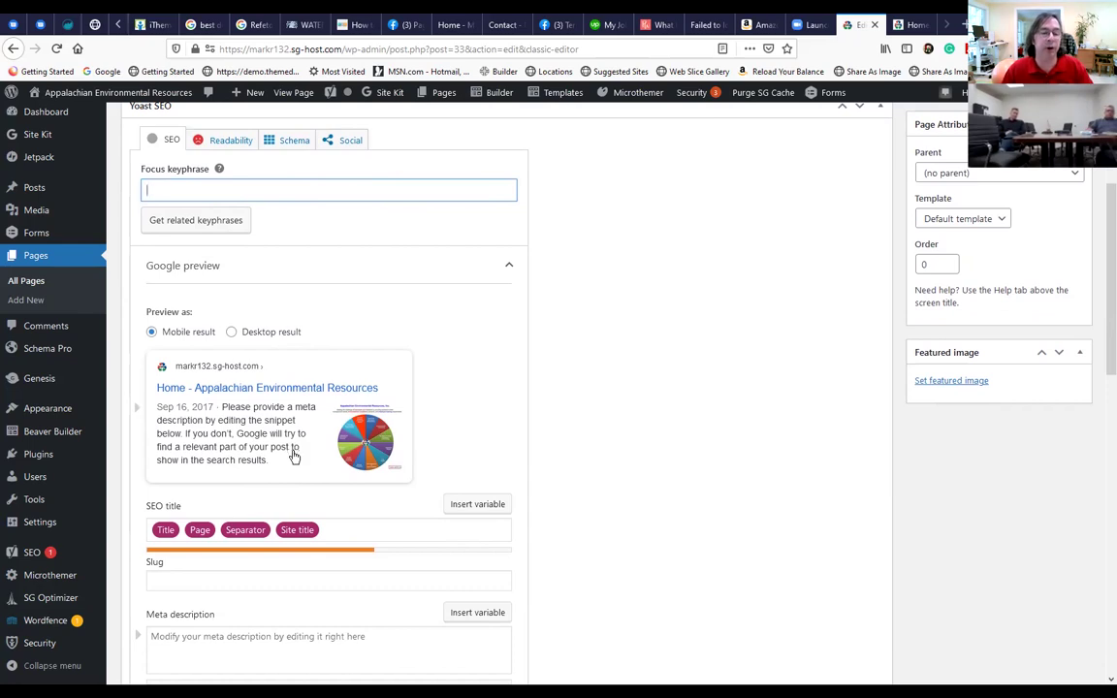
scroll(280, 465, "up", 2)
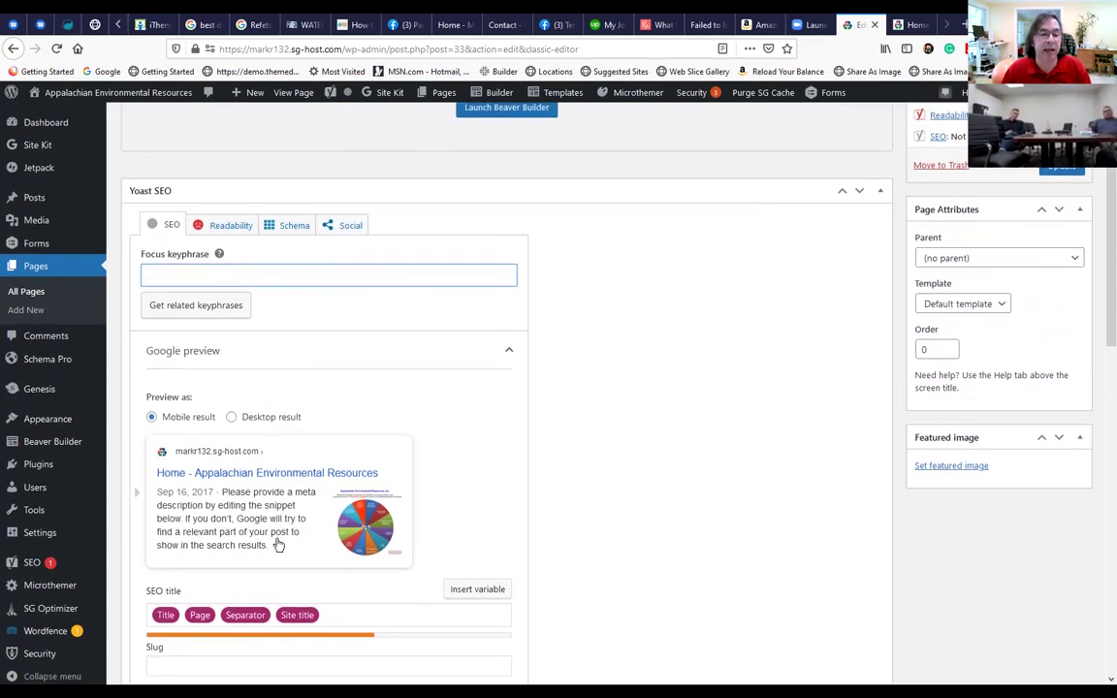
scroll(271, 528, "down", 2)
left_click(269, 419)
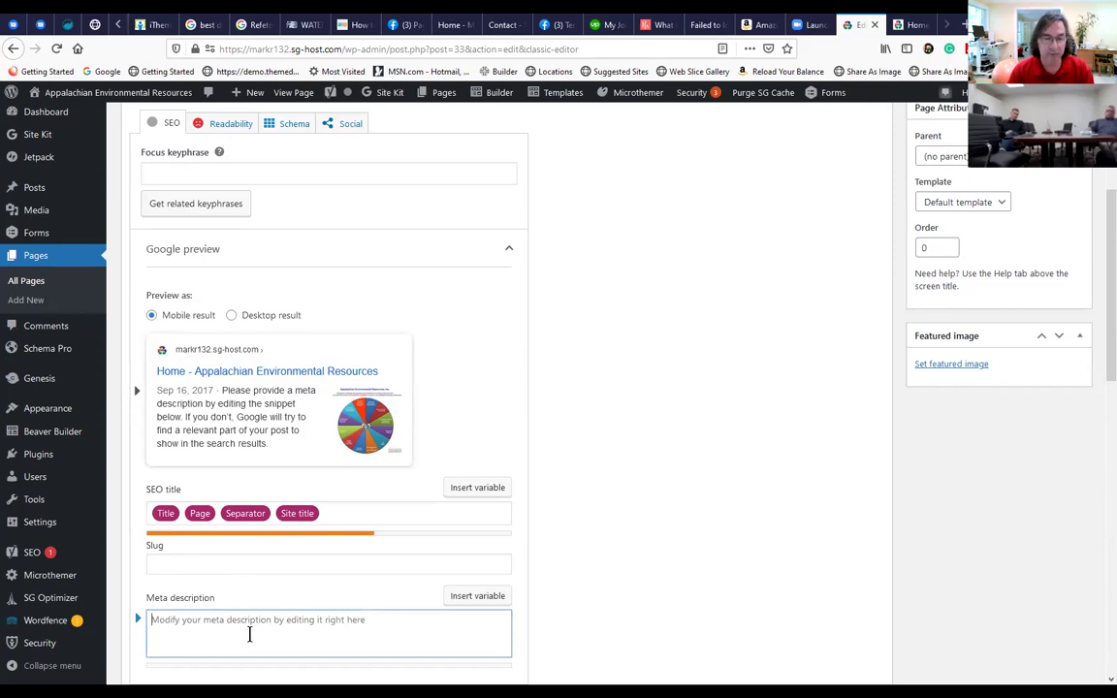
type("Appa")
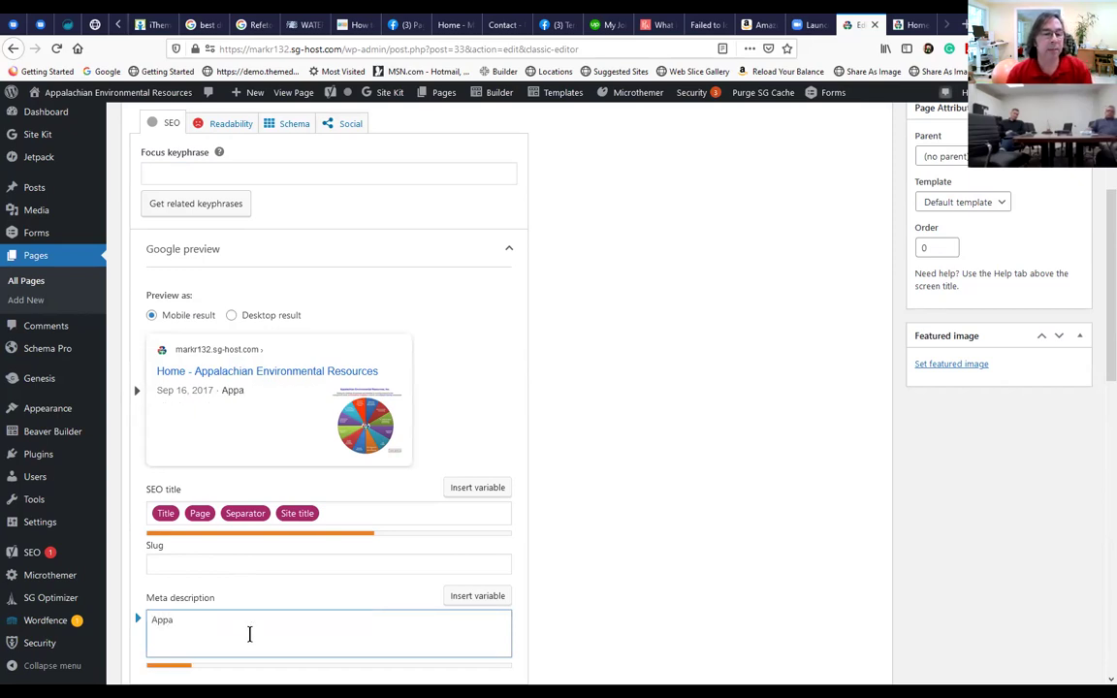
type("lachian")
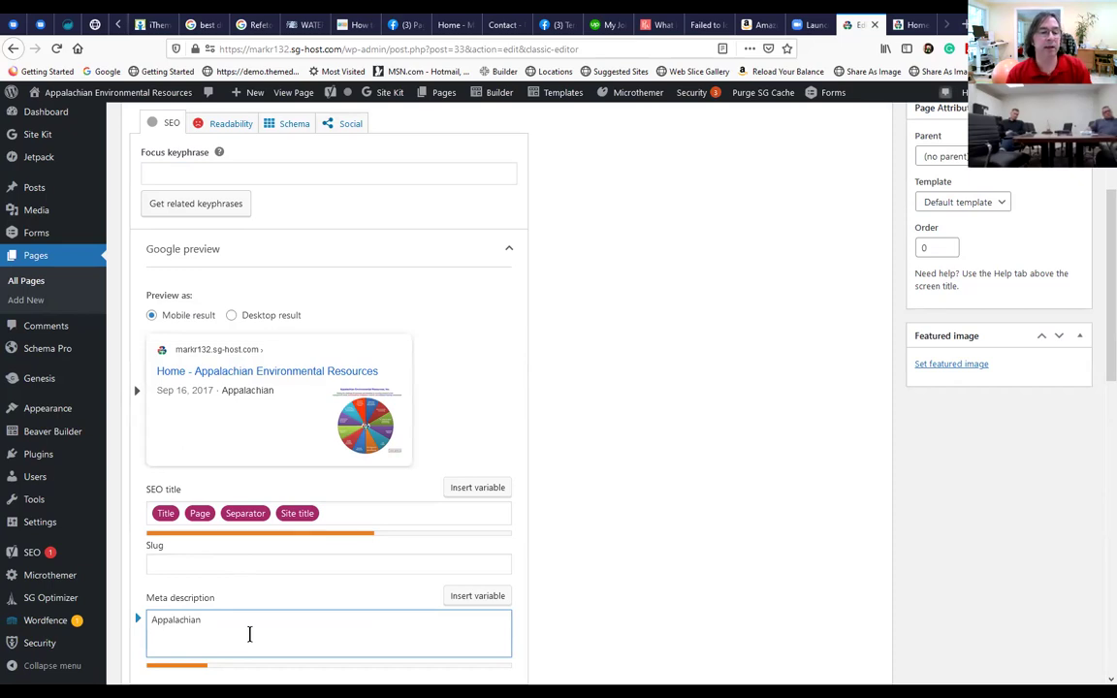
type(" Environmental Services Spe")
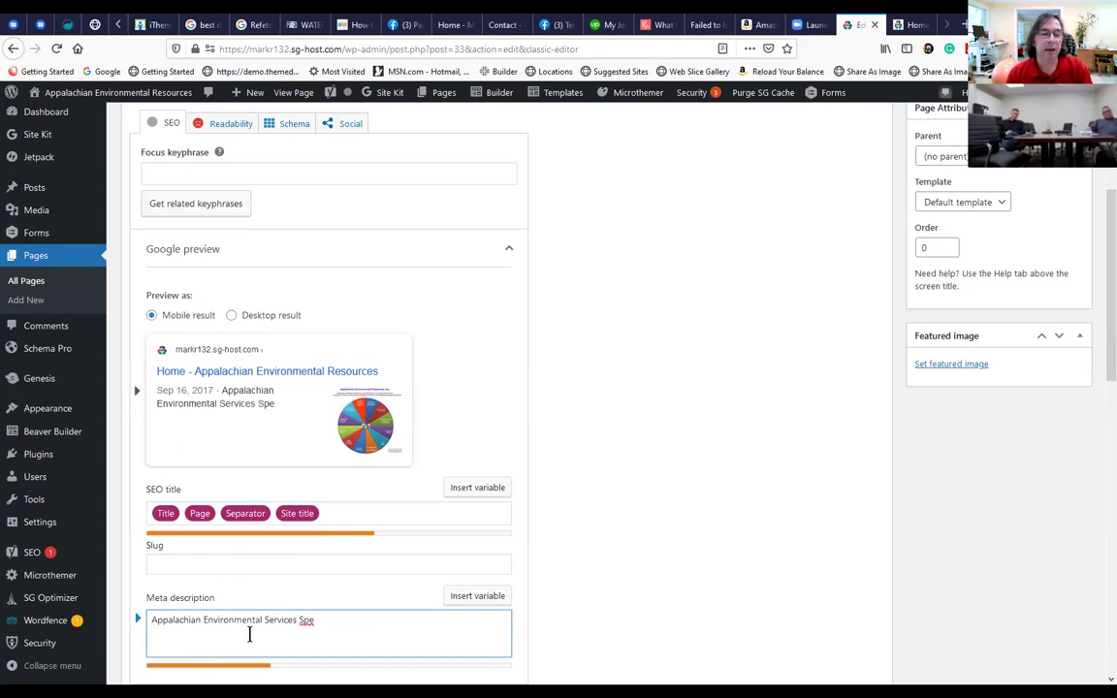
type("specializes")
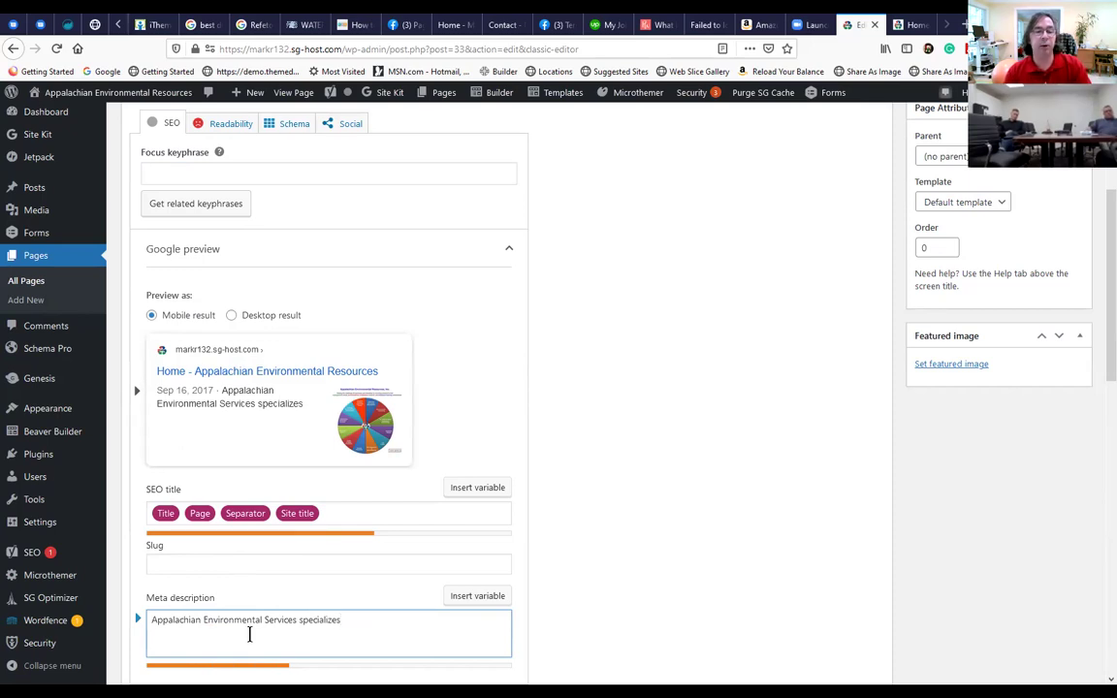
Review the Home page's Yoast SEO fields, from the focus keyphrase and Google preview down to the advanced section.
scroll(329, 577, "down", 2)
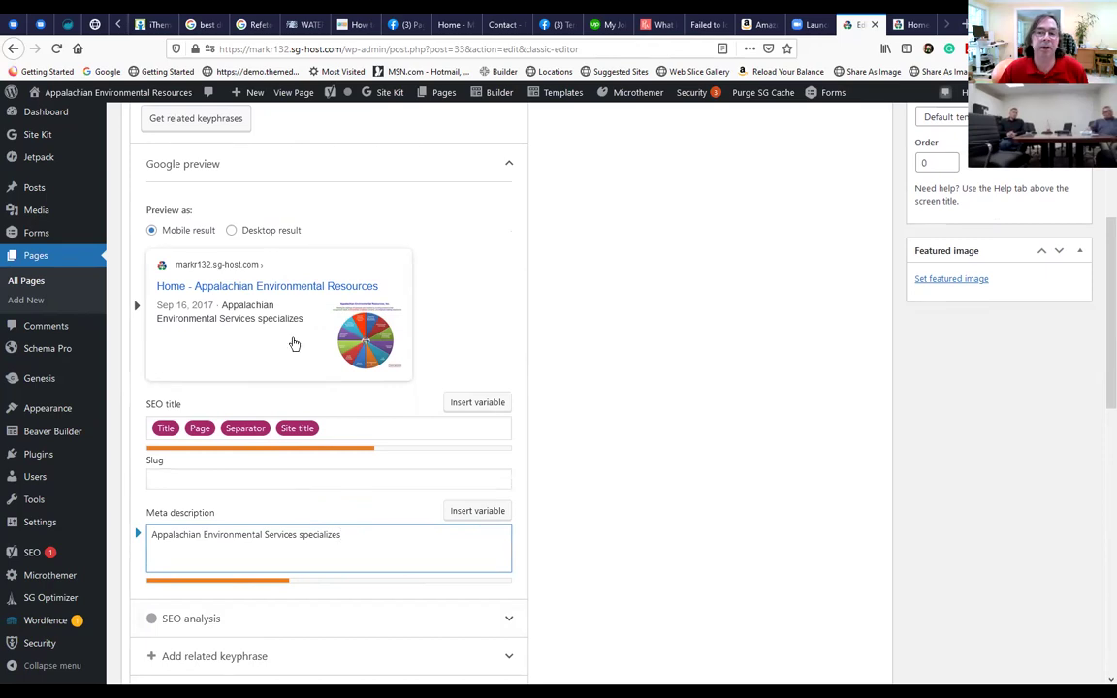
scroll(250, 353, "up", 1)
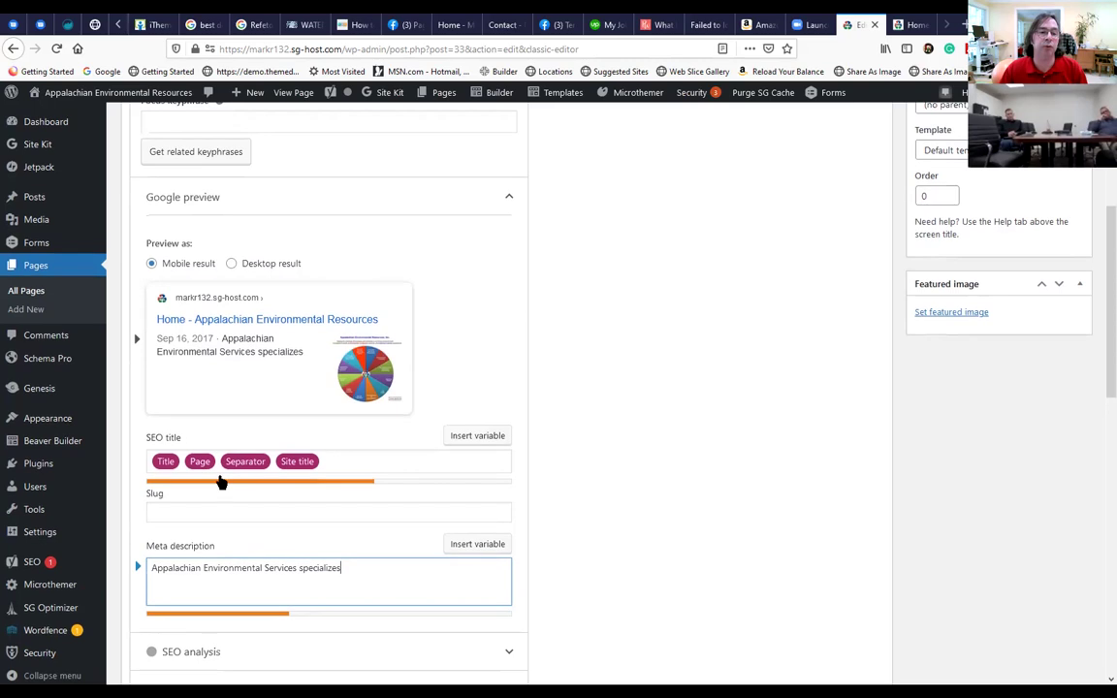
scroll(213, 497, "down", 2)
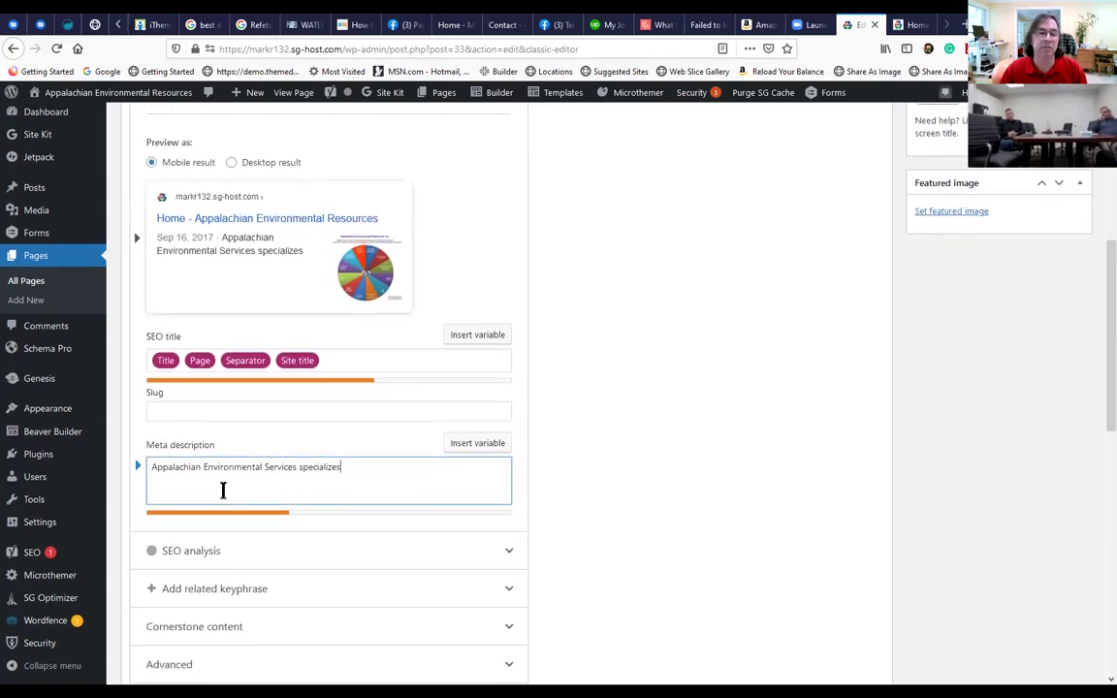
scroll(222, 473, "up", 3)
scroll(237, 496, "up", 3)
scroll(232, 375, "up", 1)
left_click(217, 425)
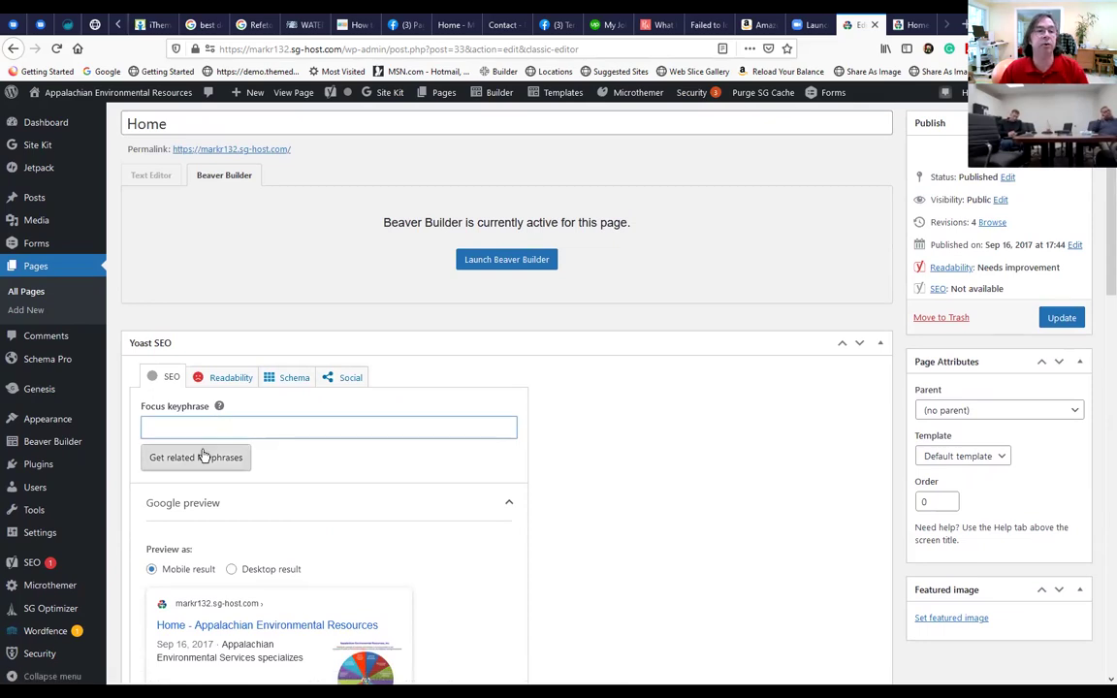
scroll(231, 553, "down", 5)
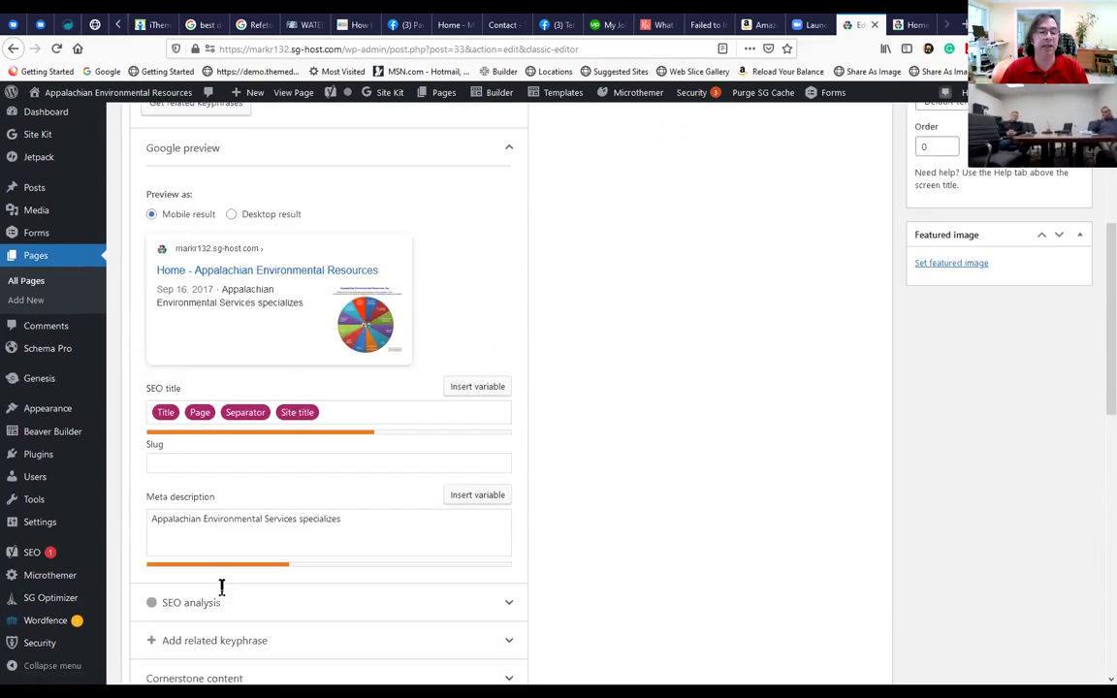
scroll(218, 585, "down", 2)
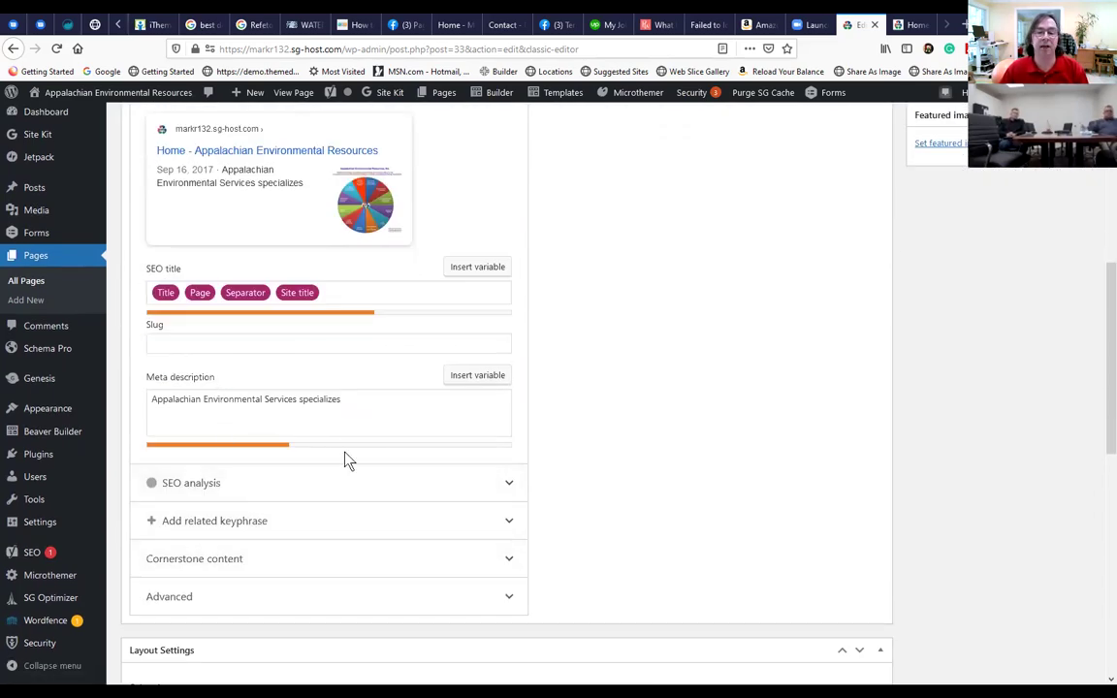
scroll(337, 462, "up", 2)
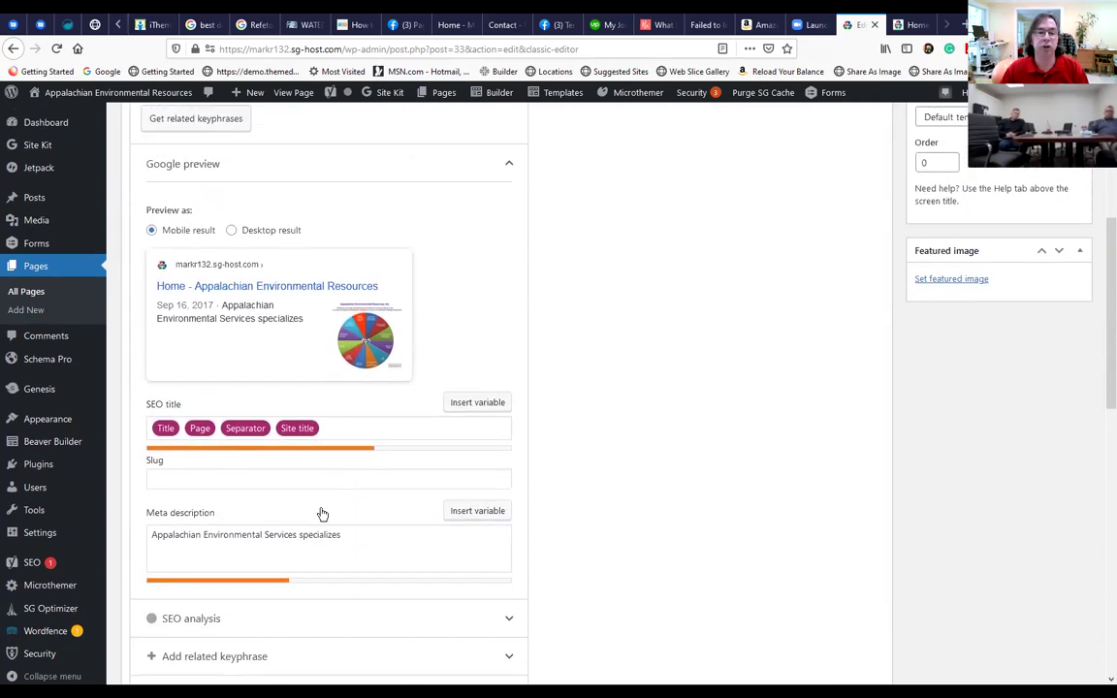
Update the Home page to save its new meta description.
scroll(323, 515, "up", 3)
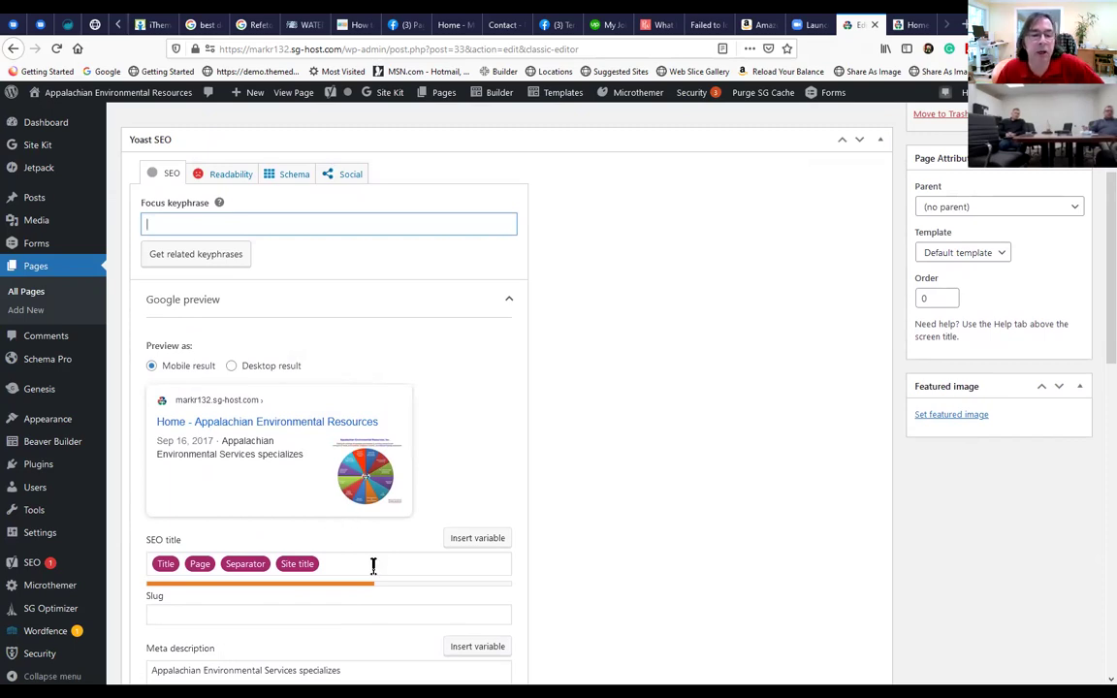
scroll(575, 555, "up", 3)
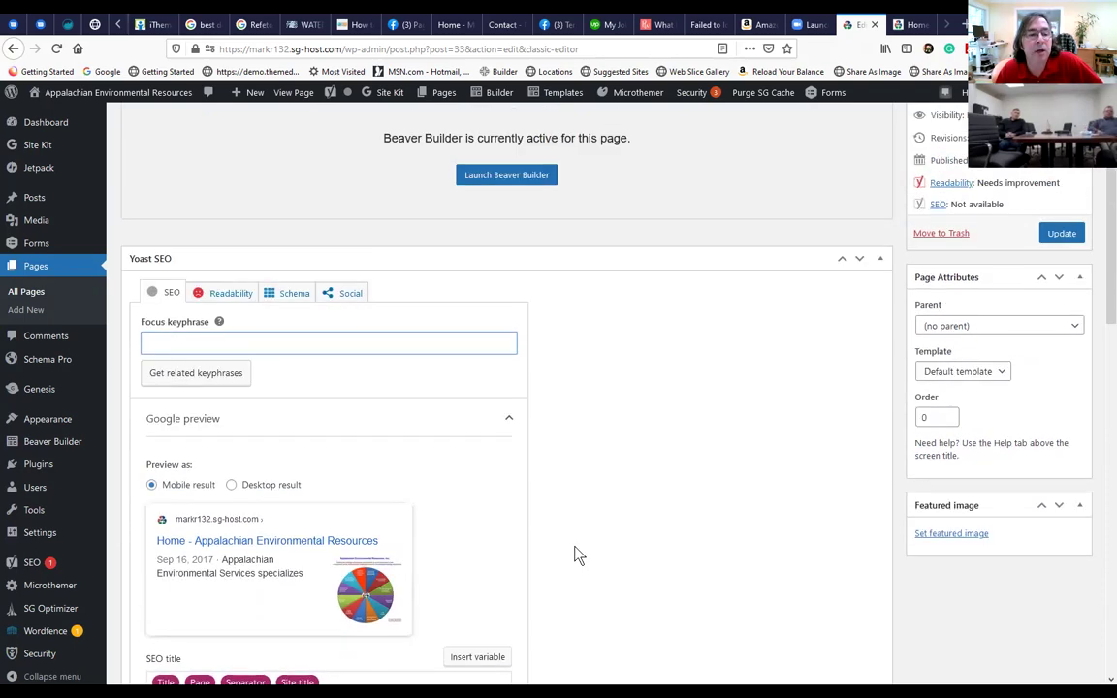
scroll(575, 555, "up", 1)
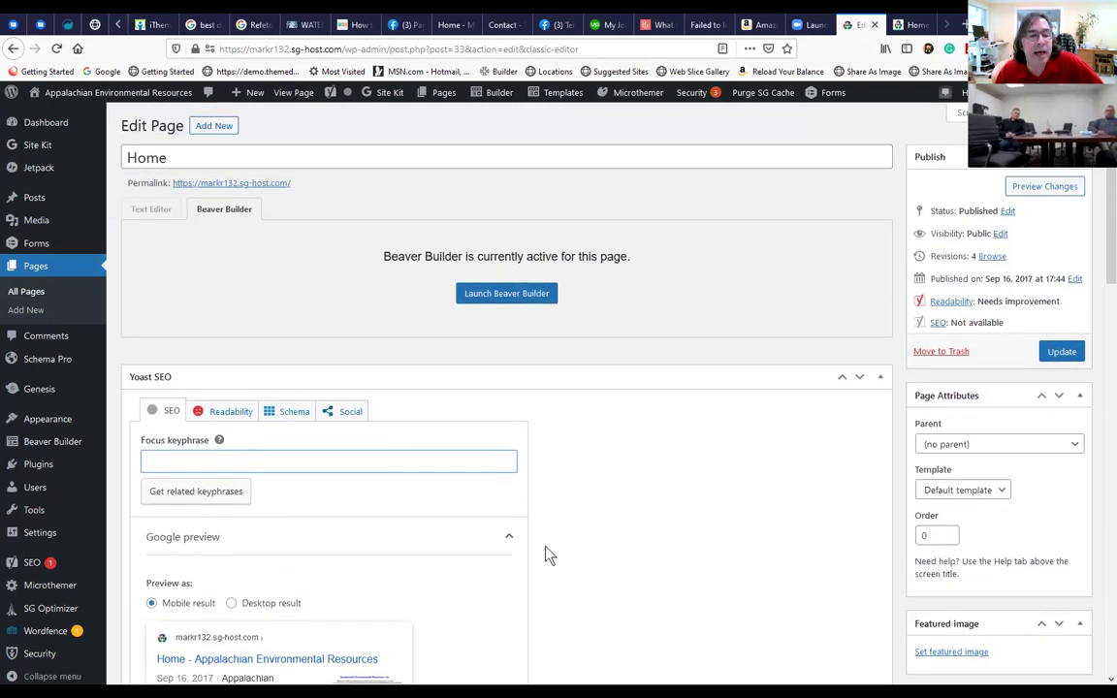
left_click(1059, 352)
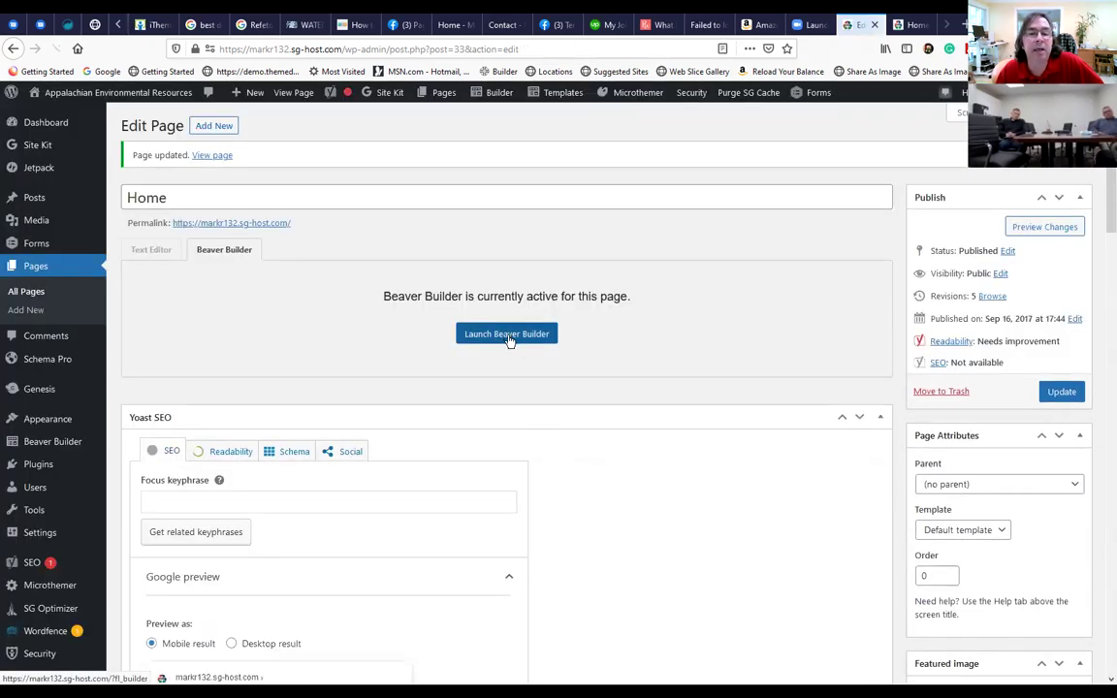
Launch Beaver Builder for the Home page and view the Services submenu in the site navigation.
left_click(506, 336)
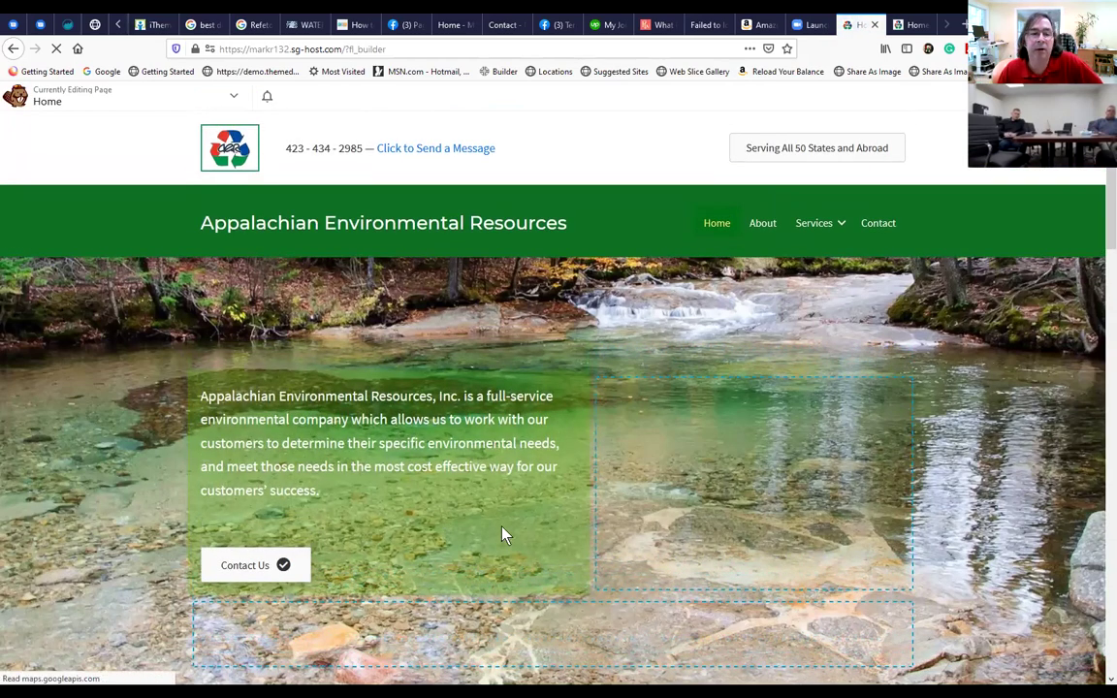
scroll(501, 533, "down", 2)
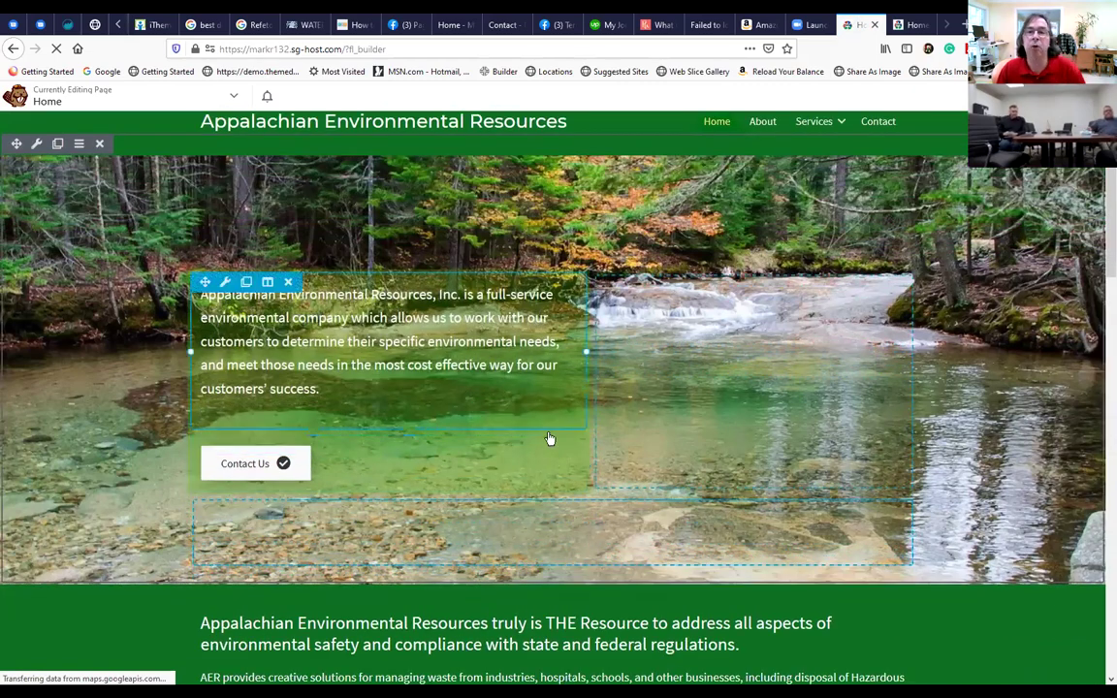
scroll(611, 349, "up", 2)
mouse_move(822, 222)
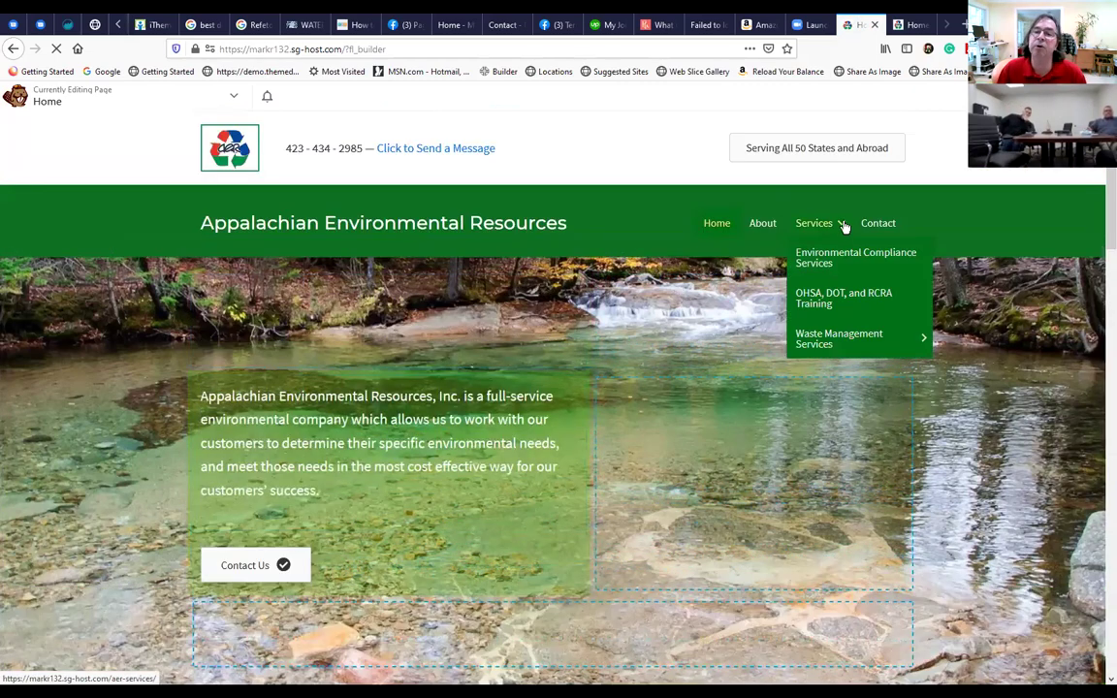
mouse_move(870, 343)
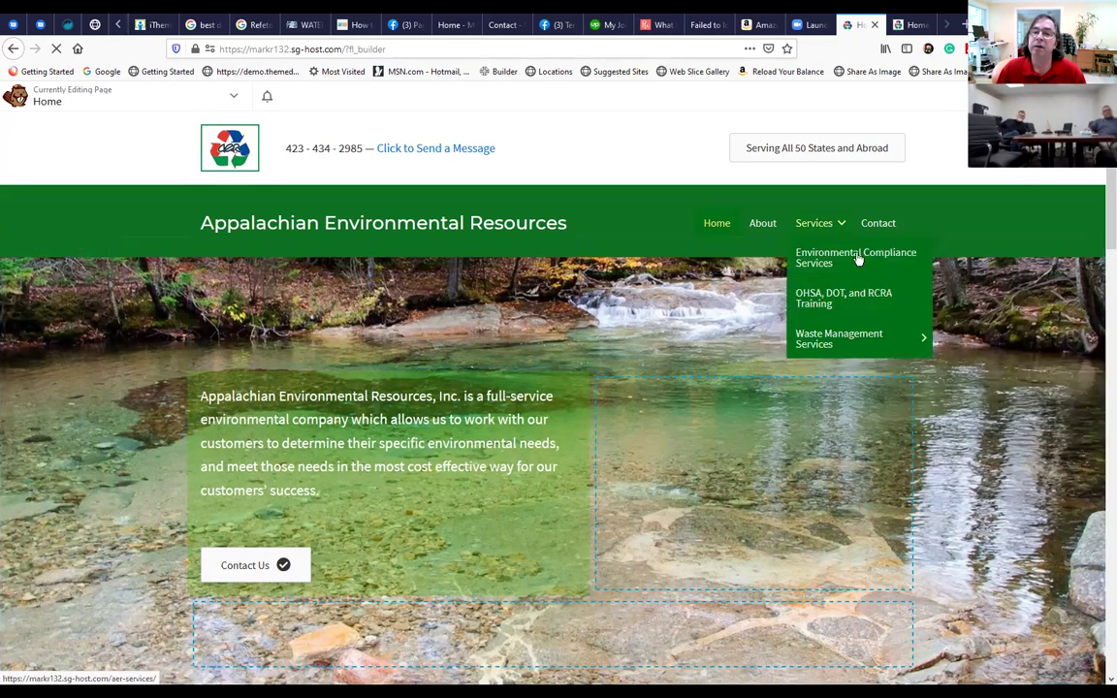
mouse_move(917, 337)
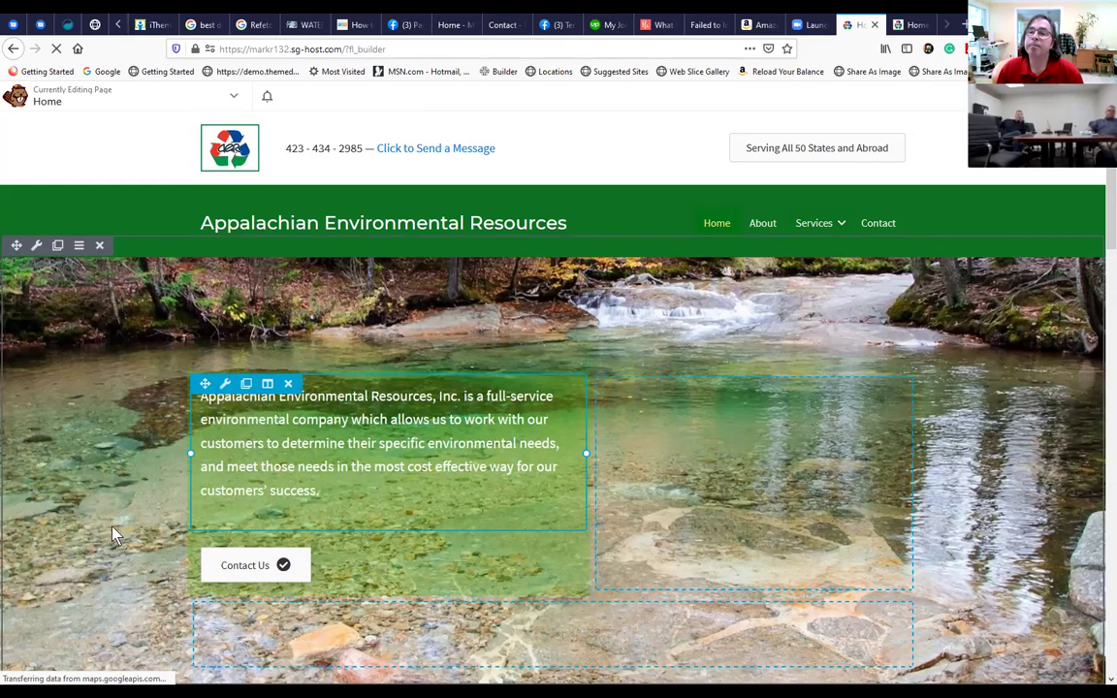
Look through the Home page layout in Beaver Builder from the hero section down to the footer.
scroll(112, 527, "down", 1)
scroll(112, 524, "up", 1)
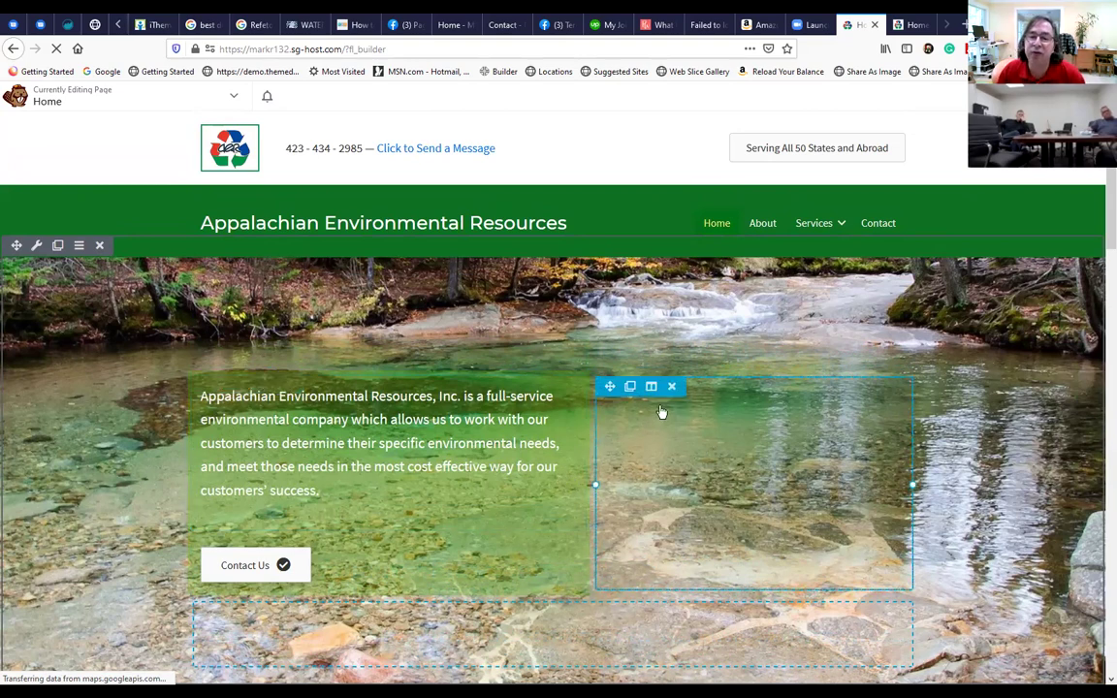
scroll(654, 455, "down", 3)
scroll(657, 442, "down", 15)
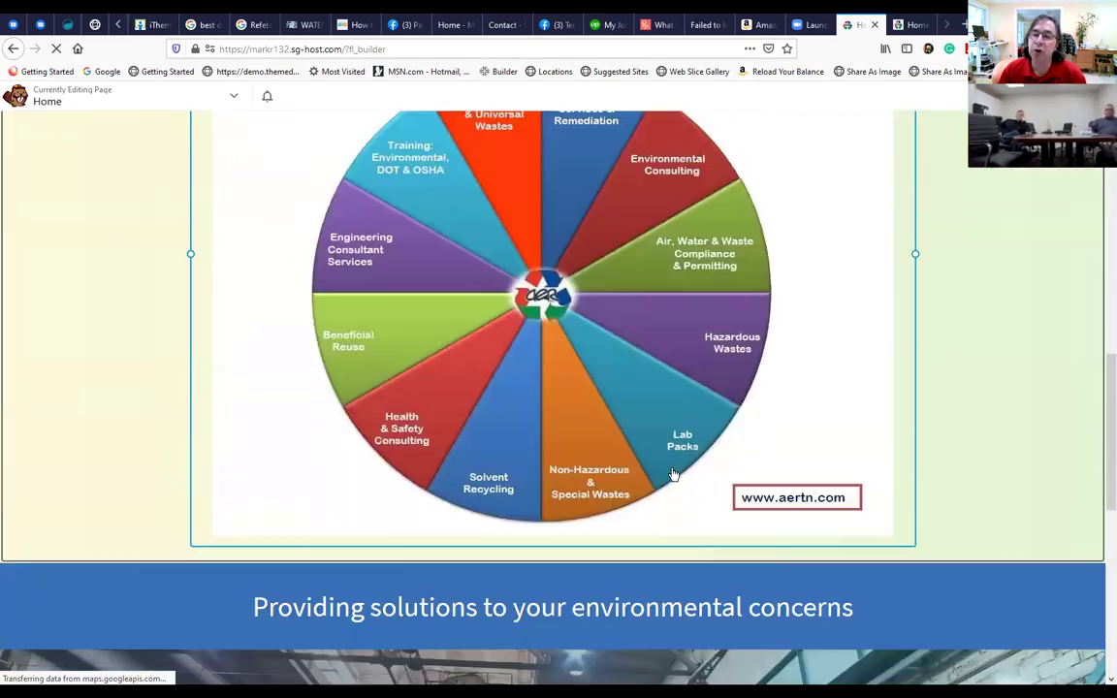
scroll(665, 485, "down", 1)
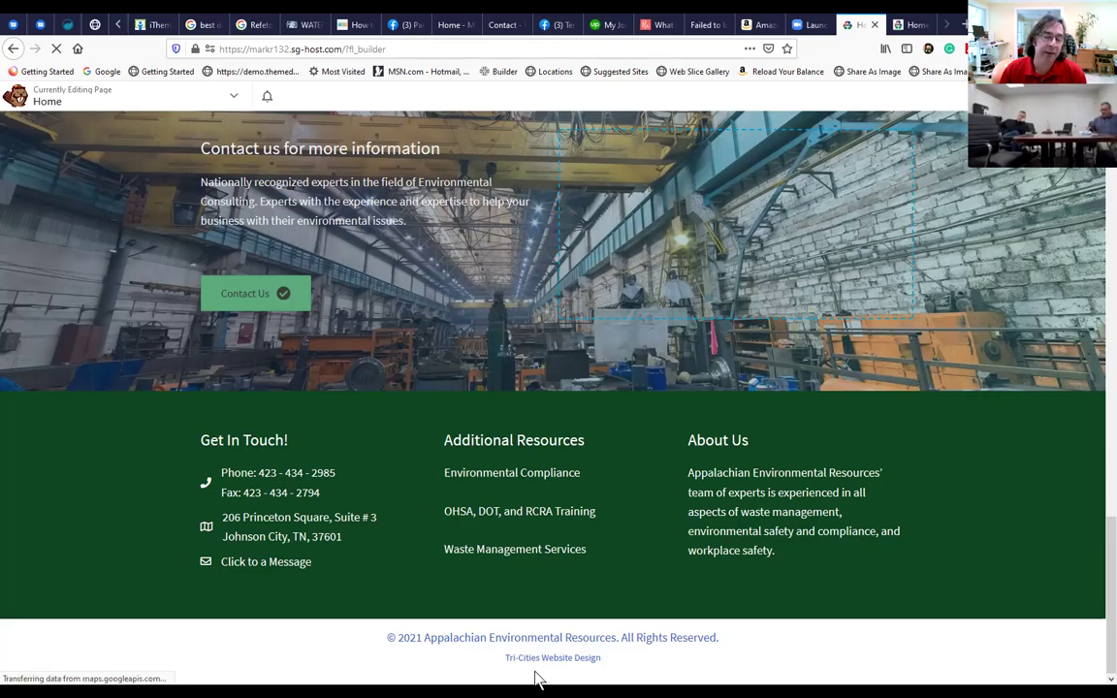
scroll(529, 669, "up", 10)
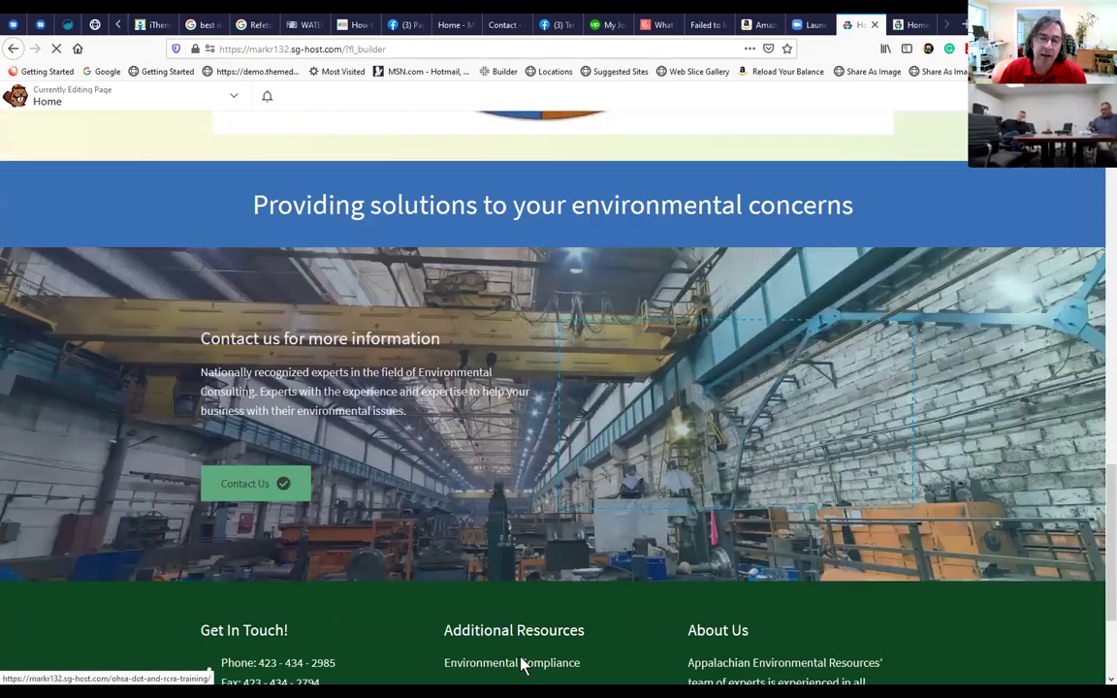
scroll(529, 657, "up", 10)
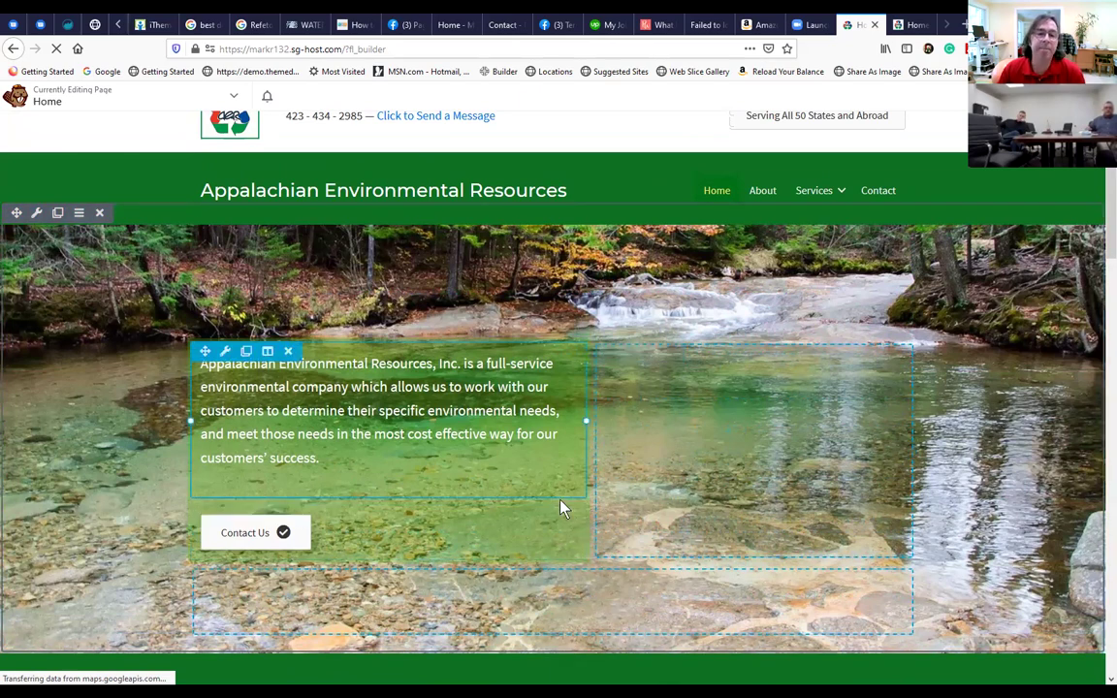
scroll(562, 505, "up", 1)
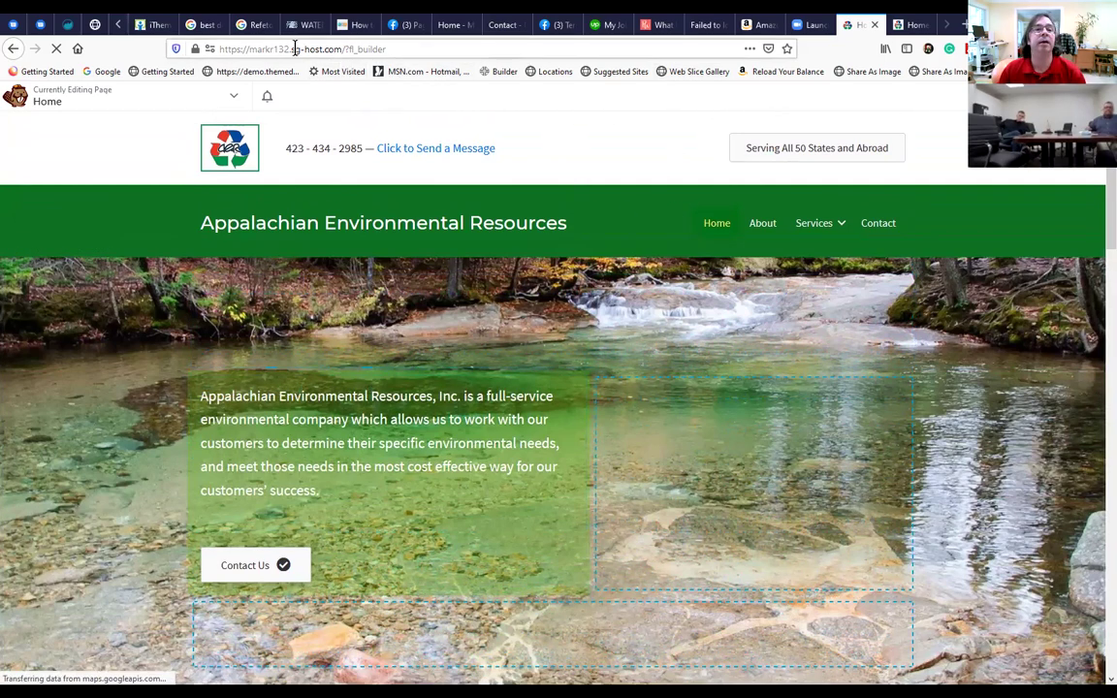
double_click(368, 49)
key("BackSpace")
key("BackSpace")
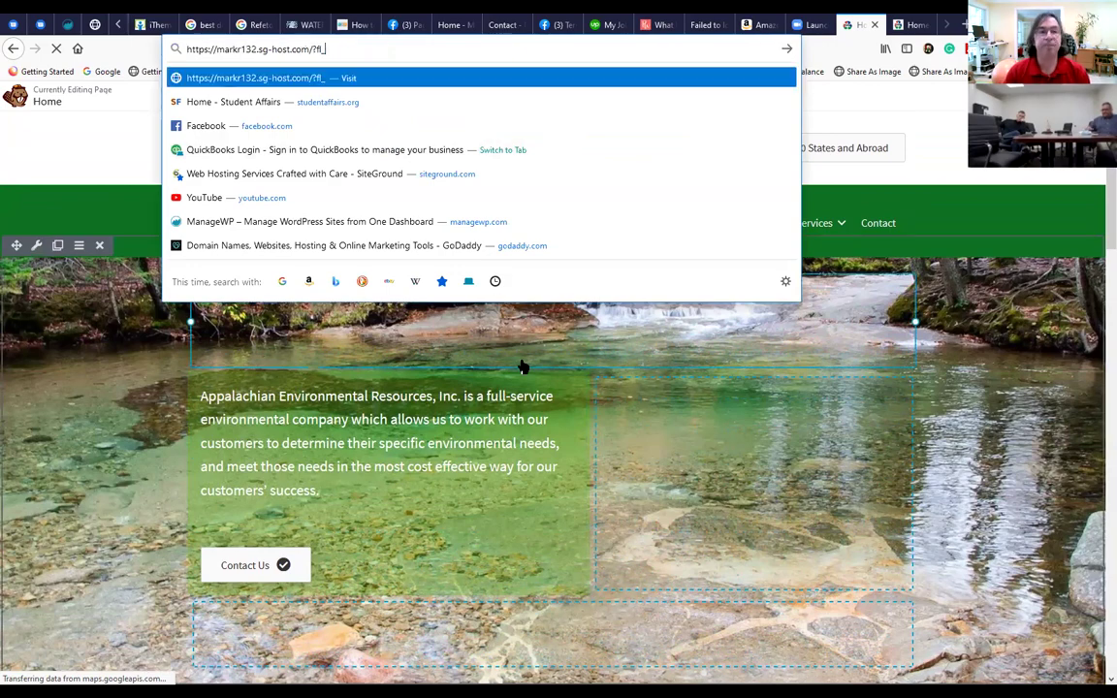
key("BackSpace")
key("BackSpace")
key("BackSpace")
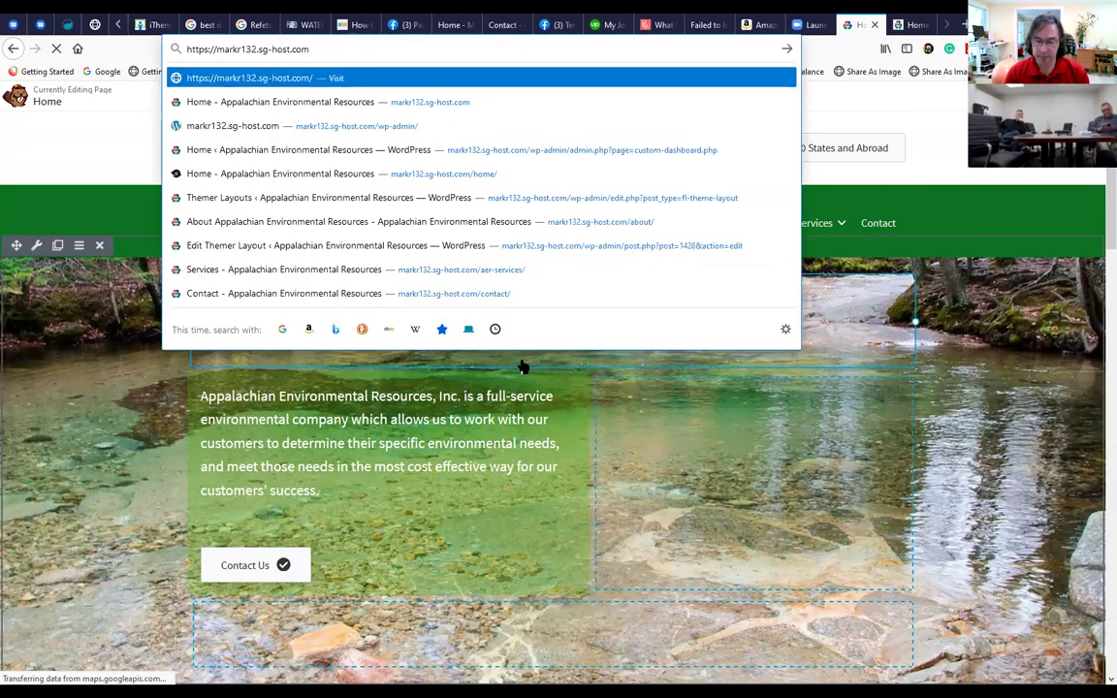
key("Return")
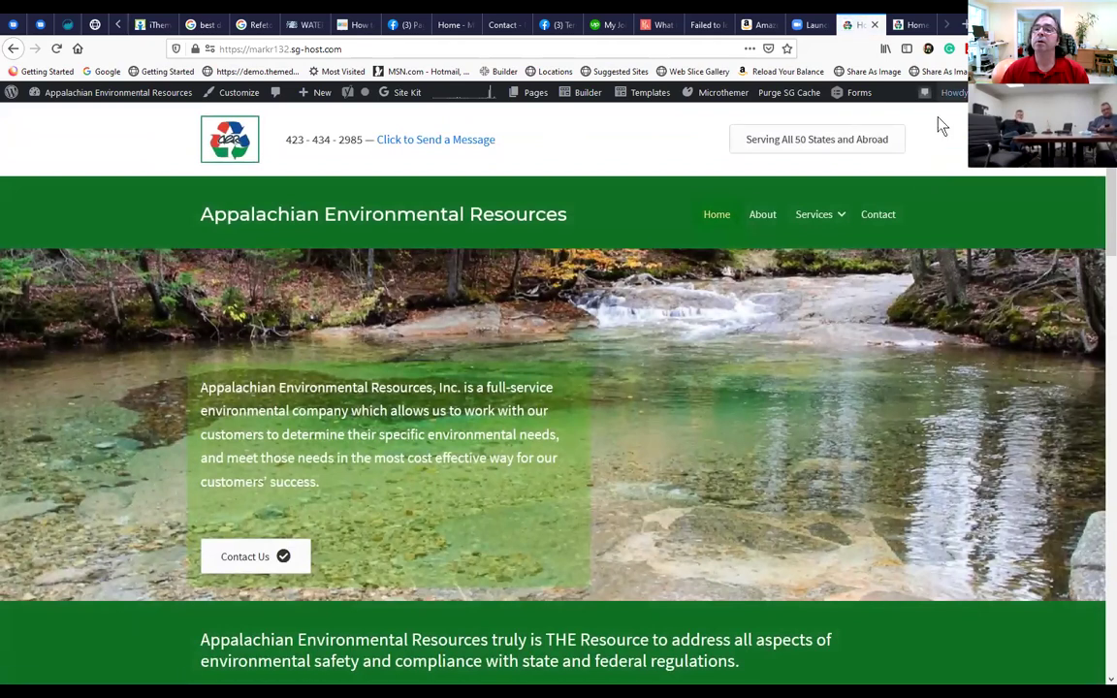
Log out of WordPress and log back in with the username and password from the saved markr129.sg-host.com login.
left_click(940, 122)
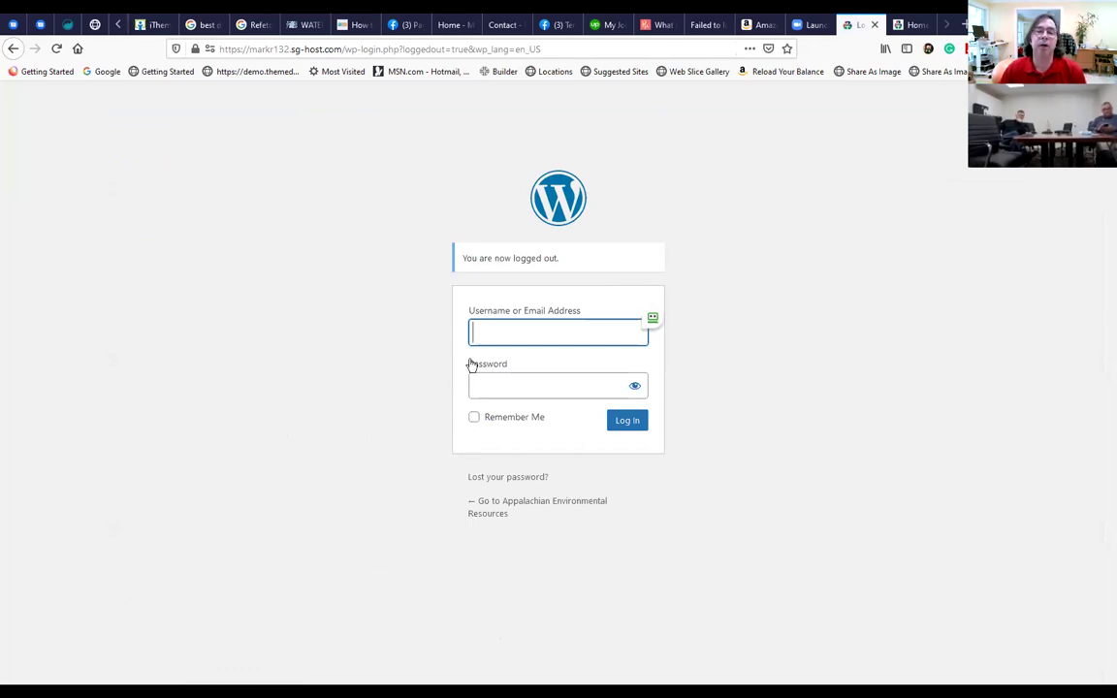
left_click(662, 324)
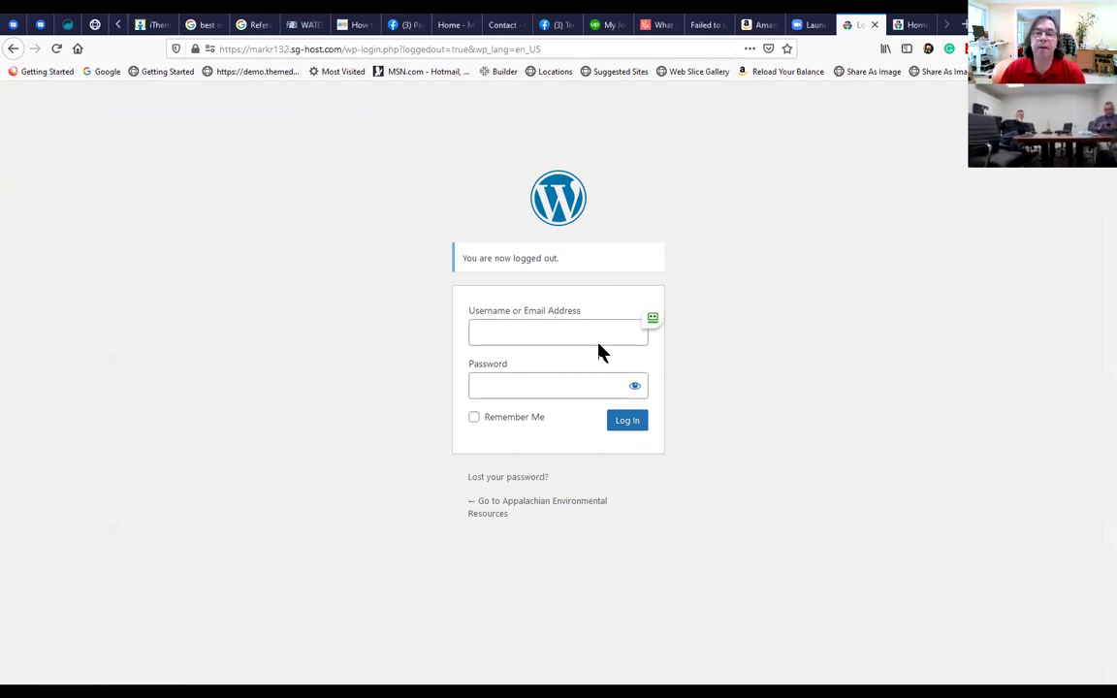
left_click(653, 319)
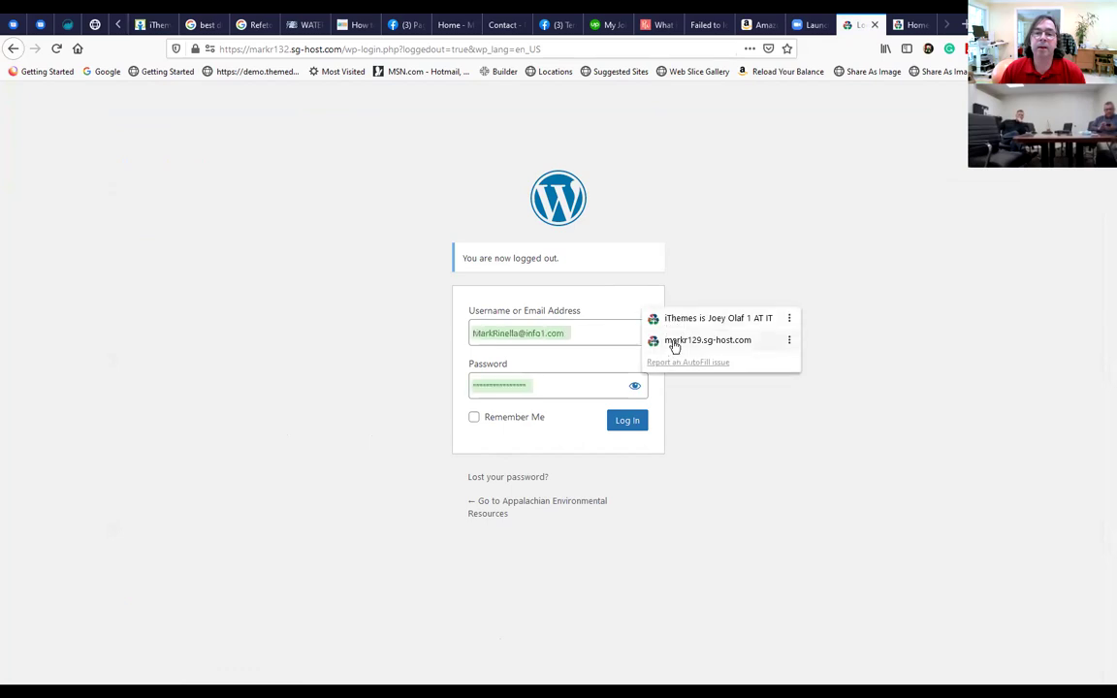
left_click(674, 346)
left_click(611, 416)
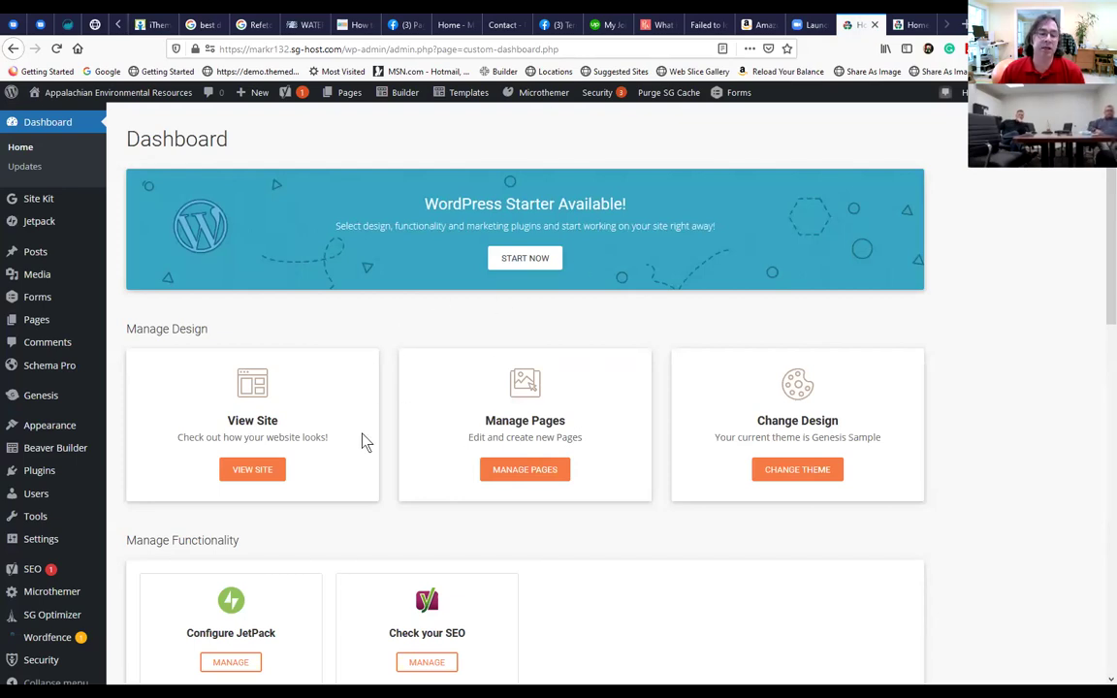
Look over the WordPress dashboard and open the Oil Recovery page for editing.
scroll(449, 467, "down", 3)
scroll(337, 391, "up", 3)
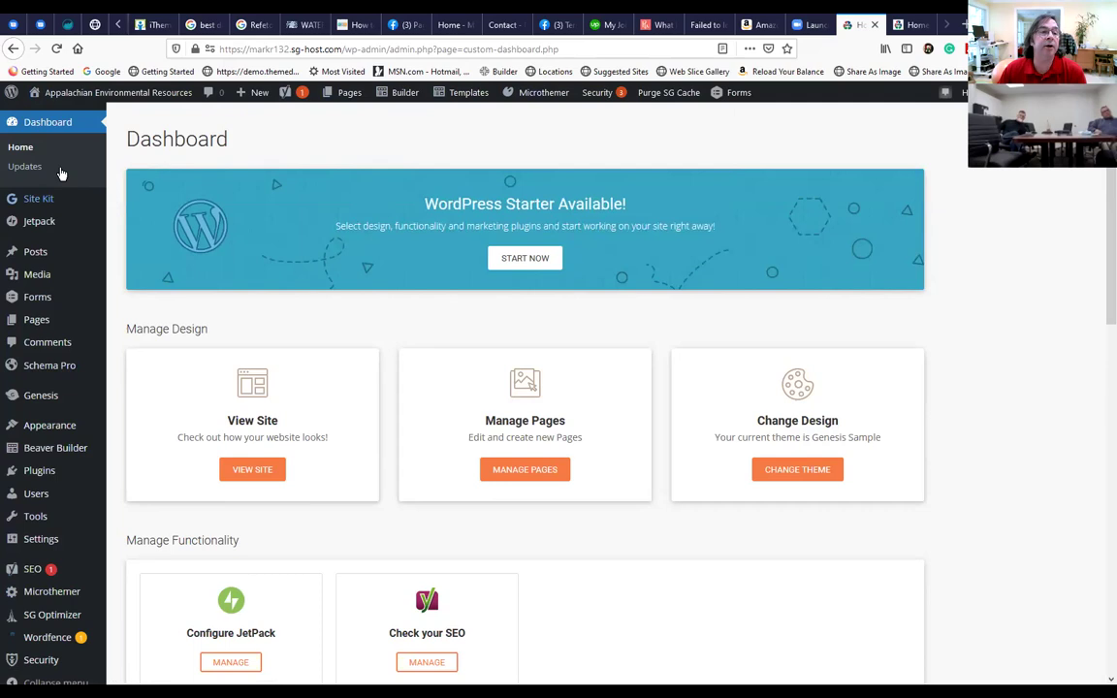
mouse_move(73, 448)
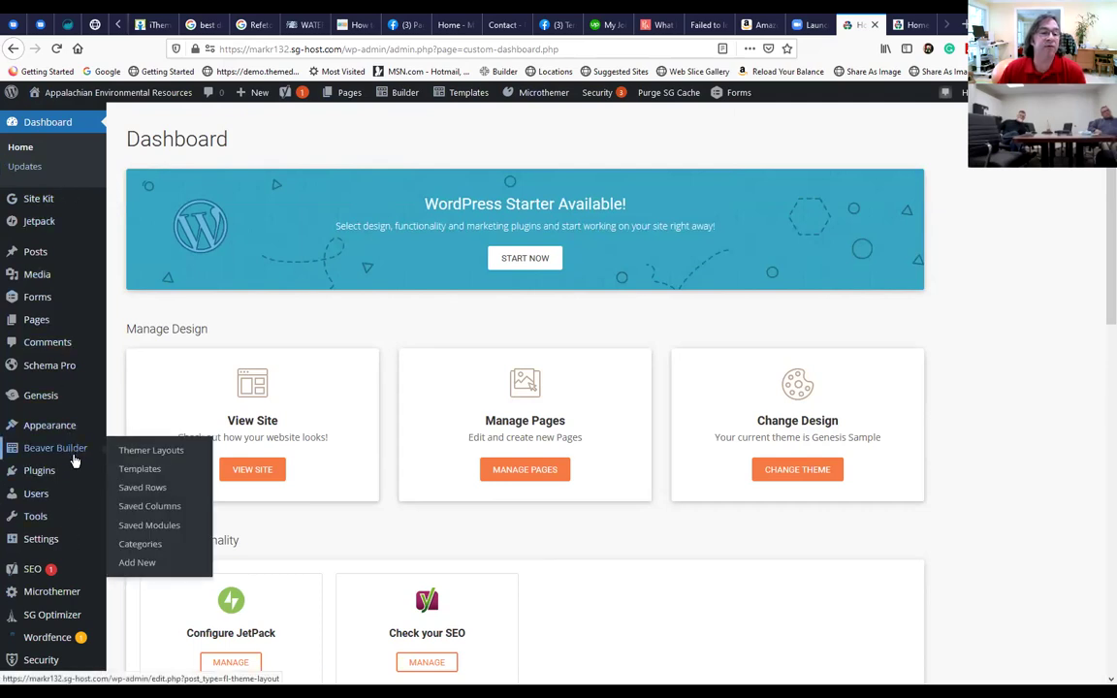
mouse_move(73, 546)
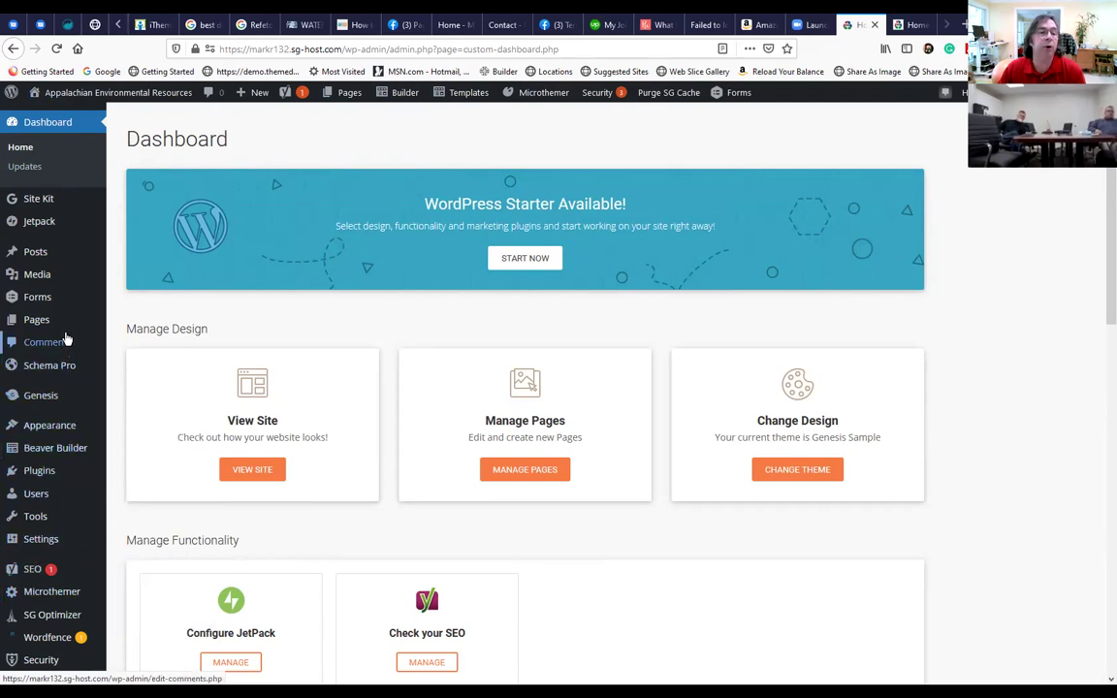
mouse_move(43, 251)
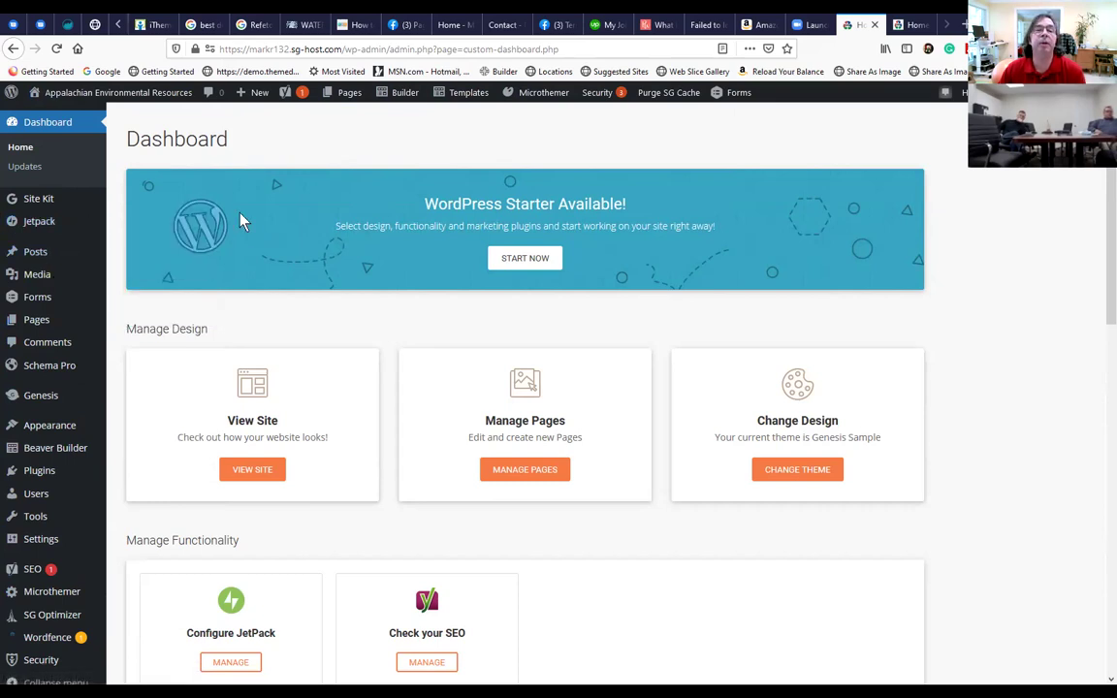
mouse_move(342, 103)
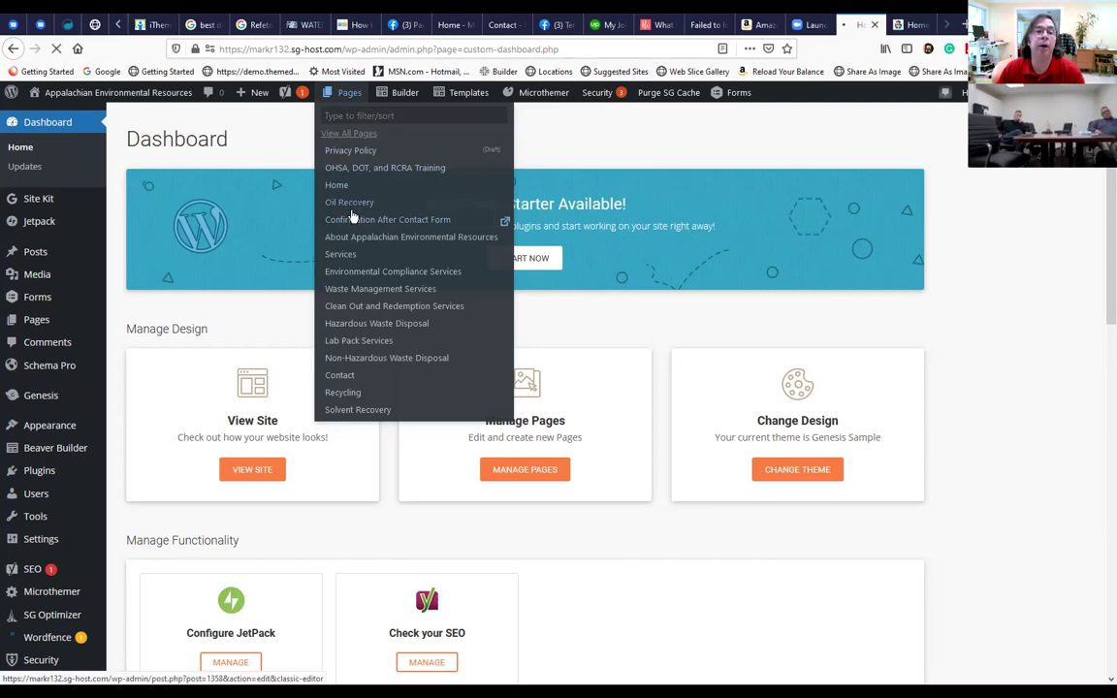
left_click(326, 256)
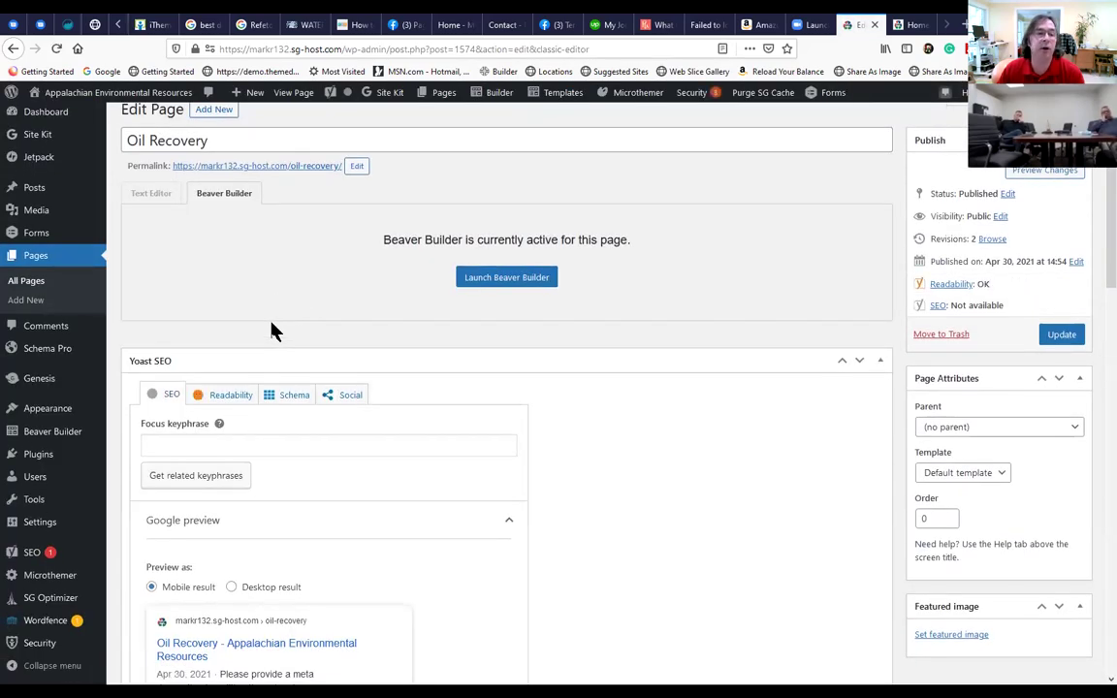
Copy the page title "Oil Recovery" and enter it as the page's Yoast SEO focus keyphrase.
left_click_drag(141, 158, 214, 160)
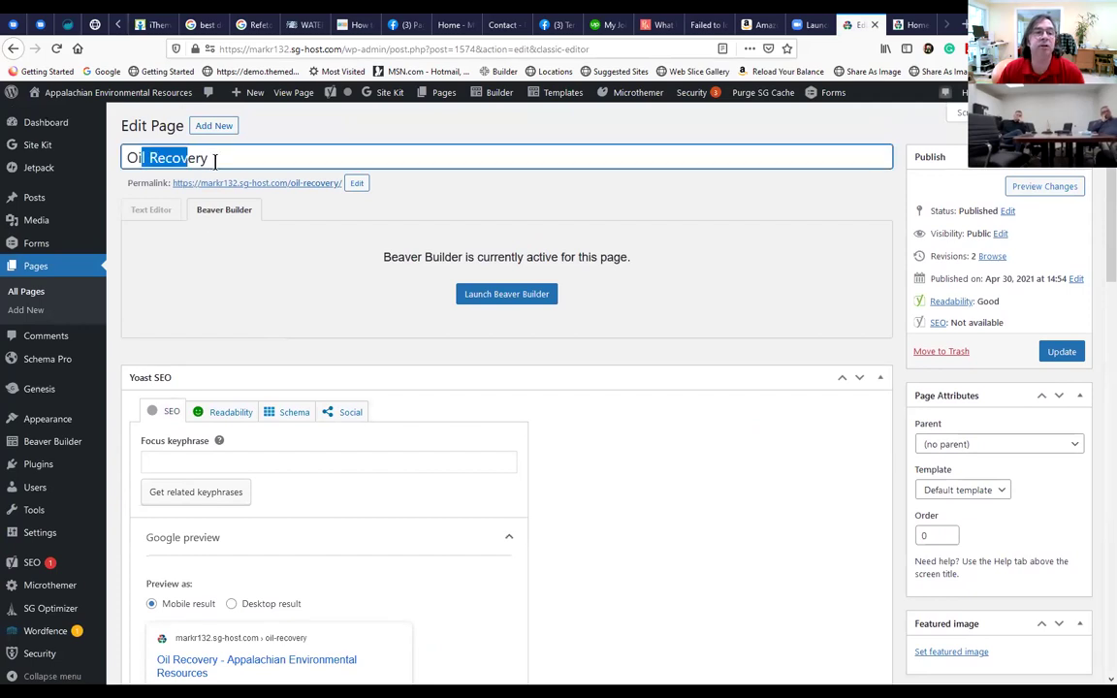
left_click(206, 159)
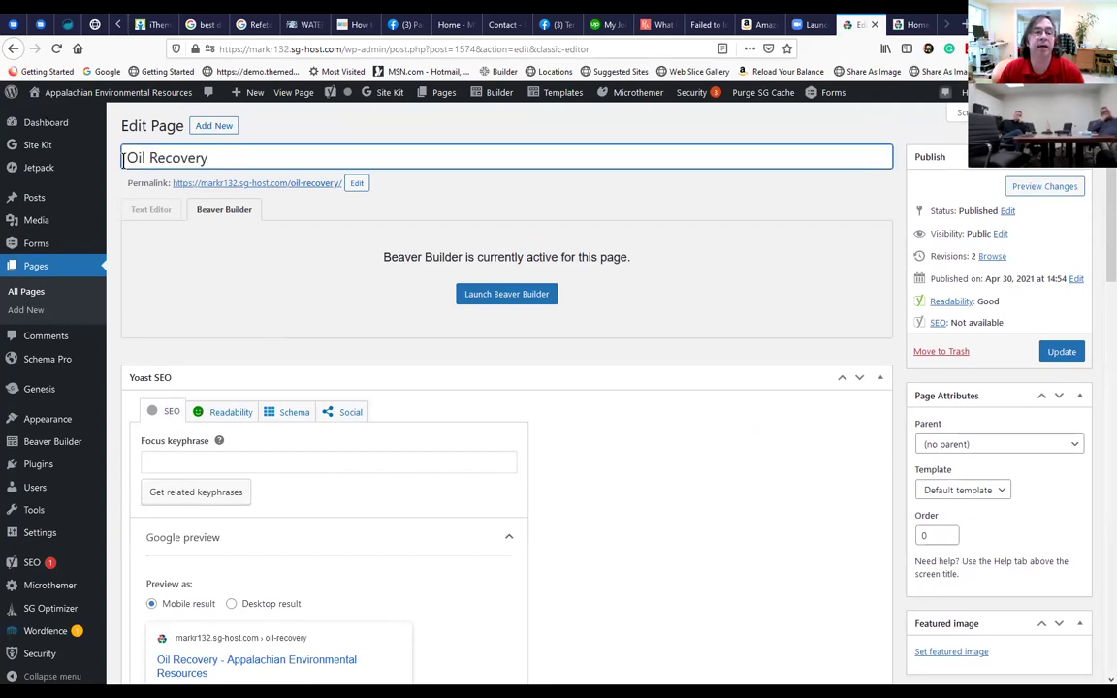
left_click_drag(124, 158, 225, 162)
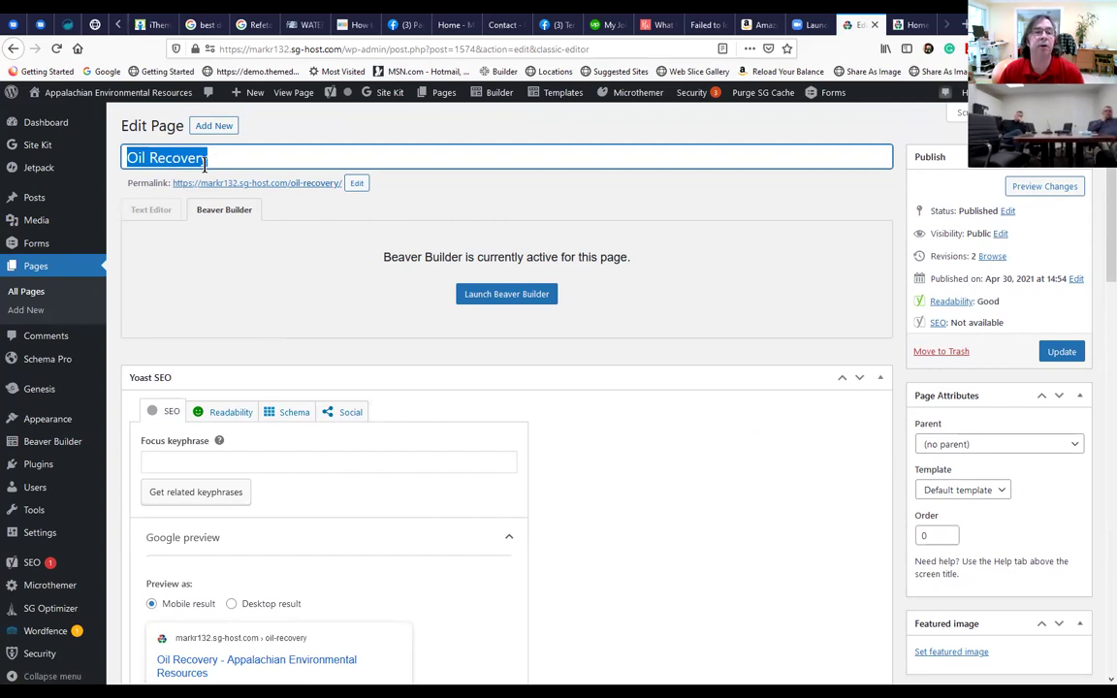
left_click(187, 405)
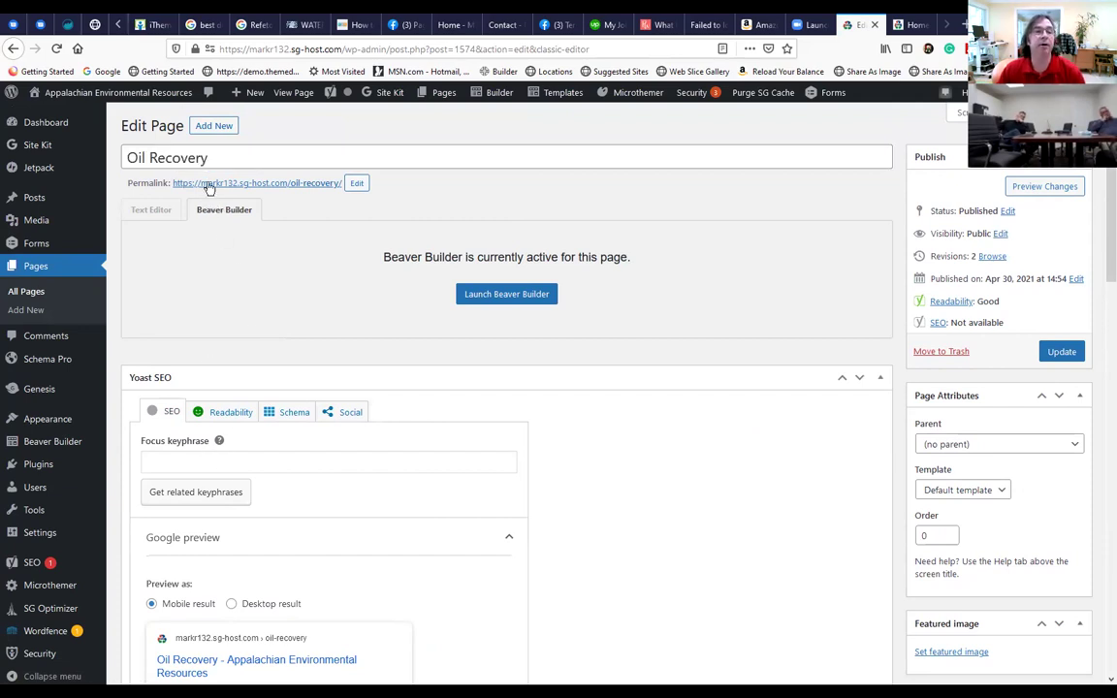
left_click(170, 462)
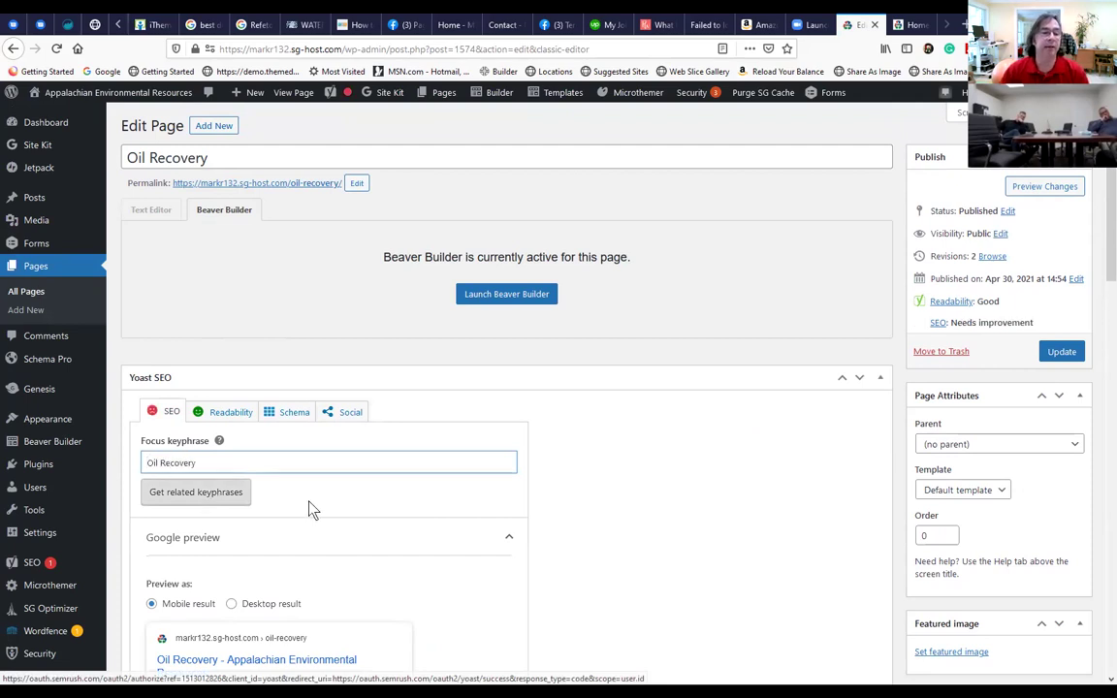
Enter "Oil Recovery Services" as the Oil Recovery page's meta description in Yoast SEO.
scroll(307, 511, "down", 5)
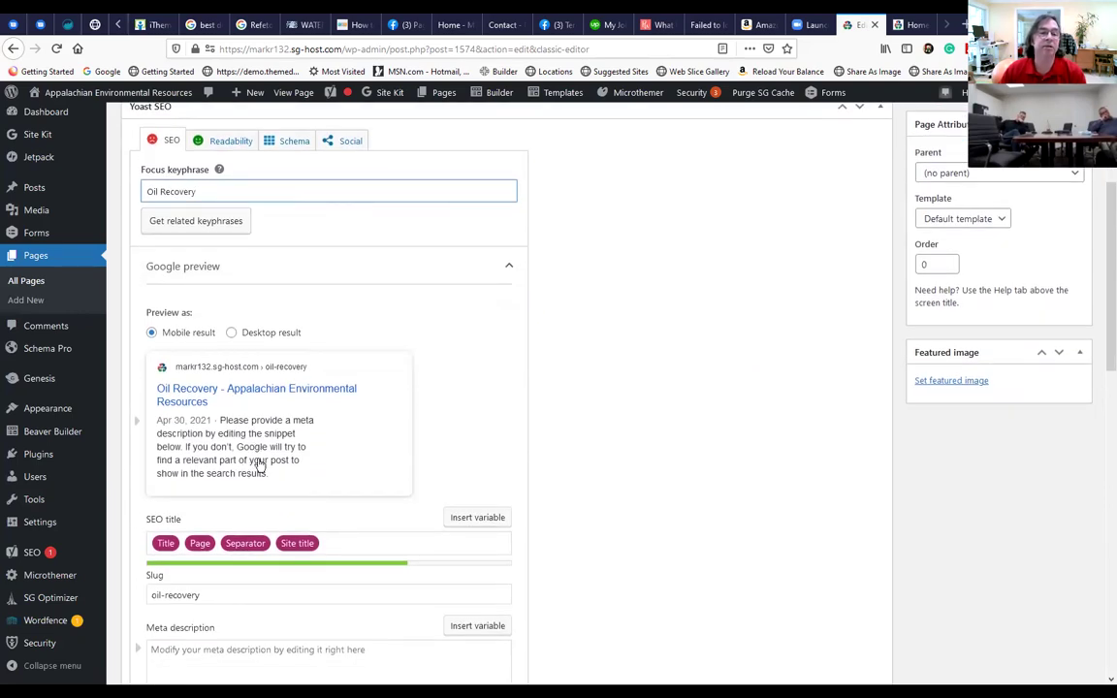
scroll(265, 416, "down", 1)
scroll(267, 412, "down", 1)
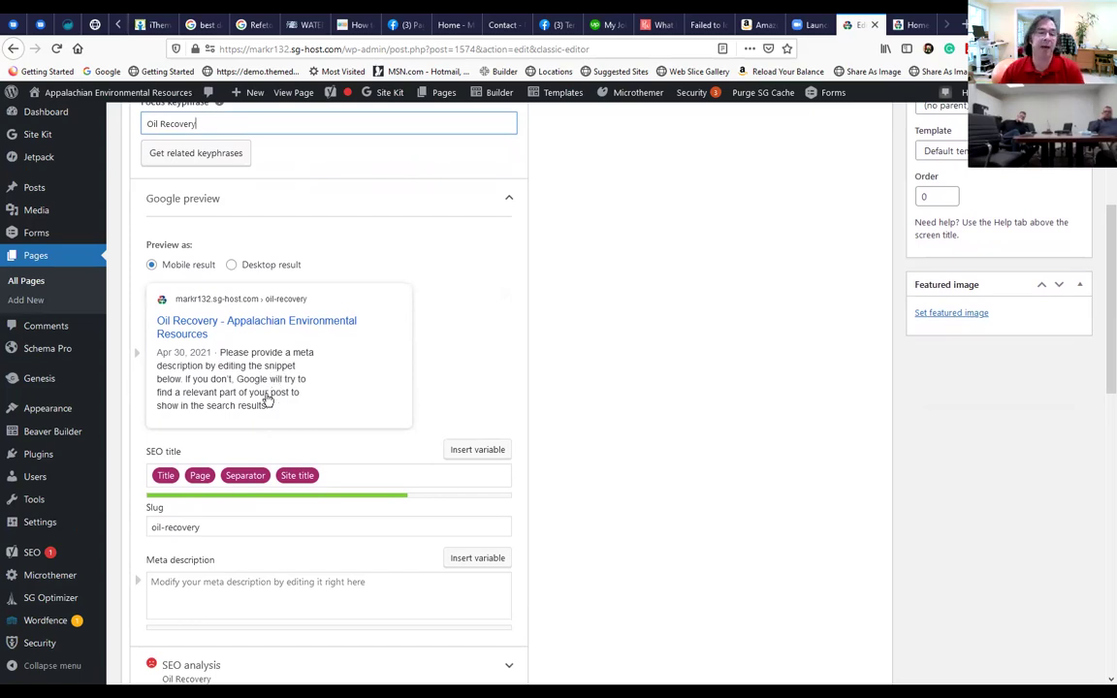
scroll(261, 437, "down", 3)
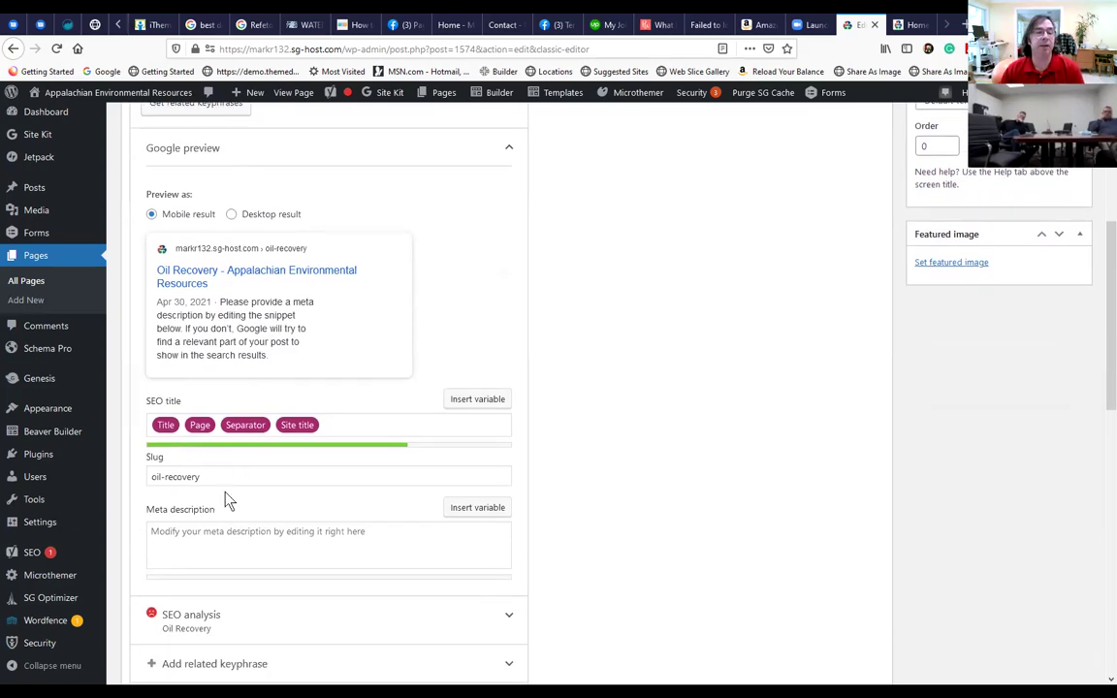
left_click(196, 459)
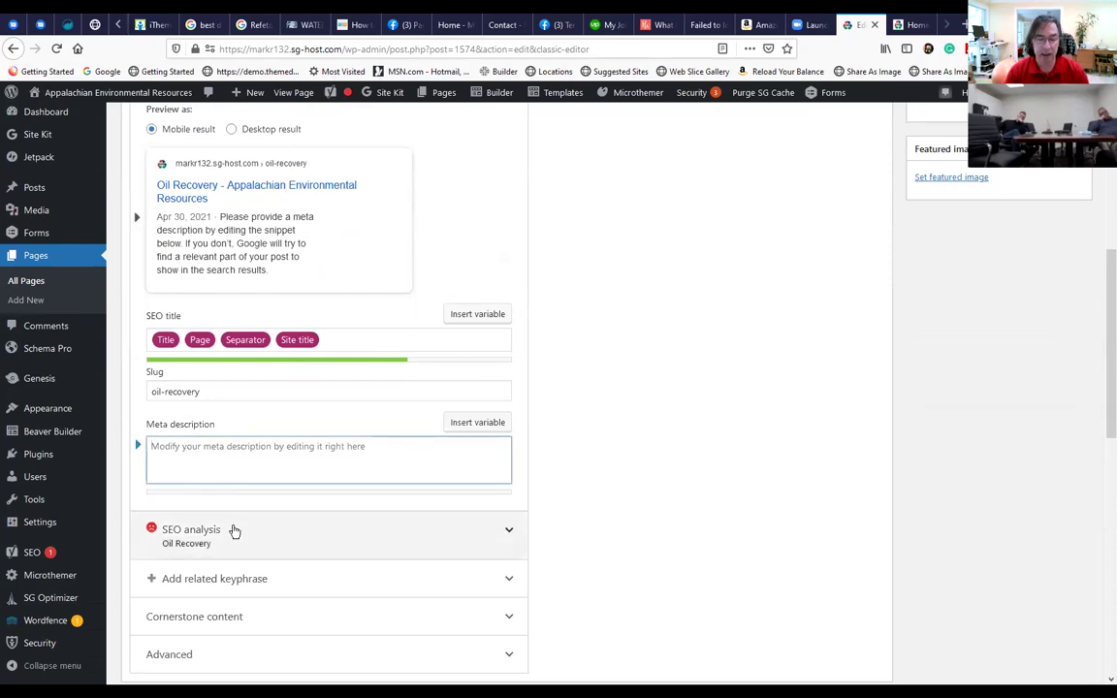
type("Oil Recovery Services")
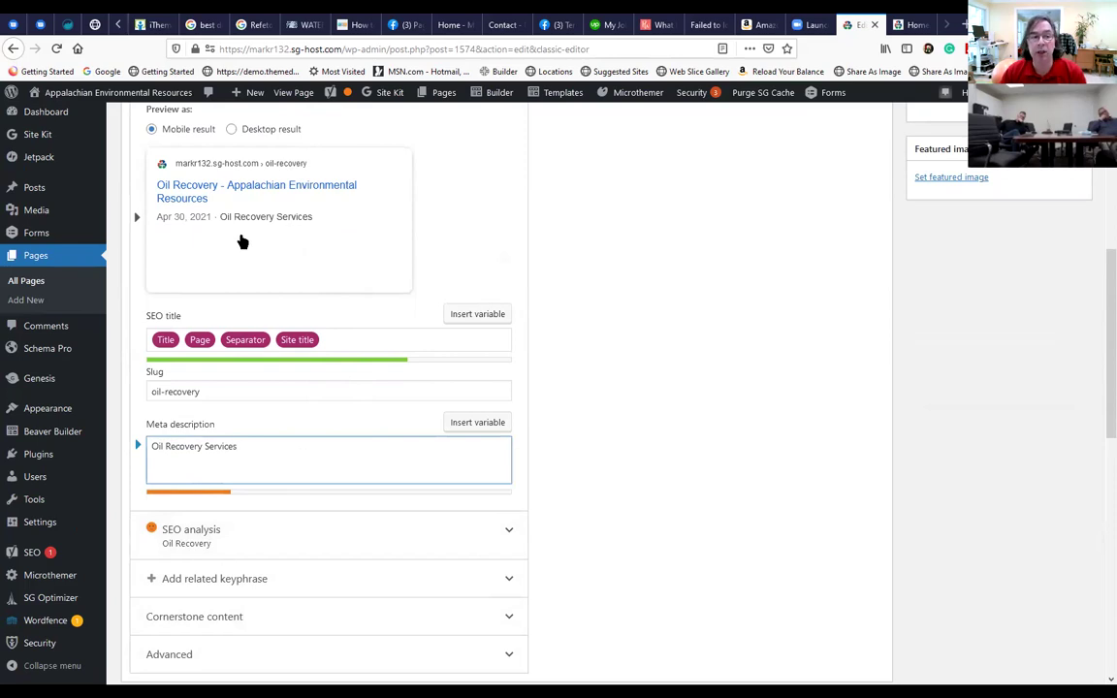
Check the Google preview and update the Oil Recovery page to save its focus keyphrase and meta description.
scroll(239, 267, "up", 2)
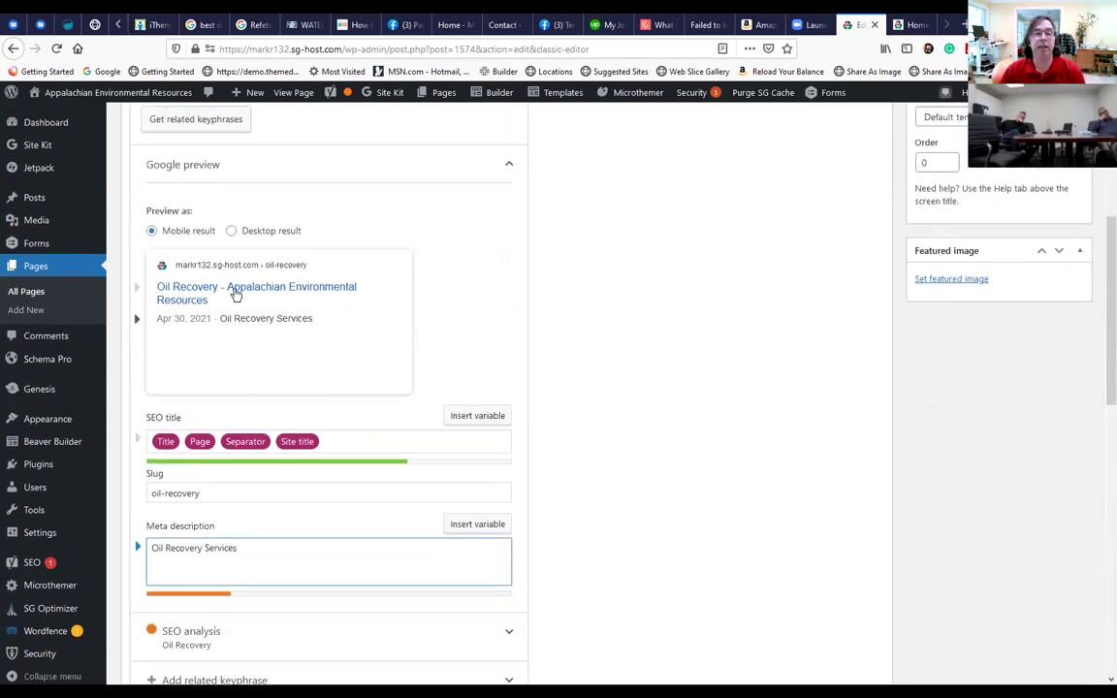
scroll(271, 301, "down", 1)
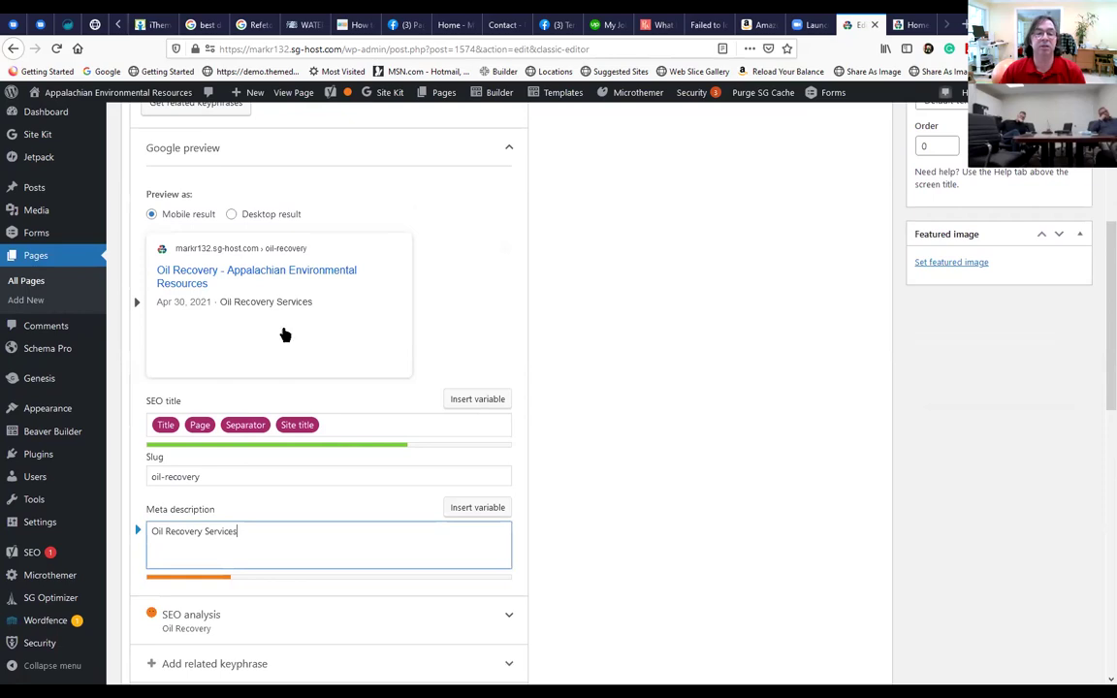
scroll(285, 334, "up", 5)
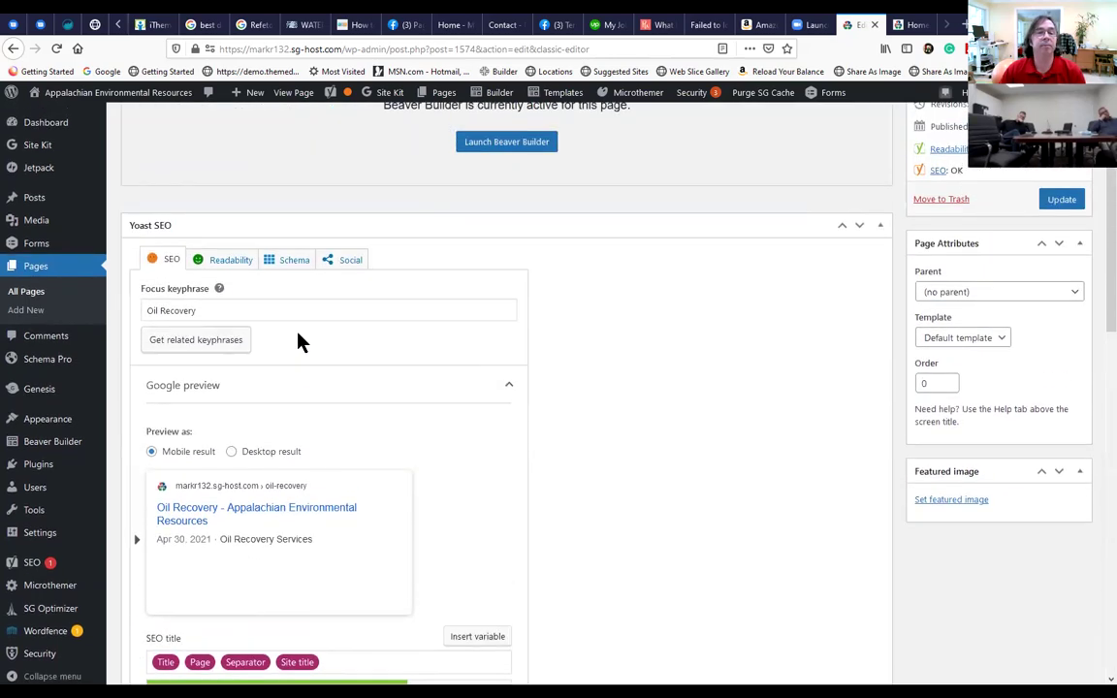
scroll(300, 341, "up", 3)
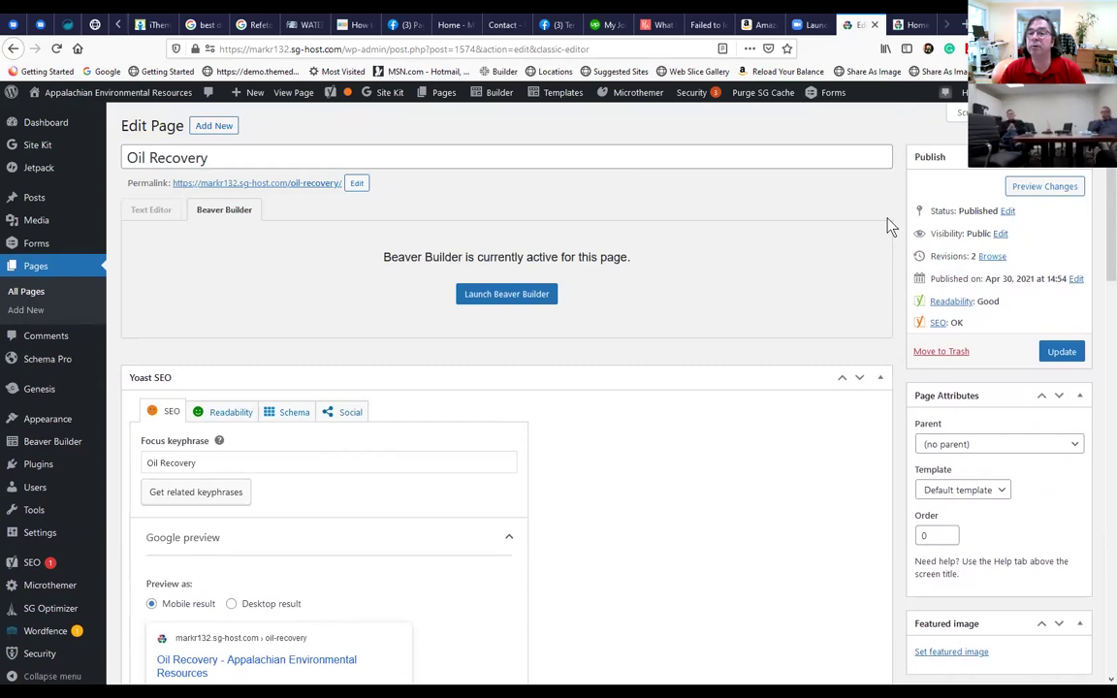
left_click(1061, 352)
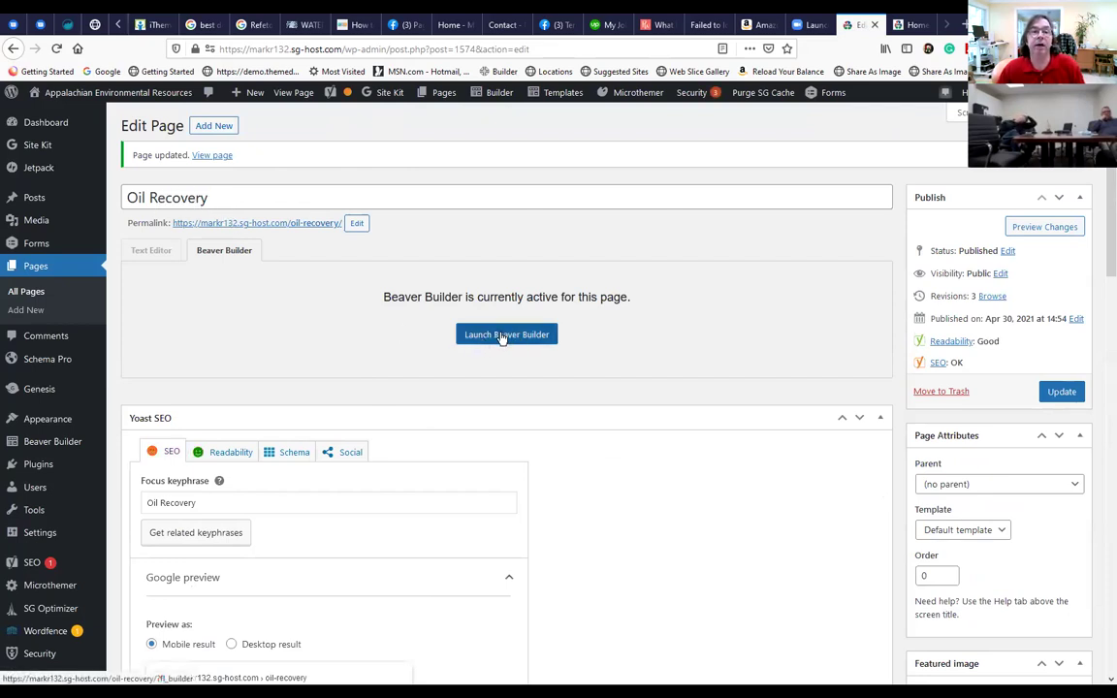
mouse_move(499, 93)
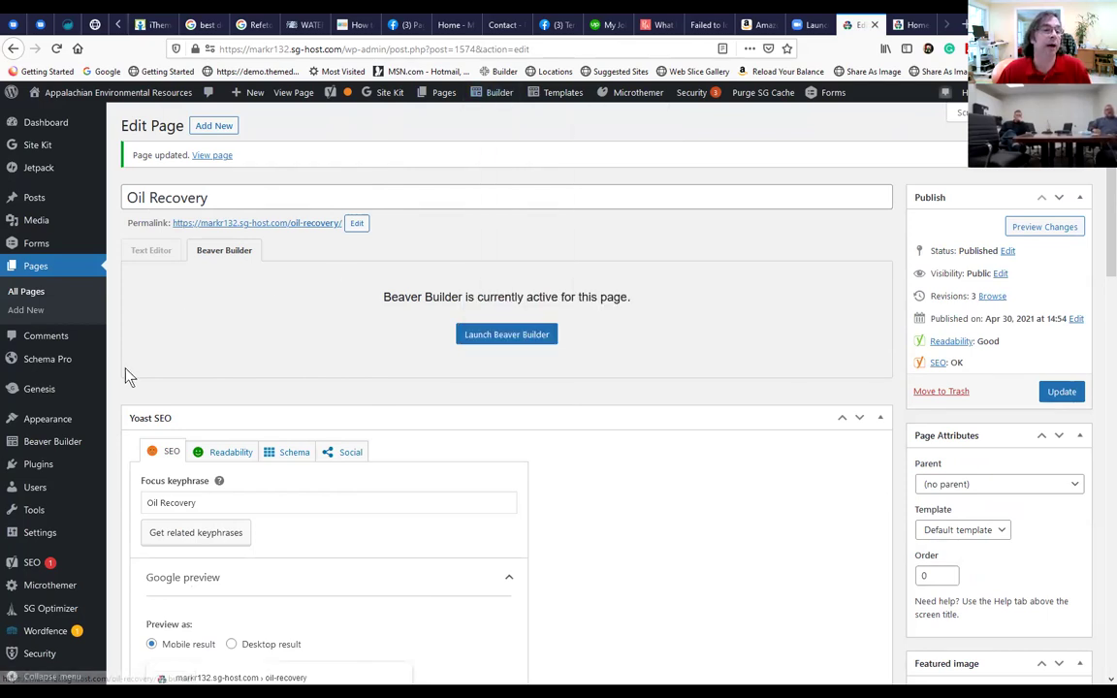
Launch Beaver Builder for the Oil Recovery page and view its header and hero row.
mouse_move(70, 451)
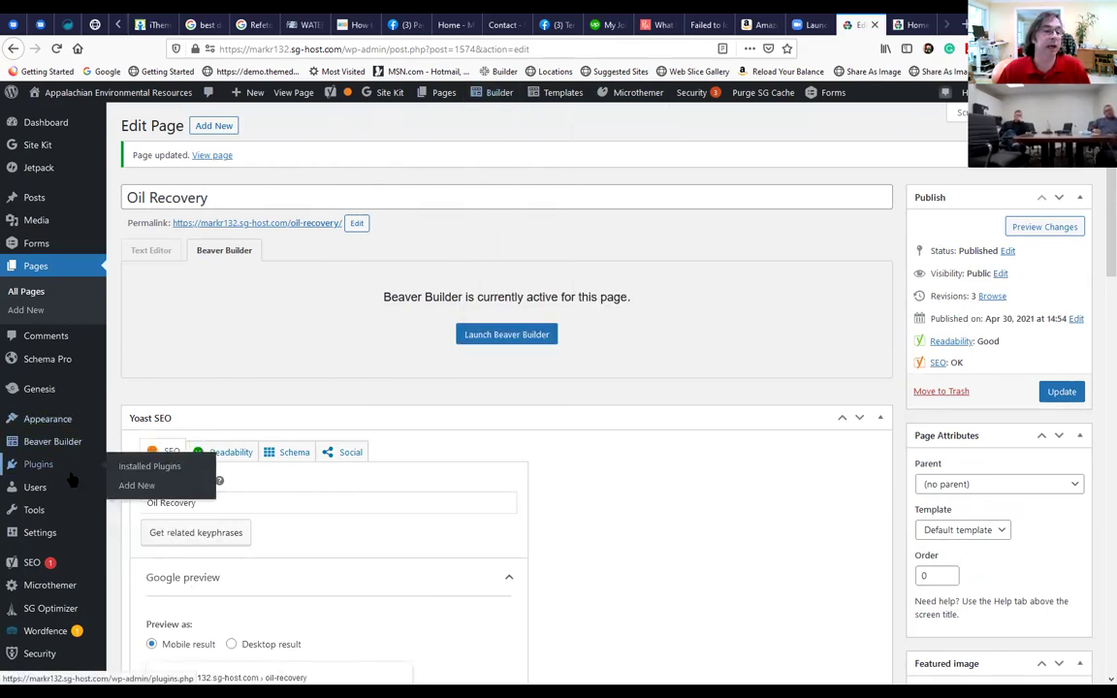
left_click(467, 334)
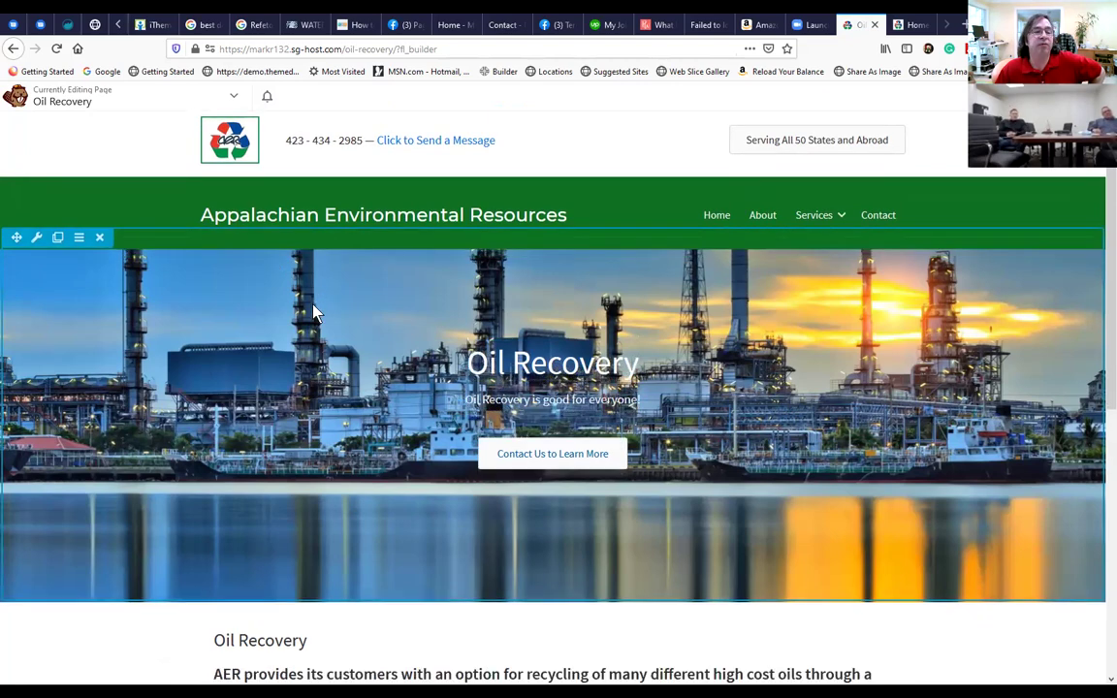
scroll(243, 291, "down", 2)
scroll(169, 327, "up", 1)
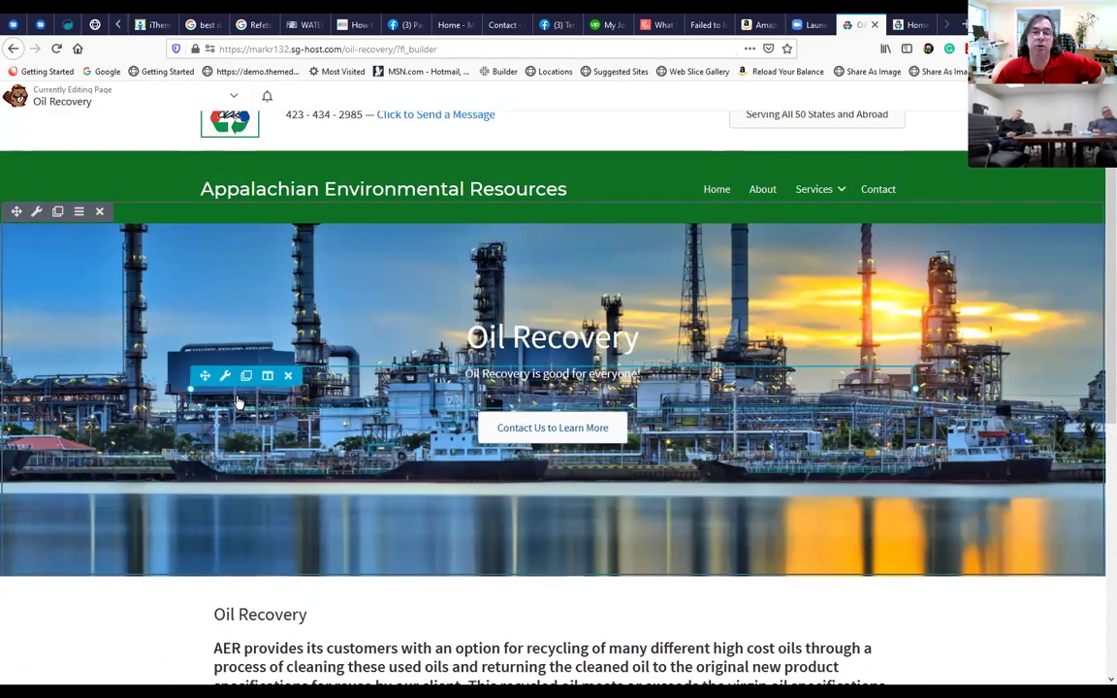
scroll(232, 388, "up", 1)
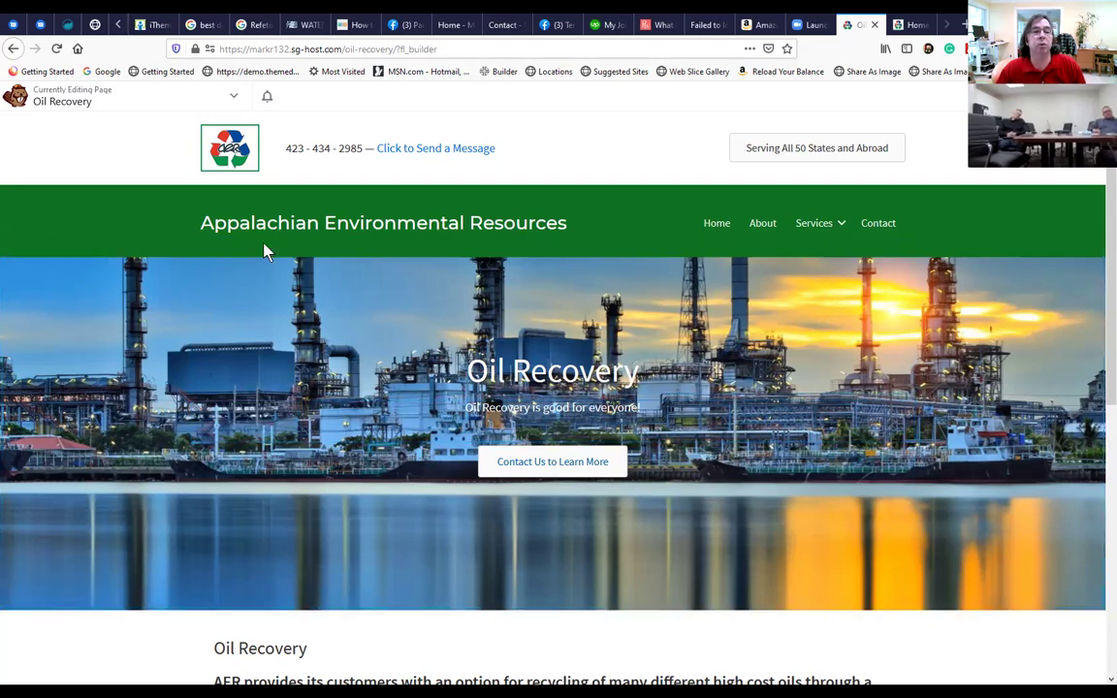
Look over the Oil Recovery page down to the footer and highlight the page slug in its web address.
scroll(29, 260, "down", 3)
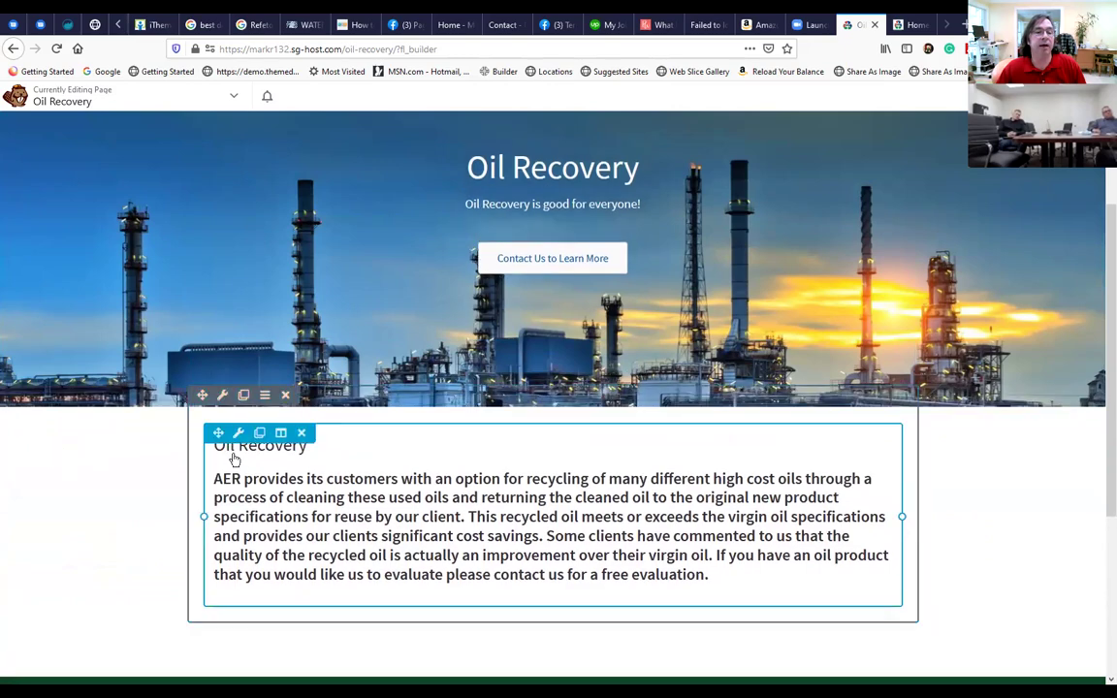
scroll(231, 465, "down", 2)
scroll(225, 505, "down", 2)
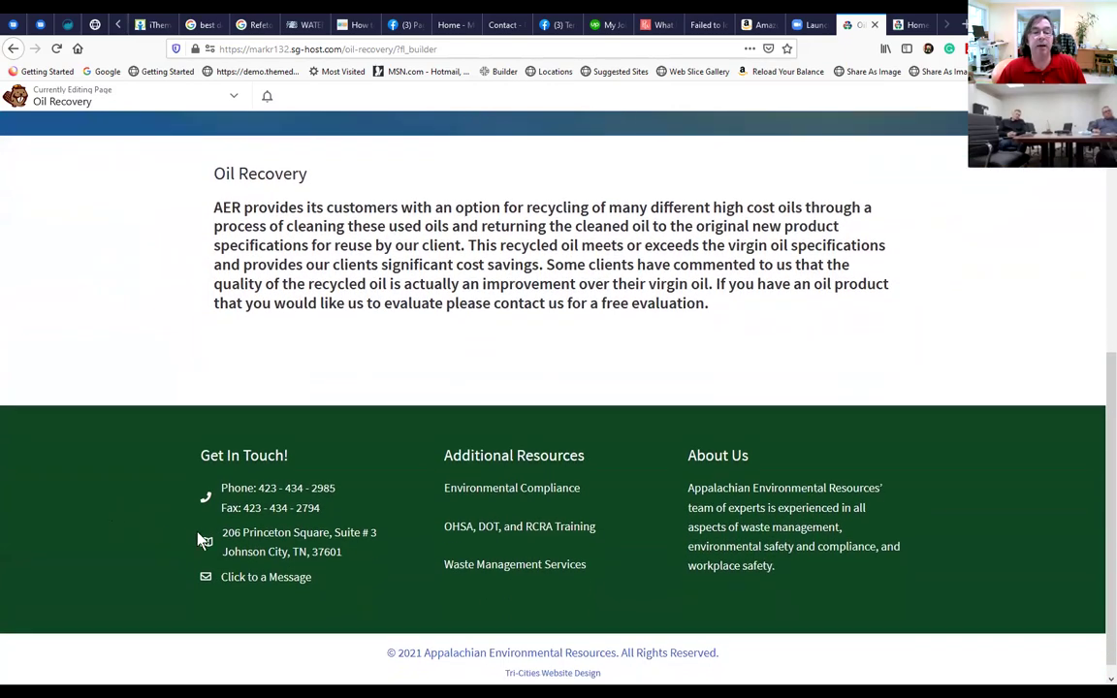
scroll(165, 498, "up", 2)
scroll(163, 514, "down", 2)
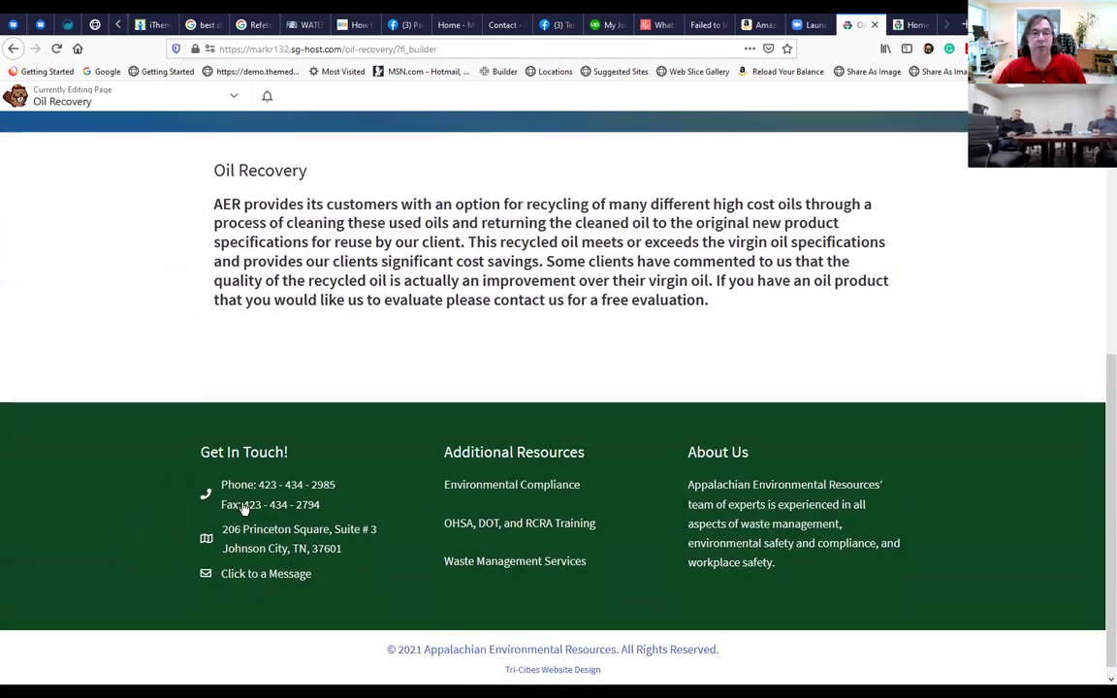
scroll(237, 513, "up", 5)
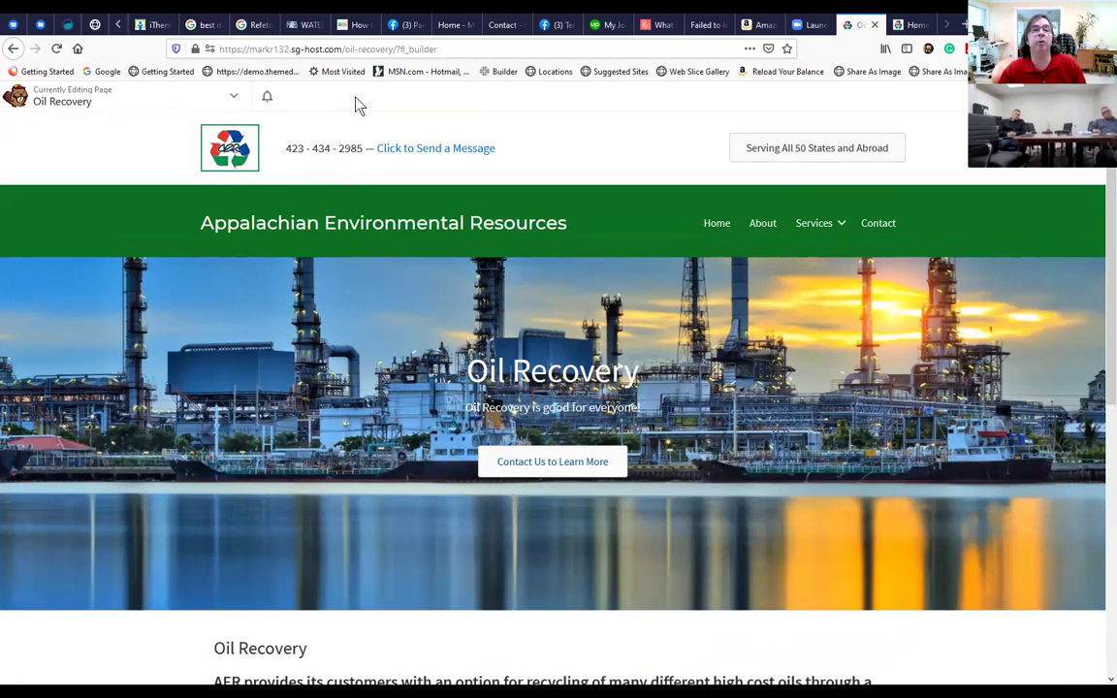
left_click_drag(348, 49, 385, 44)
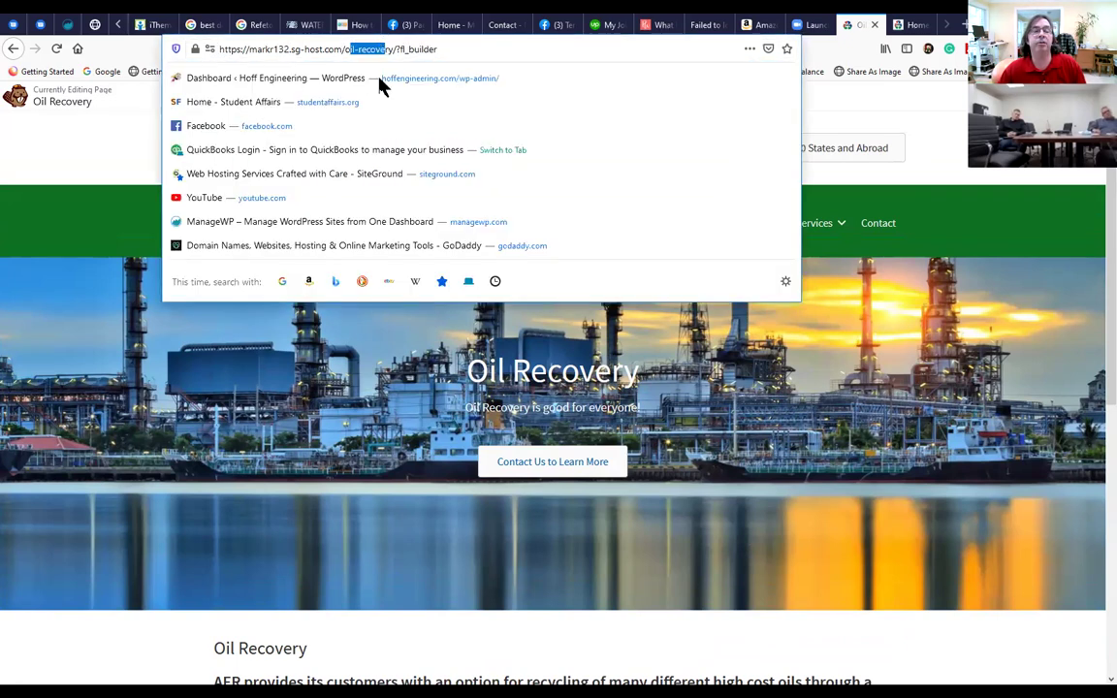
left_click(137, 177)
Open the Text Editor settings of the Oil Recovery text module below the hero image and save the module.
scroll(165, 511, "down", 3)
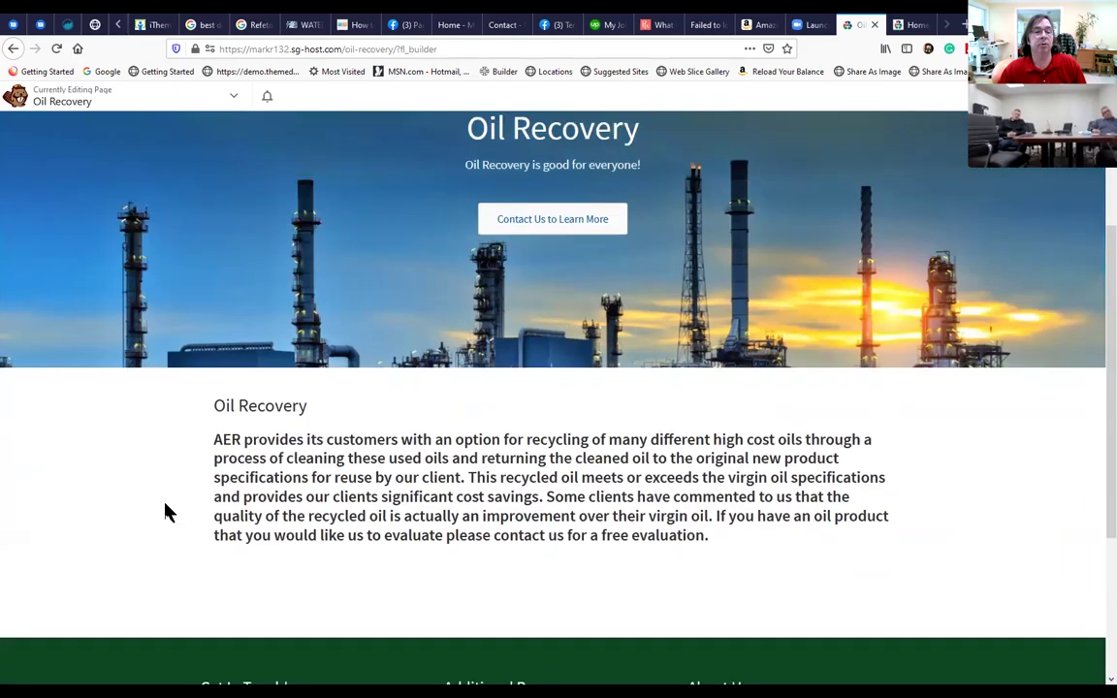
scroll(170, 529, "up", 2)
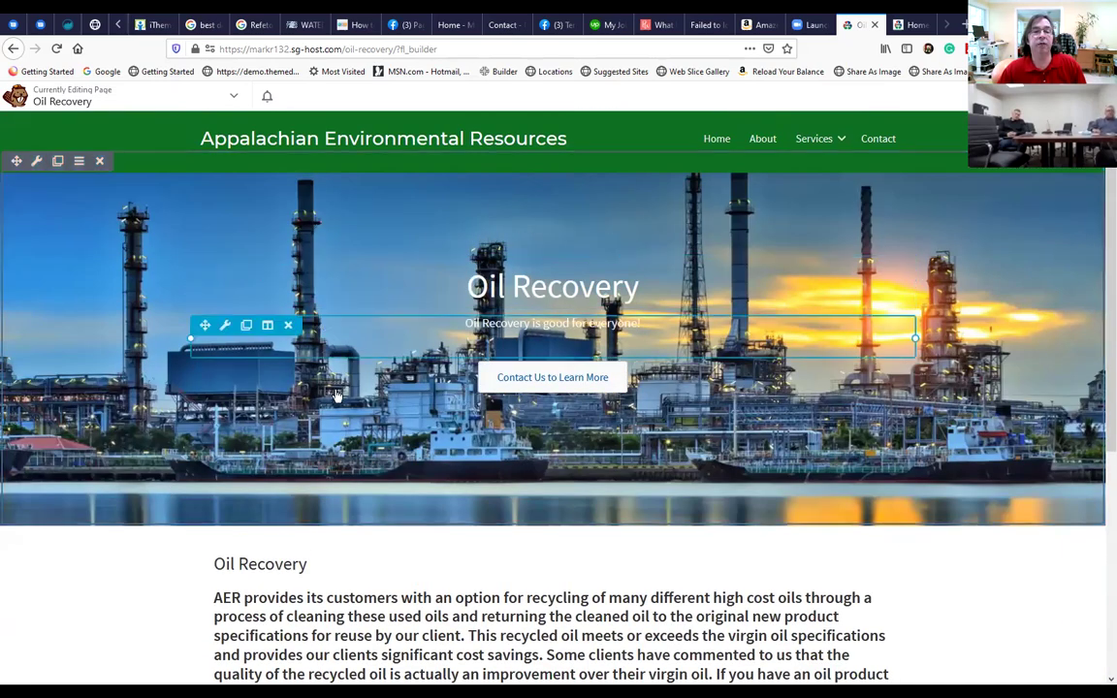
scroll(301, 504, "down", 1)
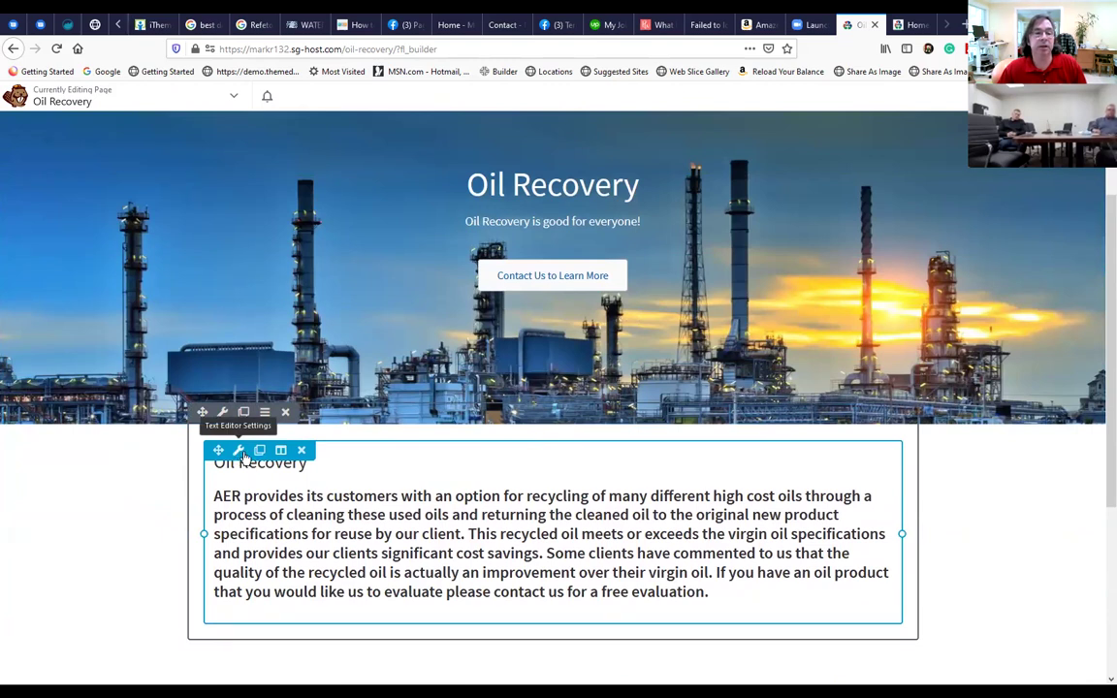
left_click(239, 451)
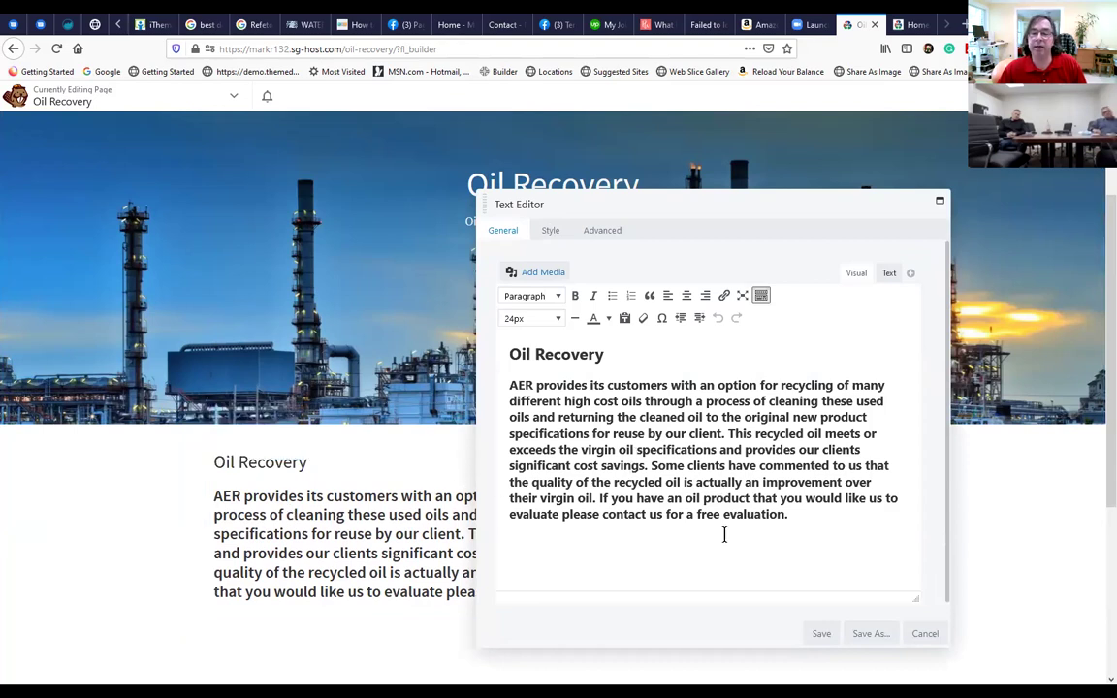
left_click(821, 636)
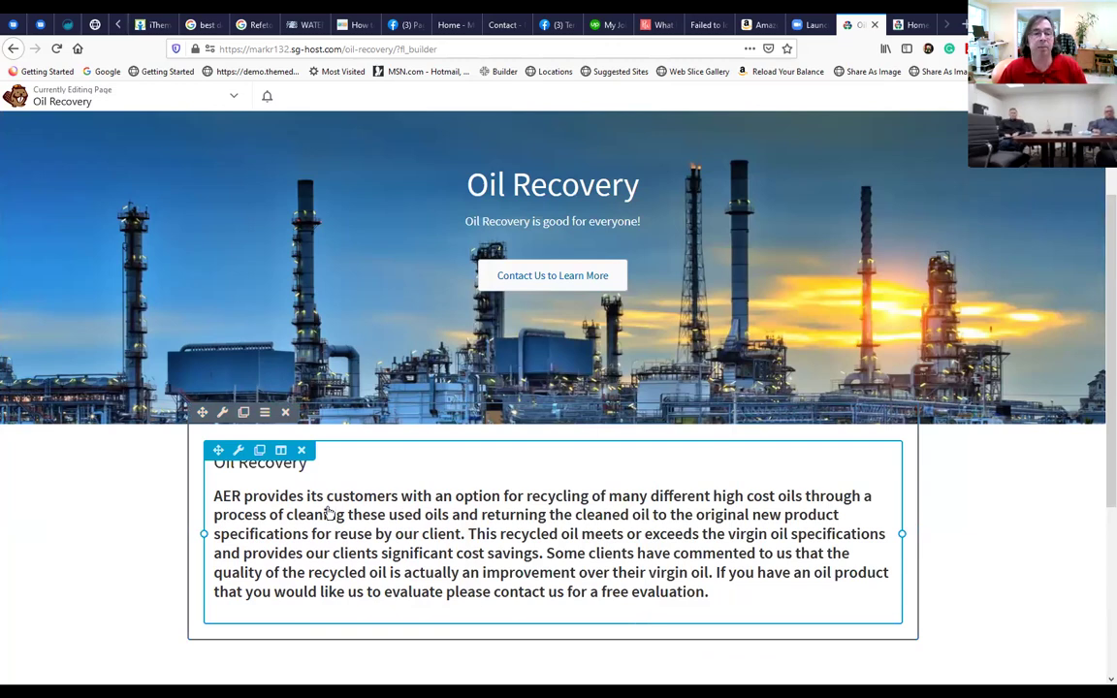
Check the page's responsive layout in a narrow and a wider browser window, and maximize the window again.
scroll(207, 281, "up", 1)
scroll(145, 271, "up", 1)
scroll(82, 357, "down", 2)
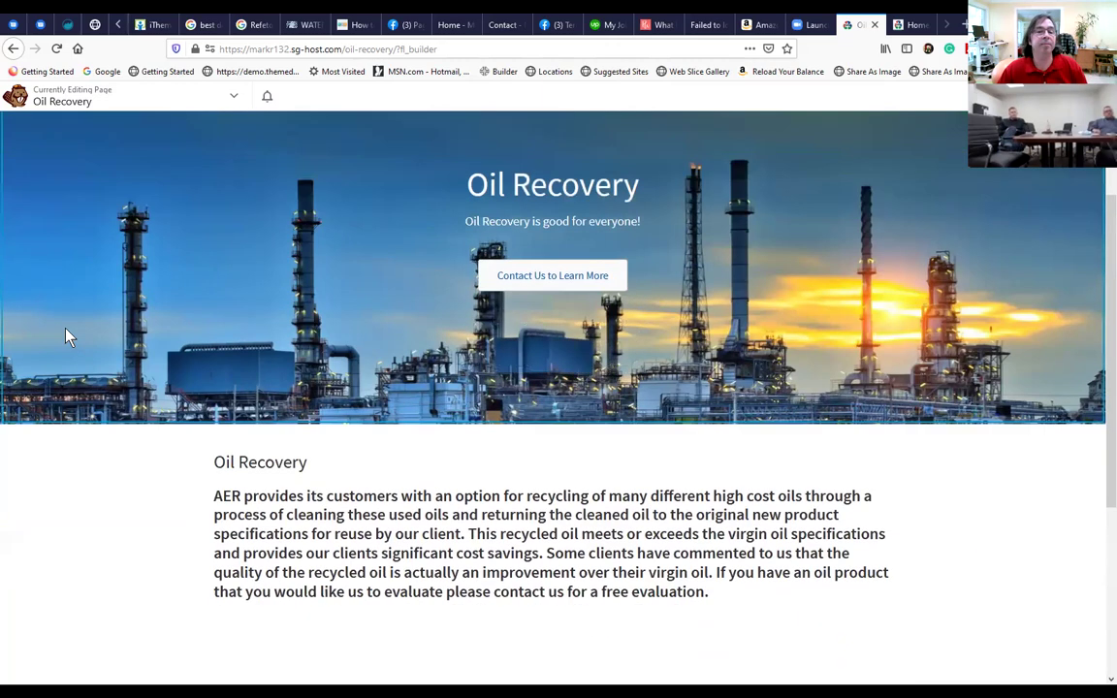
scroll(67, 331, "up", 2)
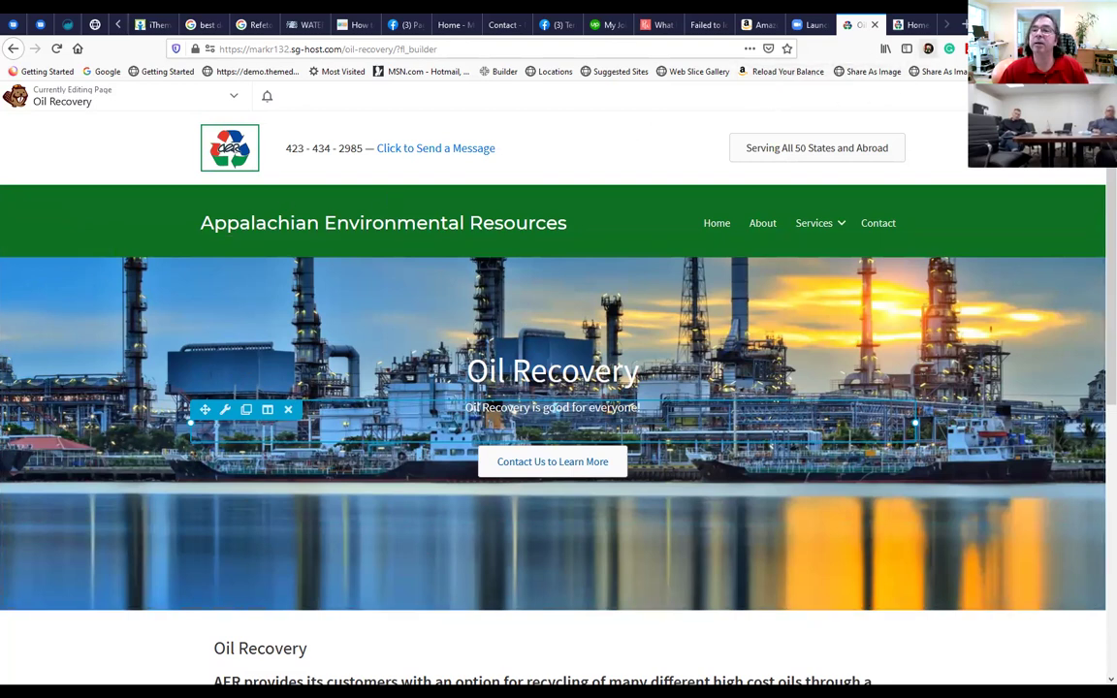
left_click(1070, 23)
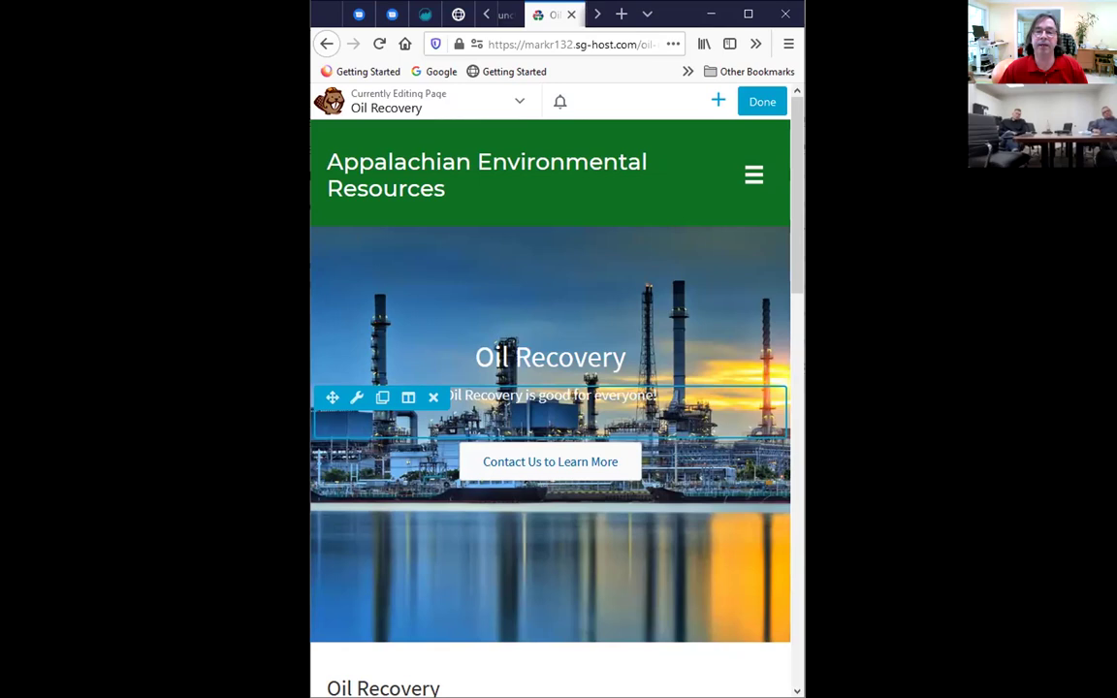
left_click_drag(804, 174, 875, 174)
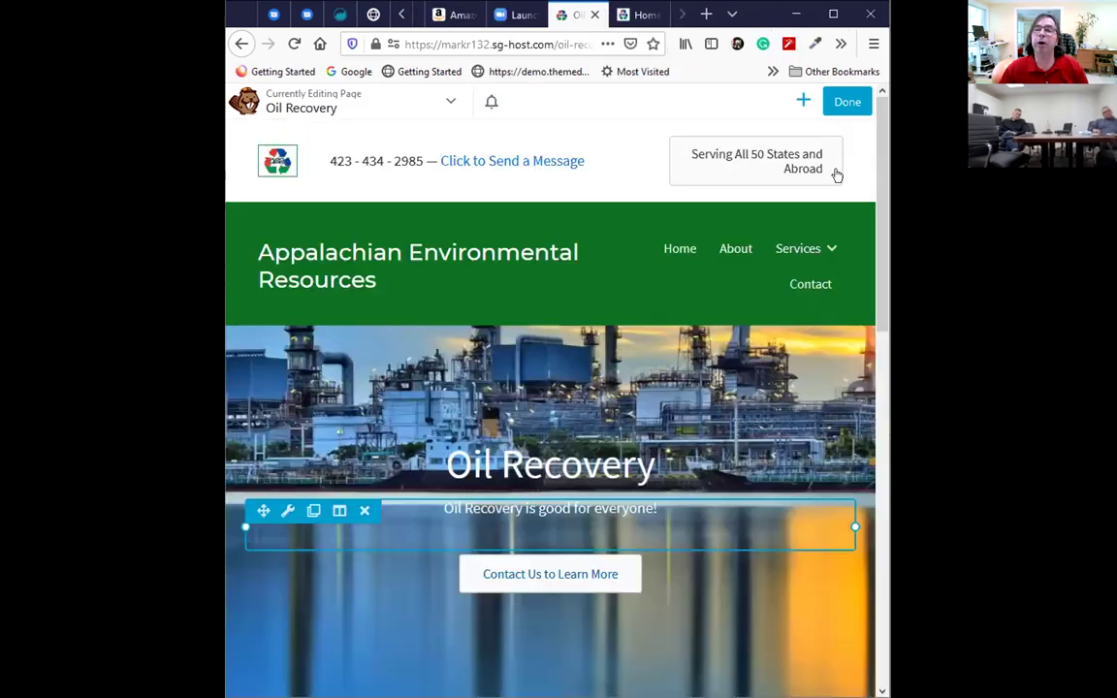
left_click(833, 16)
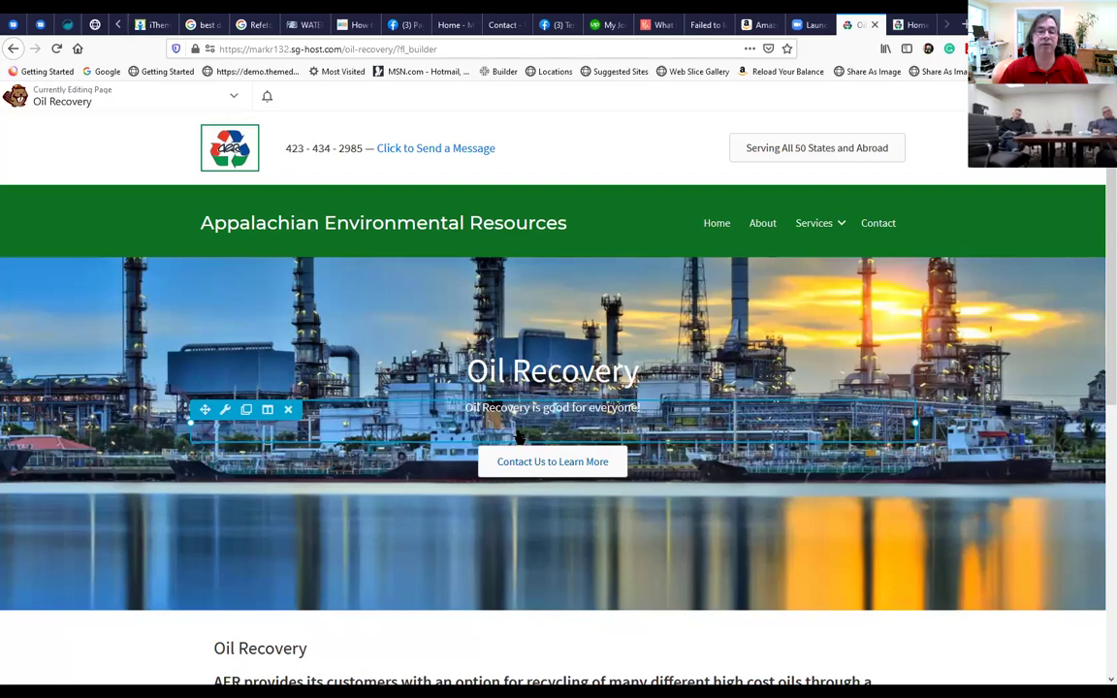
Open the hero row's settings and go to its Background Photo options.
scroll(368, 489, "down", 5)
scroll(381, 456, "up", 3)
scroll(383, 456, "up", 3)
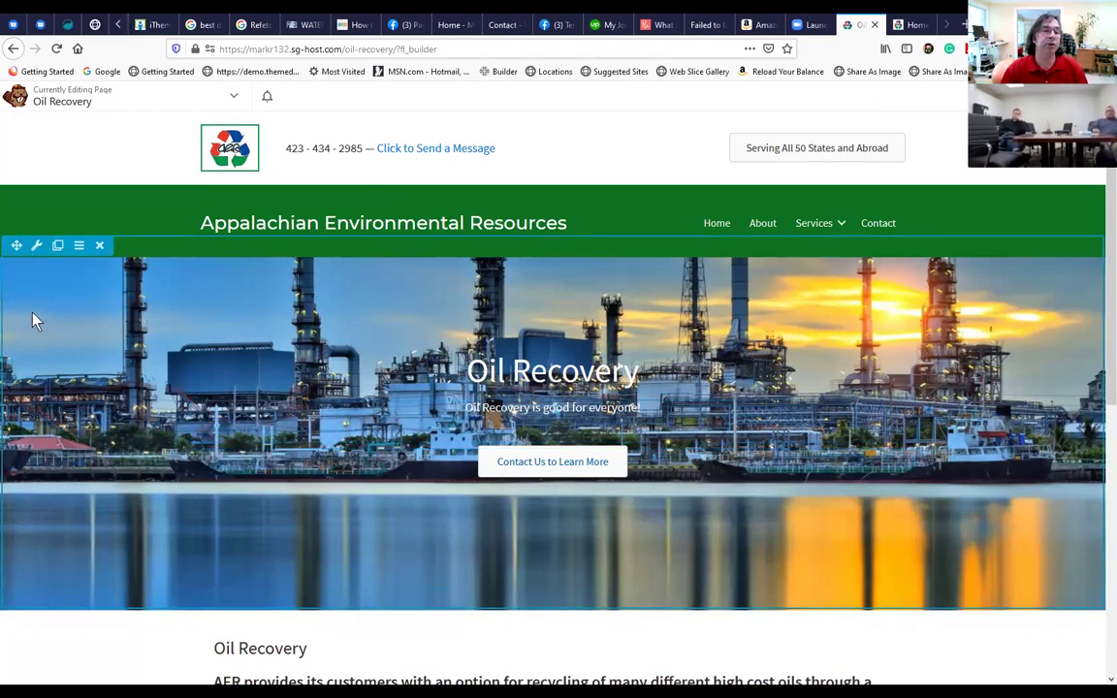
left_click(37, 247)
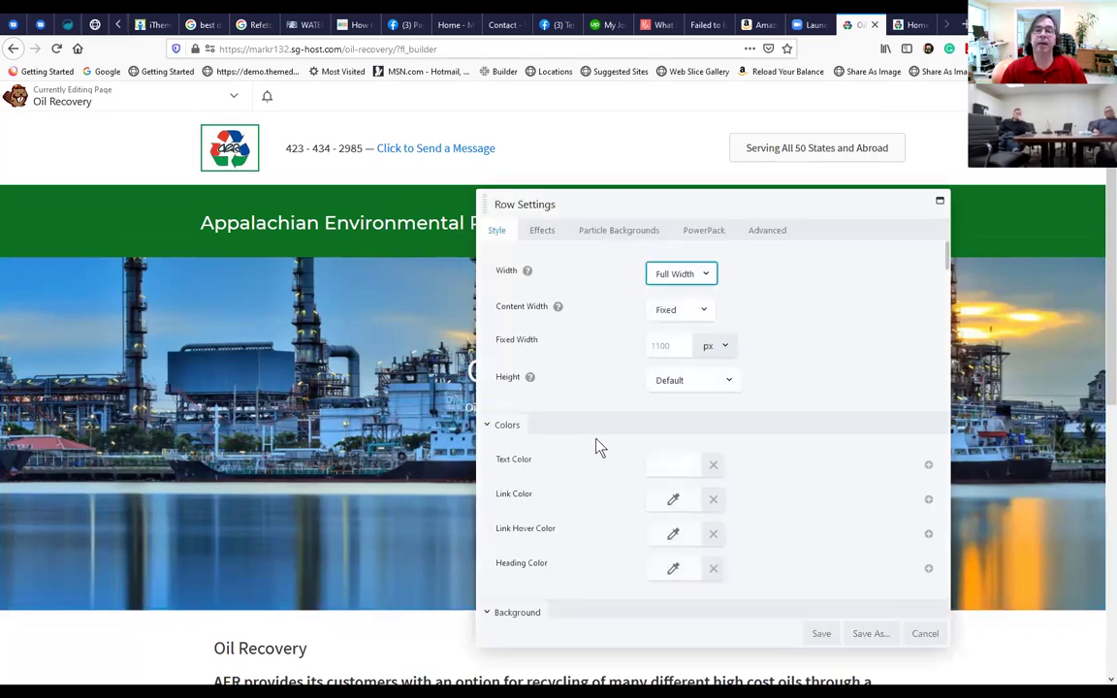
scroll(577, 376, "down", 5)
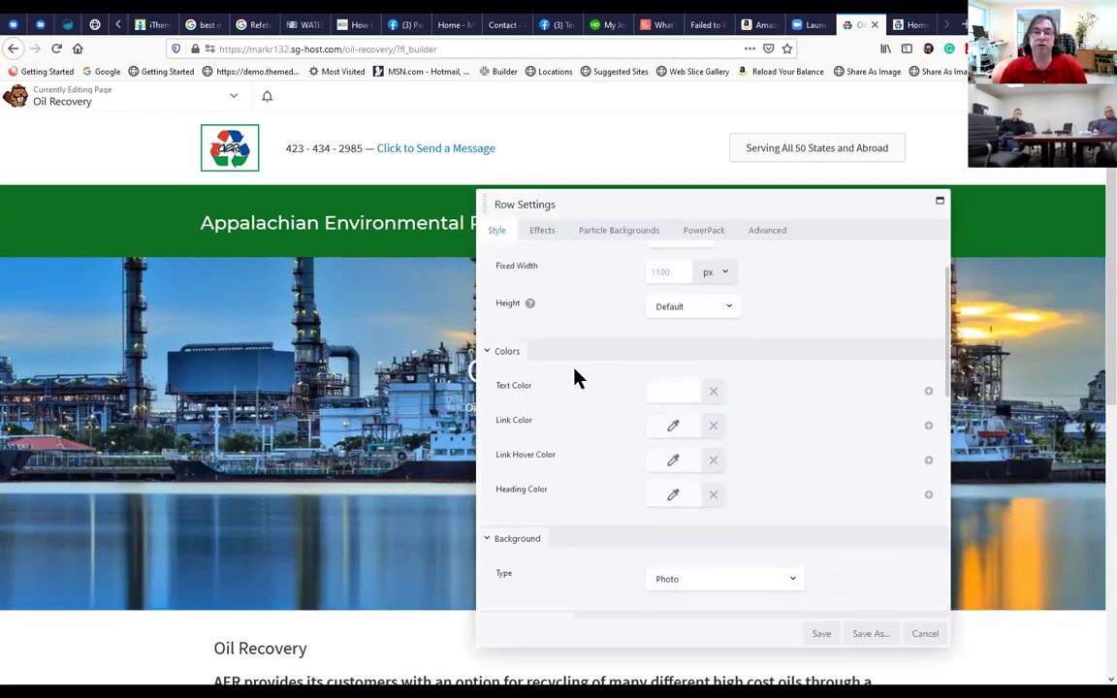
scroll(579, 429, "down", 2)
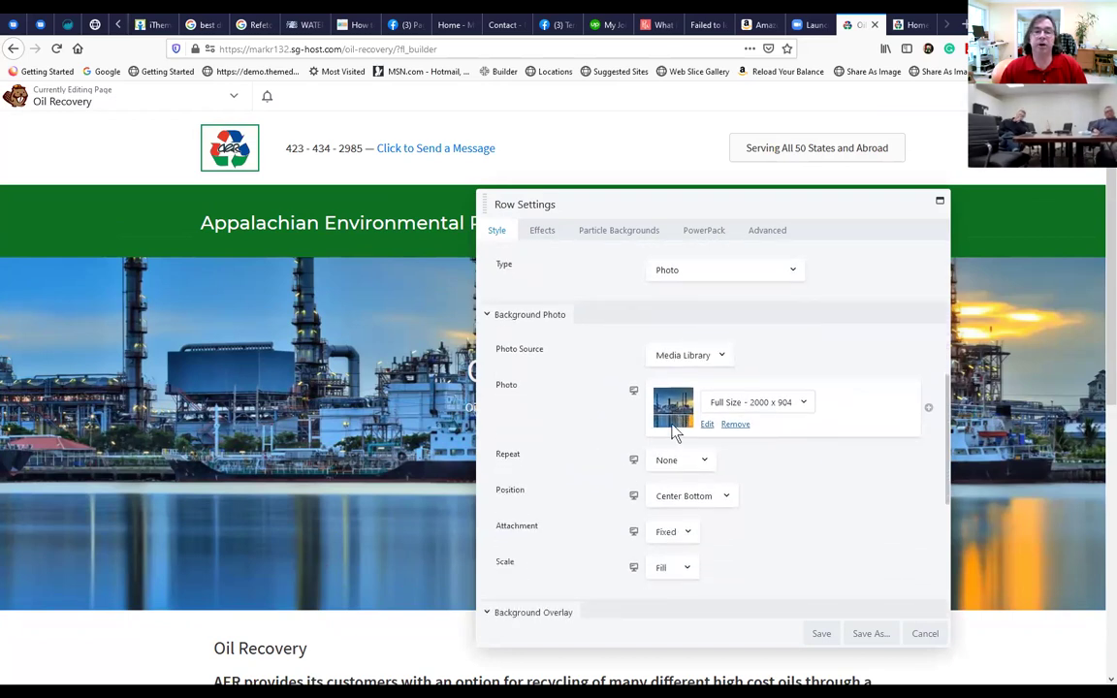
Open the media library for the hero row's background photo and look through the available images.
left_click(708, 426)
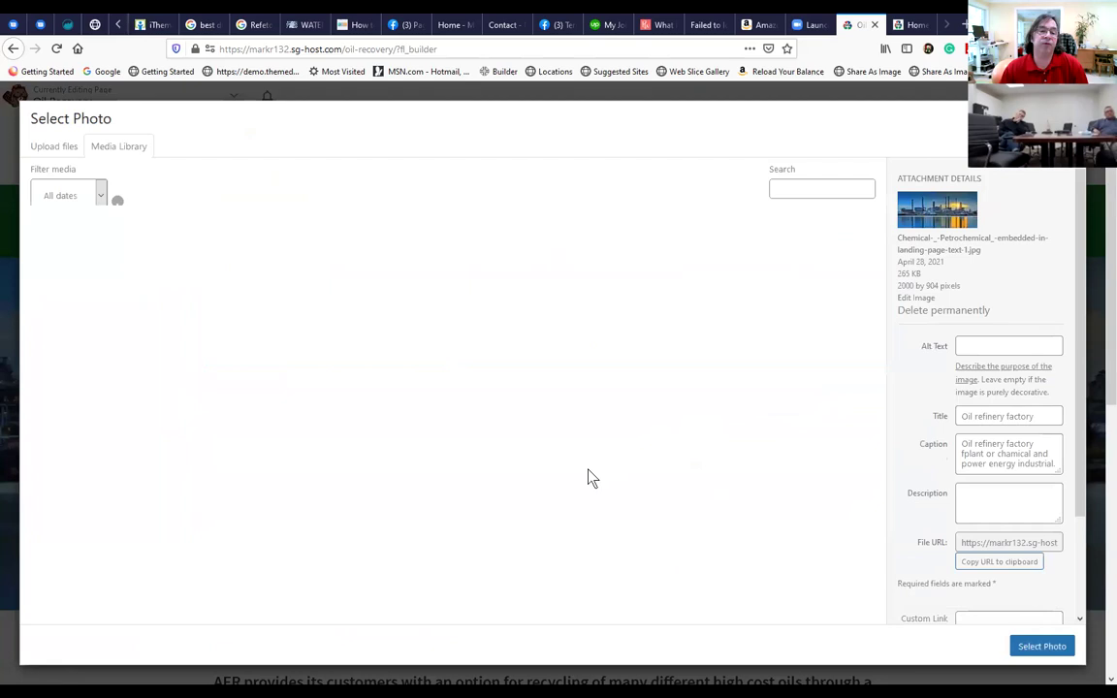
scroll(325, 485, "down", 4)
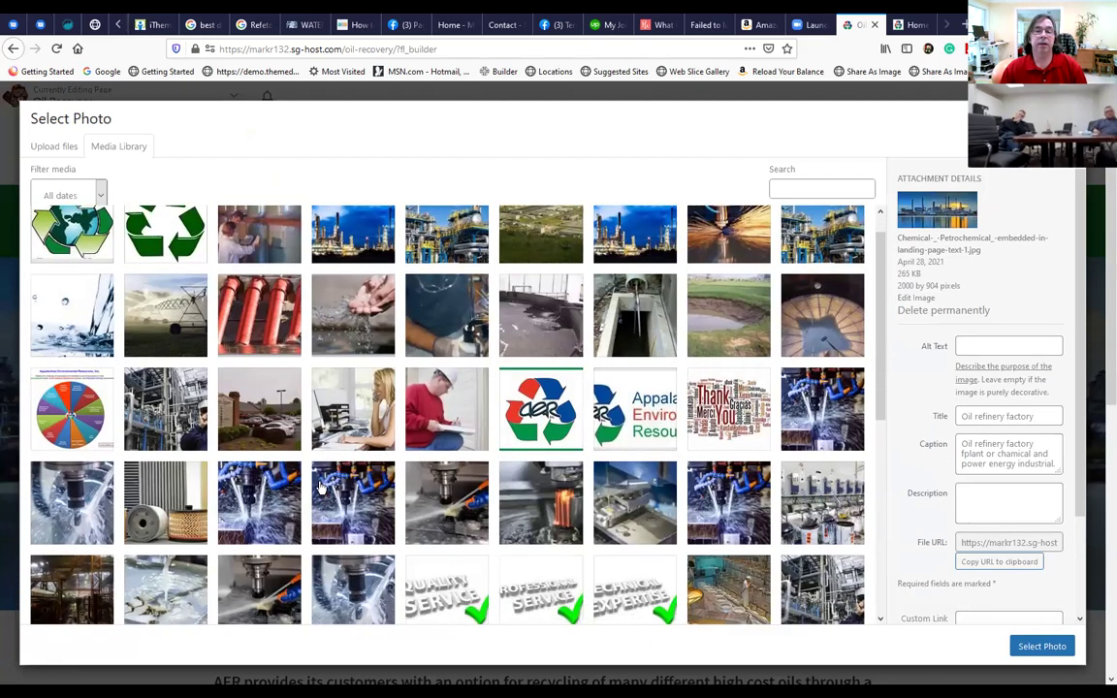
scroll(329, 472, "down", 3)
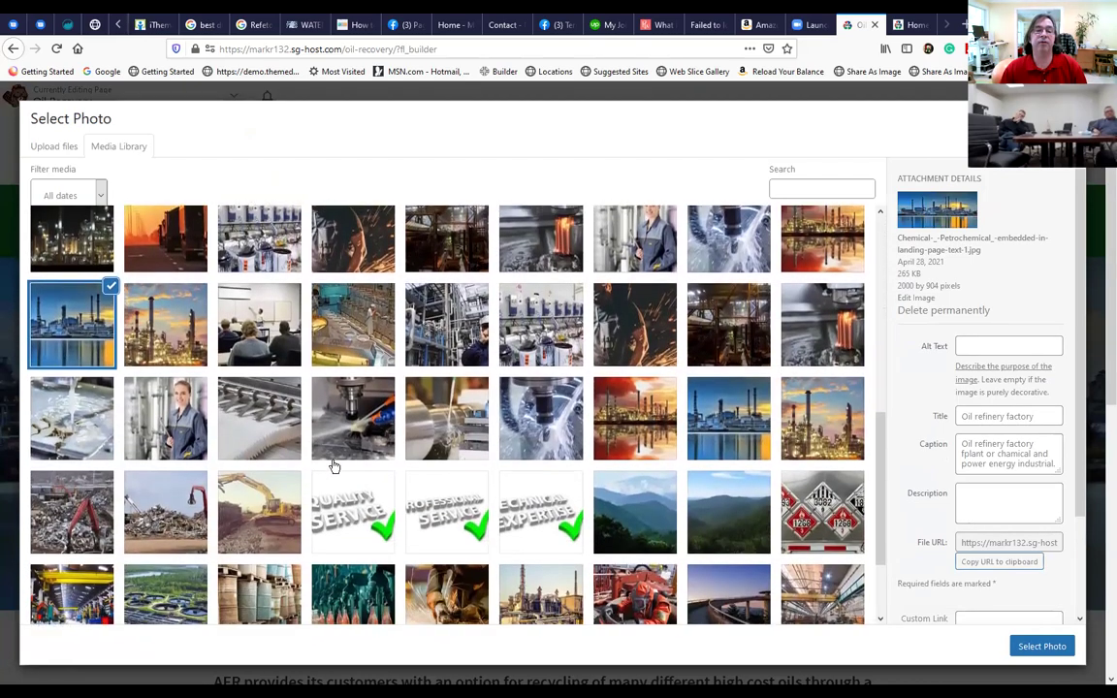
scroll(344, 464, "down", 1)
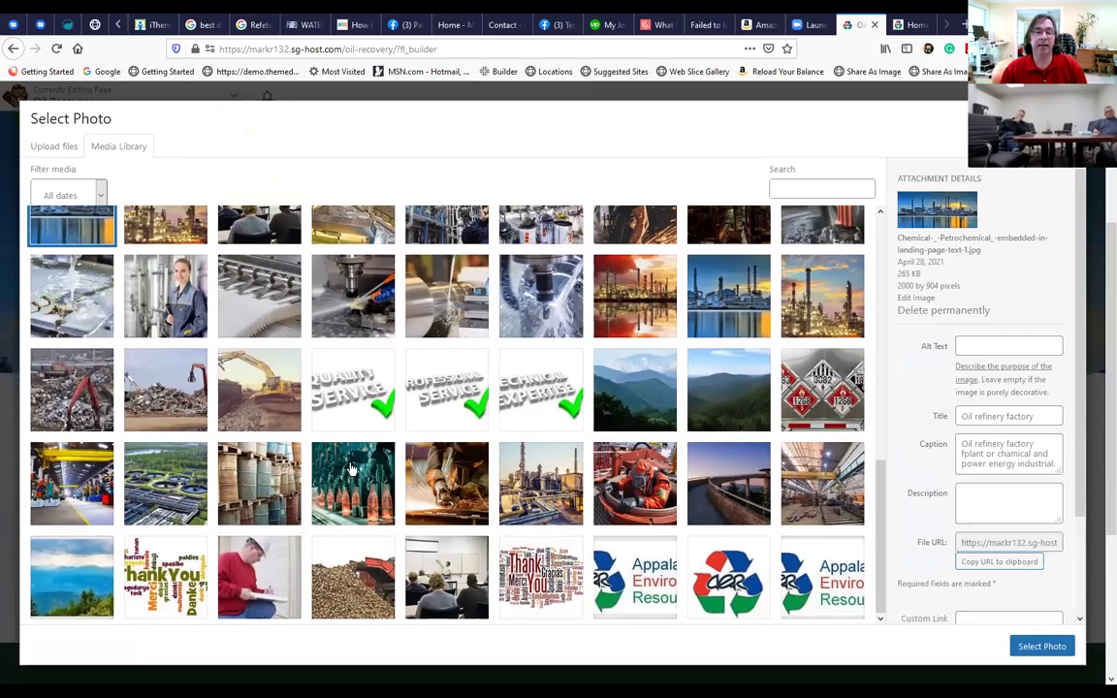
scroll(291, 469, "up", 7)
scroll(281, 464, "up", 3)
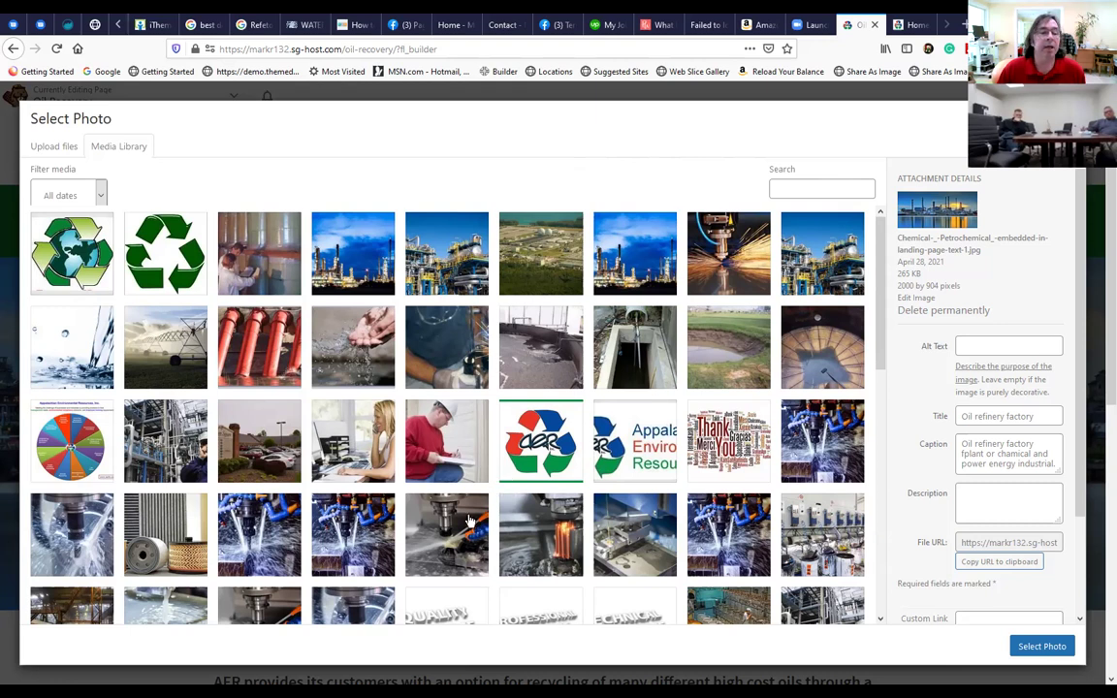
Select the Wheel of Services image and the square AER logo in turn, highlighting the title in each one's attachment details.
left_click(67, 465)
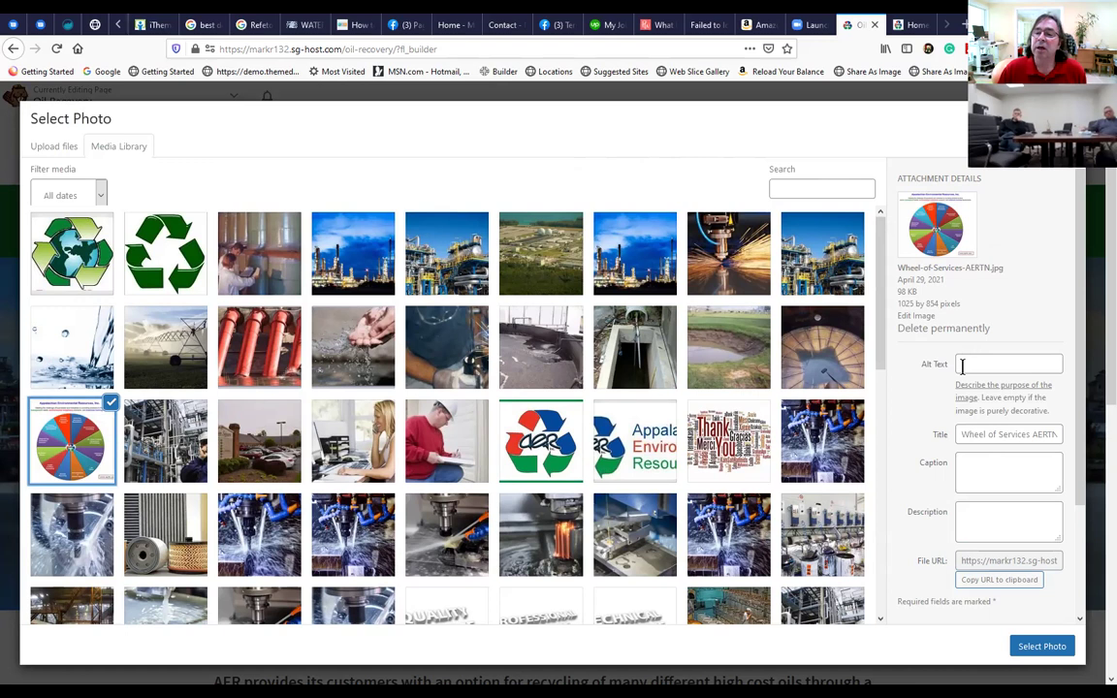
left_click_drag(961, 435, 1050, 439)
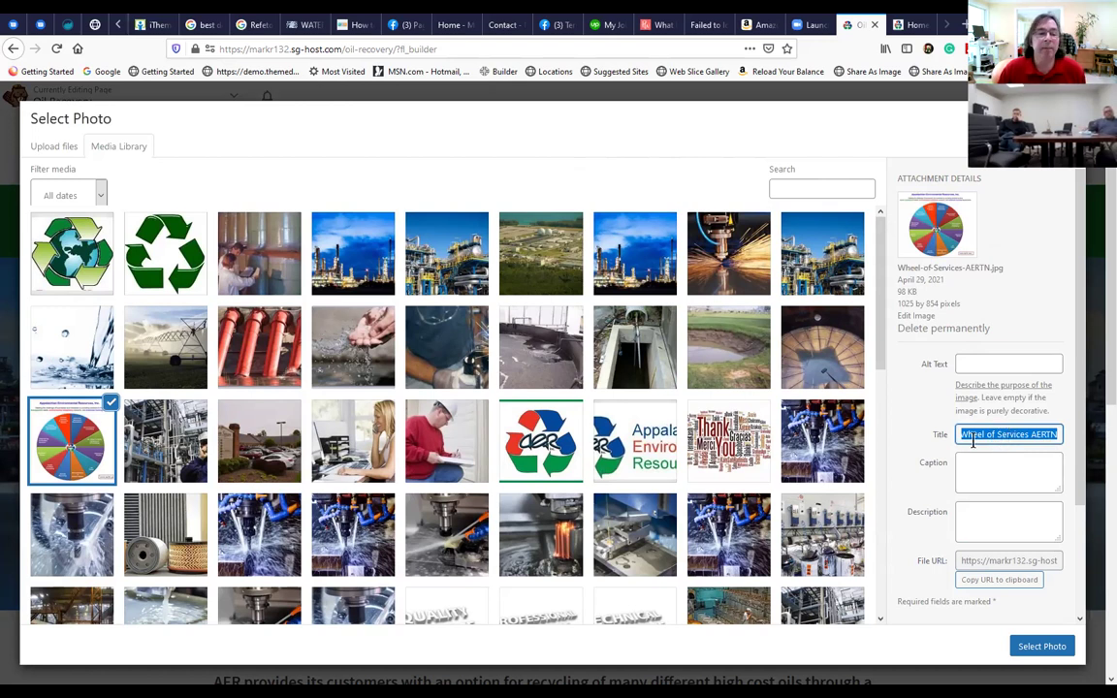
scroll(291, 368, "down", 1)
left_click(538, 408)
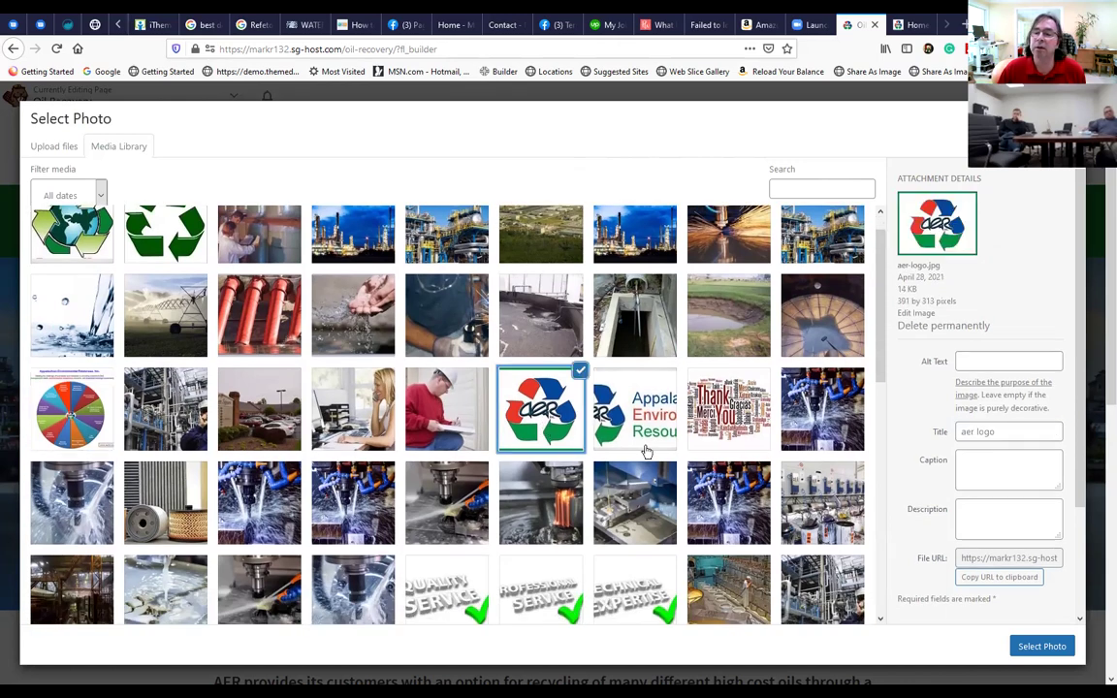
left_click_drag(992, 432, 965, 435)
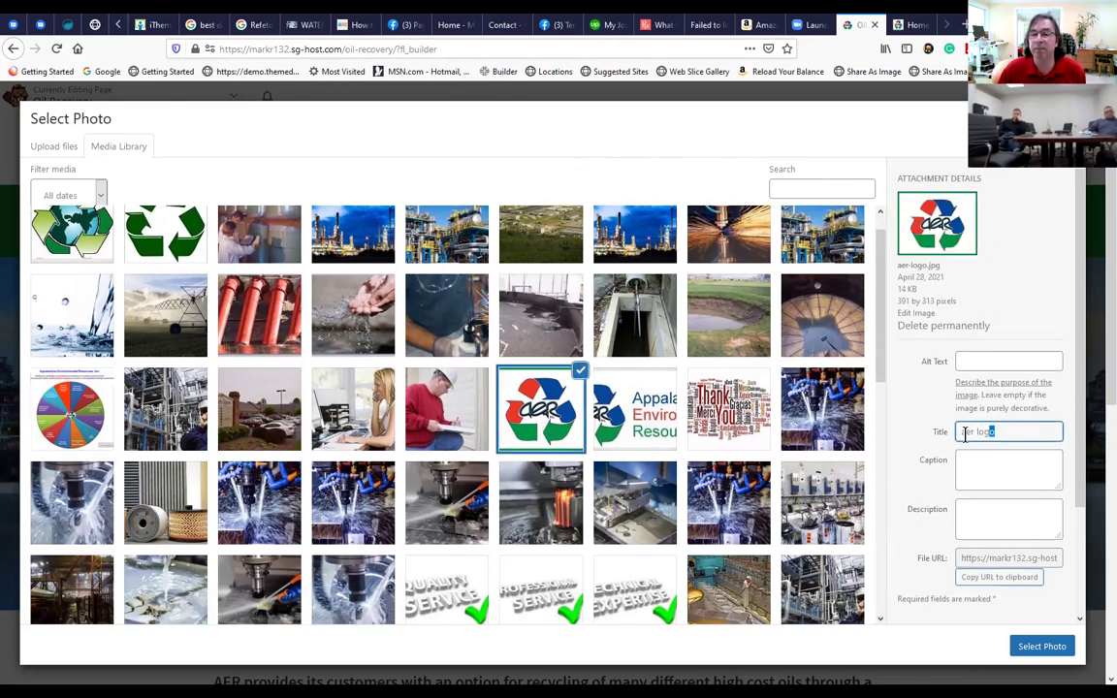
Inspect the attachment details of the wide AER logo and the Depositphotos_182964066_l-2015 image, highlighting the latter's title.
scroll(640, 407, "down", 1)
left_click(635, 364)
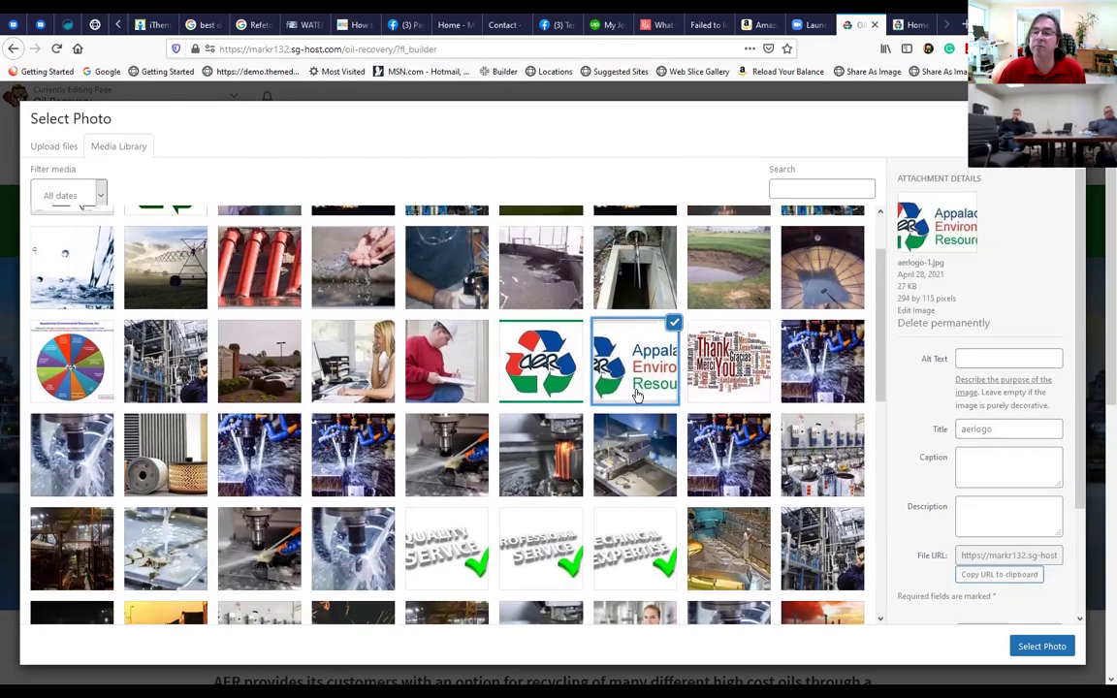
left_click(639, 471)
left_click_drag(960, 419, 1055, 426)
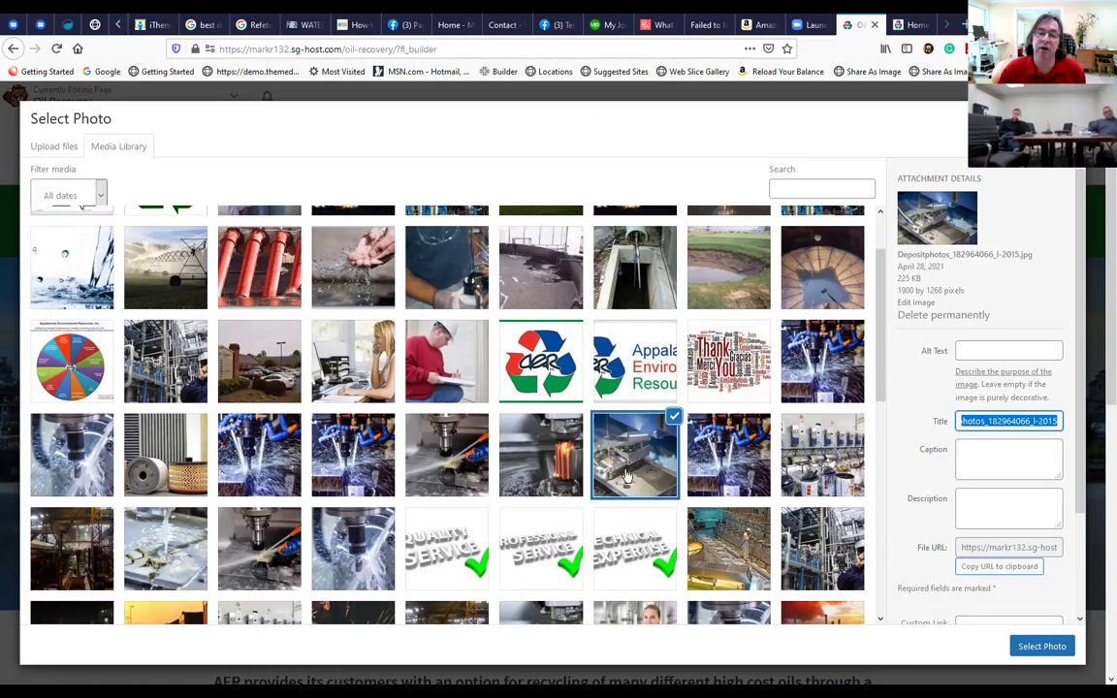
left_click(727, 456)
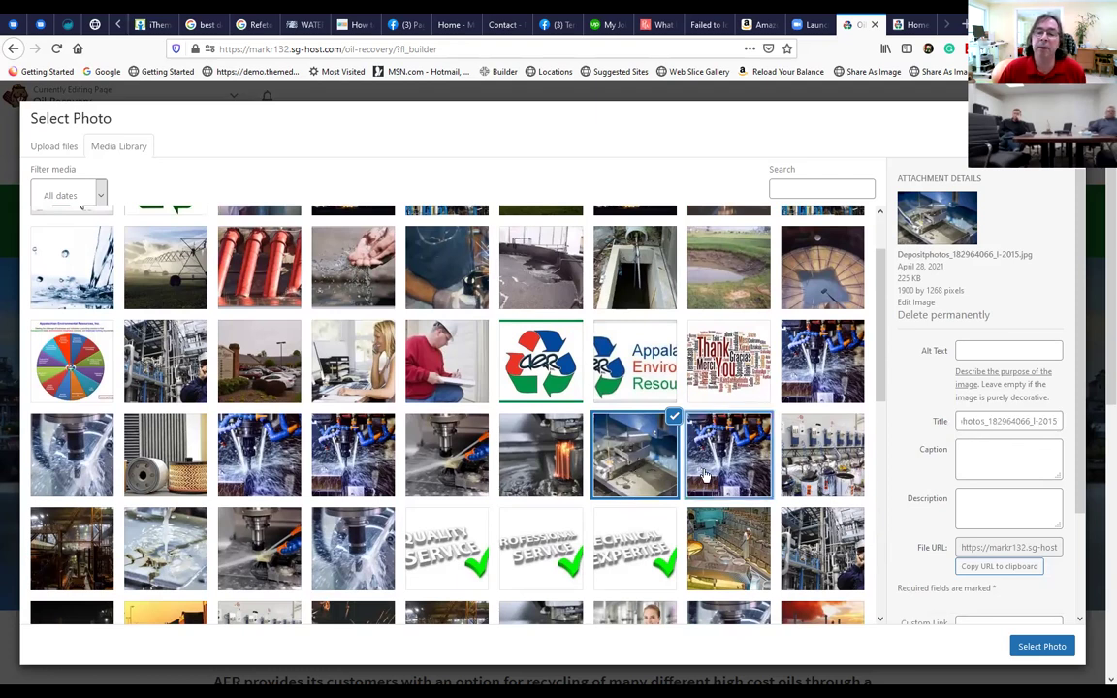
Select the paints and inks press machinery image and the Coolant-904-Copy image in turn, highlighting each one's title.
left_click(831, 466)
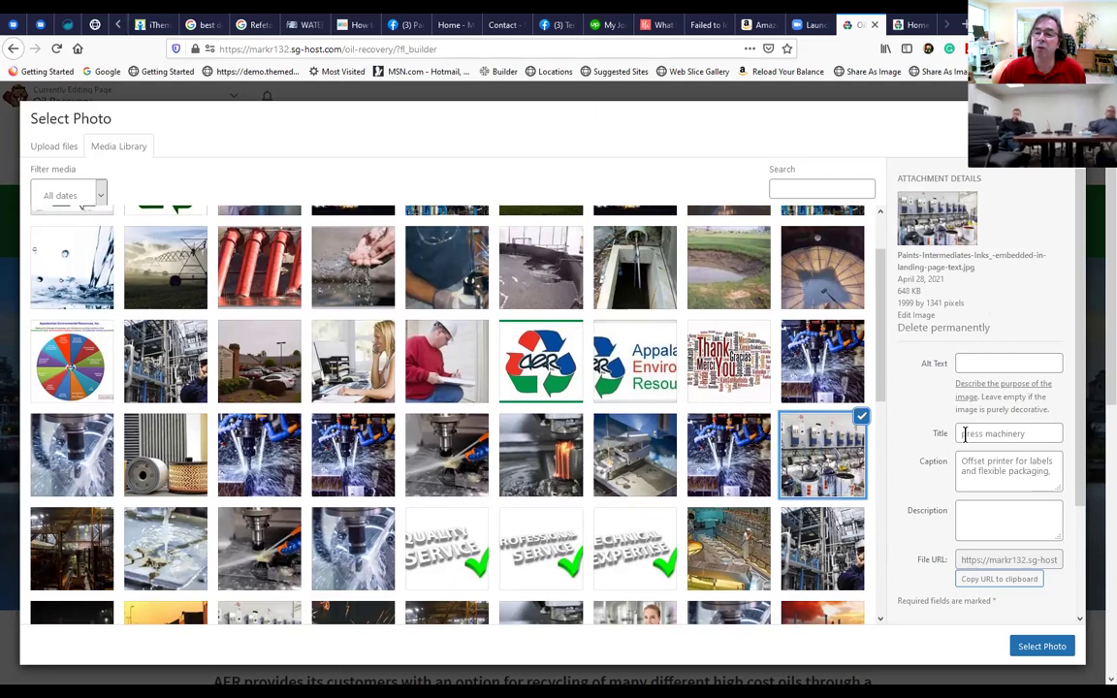
left_click_drag(965, 435, 1050, 434)
left_click(301, 460)
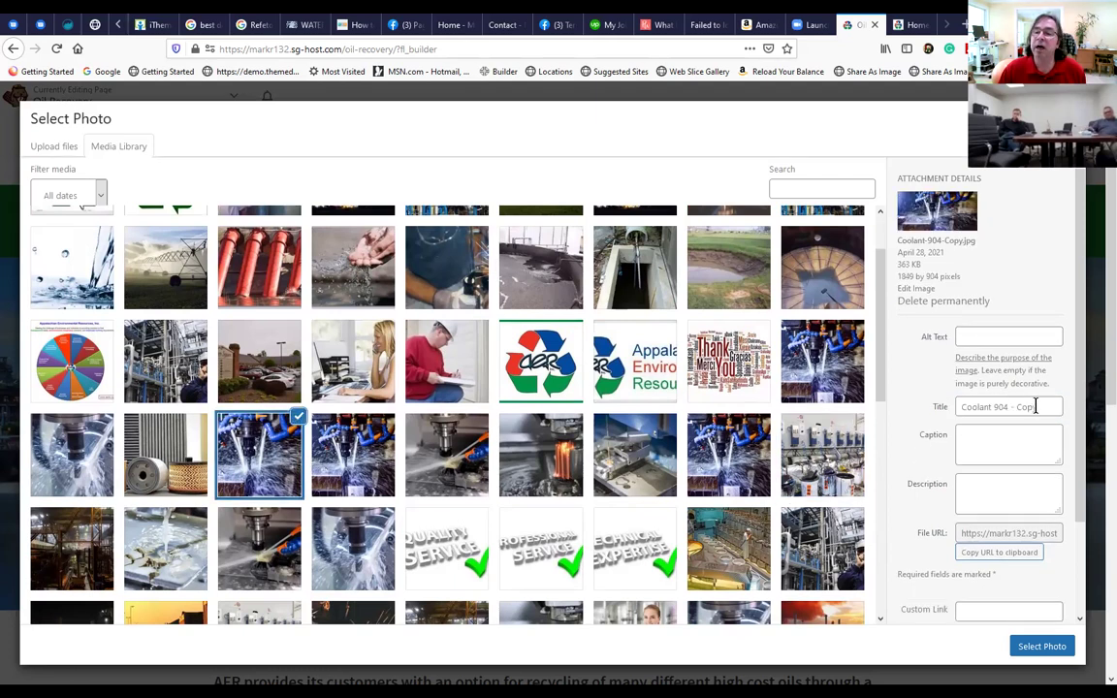
left_click_drag(1035, 406, 941, 404)
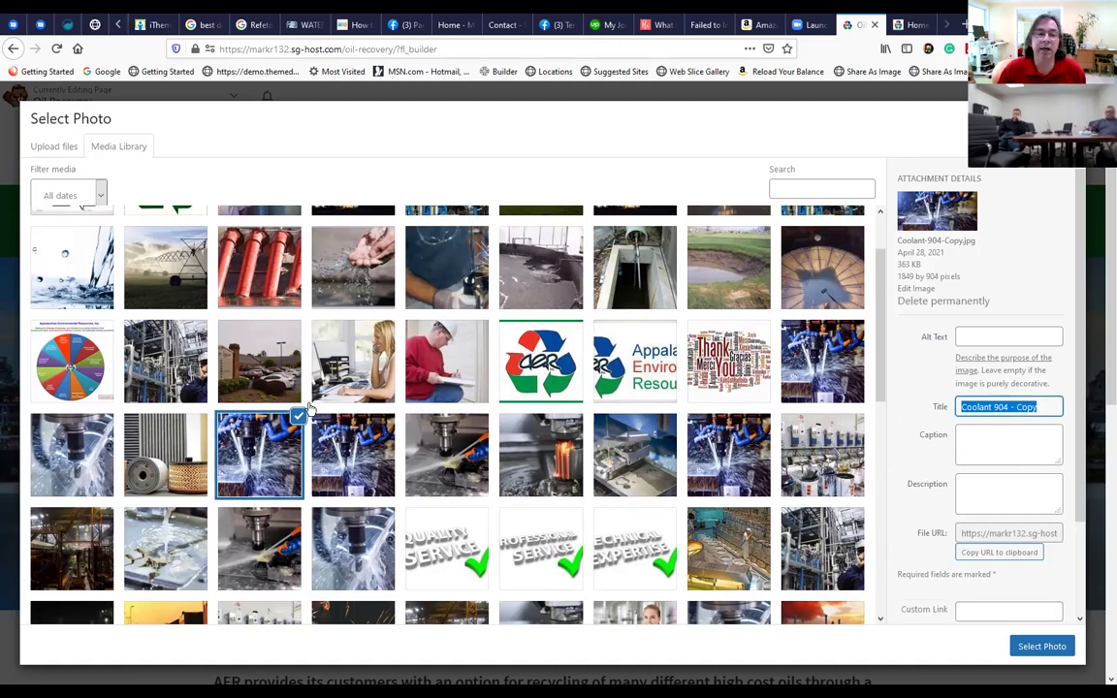
Select the Wheel of Services image and go through its Alt Text, Title, Caption and Description fields without entering anything.
scroll(208, 366, "up", 1)
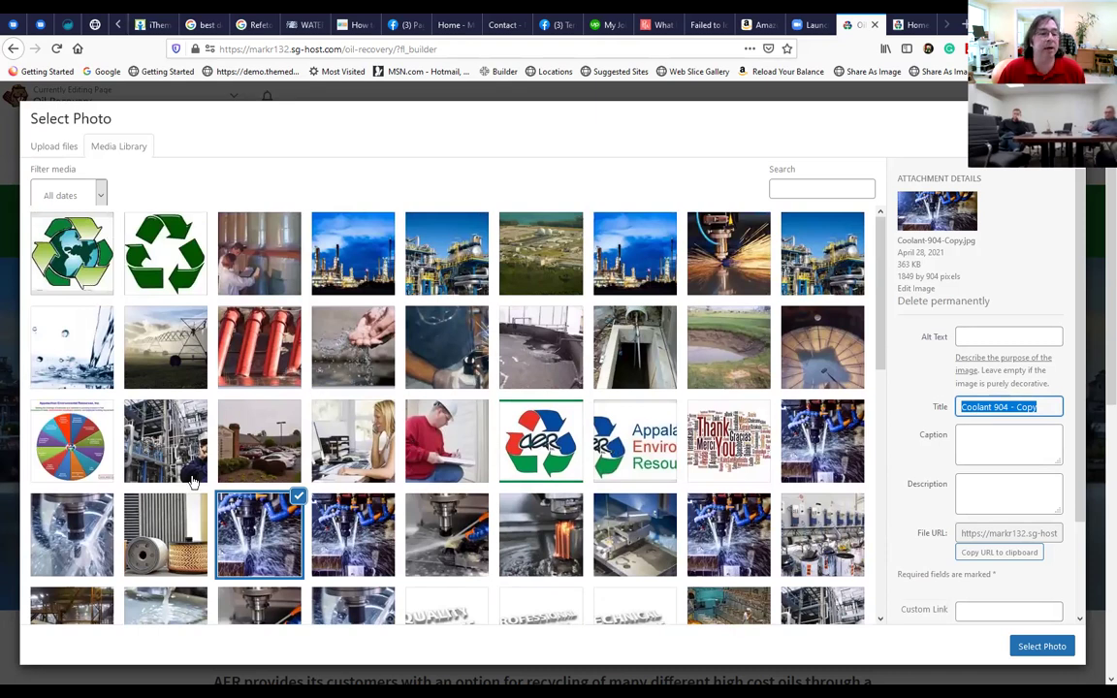
left_click(59, 414)
triple_click(960, 433)
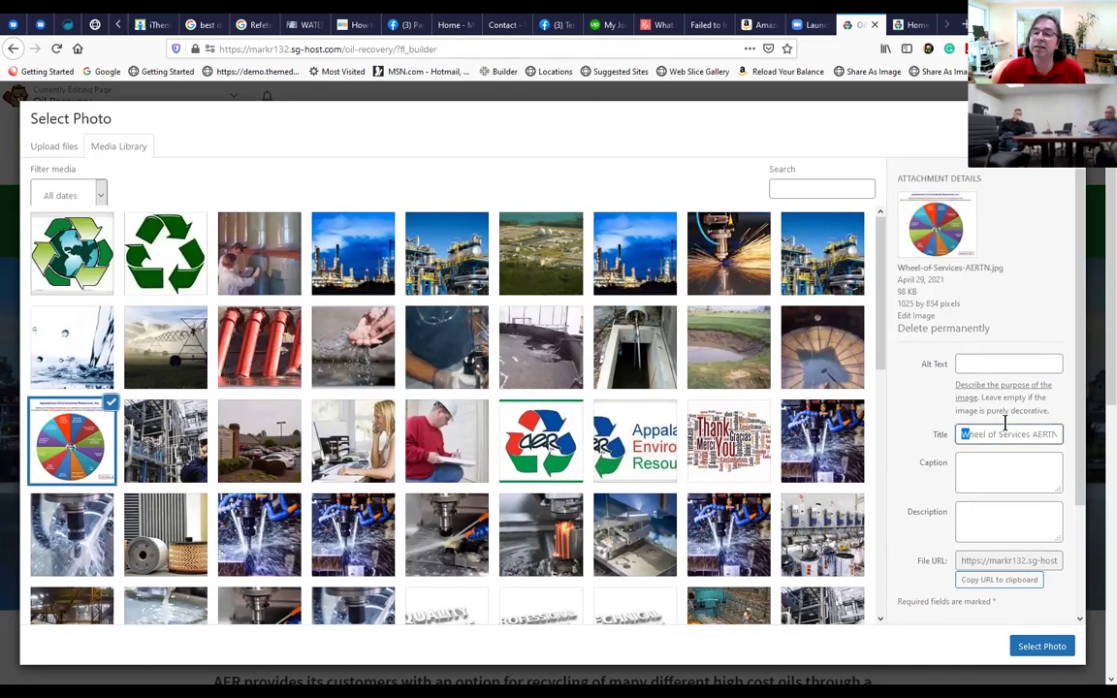
left_click(976, 367)
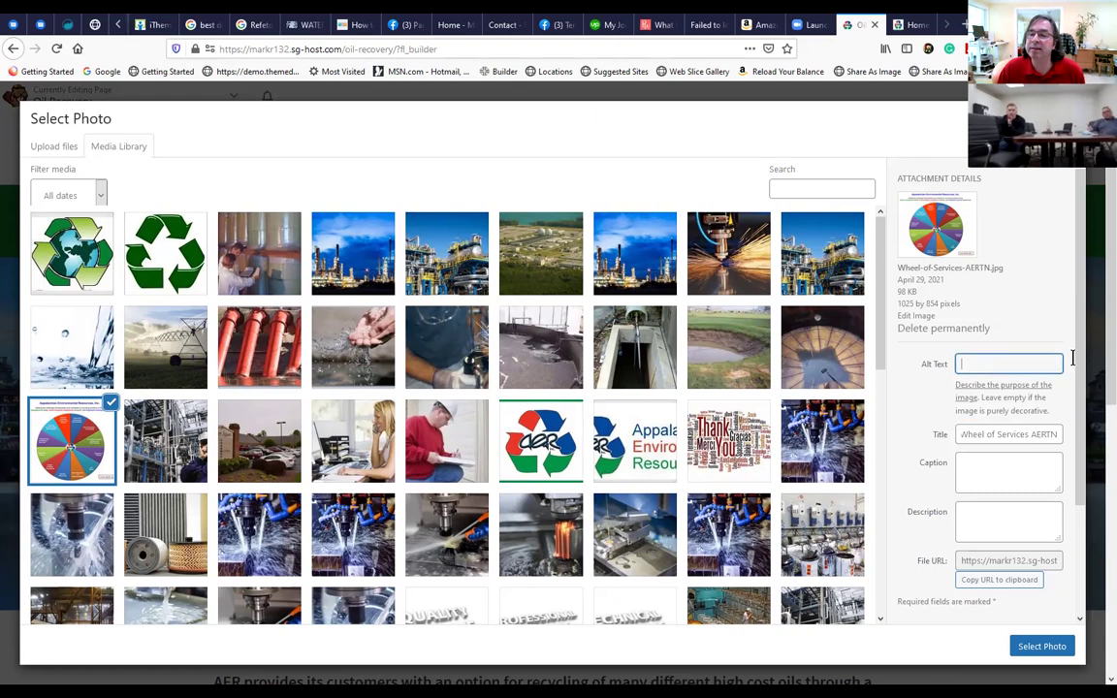
left_click_drag(956, 438, 1025, 435)
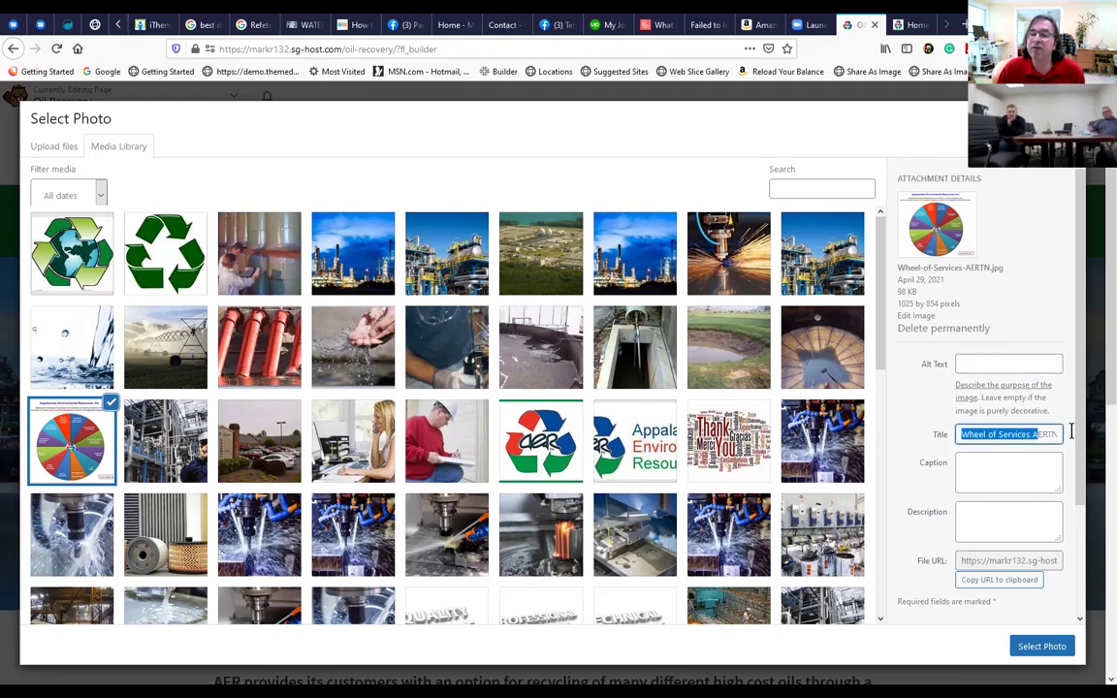
left_click(1002, 458)
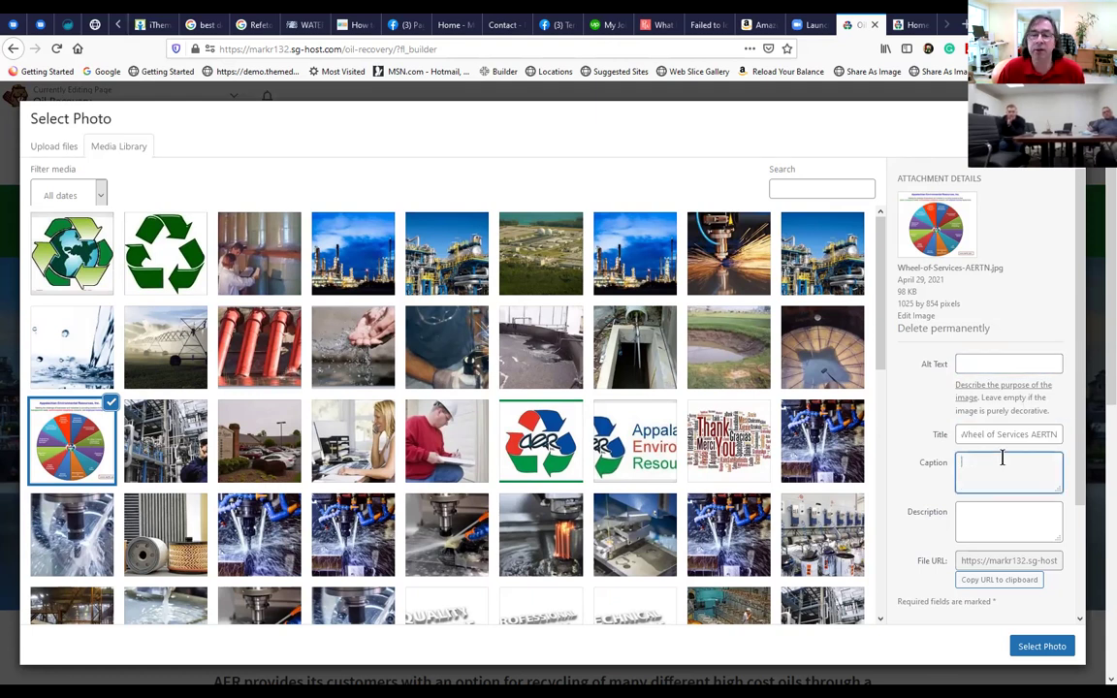
left_click(987, 514)
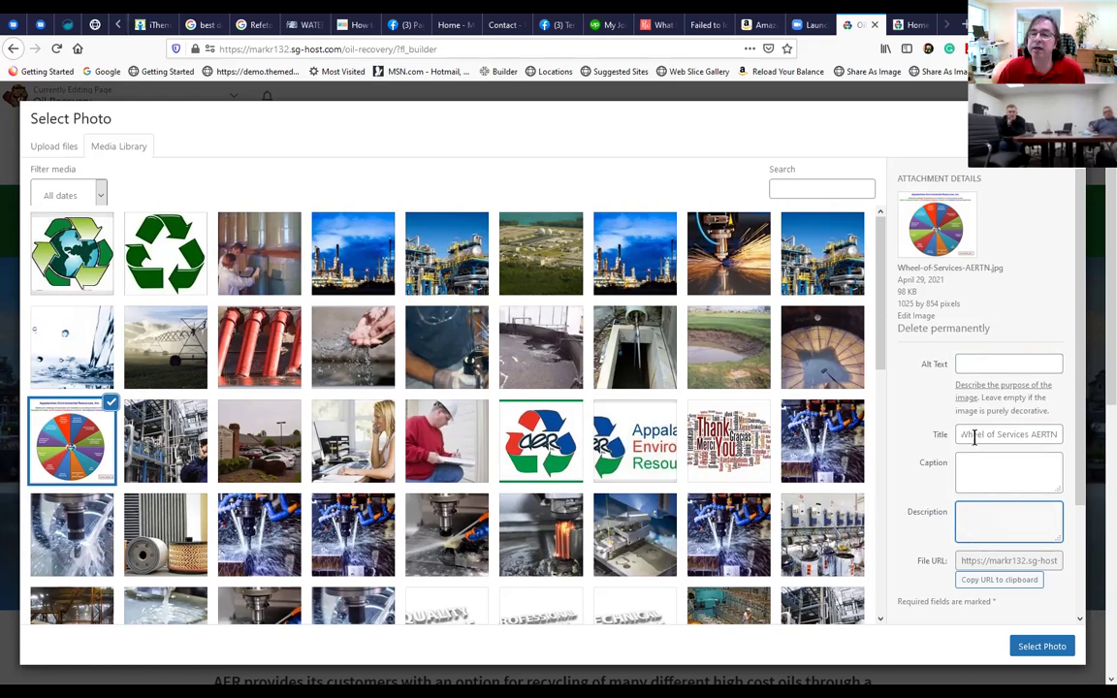
left_click(962, 364)
left_click(957, 435)
left_click(962, 519)
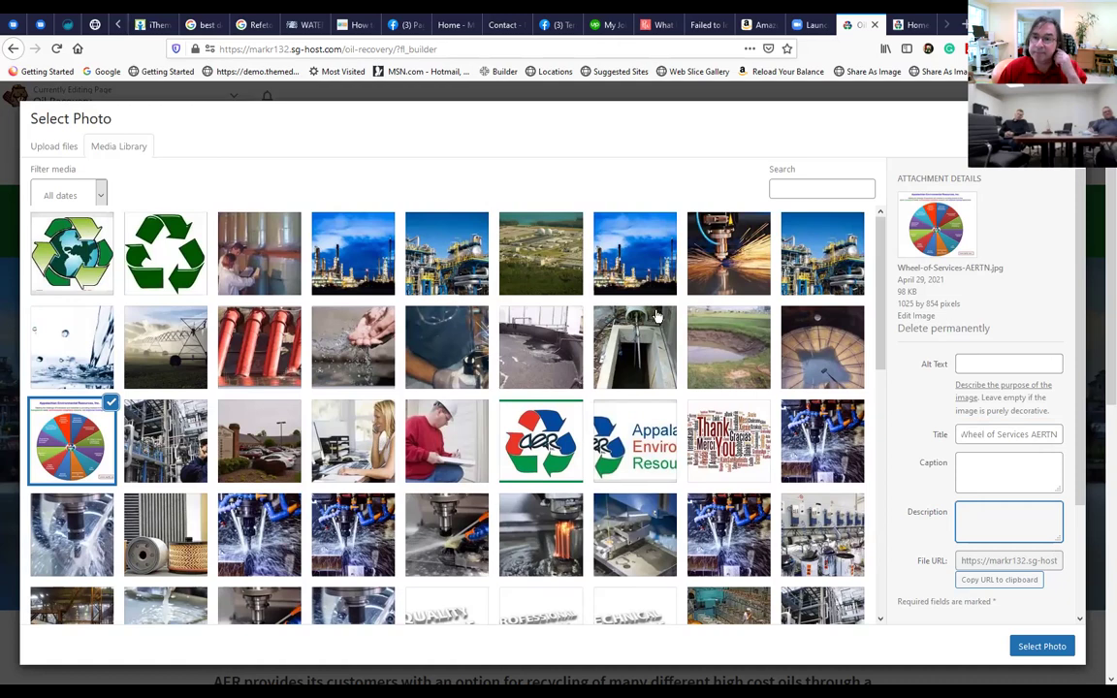
Leave the photo selection without choosing an image, save the hero row's settings and publish the Oil Recovery page.
left_click(1069, 117)
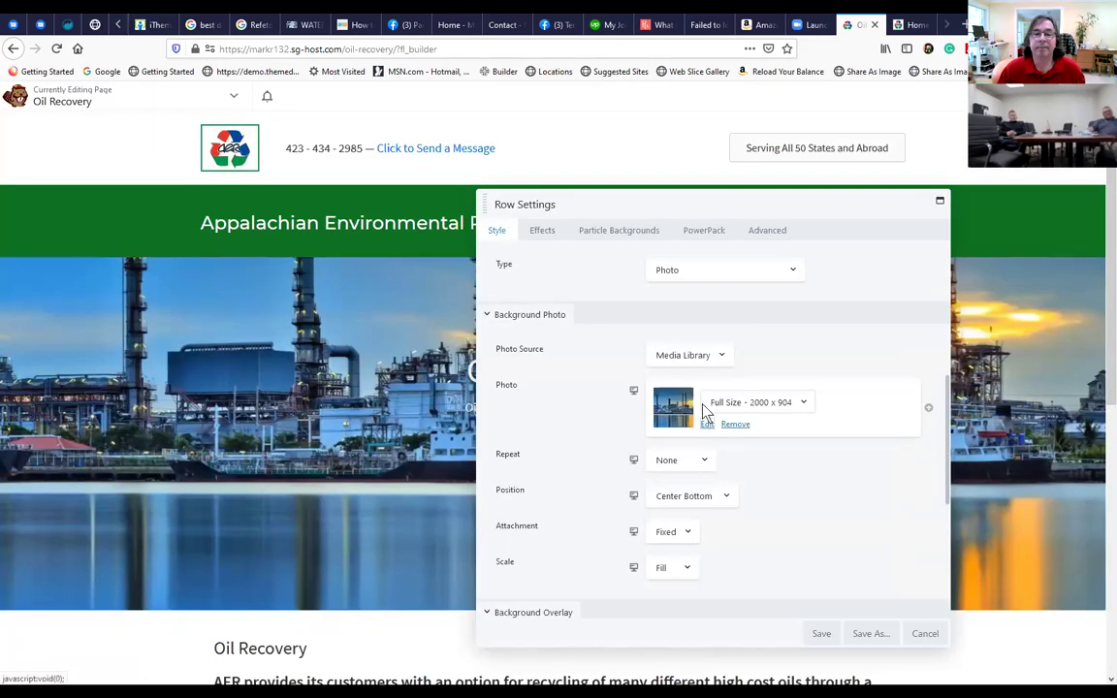
left_click(826, 635)
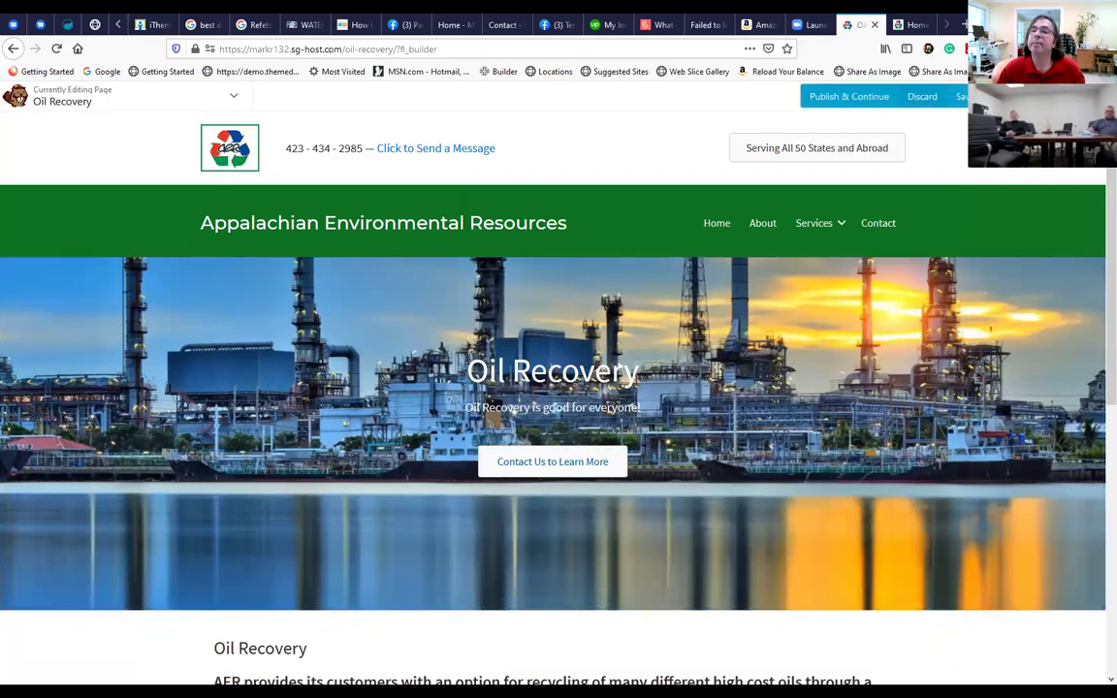
left_click(849, 96)
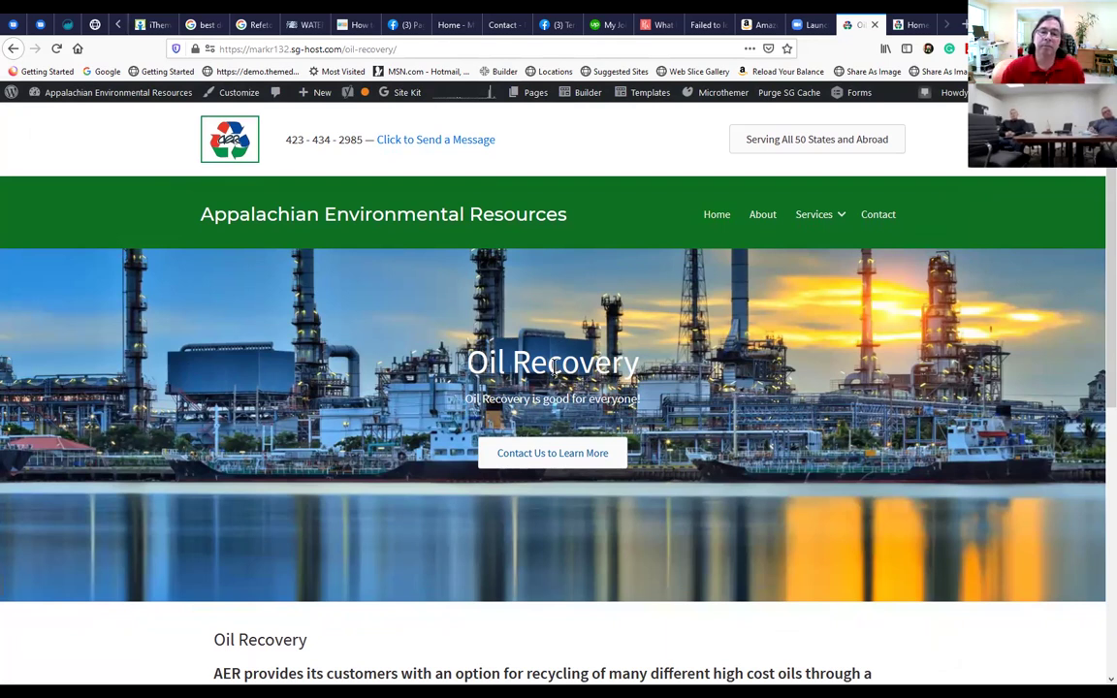
Visit the site's Home page and look through the Services navigation, including the Waste Management Services subpages.
left_click(711, 219)
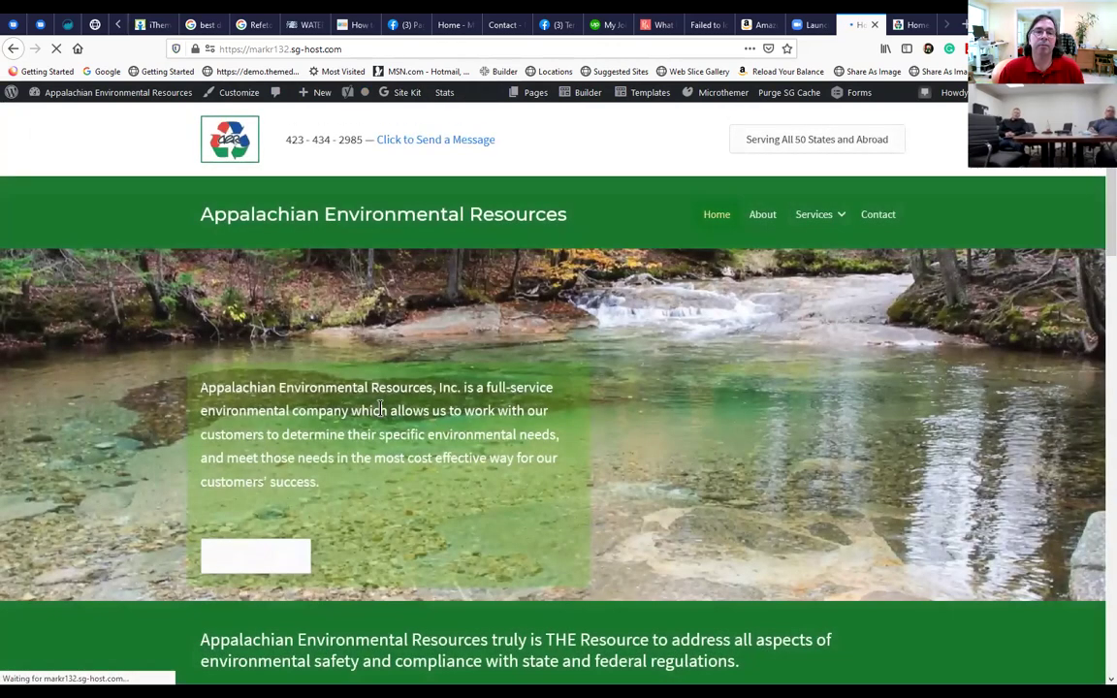
mouse_move(819, 227)
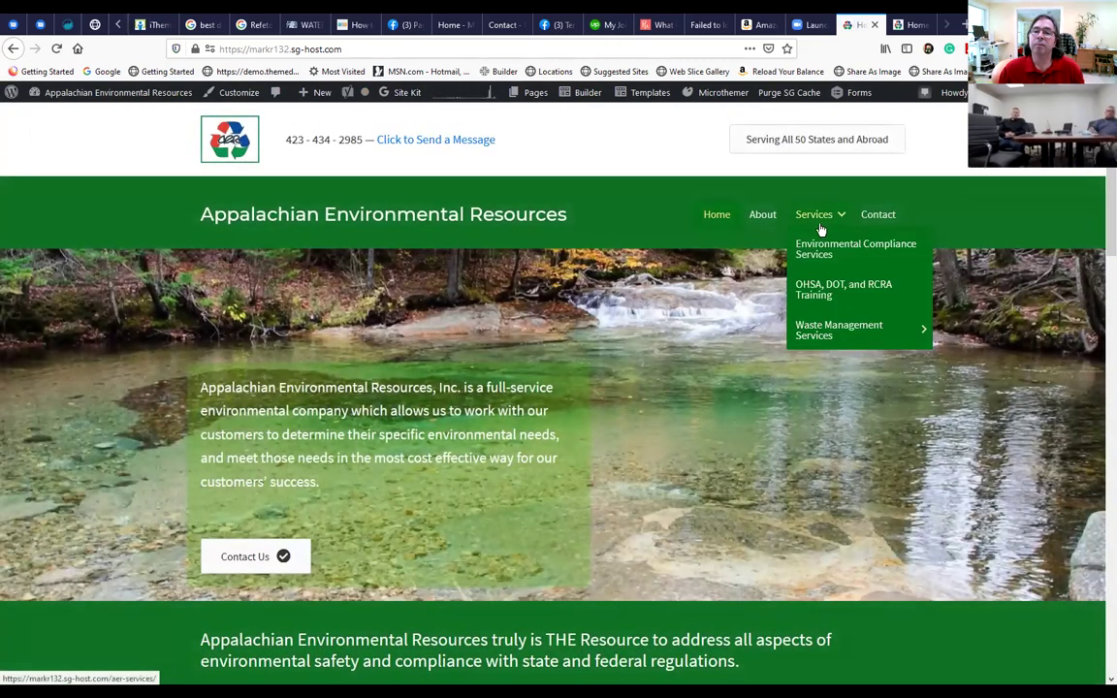
mouse_move(828, 327)
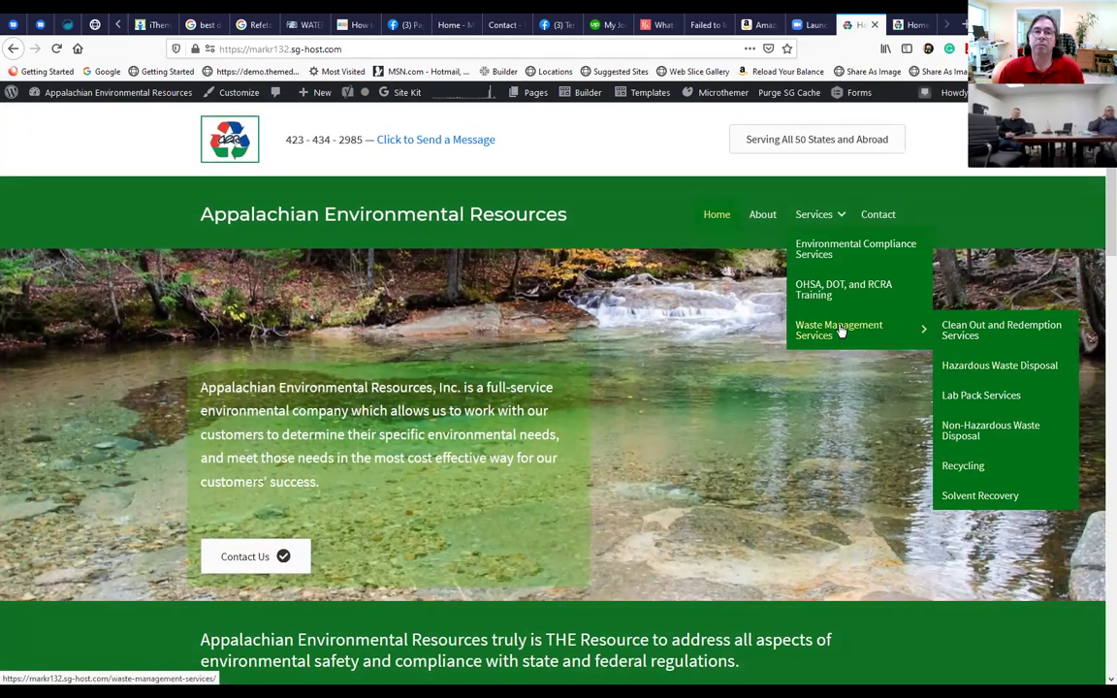
Create a new WordPress page and title it "Training".
mouse_move(318, 104)
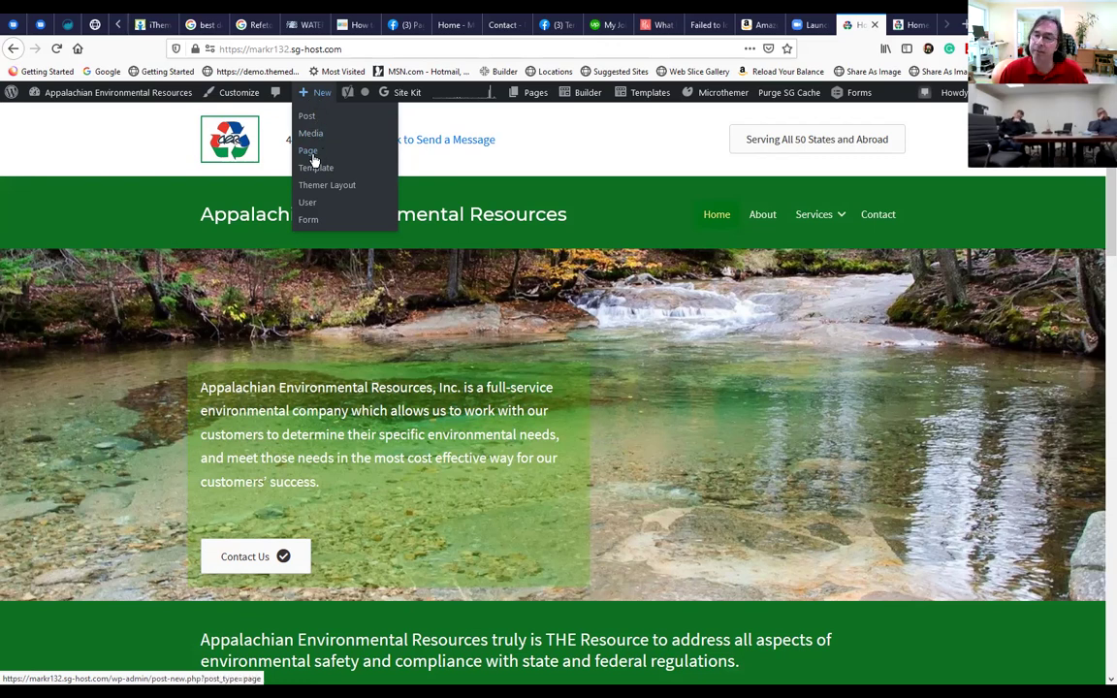
left_click(312, 158)
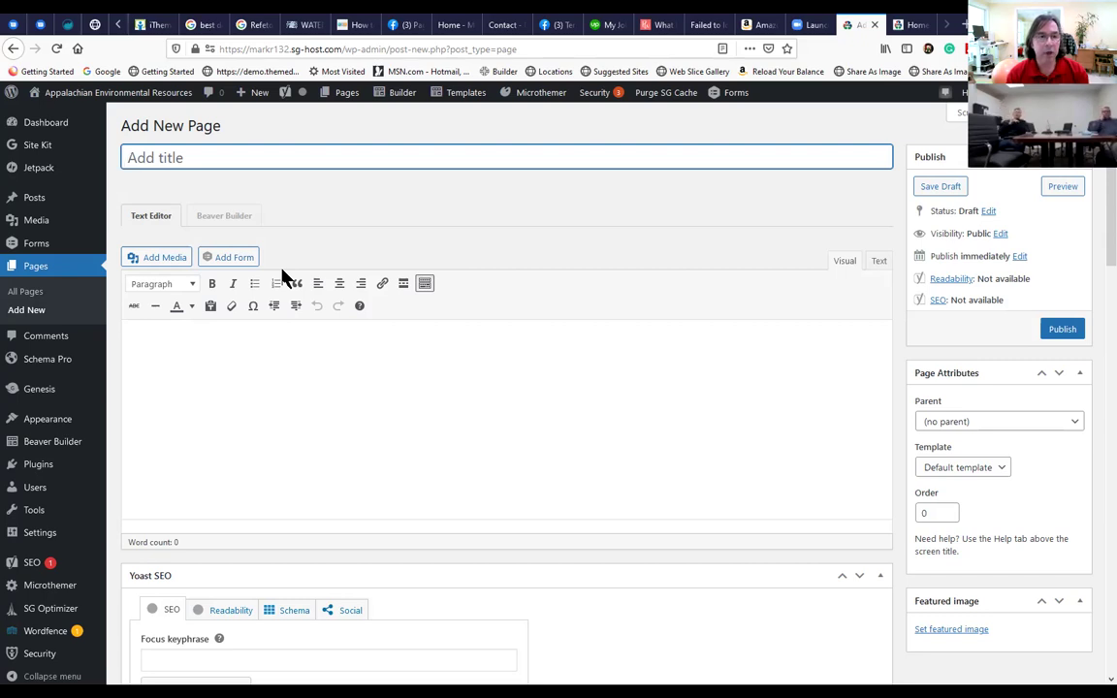
type("Training")
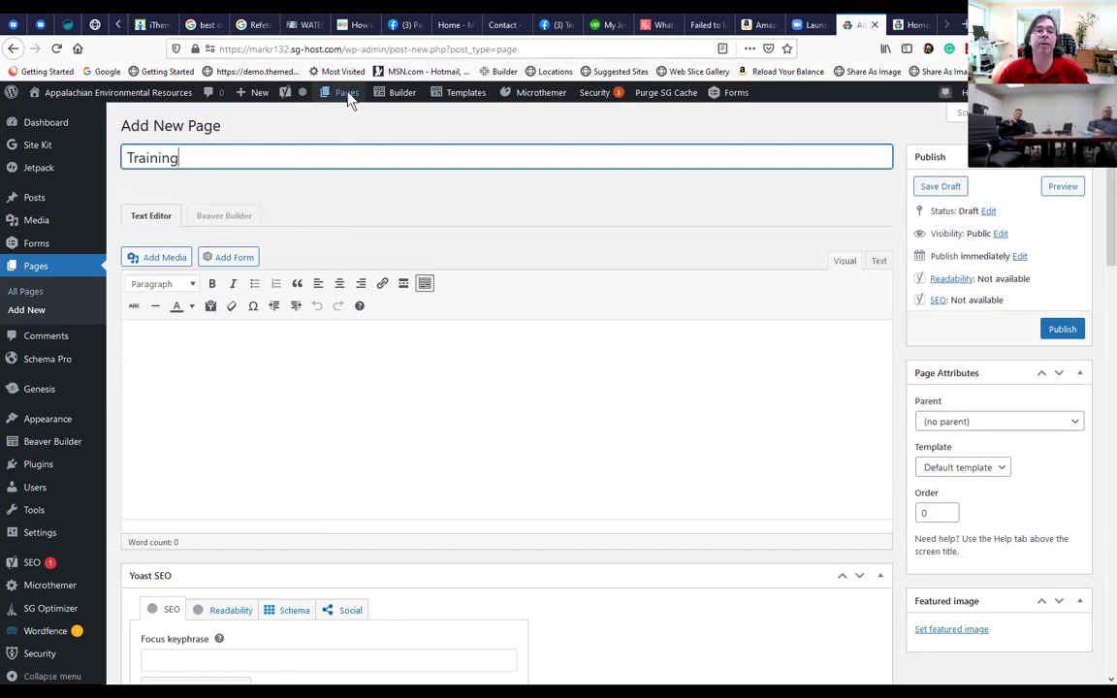
mouse_move(344, 97)
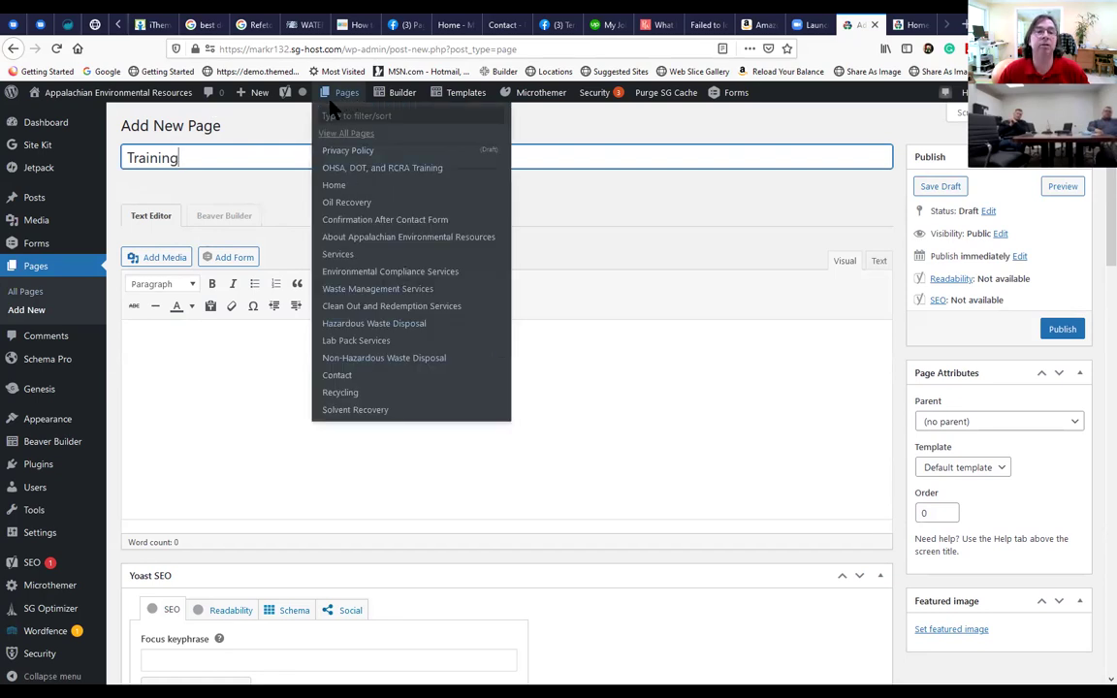
Set the Training page's Yoast SEO focus keyphrase to "Environmental Training".
scroll(242, 349, "down", 3)
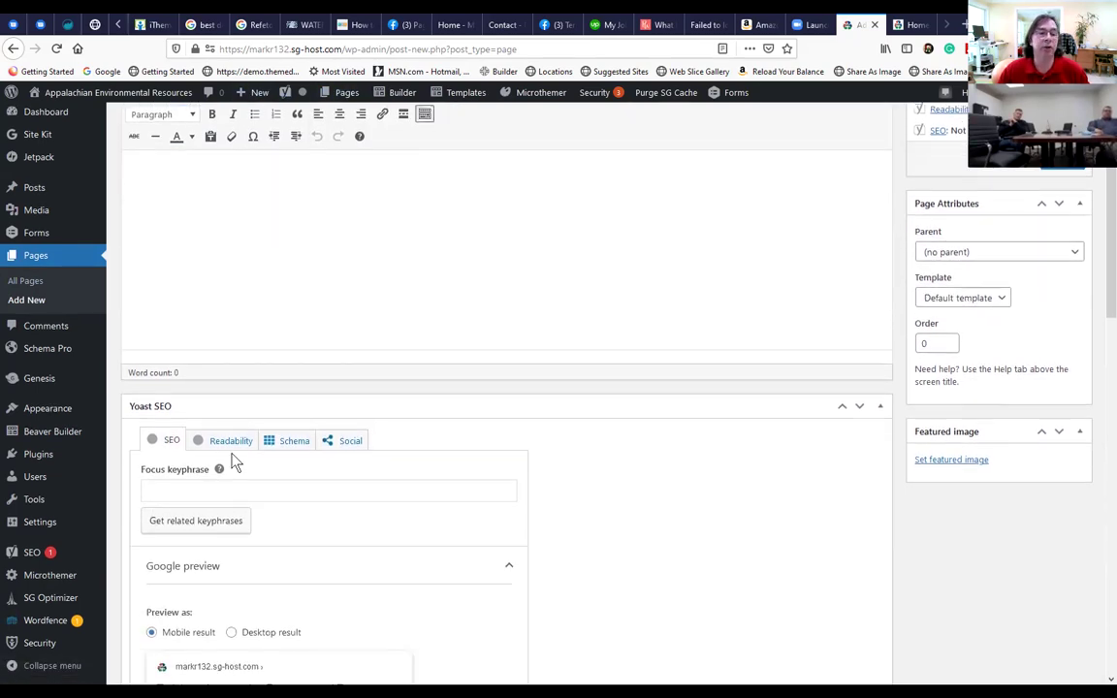
scroll(233, 462, "down", 2)
left_click(195, 392)
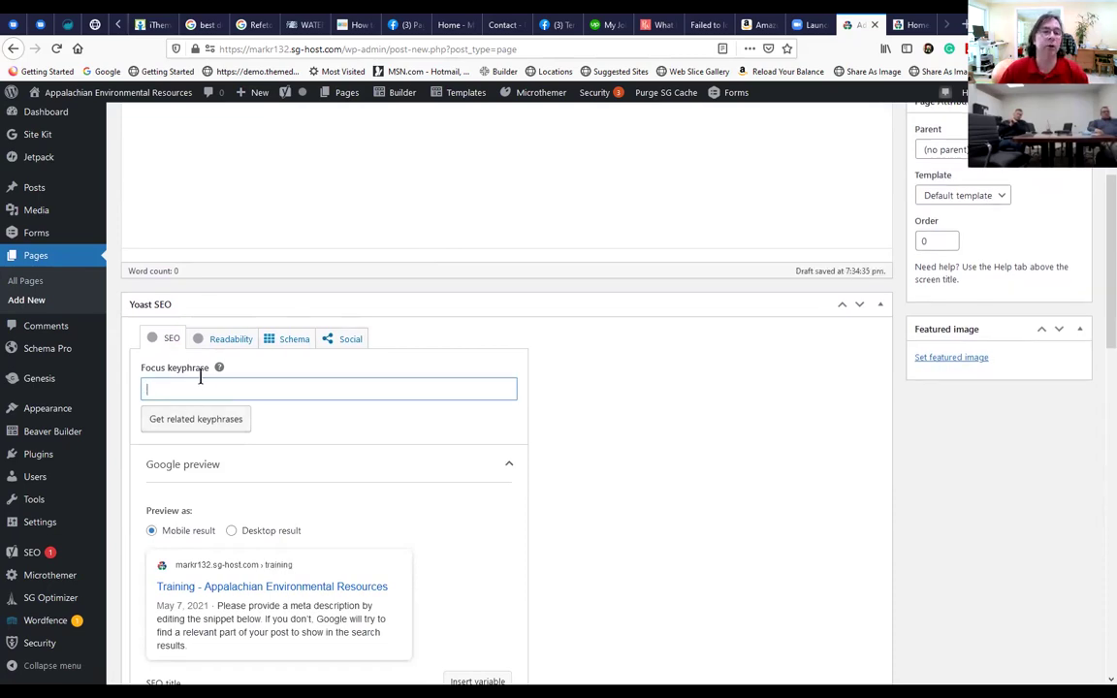
scroll(201, 372, "up", 6)
scroll(206, 416, "down", 3)
scroll(206, 461, "down", 3)
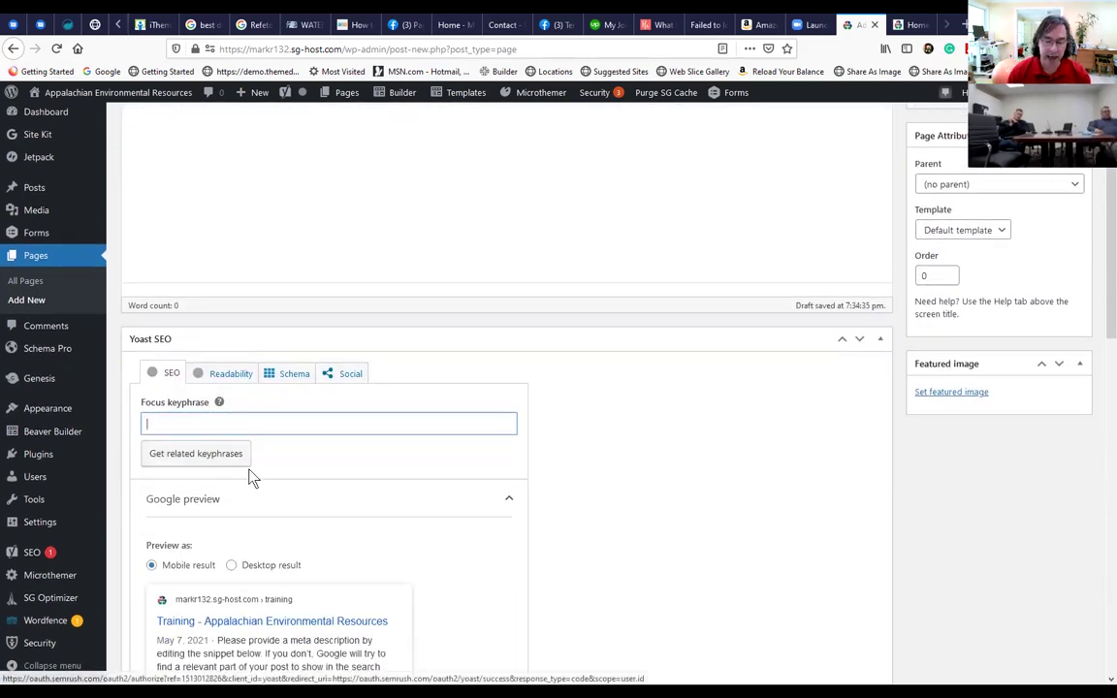
type("s")
key("BackSpace")
type("Ein")
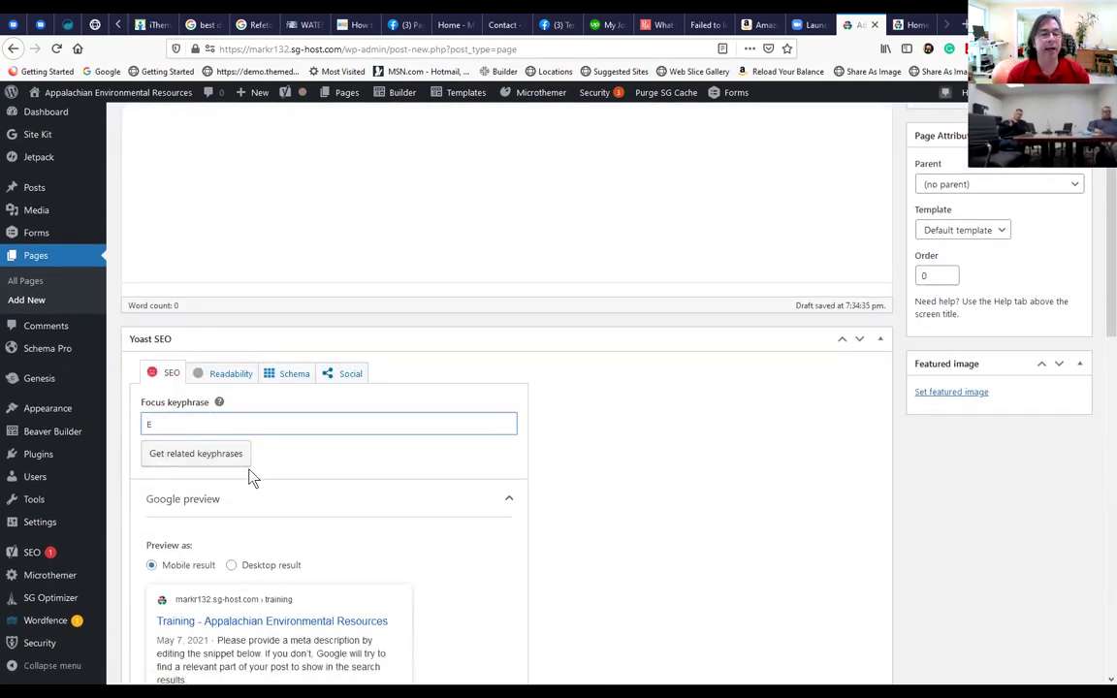
key("BackSpace")
key("BackSpace")
type("nvi")
type("t")
key("BackSpace")
type("ronment")
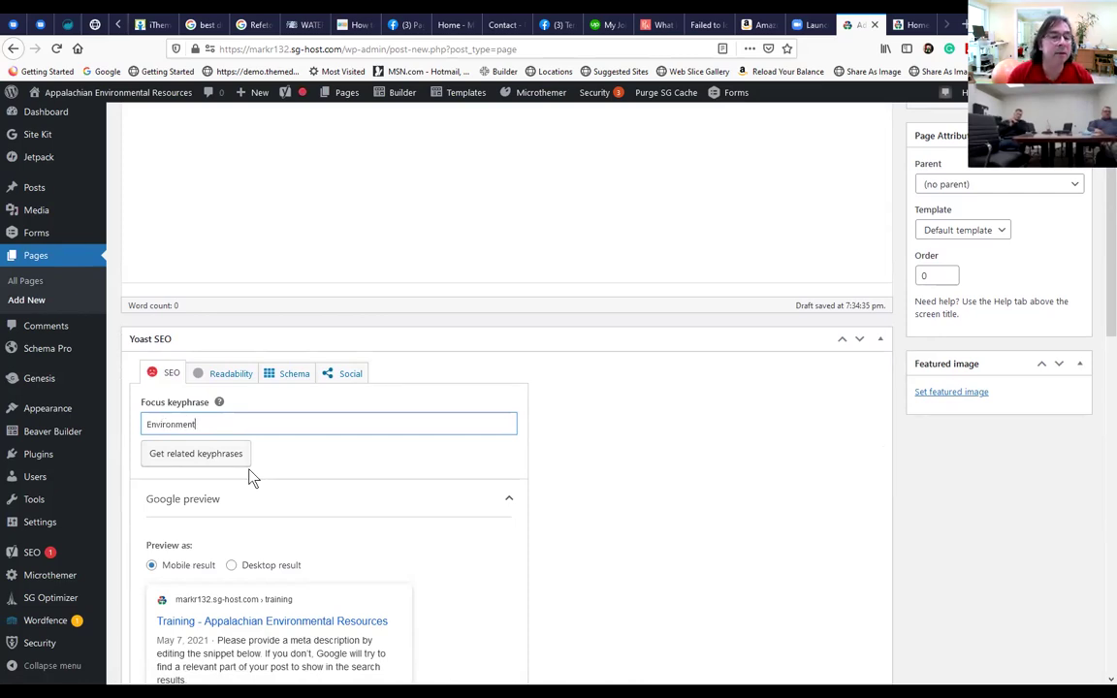
type("al Training")
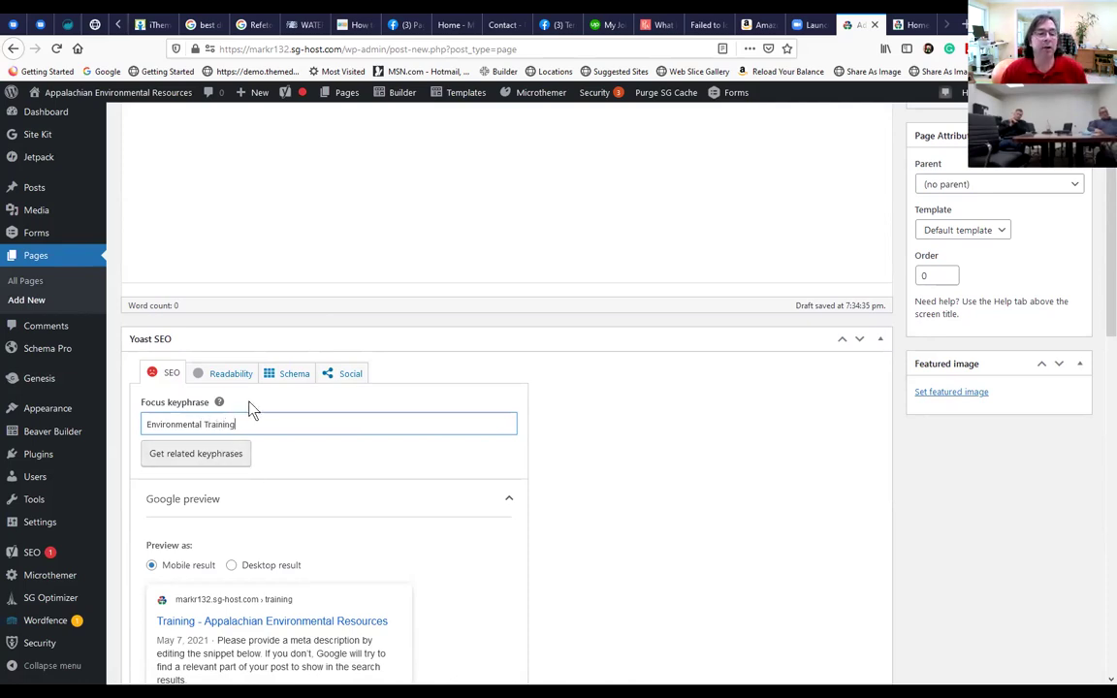
Enter the placeholder text "sdafdgsdffgdsgfddsgfds" as the page's Yoast meta description and return to the top of the page editor.
scroll(221, 454, "down", 3)
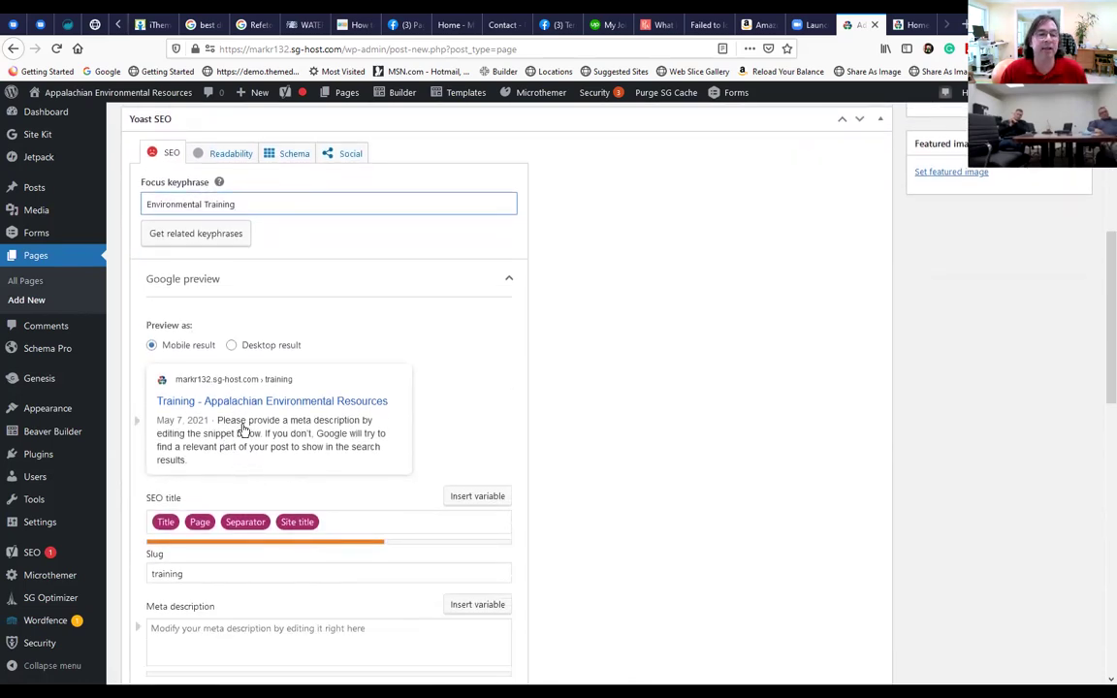
scroll(246, 451, "down", 1)
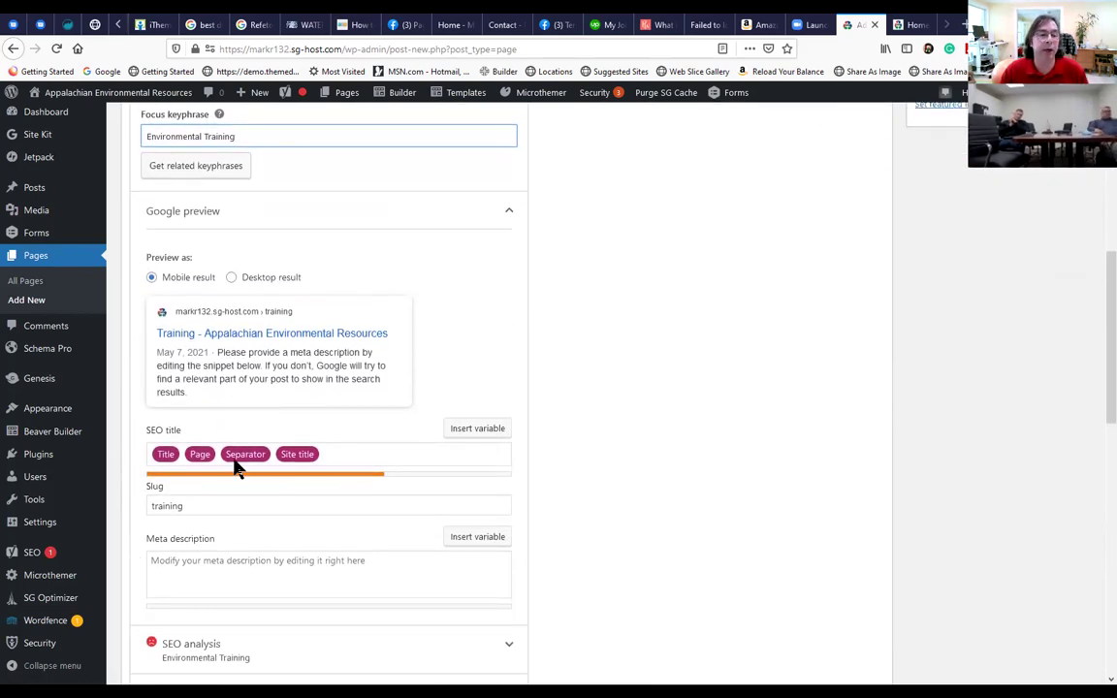
scroll(233, 480, "down", 1)
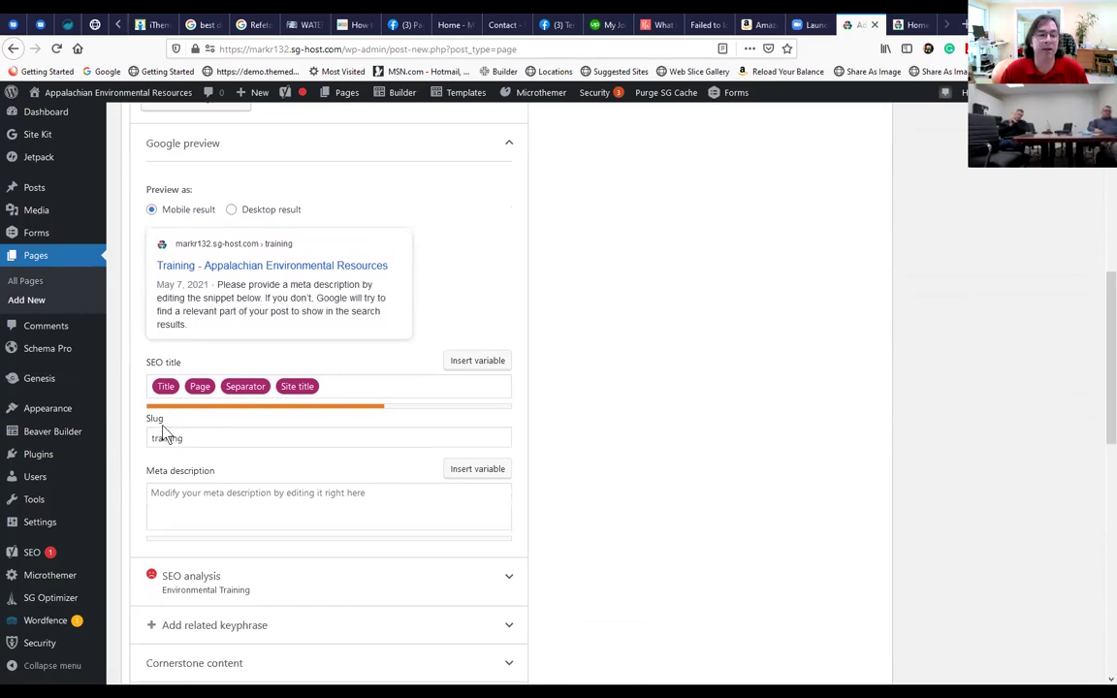
left_click(189, 494)
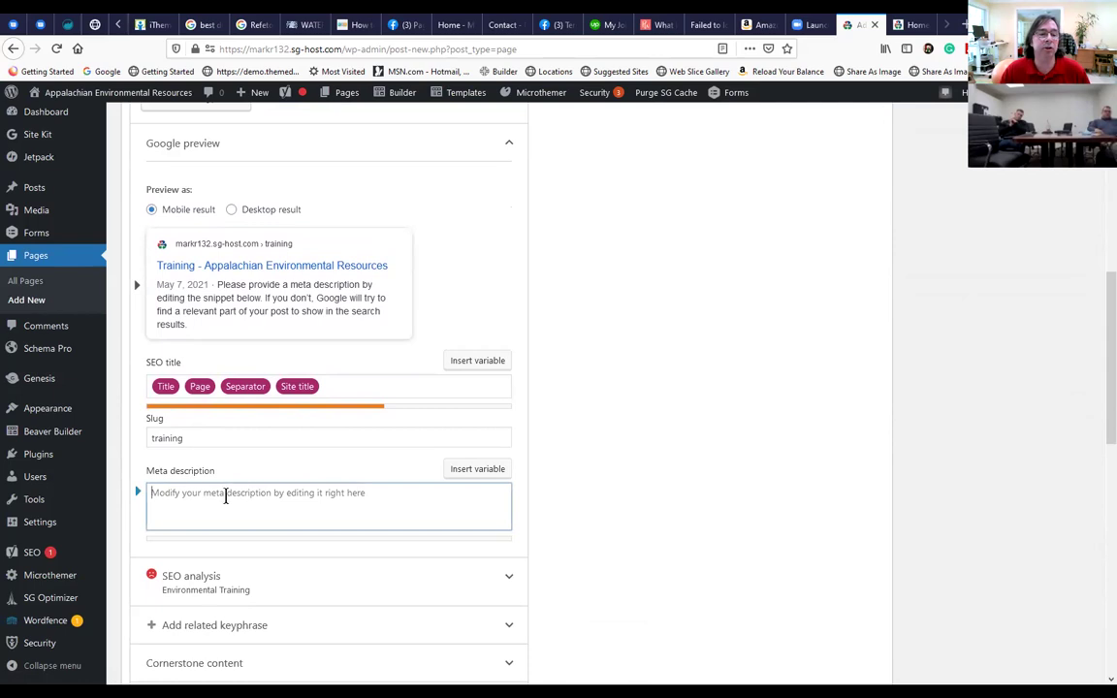
type("sdafdgsdffgdsgfdsgfds")
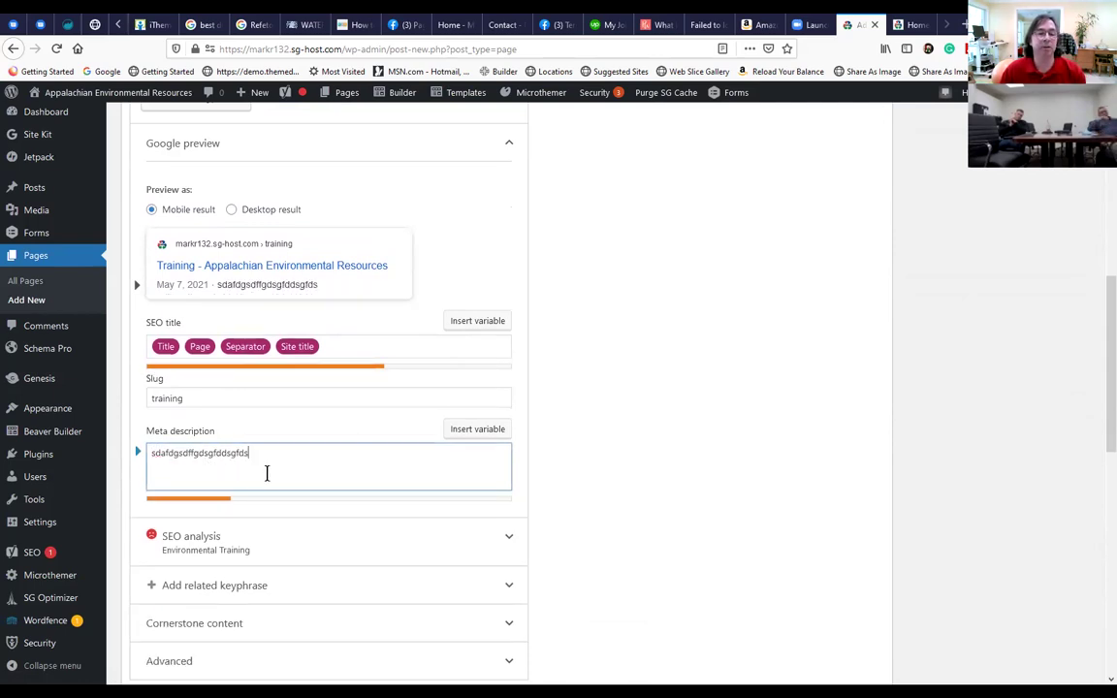
scroll(603, 538, "up", 6)
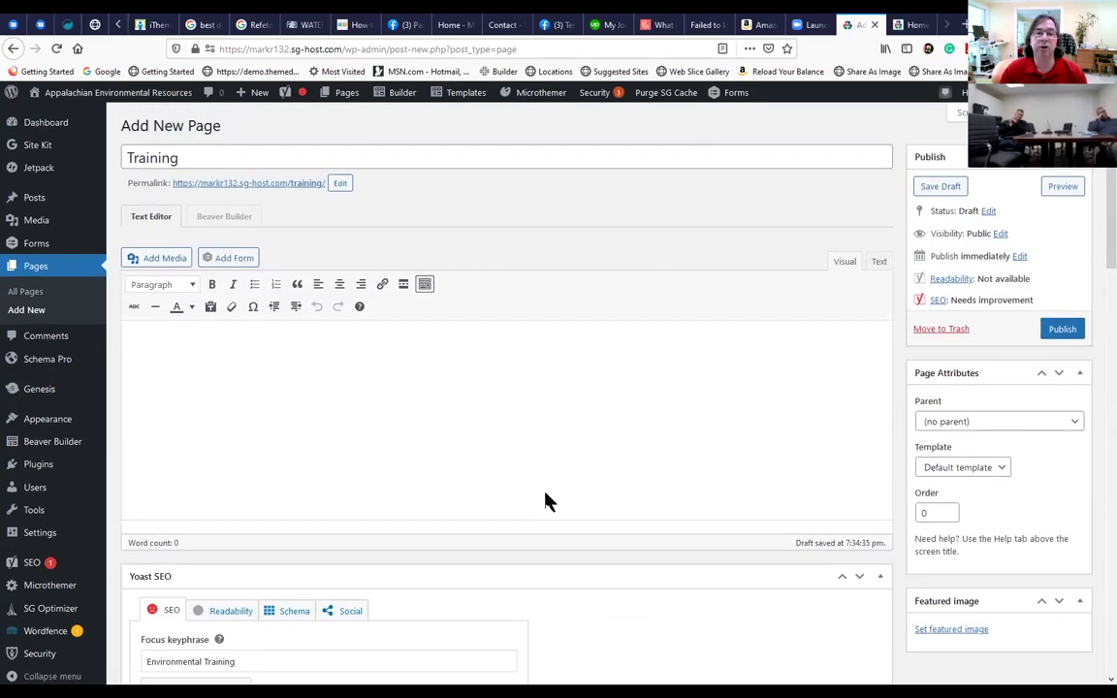
Publish the Training page and open it in Beaver Builder with the module list hidden.
left_click(1042, 333)
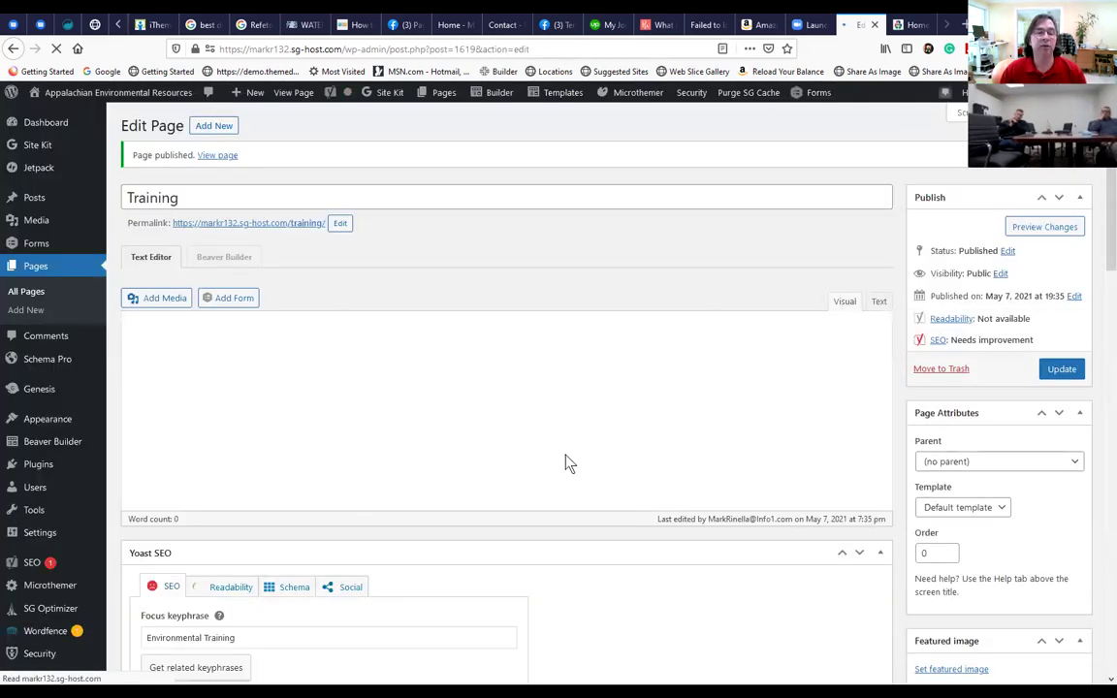
left_click(230, 263)
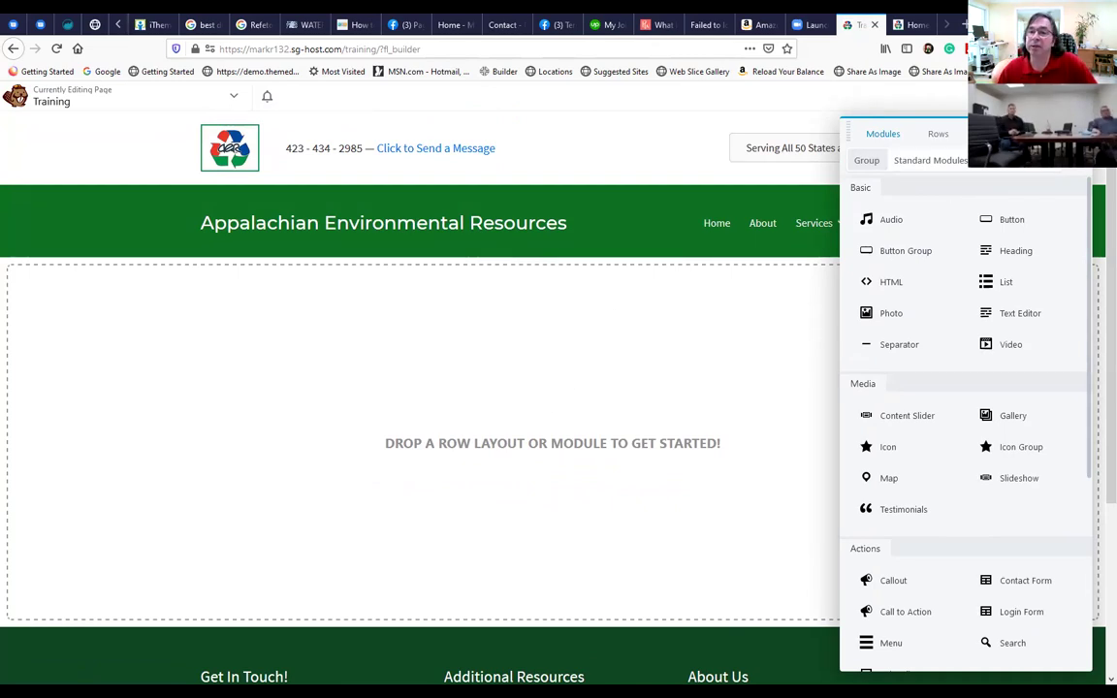
left_click(1088, 96)
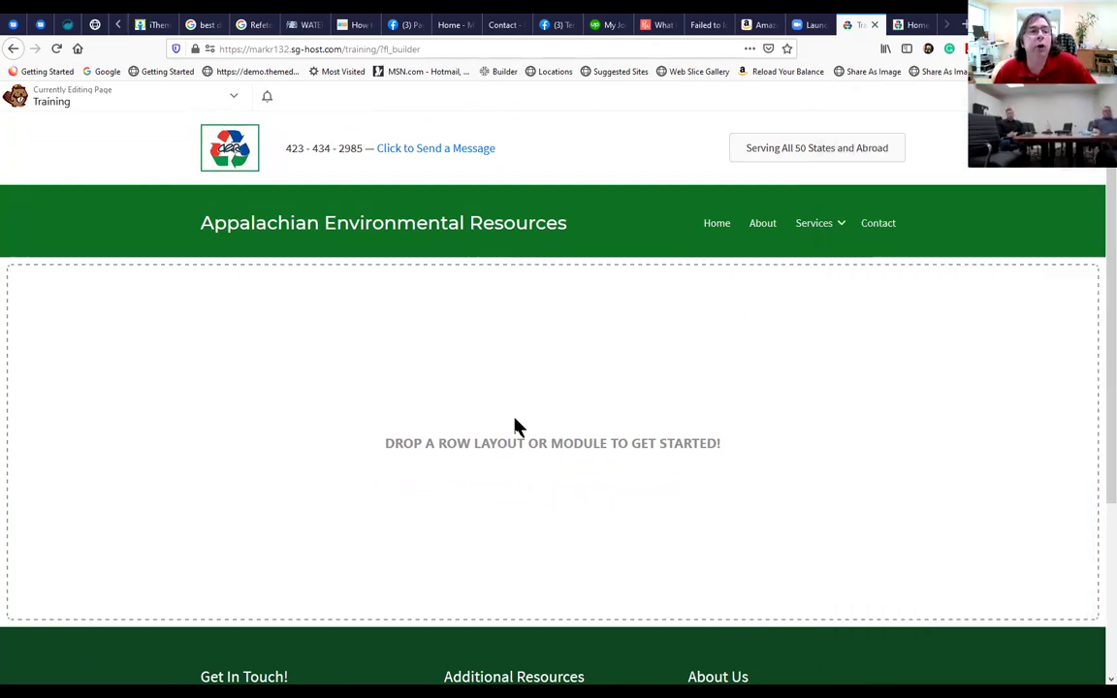
Examine the Training page's web address and the Additional Resources links in its footer.
double_click(359, 48)
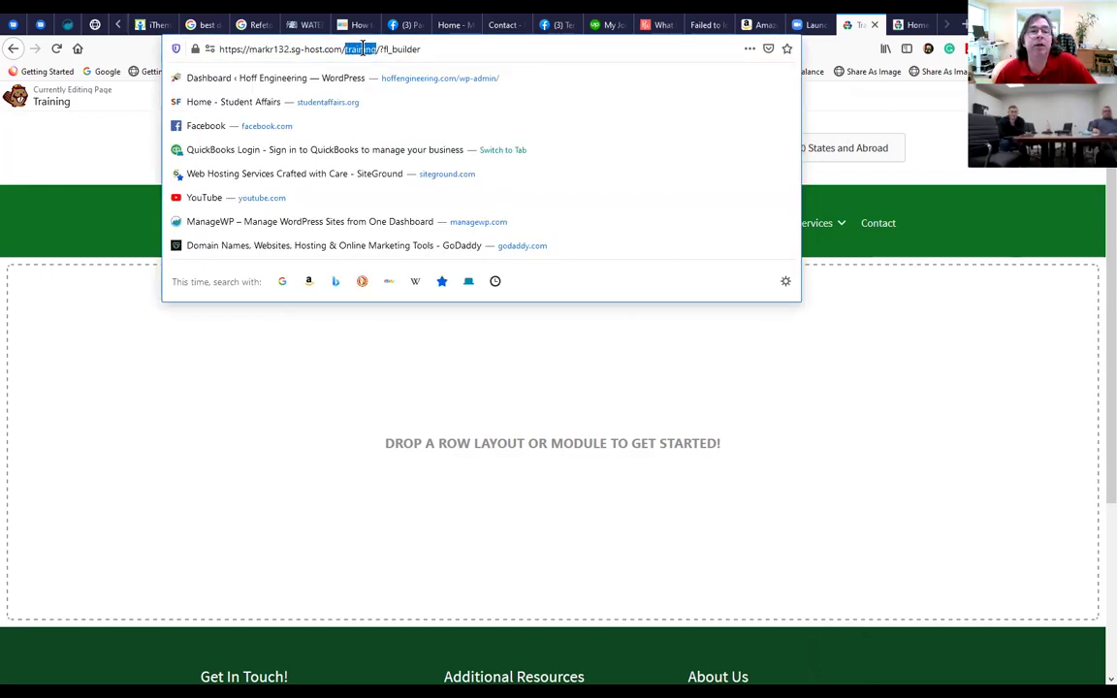
left_click(376, 48)
left_click_drag(422, 49, 384, 50)
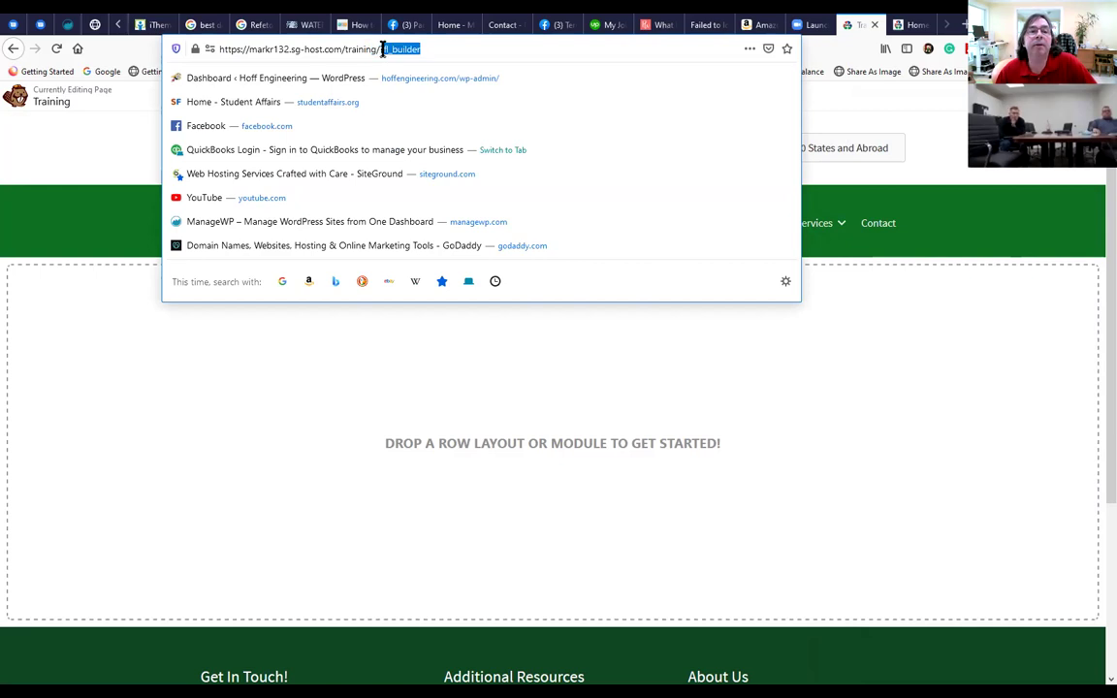
left_click(829, 388)
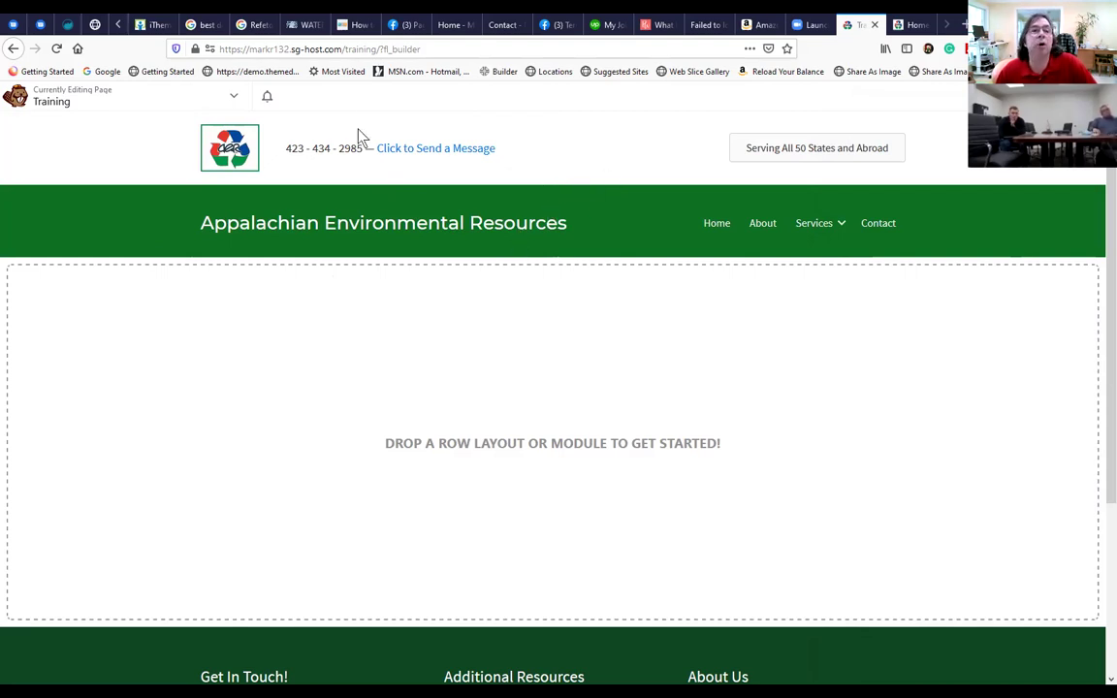
scroll(502, 543, "down", 5)
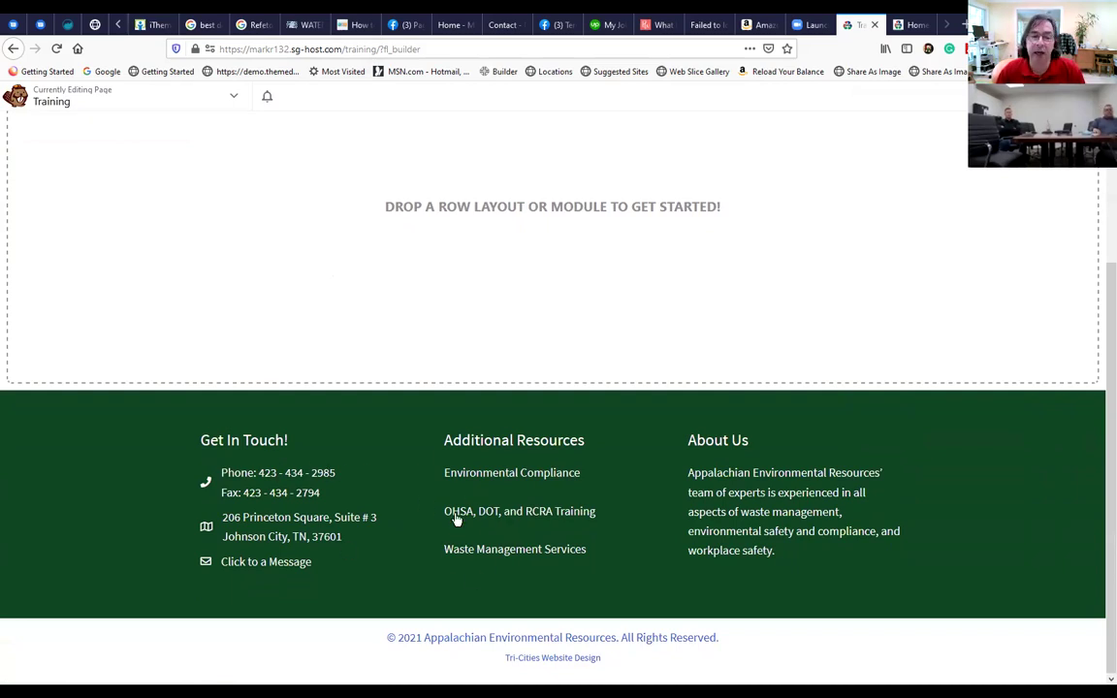
scroll(457, 514, "up", 3)
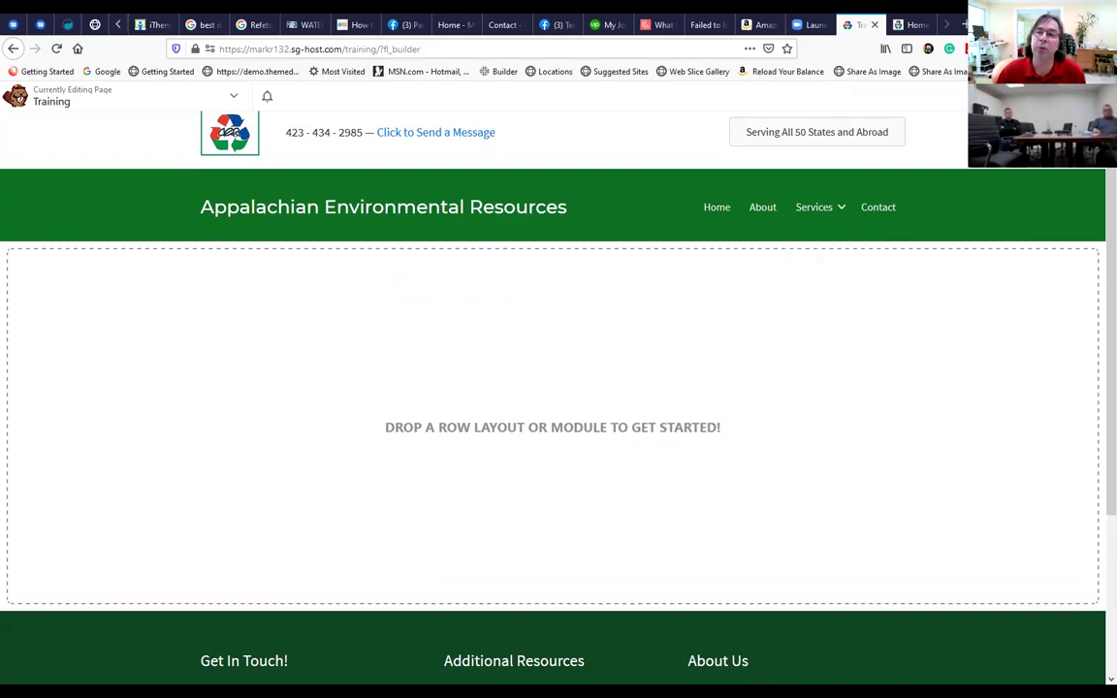
Show the Beaver Builder modules available for the empty Training page and look through them.
left_click(1038, 96)
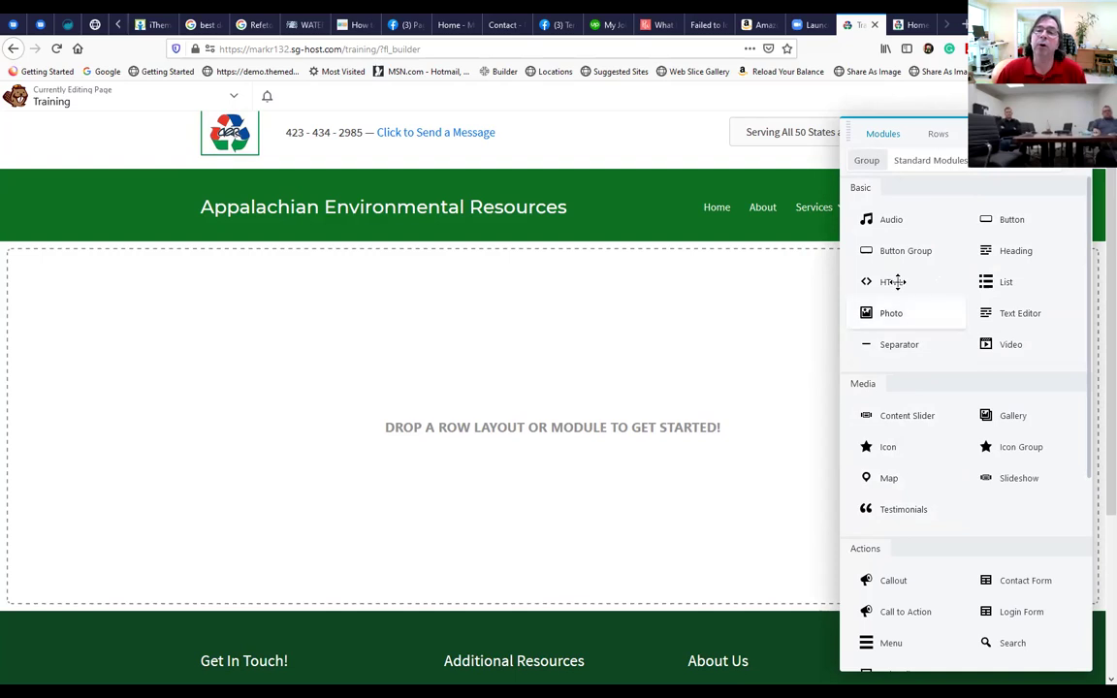
scroll(906, 455, "down", 1)
scroll(911, 436, "up", 1)
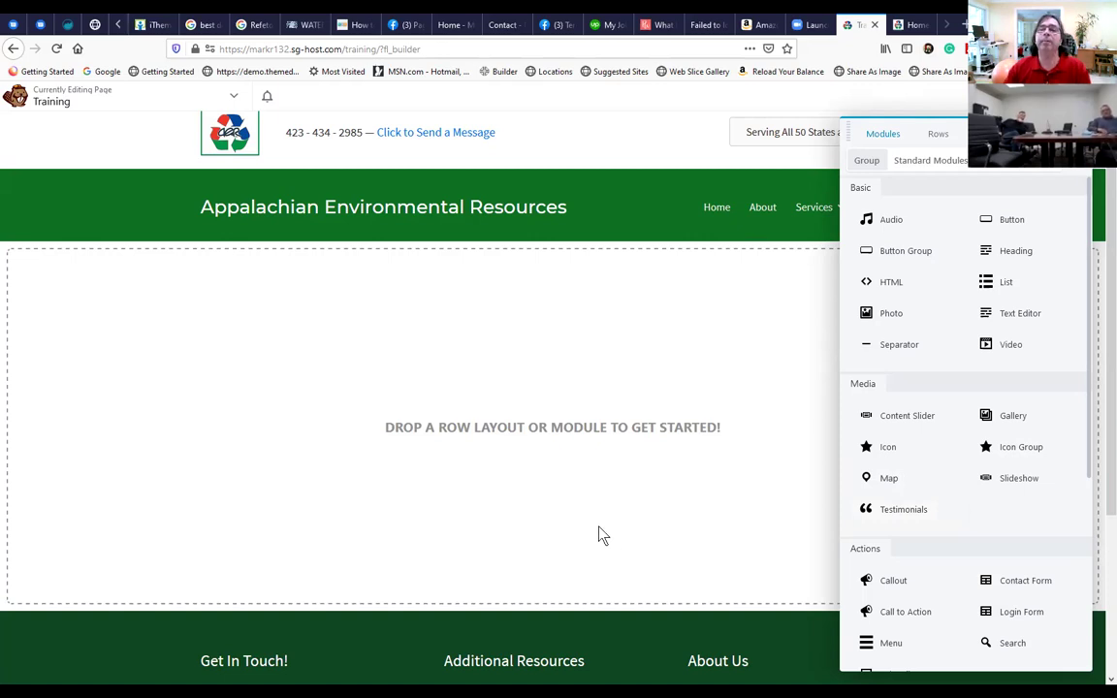
Open the hoffengineering.com website in a new browser tab.
left_click(964, 24)
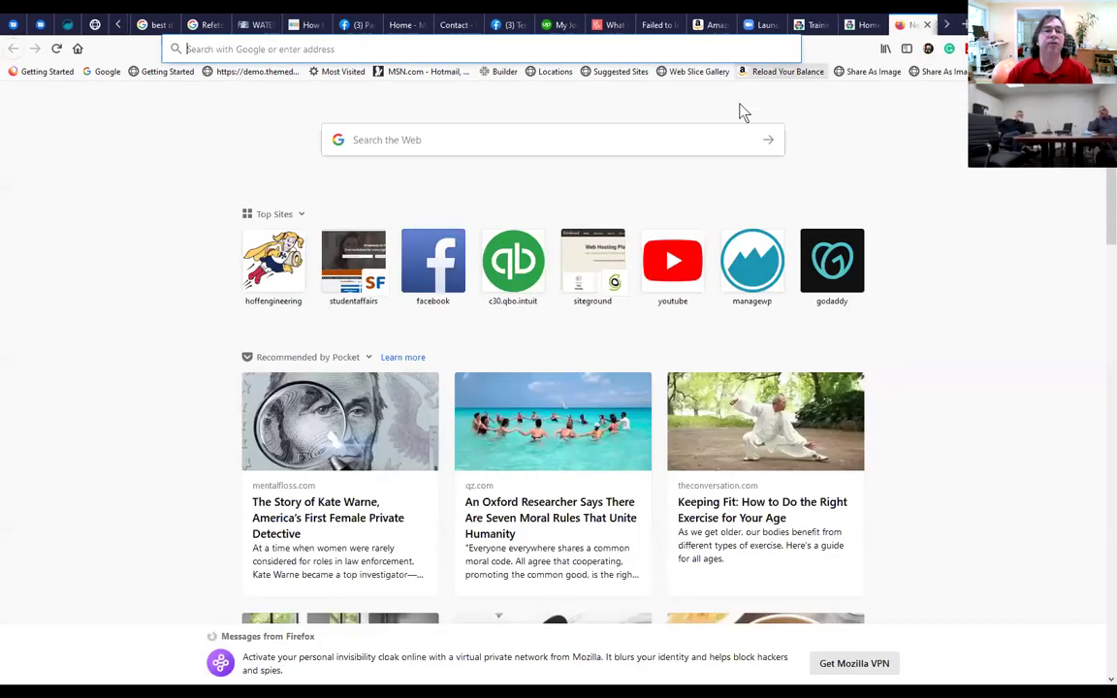
type("tra")
key("BackSpace")
key("BackSpace")
key("BackSpace")
key("BackSpace")
type("hoff")
key("Return")
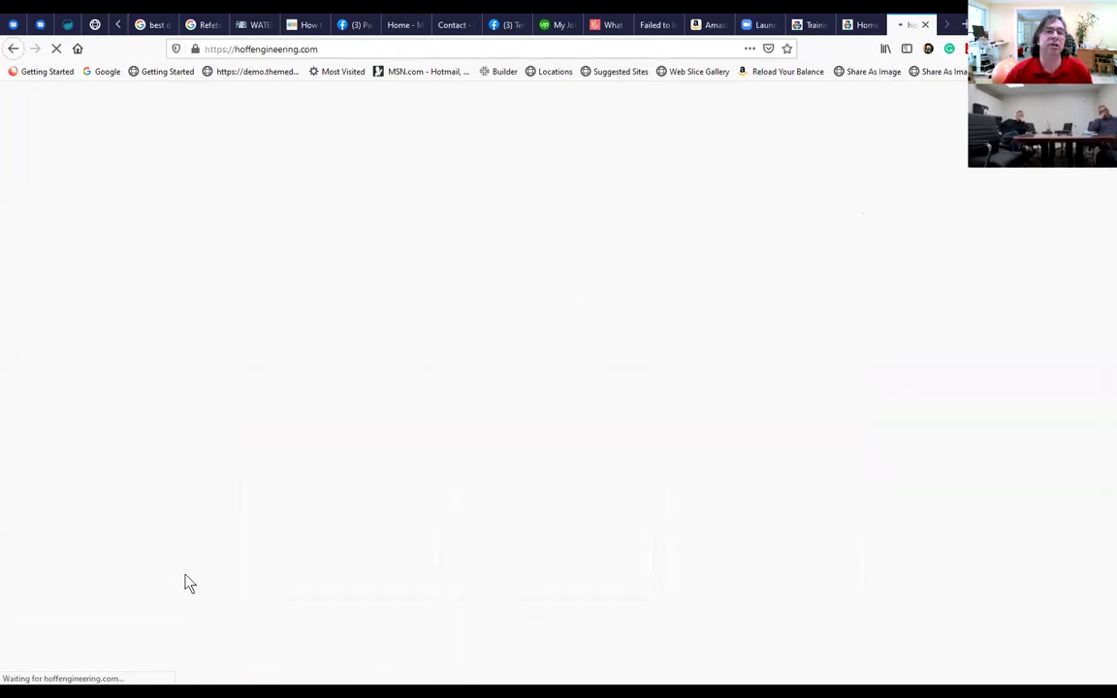
Examine the Hoff Engineering home page's header and its grid of linked service and industry photos as a layout example.
scroll(424, 470, "down", 2)
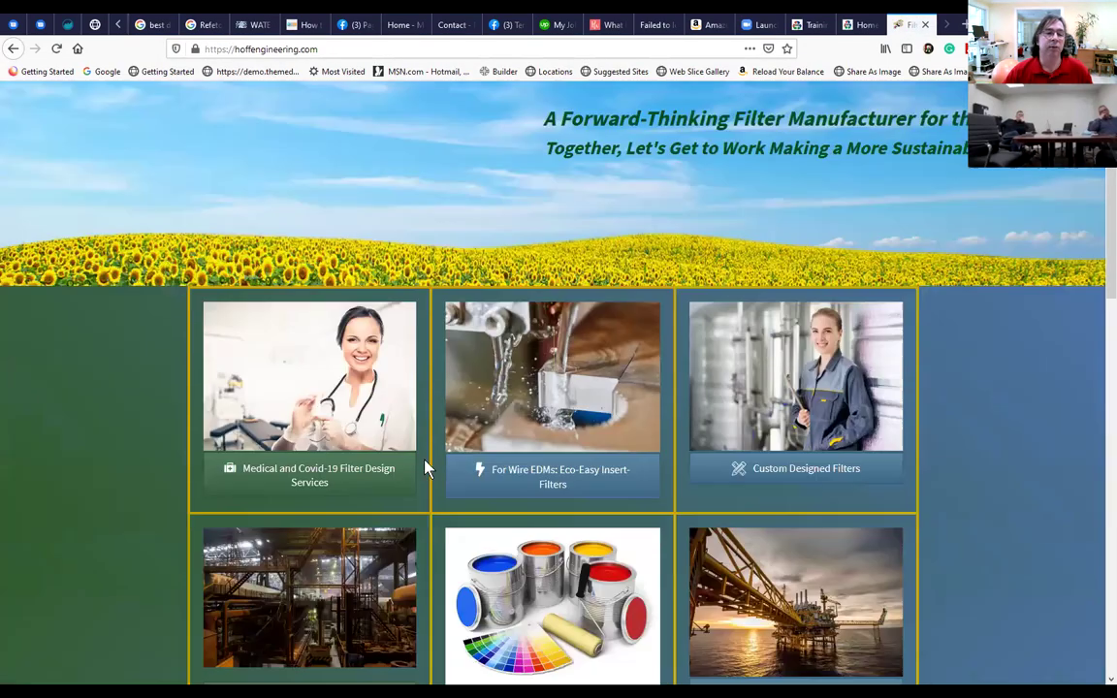
scroll(424, 473, "down", 4)
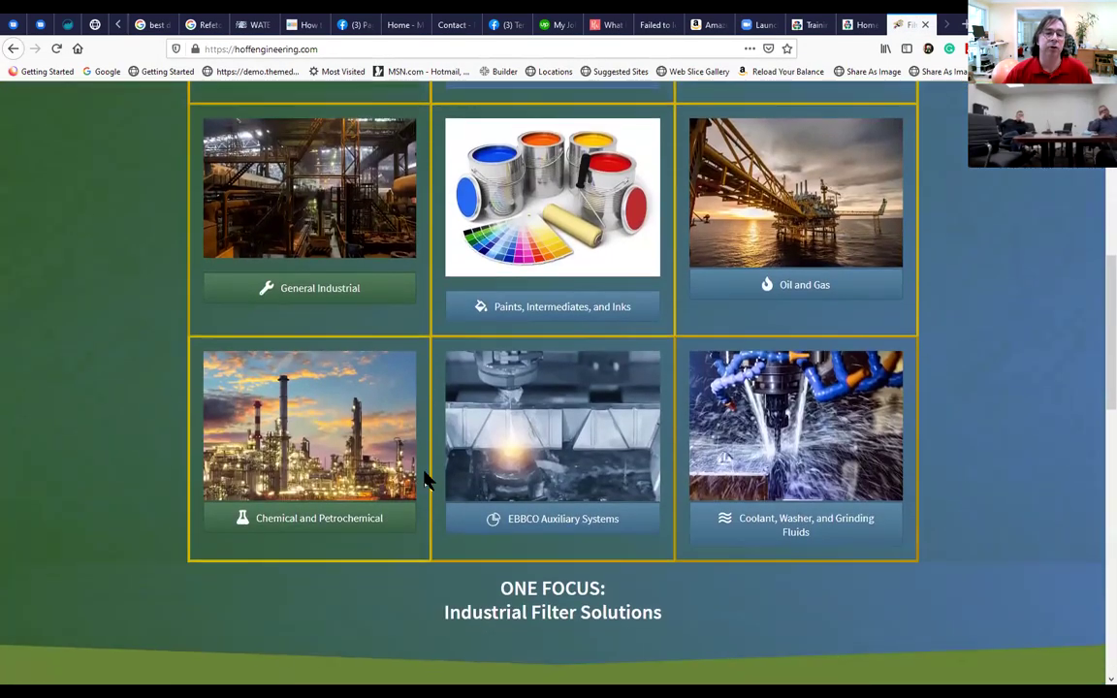
scroll(425, 475, "up", 3)
scroll(425, 480, "up", 3)
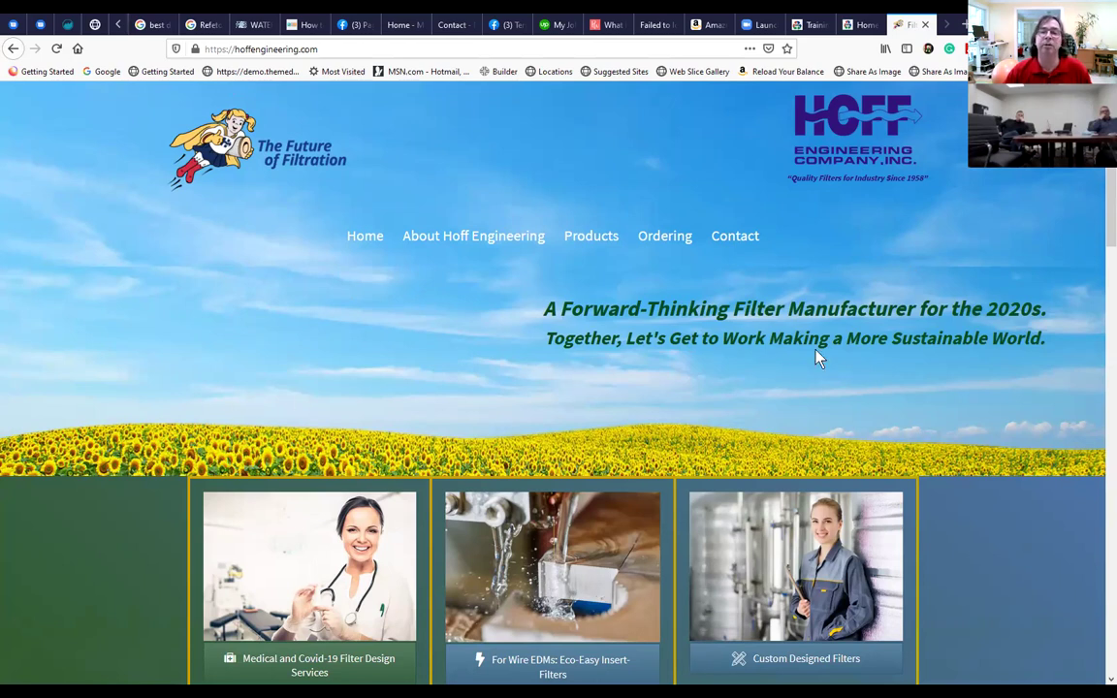
scroll(817, 356, "down", 2)
scroll(844, 286, "down", 1)
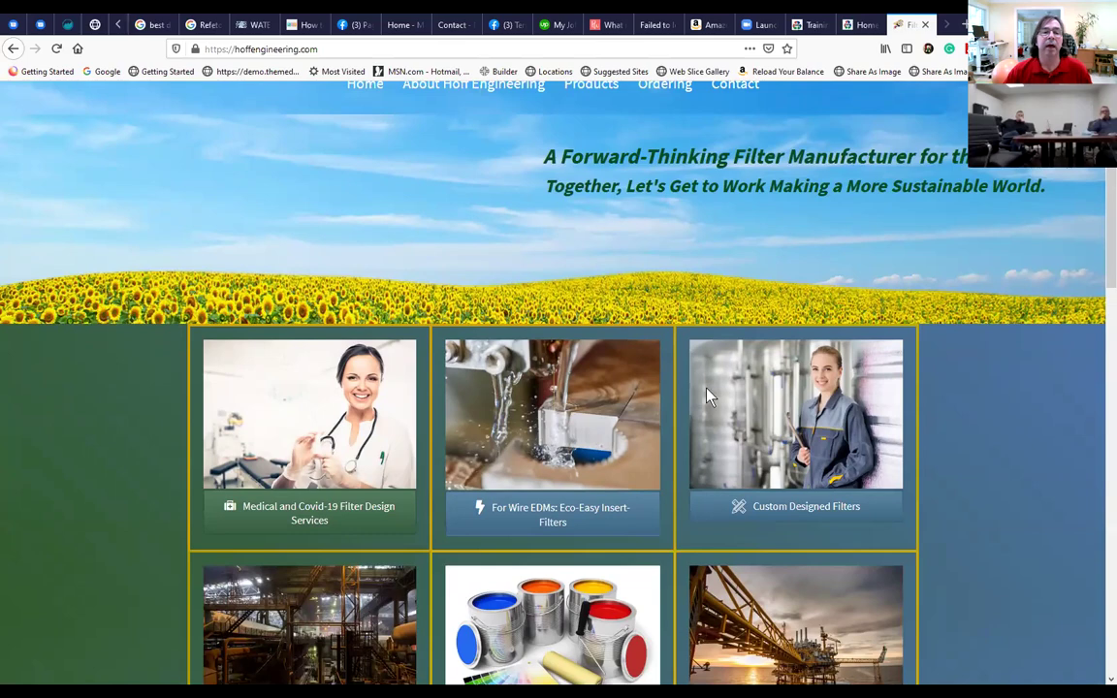
scroll(146, 456, "down", 3)
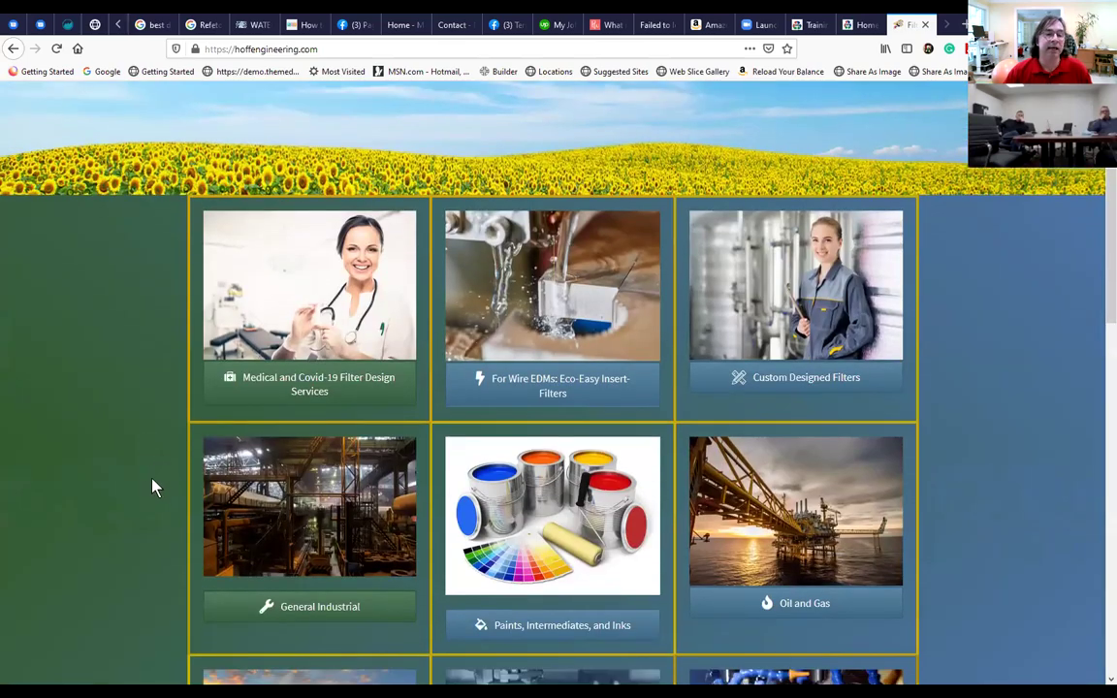
scroll(149, 467, "up", 2)
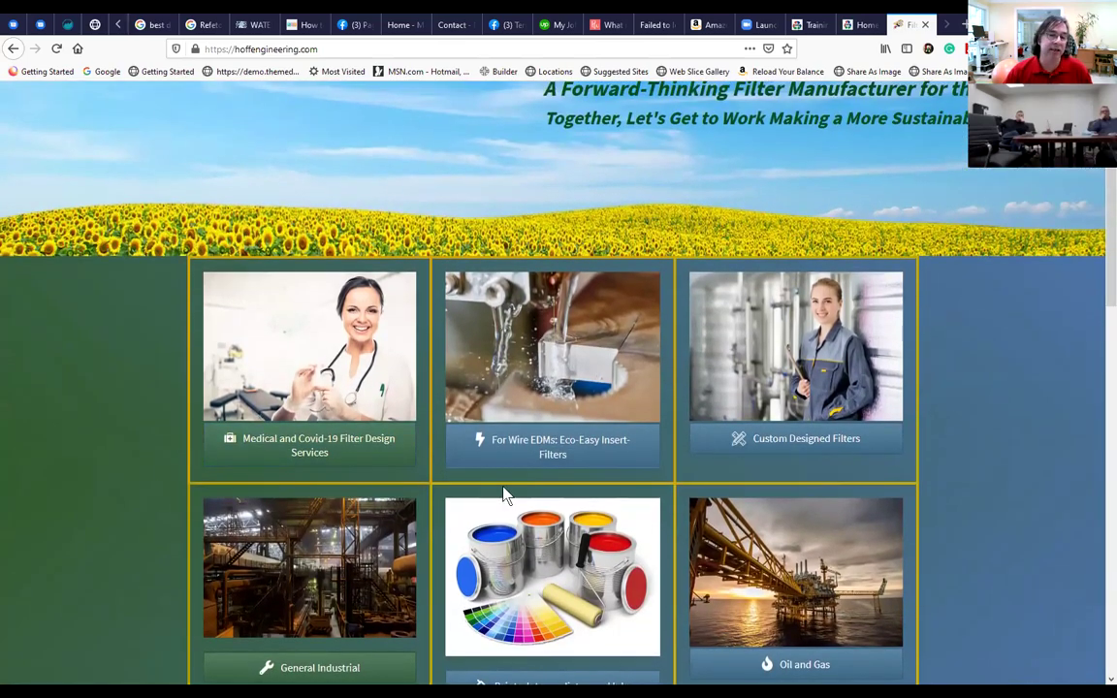
scroll(503, 494, "down", 4)
scroll(516, 521, "down", 3)
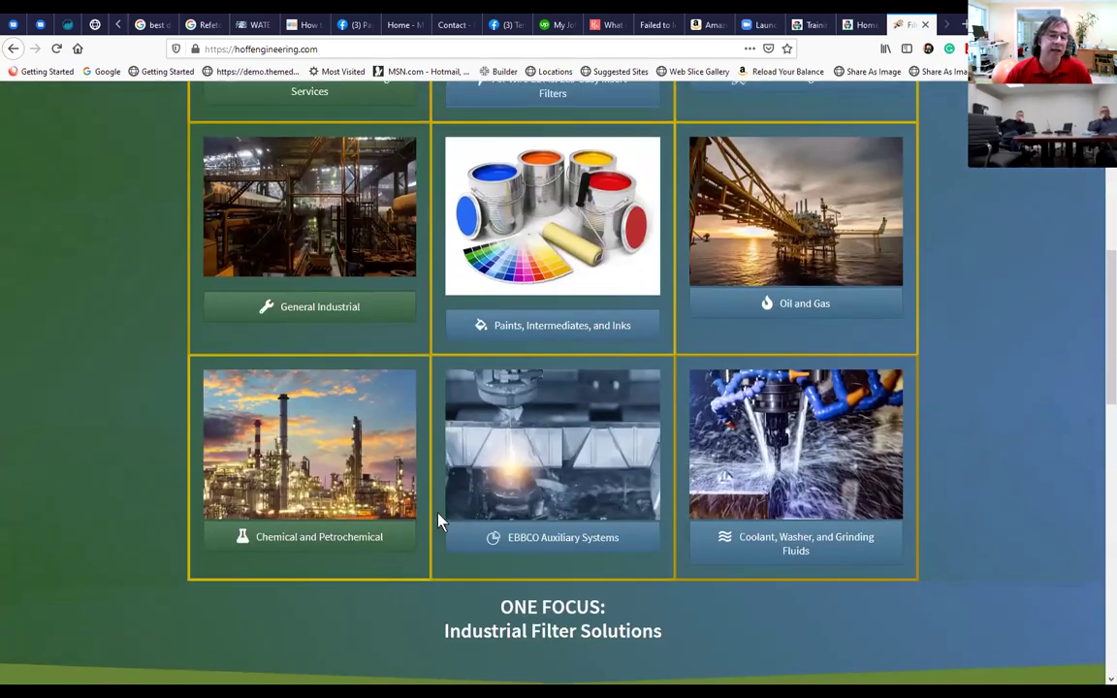
scroll(144, 514, "up", 3)
scroll(162, 509, "up", 4)
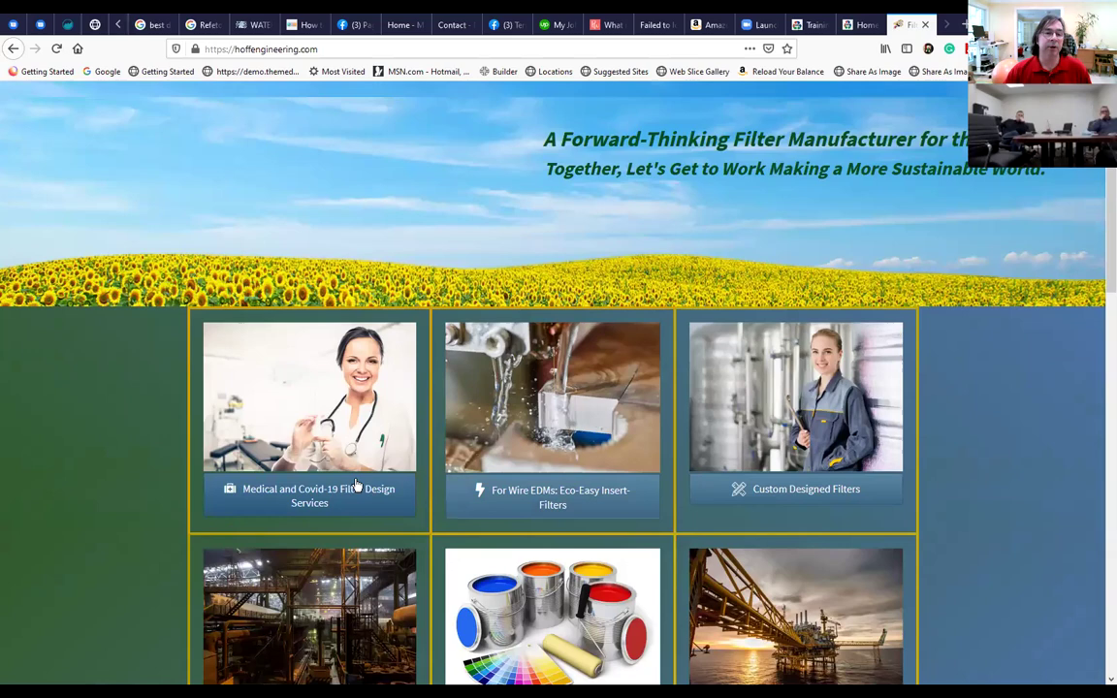
scroll(364, 546, "down", 4)
scroll(446, 581, "down", 3)
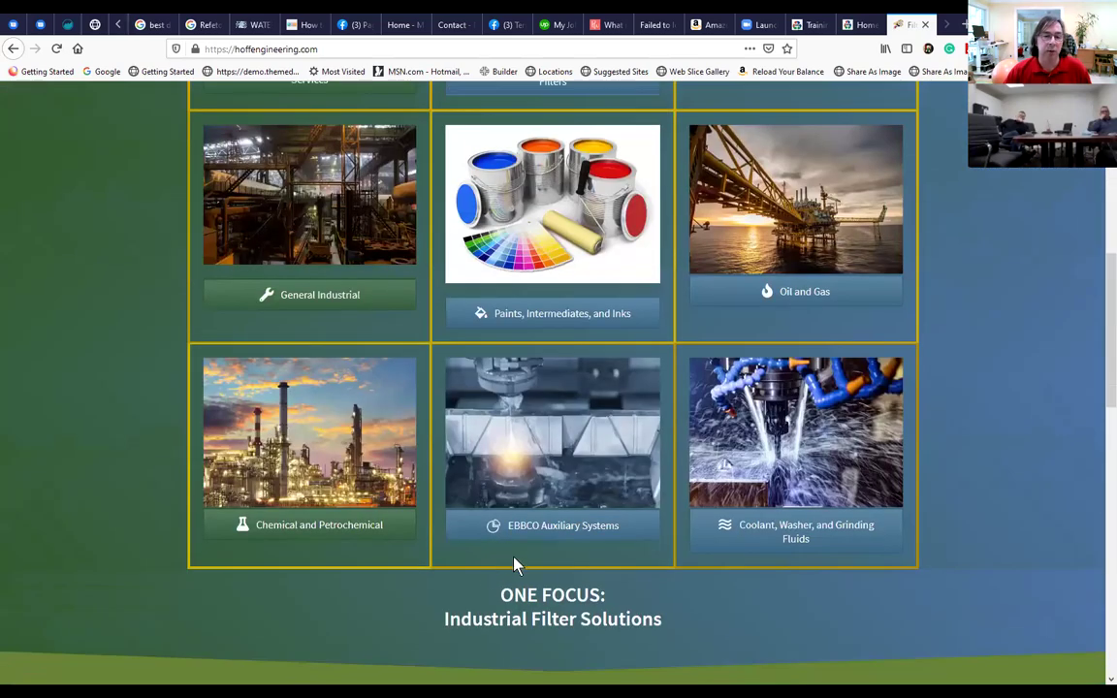
scroll(367, 532, "up", 3)
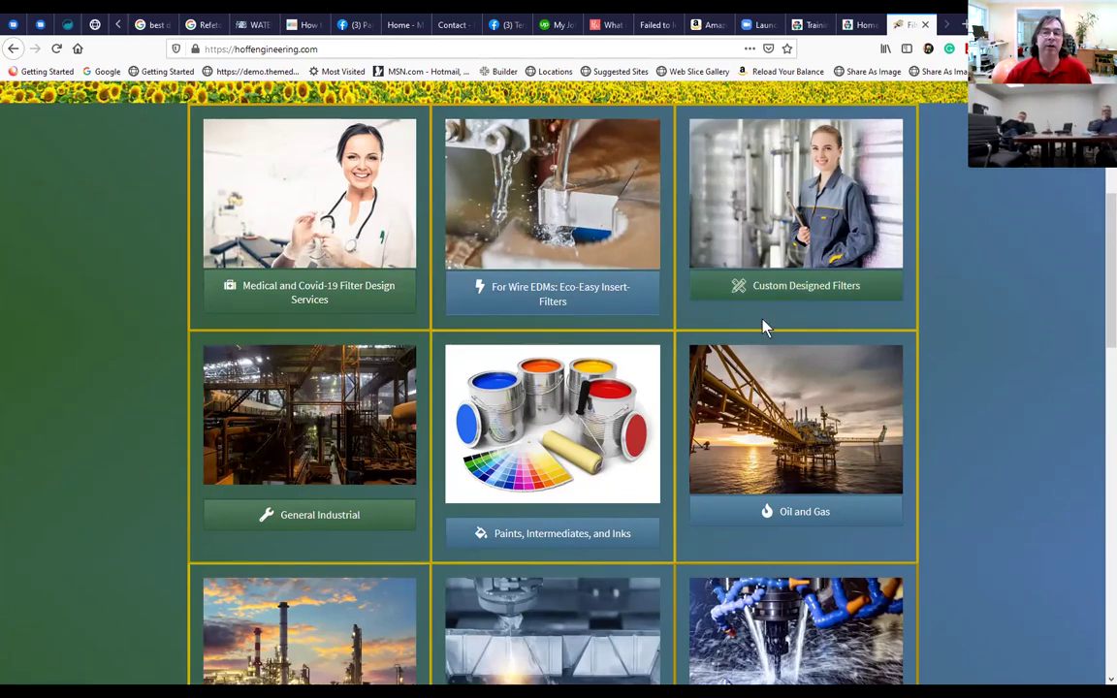
scroll(392, 536, "down", 3)
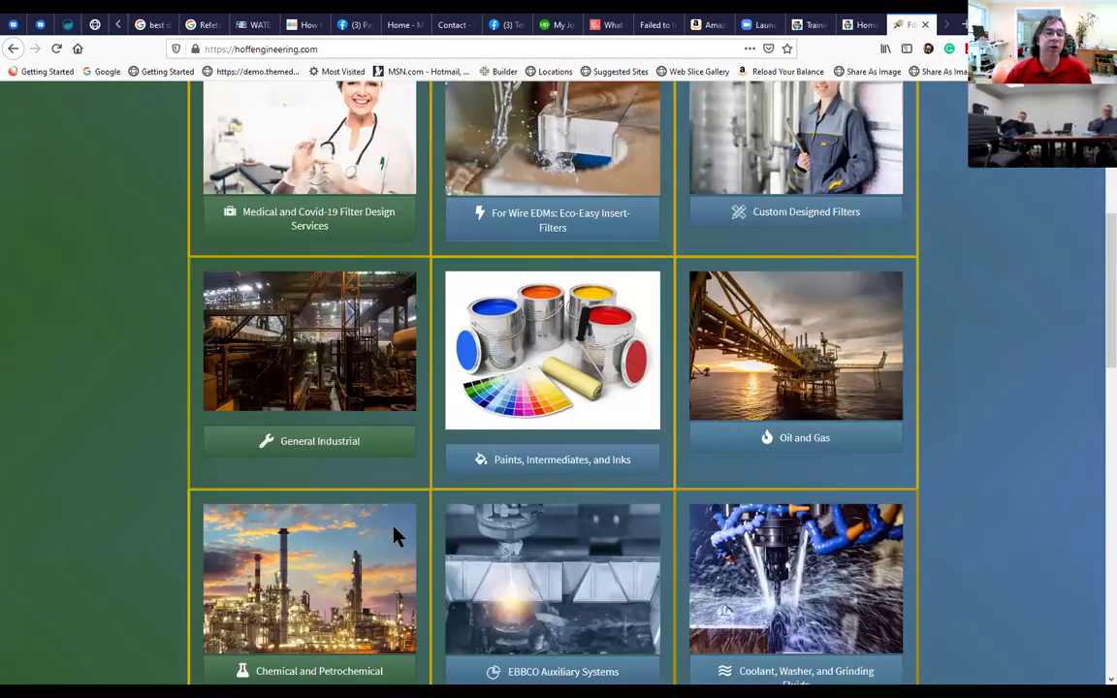
scroll(484, 421, "down", 2)
scroll(538, 474, "up", 3)
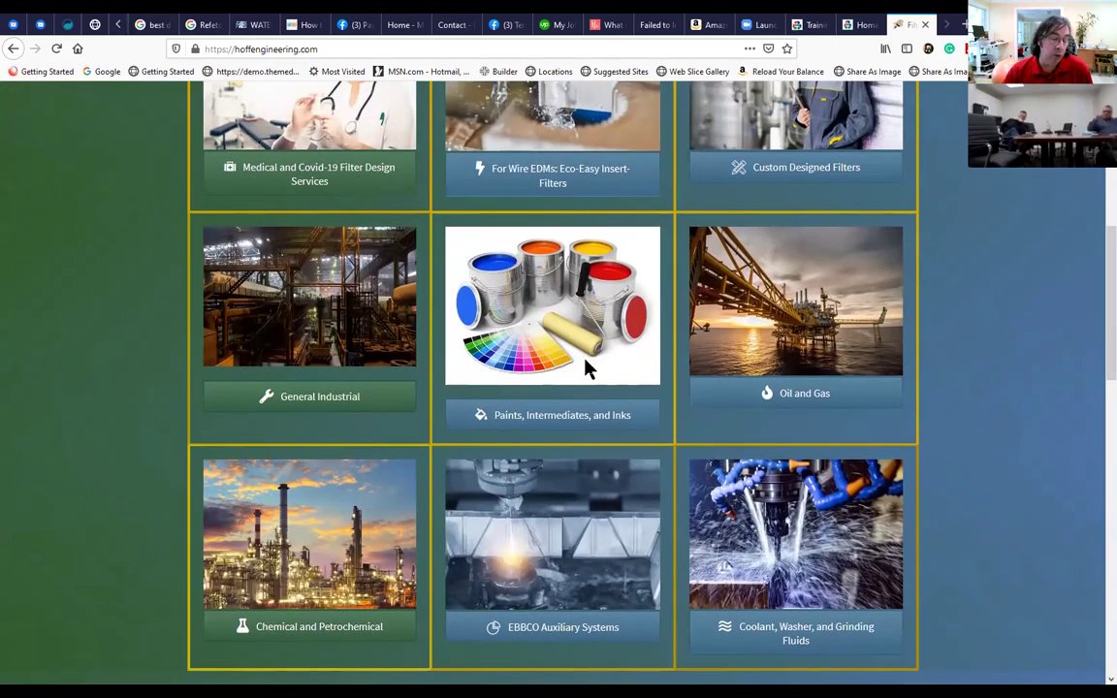
scroll(630, 344, "up", 4)
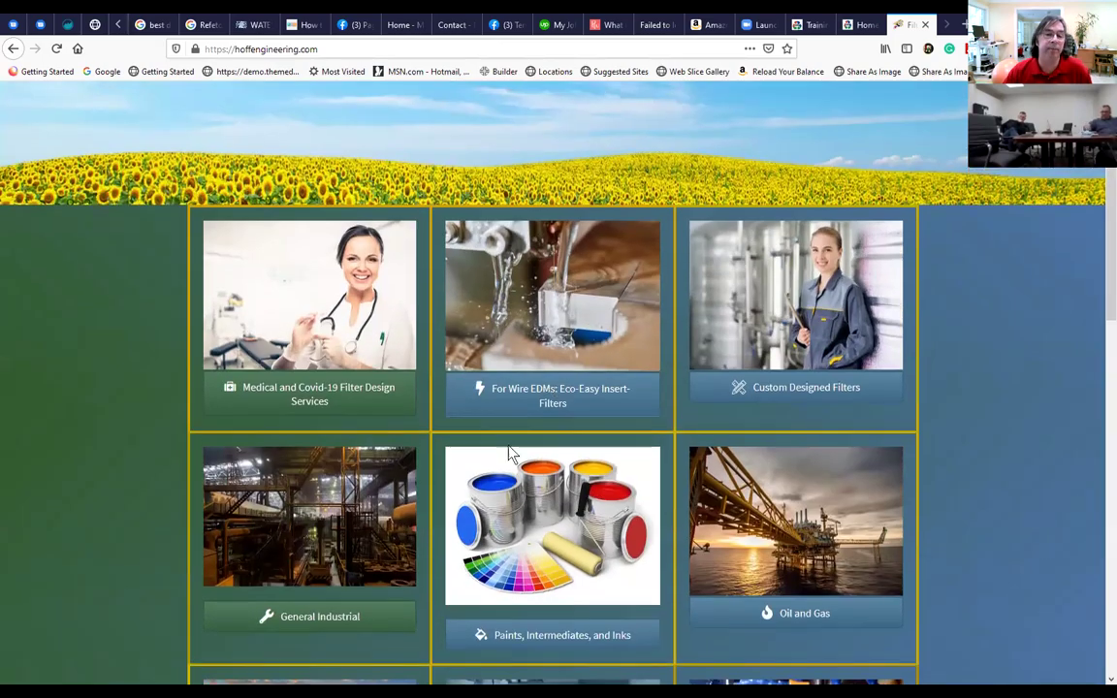
scroll(511, 452, "down", 2)
scroll(510, 452, "down", 9)
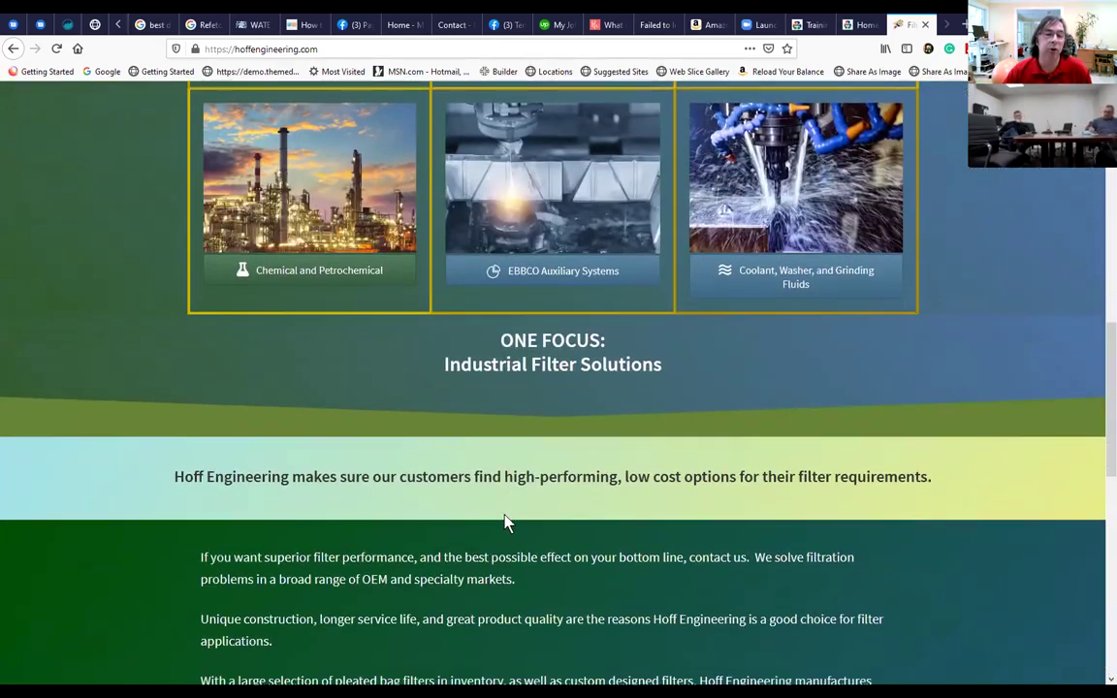
scroll(506, 518, "up", 2)
scroll(502, 490, "up", 4)
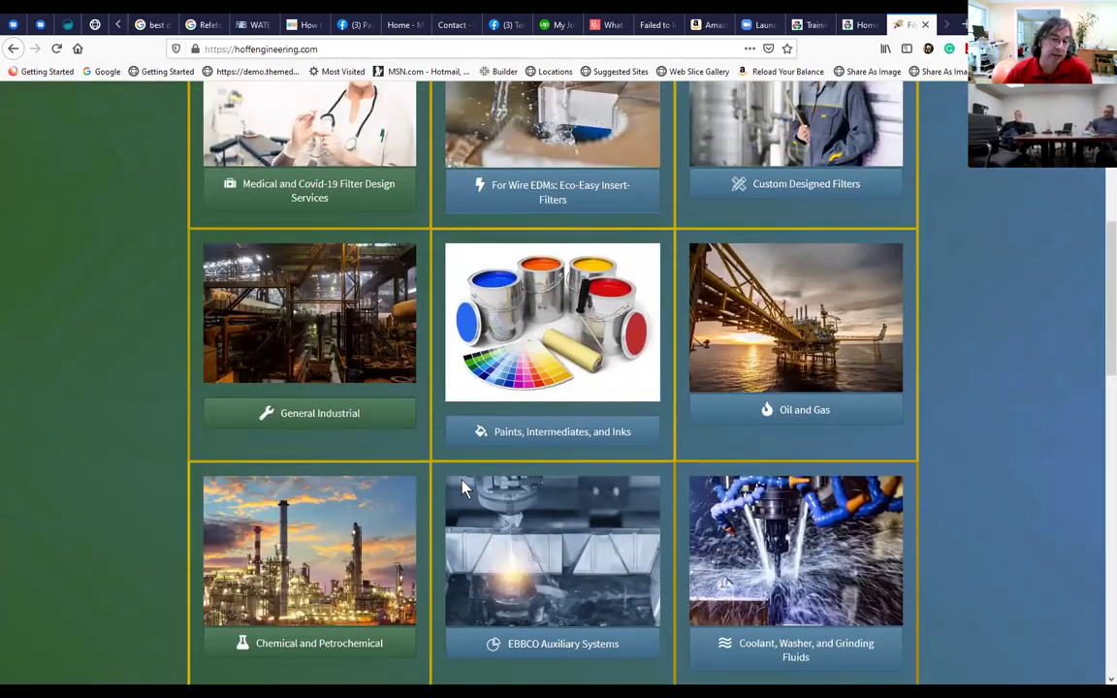
scroll(407, 480, "up", 6)
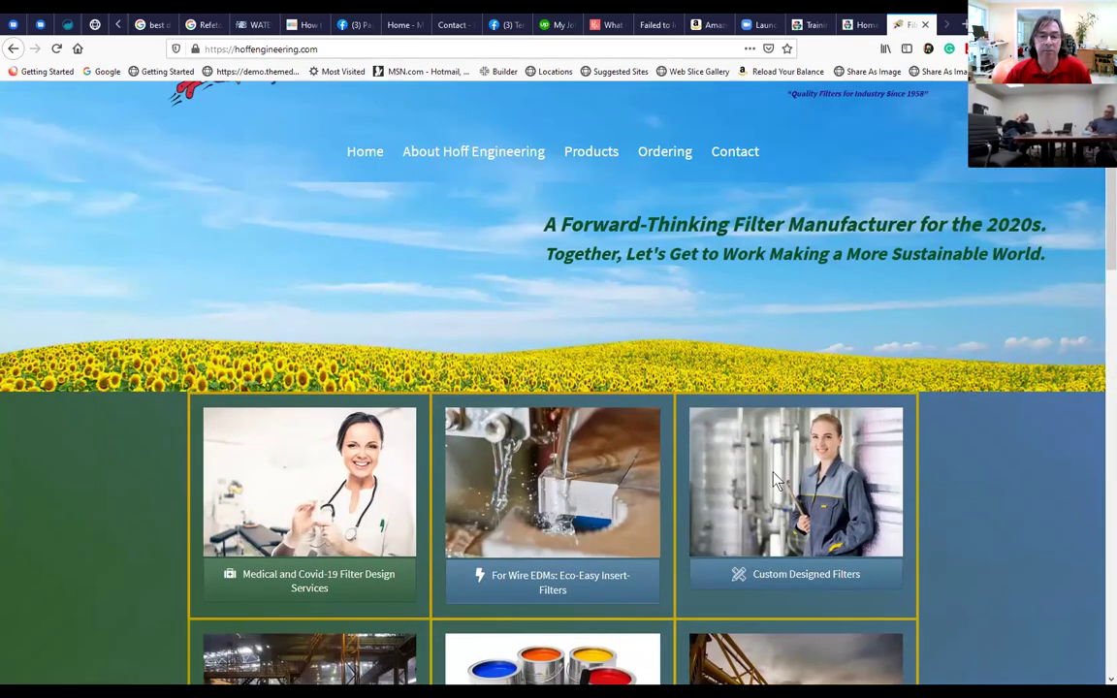
Review the Hoff Engineering home page from the photo grid through the company text to the contact footer.
scroll(484, 497, "down", 3)
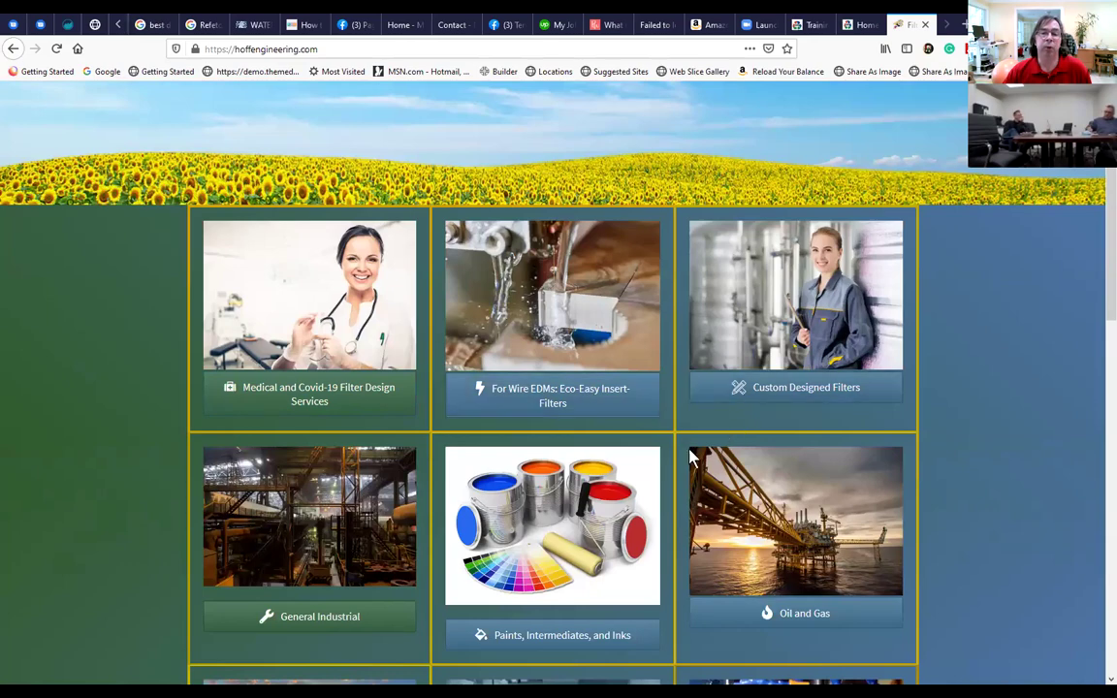
scroll(606, 481, "down", 3)
scroll(606, 482, "down", 1)
scroll(702, 447, "down", 1)
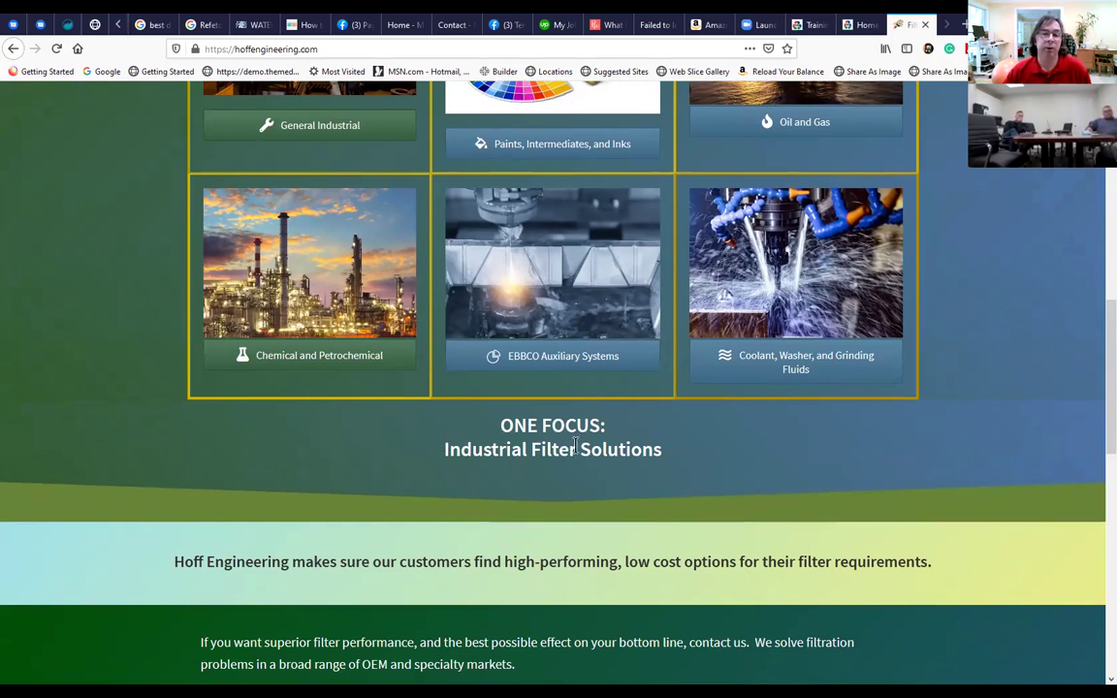
scroll(564, 453, "down", 3)
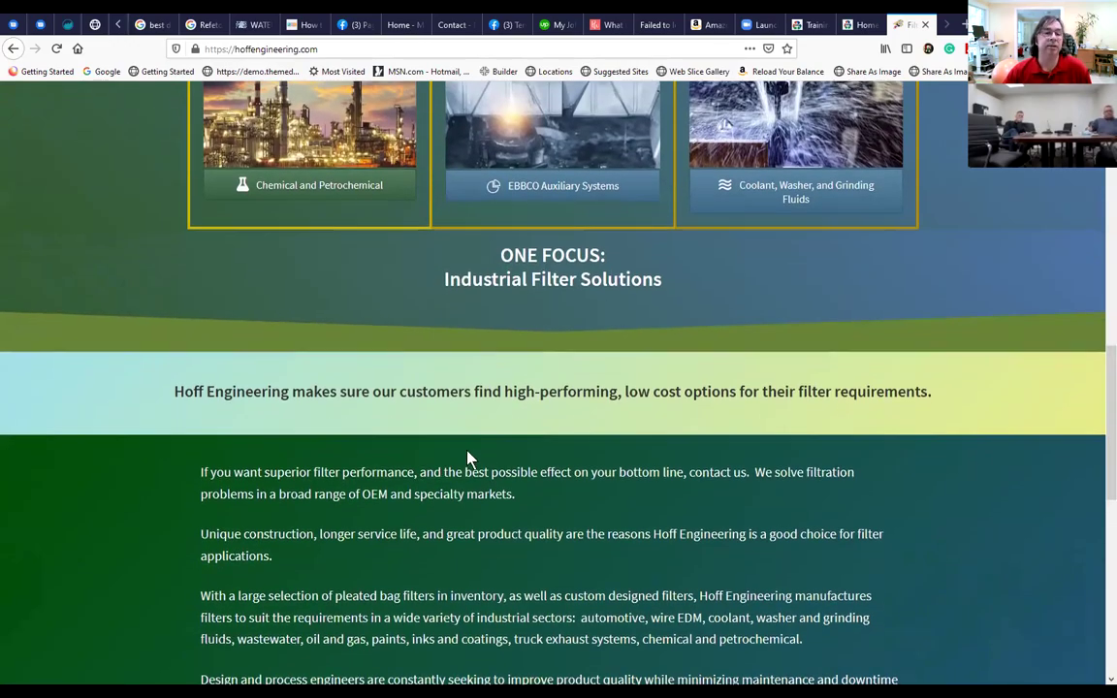
scroll(468, 456, "down", 10)
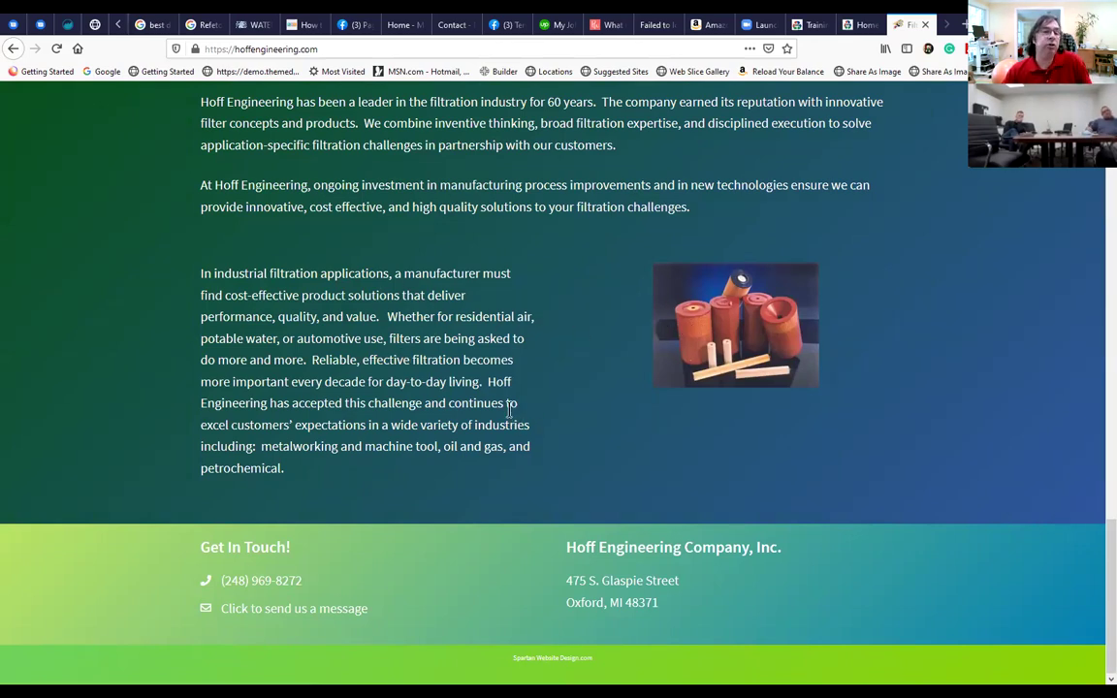
Open the stevensenvironmental.com website in another new browser tab.
key("ctrl+t")
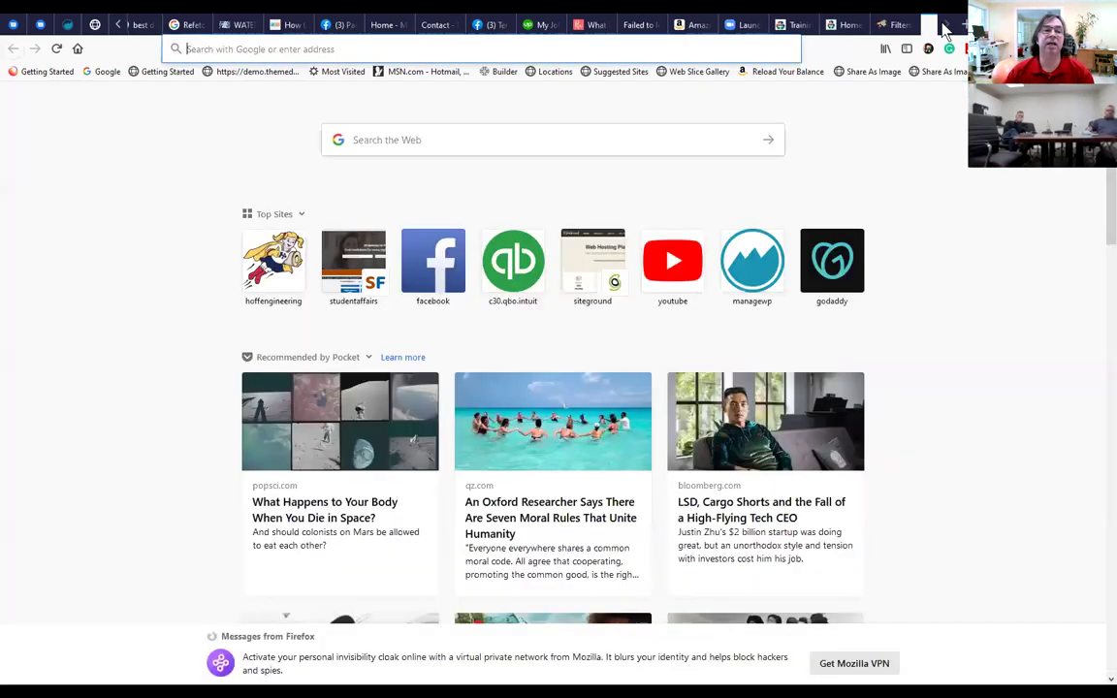
type("se")
key("BackSpace")
key("BackSpace")
type("tevensenvironmental.com/")
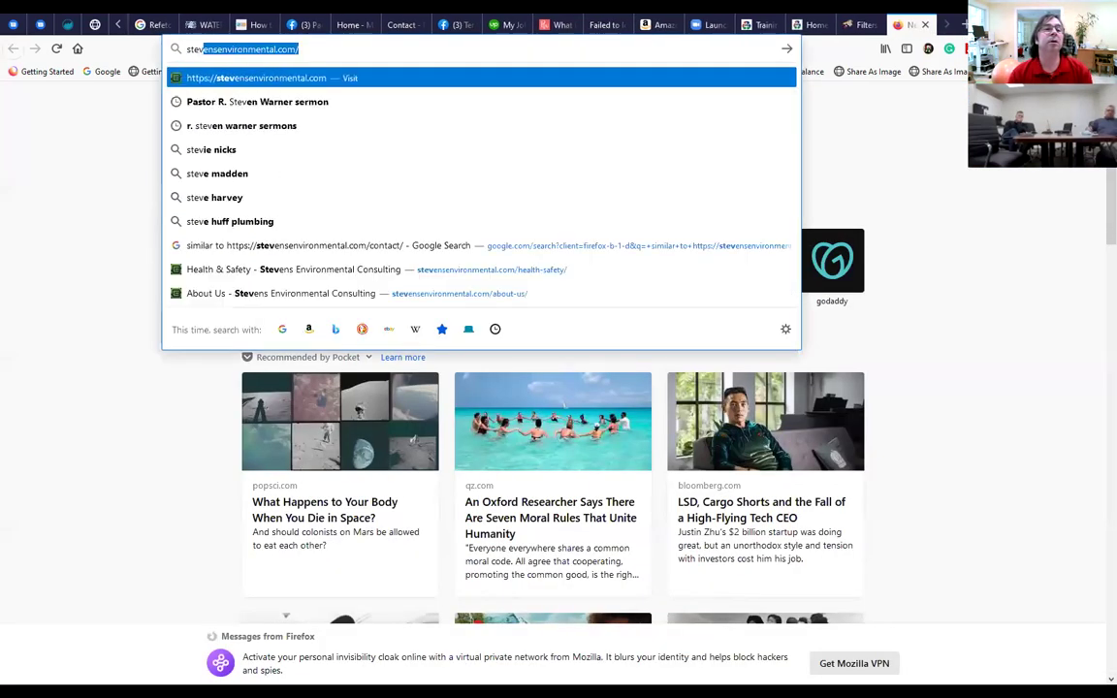
key("Return")
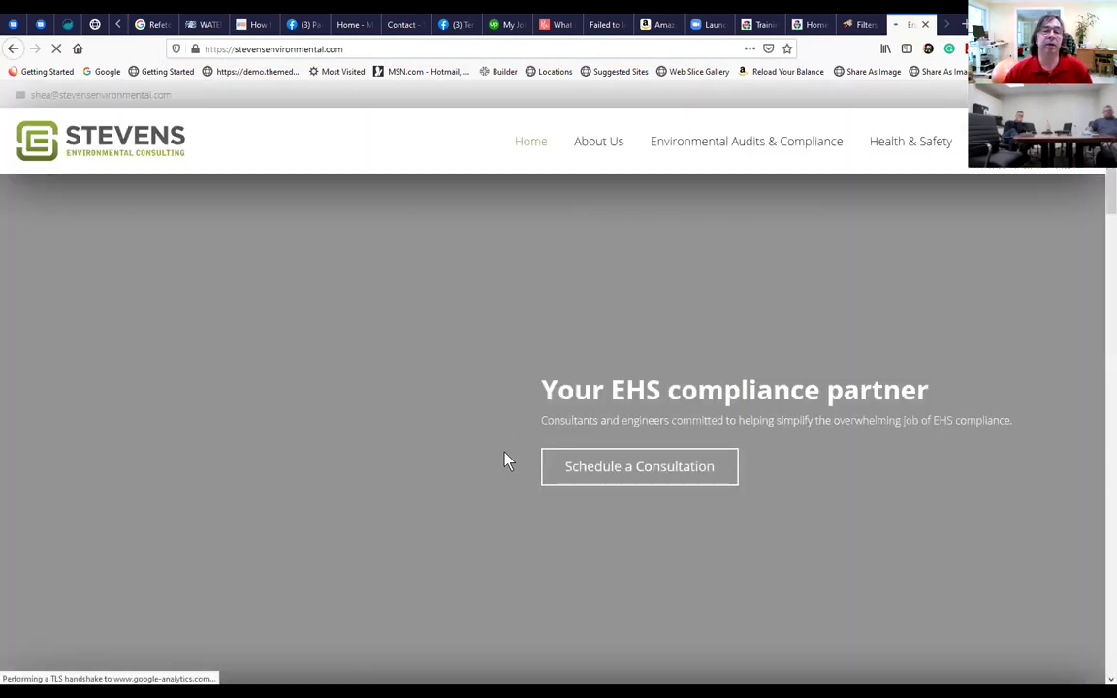
Examine the Stevens Environmental home page as a layout example, from the banner and SEC Standard section through the grid of linked service photos.
scroll(479, 366, "down", 1)
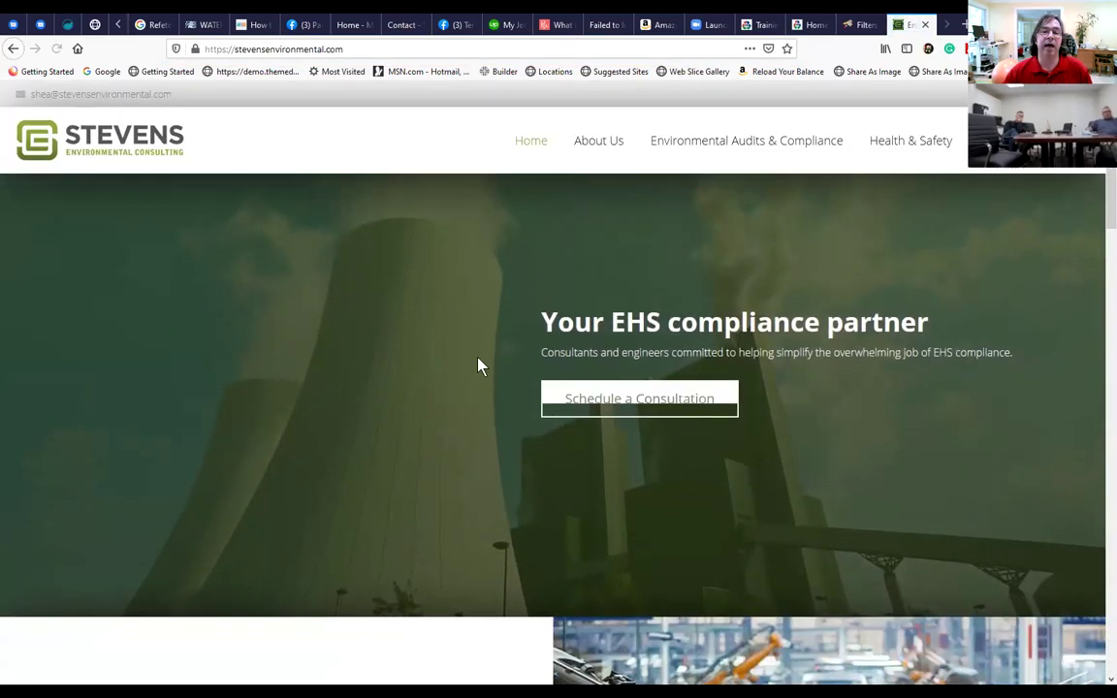
scroll(662, 359, "down", 3)
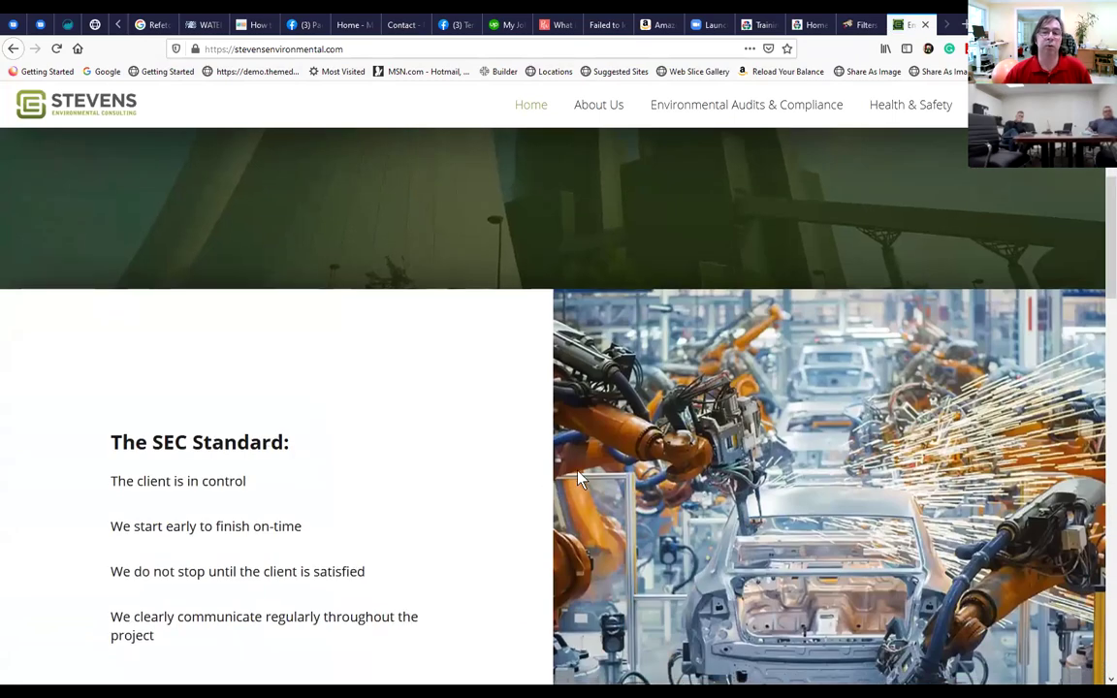
scroll(682, 449, "down", 2)
scroll(383, 472, "down", 3)
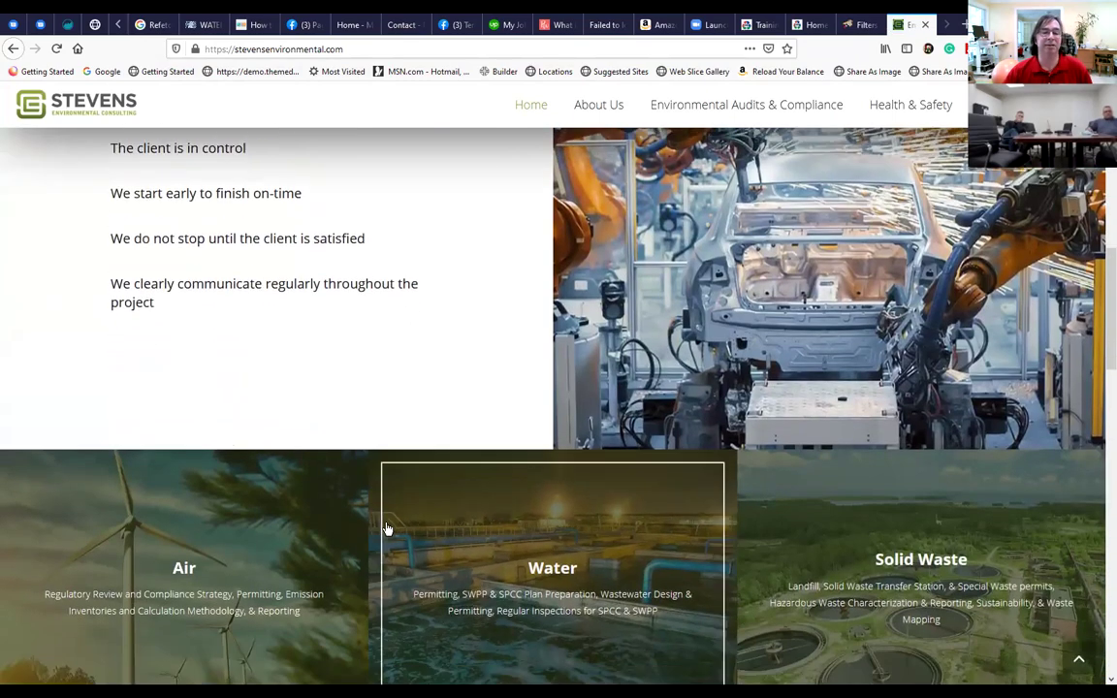
scroll(506, 531, "down", 1)
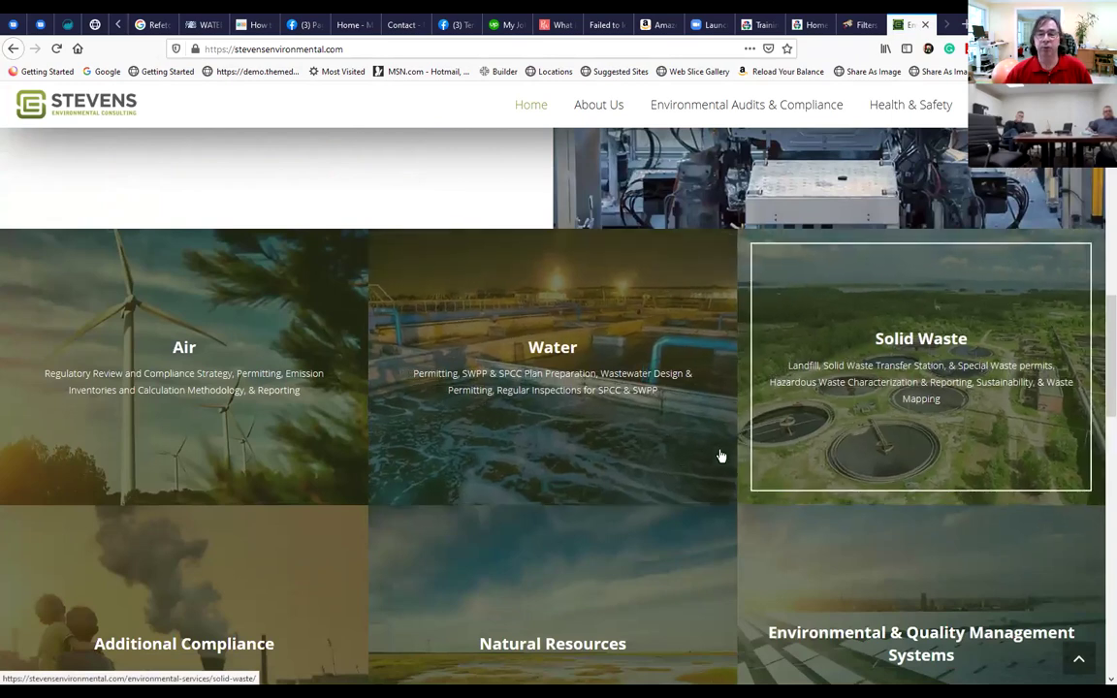
scroll(846, 442, "down", 2)
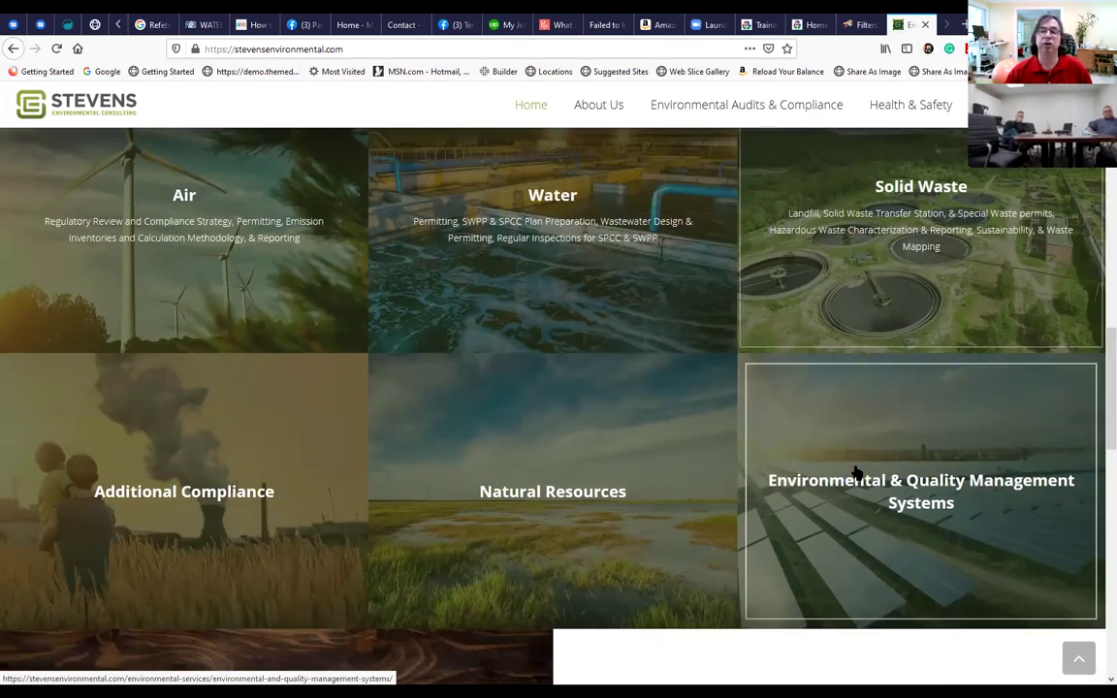
scroll(294, 526, "down", 2)
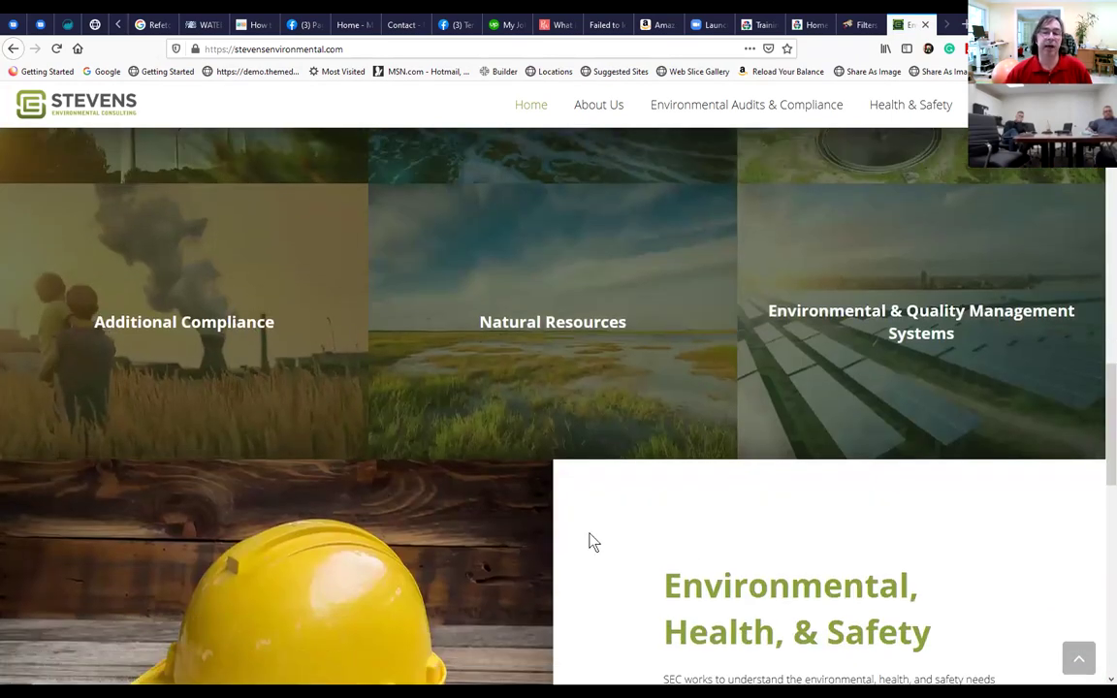
scroll(669, 397, "up", 3)
Return to the Training page in the Beaver Builder editor and review the available row layouts and standard modules.
left_click(803, 24)
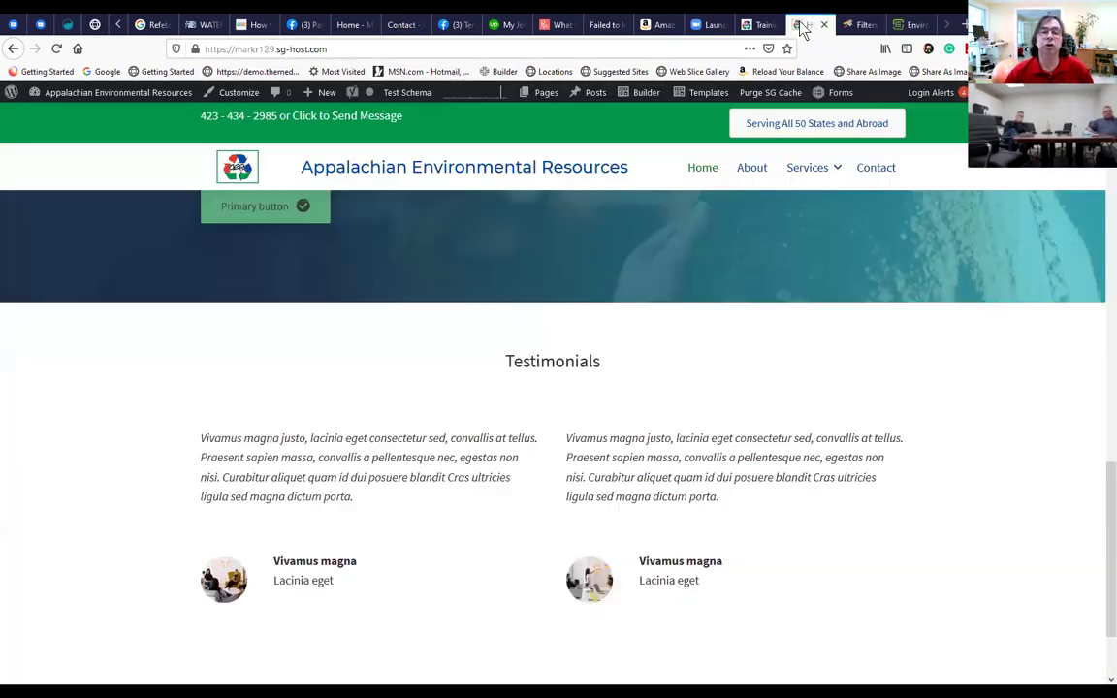
left_click(751, 26)
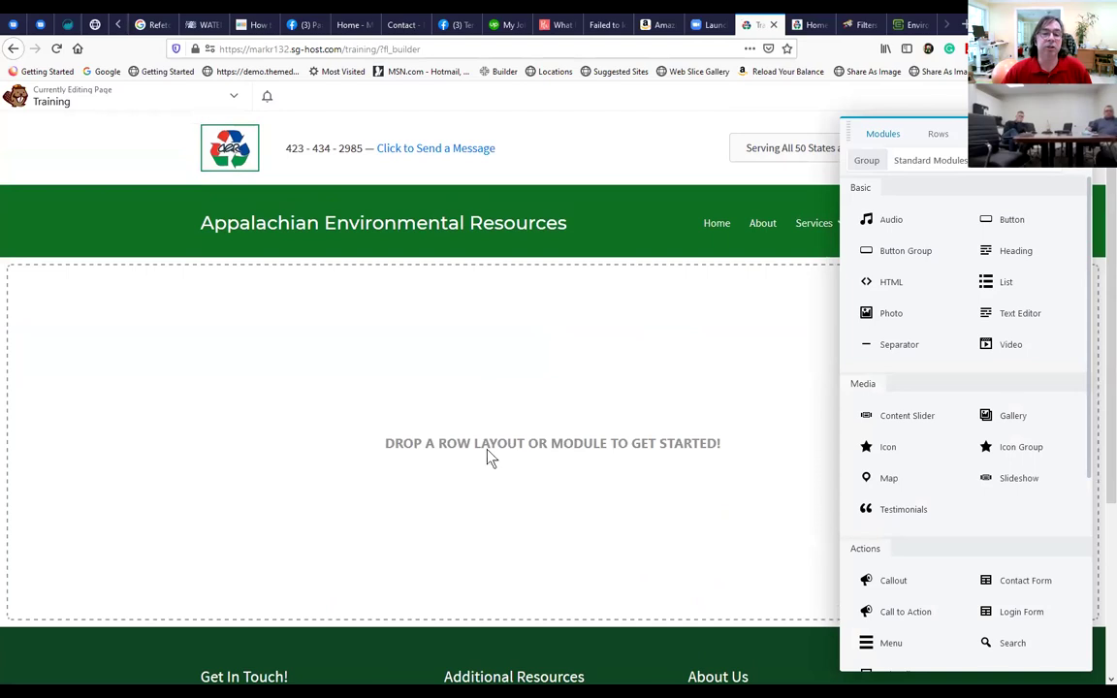
left_click(938, 135)
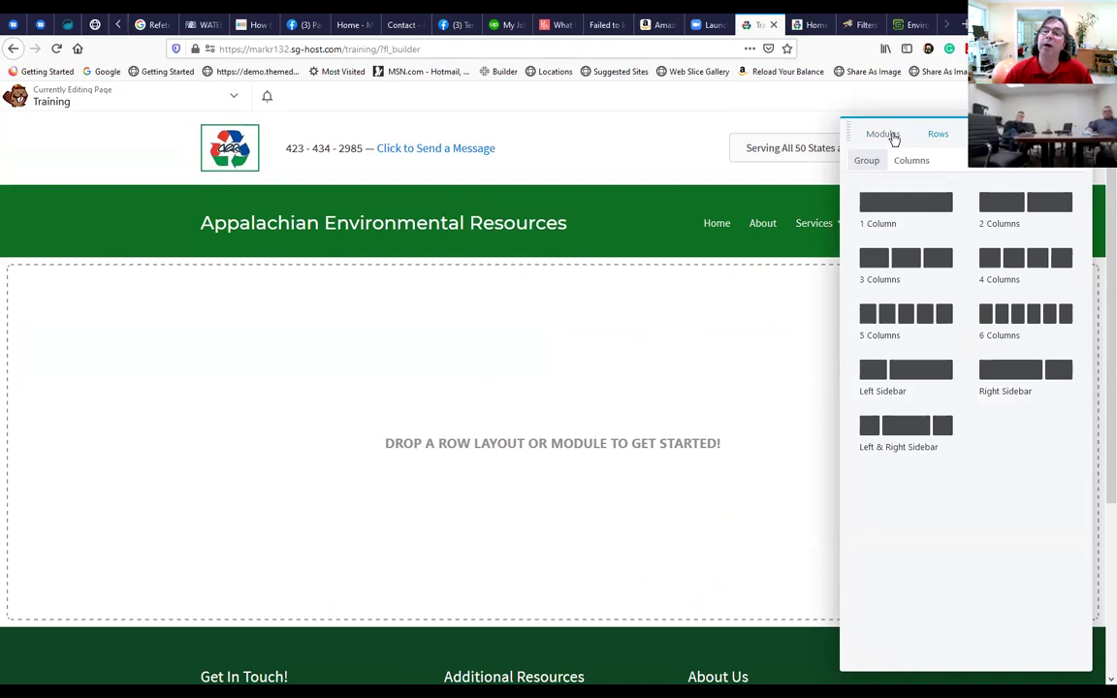
left_click(896, 137)
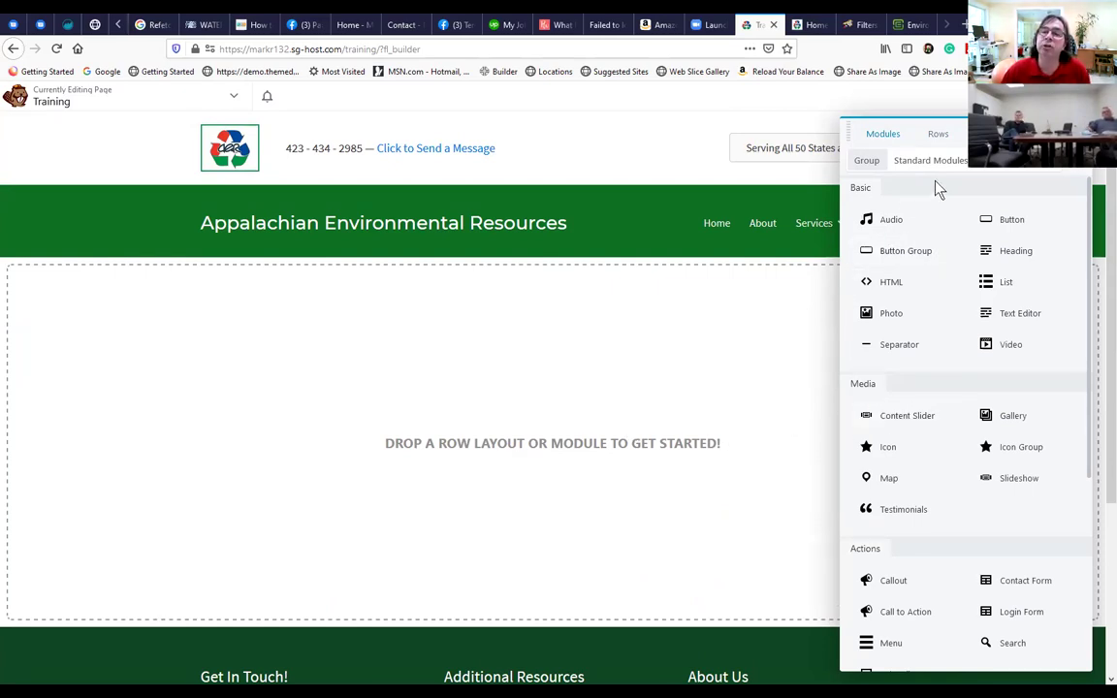
scroll(929, 367, "down", 2)
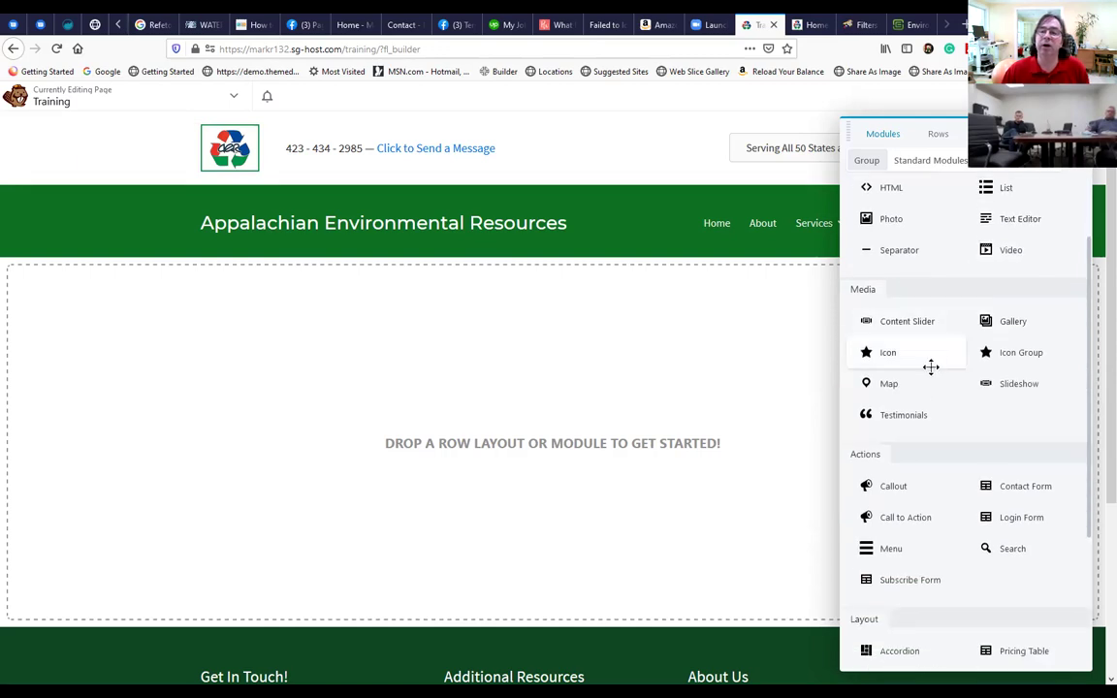
scroll(915, 357, "up", 2)
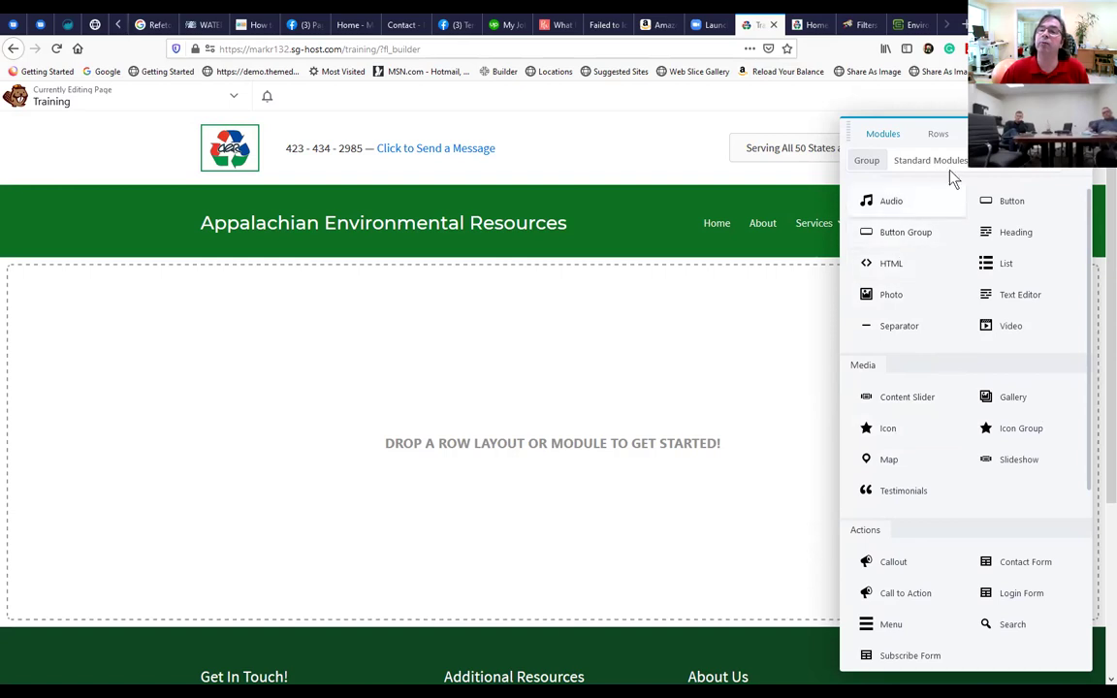
Add a three-column row to the Training page and place the media library photo of red pipes in its first column at full size.
left_click(948, 138)
left_click_drag(930, 257, 676, 376)
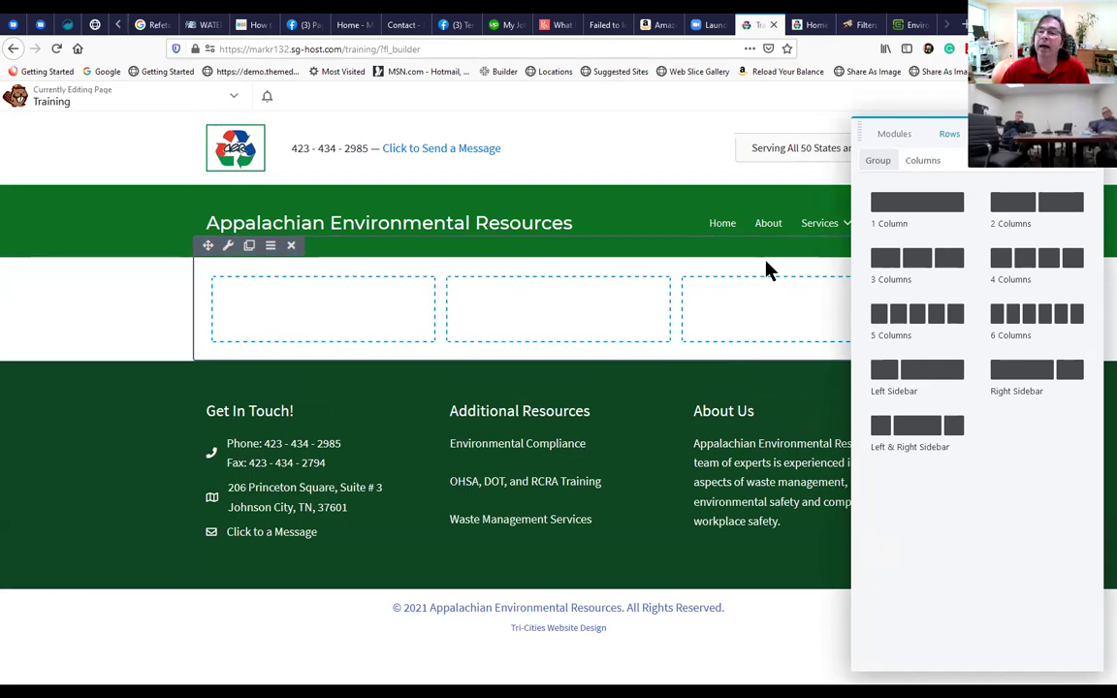
left_click(892, 135)
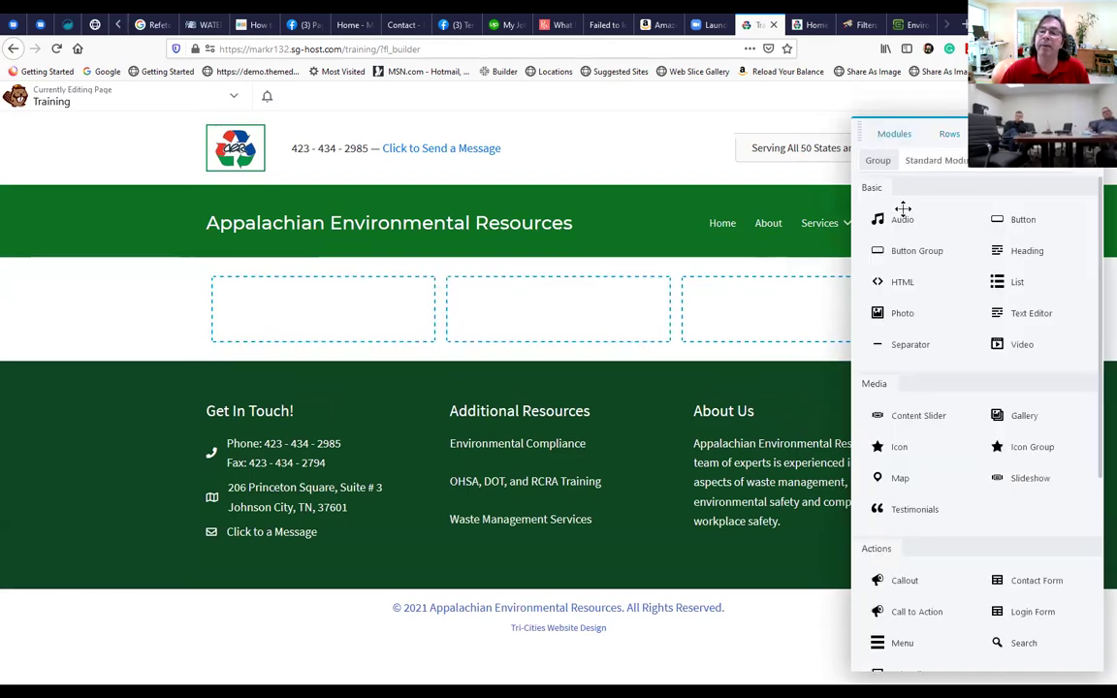
left_click_drag(914, 324, 360, 380)
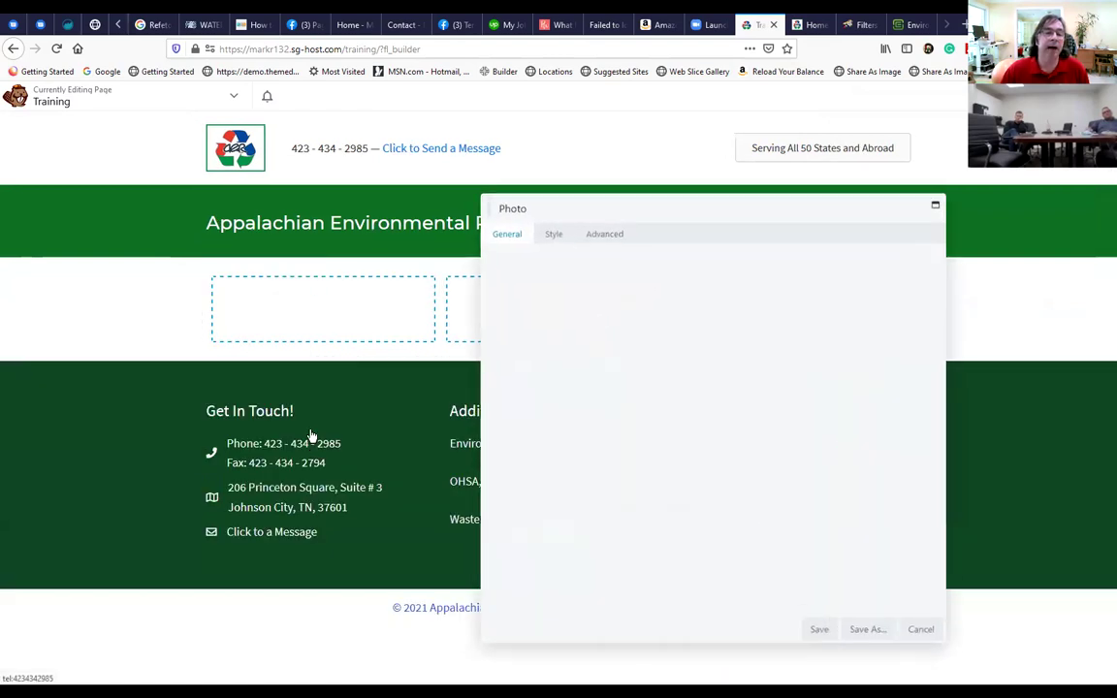
left_click(653, 310)
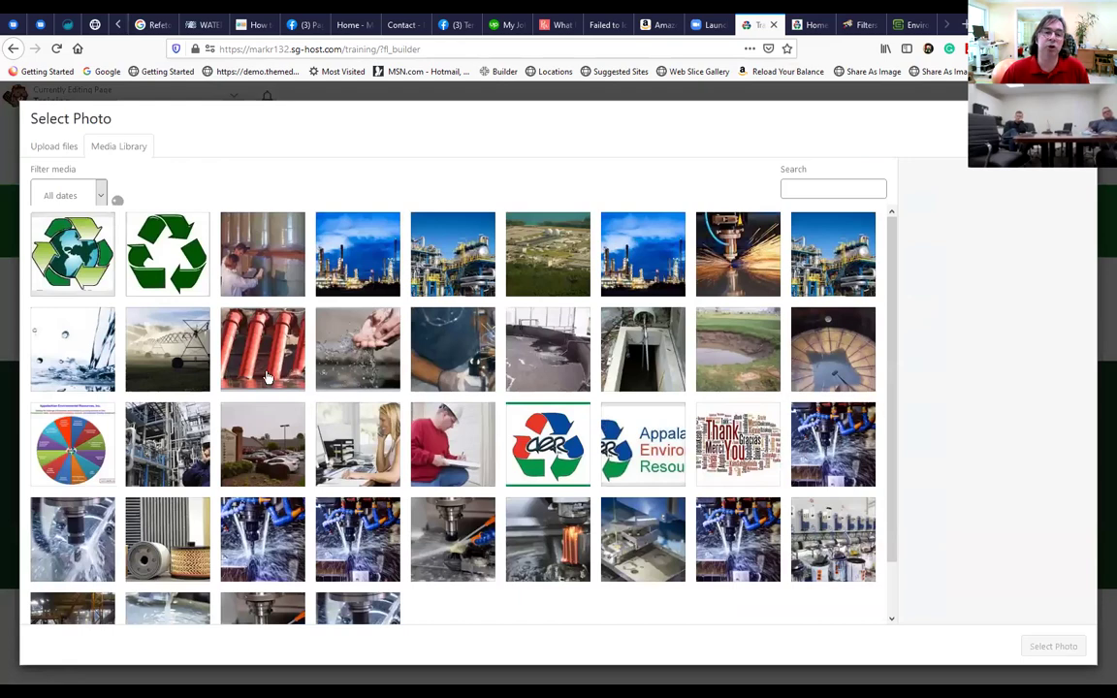
left_click(266, 376)
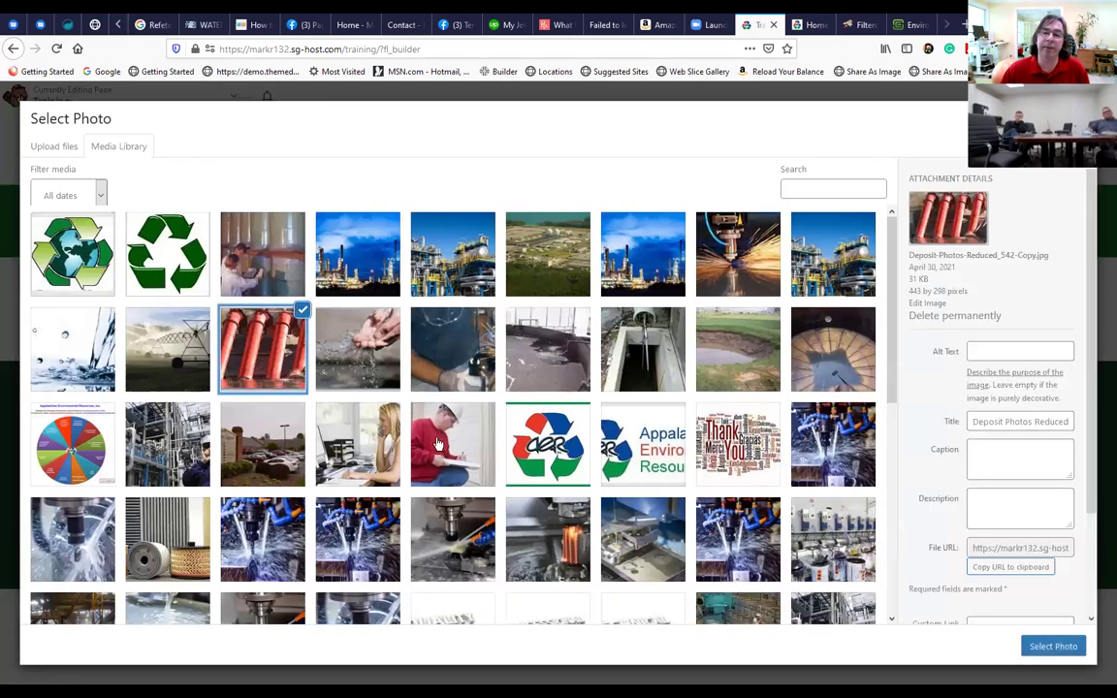
left_click(1043, 646)
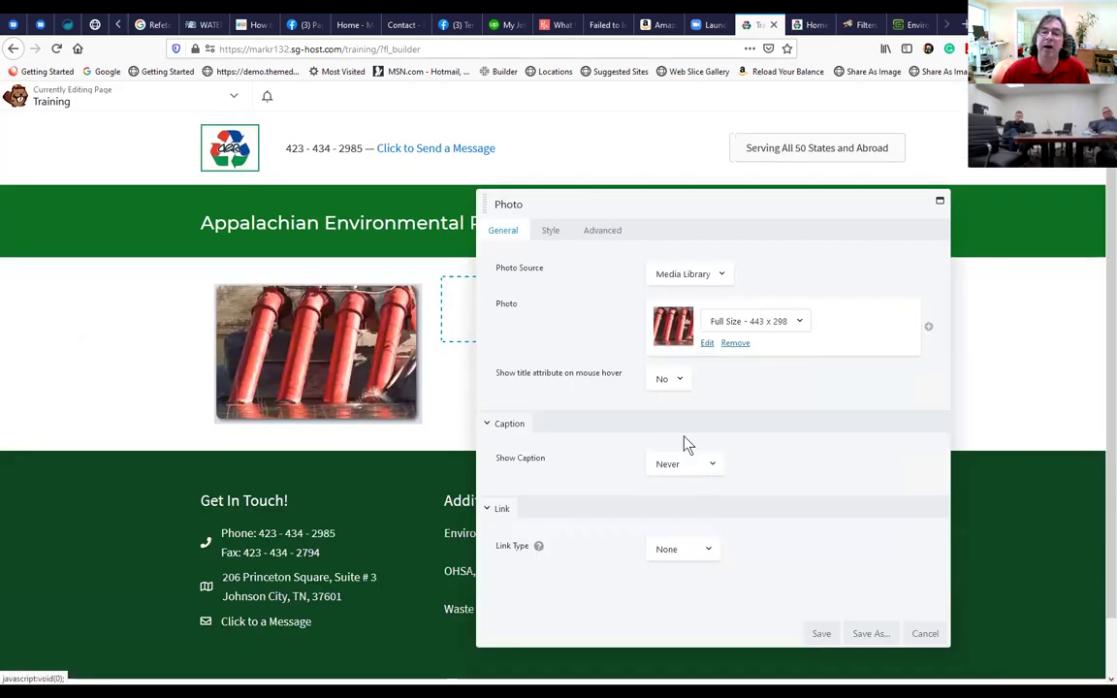
left_click(820, 632)
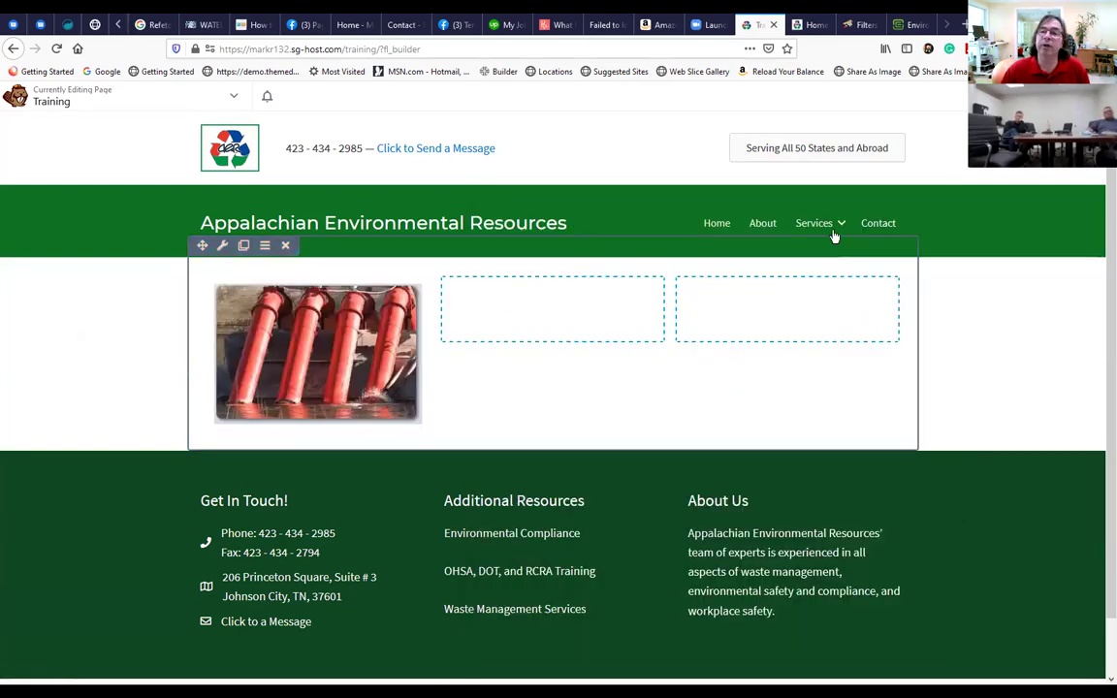
Add a Text Editor module to the row's middle column with the placeholder text "sdfasdfsadfadsfasffsadfgsdafds" and save it.
left_click(1031, 96)
left_click_drag(1008, 320, 562, 376)
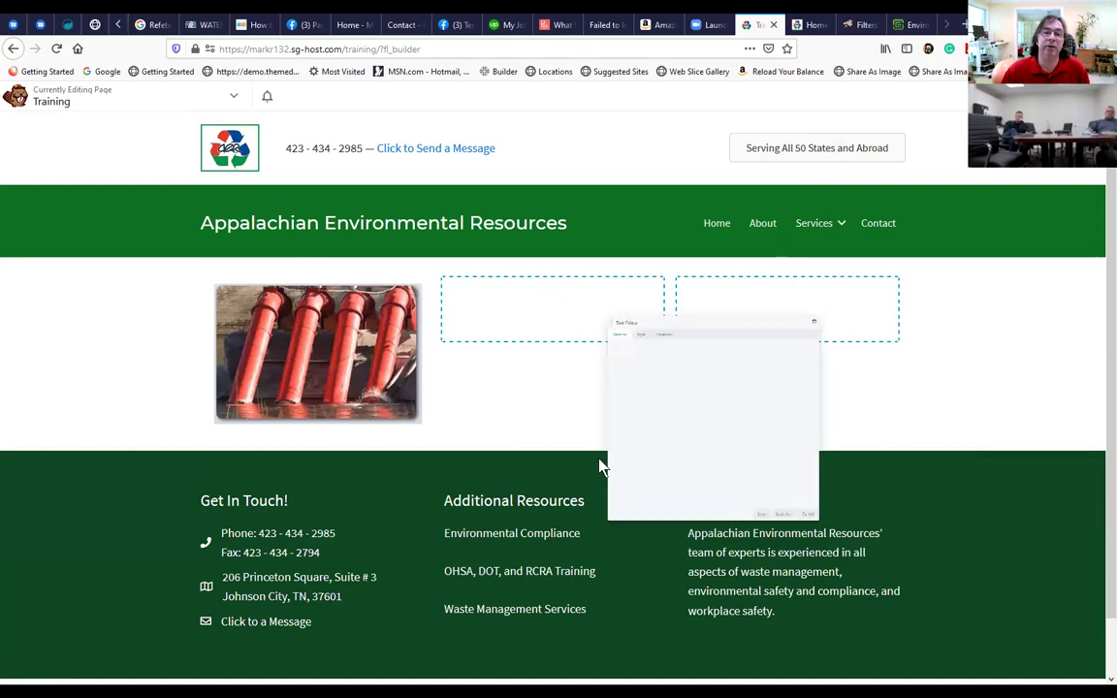
type("sdfasdfsadfadsfasffsadfgsdafds")
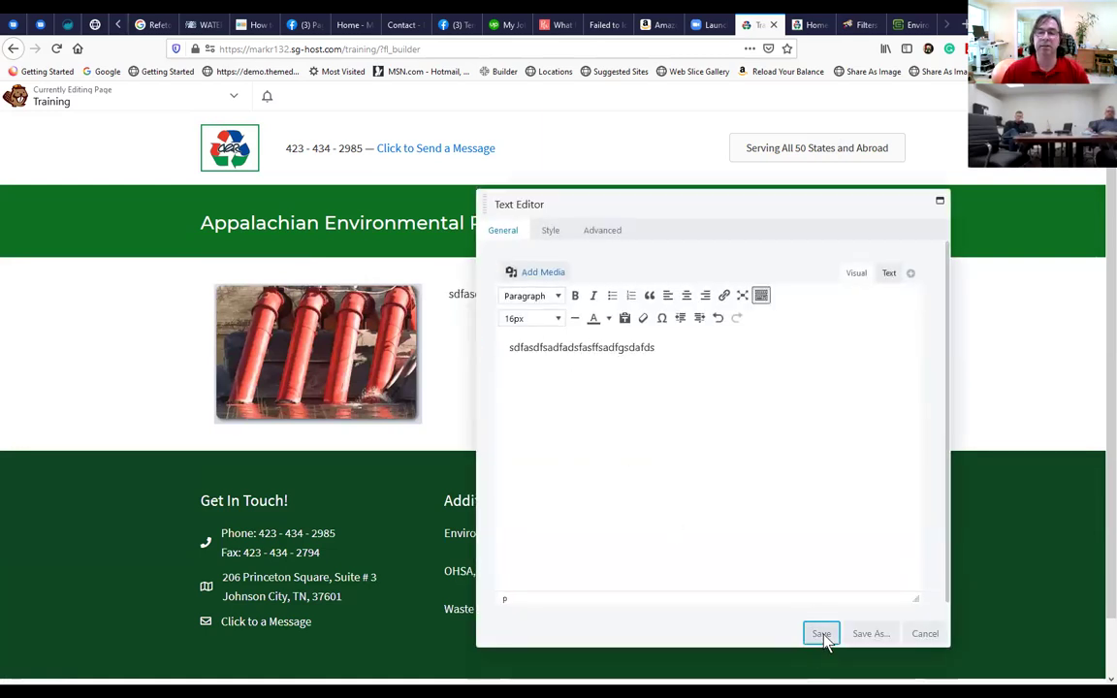
left_click(821, 633)
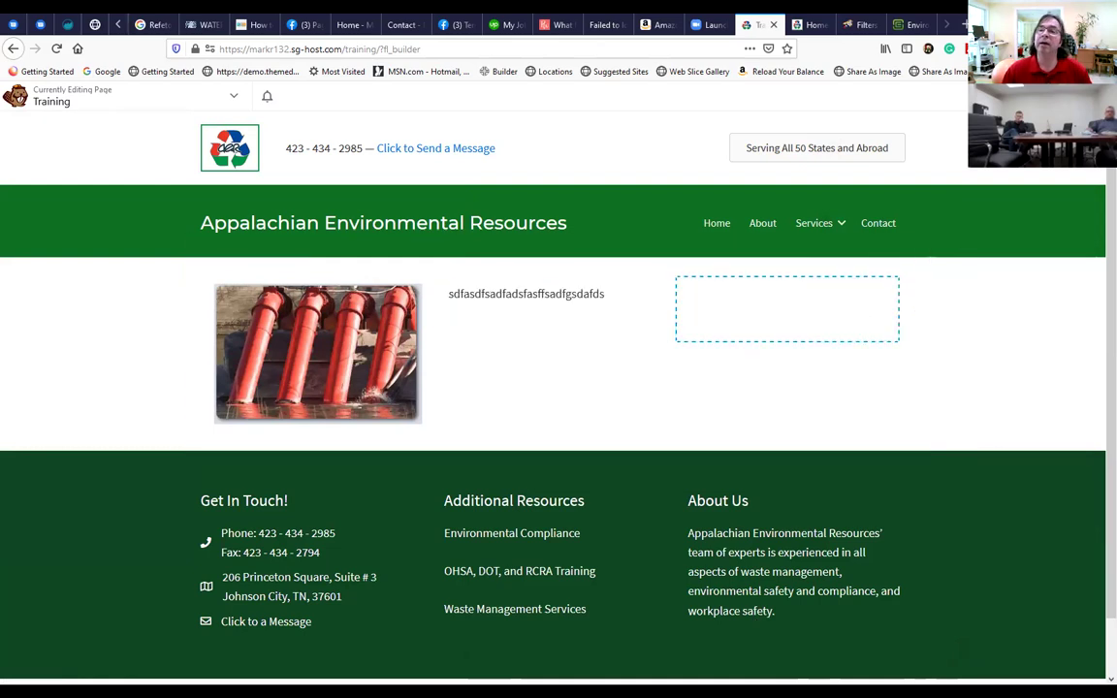
Browse the standard modules from the basic and media groups down to the layout, info and posts groups.
left_click(1035, 96)
scroll(969, 396, "down", 5)
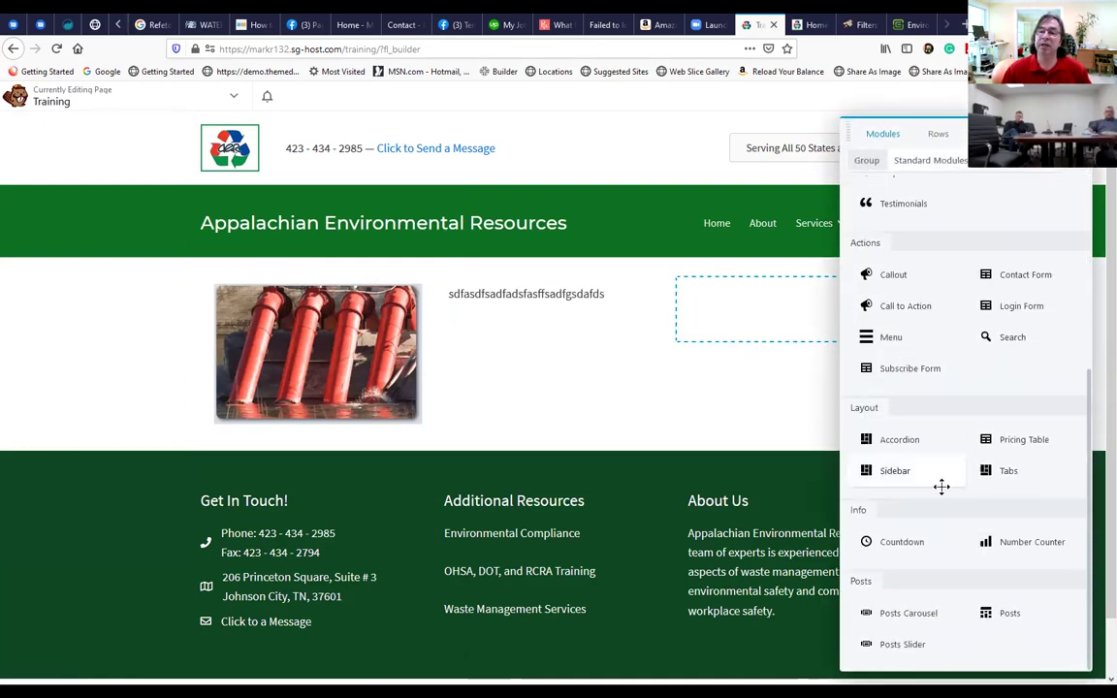
scroll(941, 487, "down", 1)
scroll(930, 427, "up", 4)
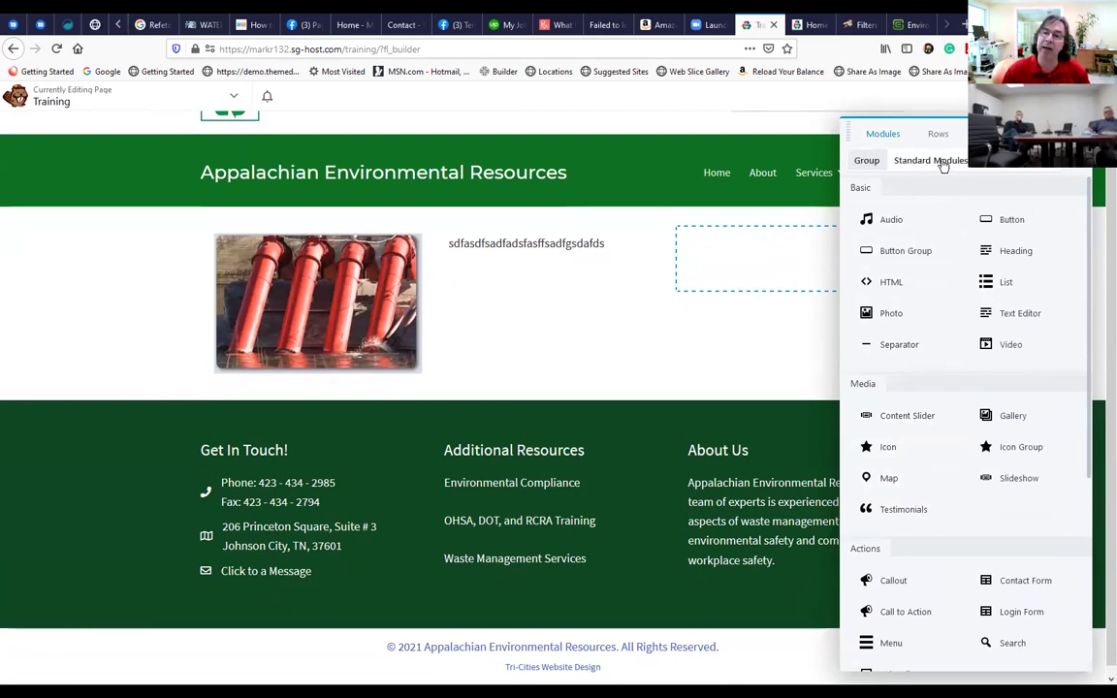
Show the PowerPack Modules group and review its content, creative, form styler, lead generation, media and social media modules.
left_click(931, 161)
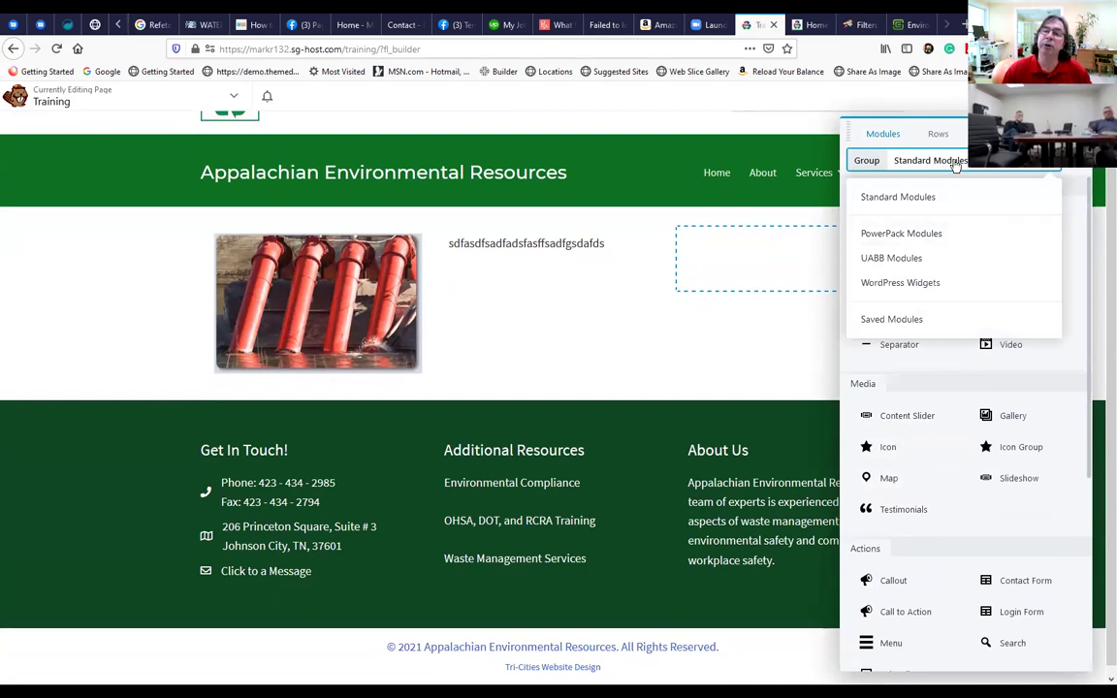
left_click(938, 236)
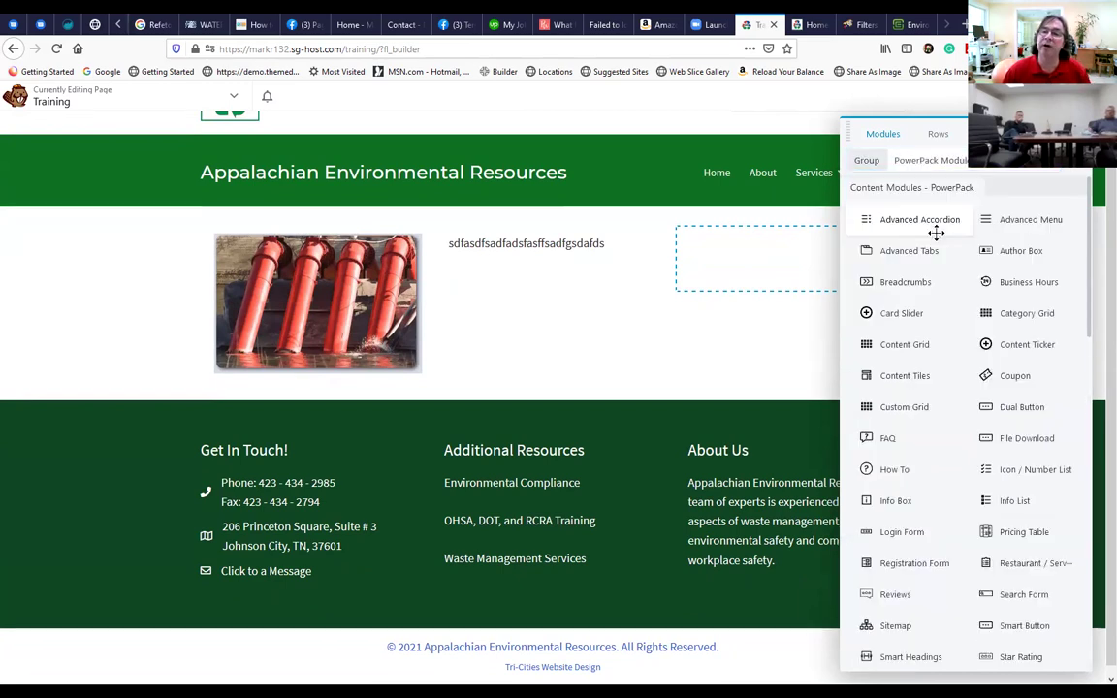
scroll(959, 392, "down", 6)
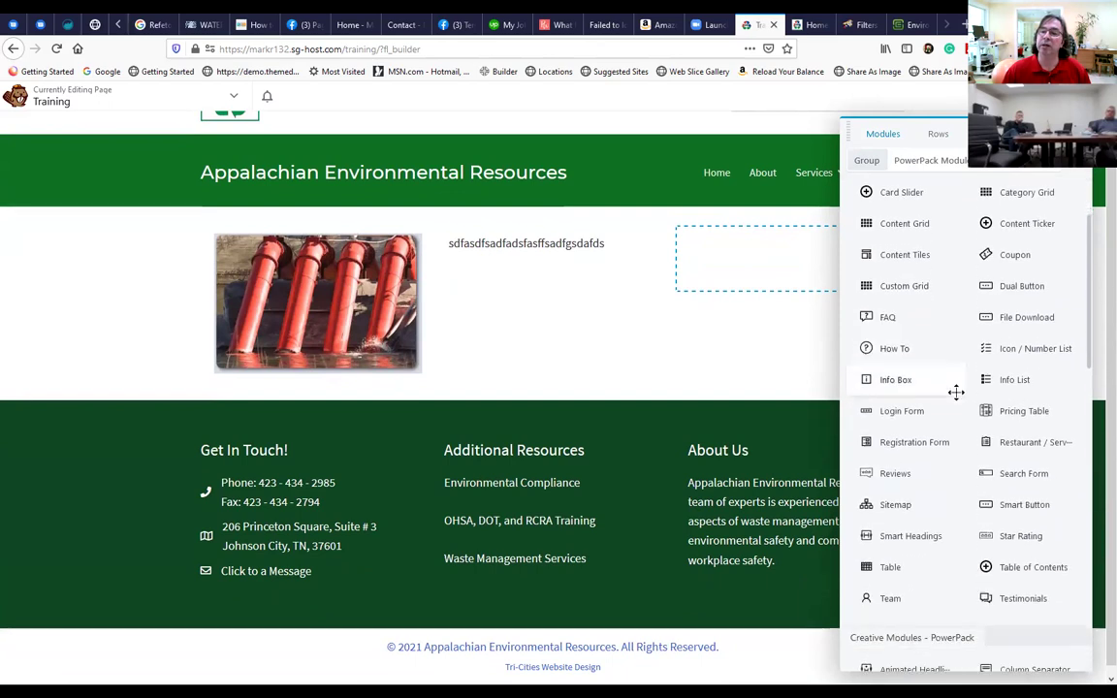
scroll(929, 426, "down", 1)
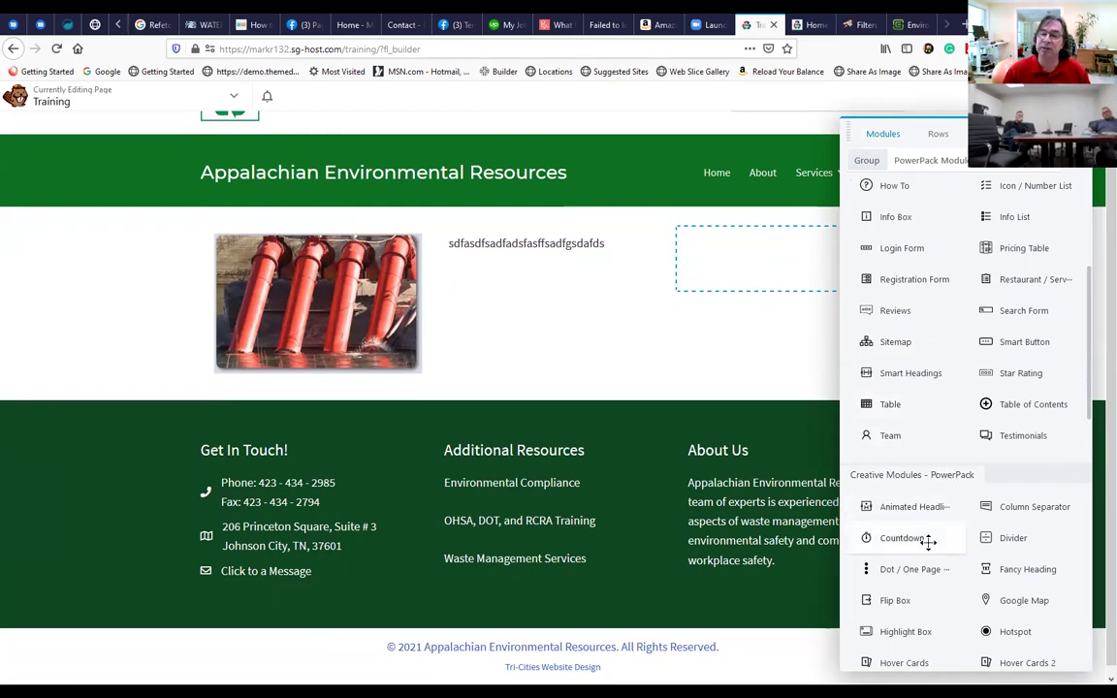
scroll(930, 533, "down", 5)
scroll(939, 517, "down", 3)
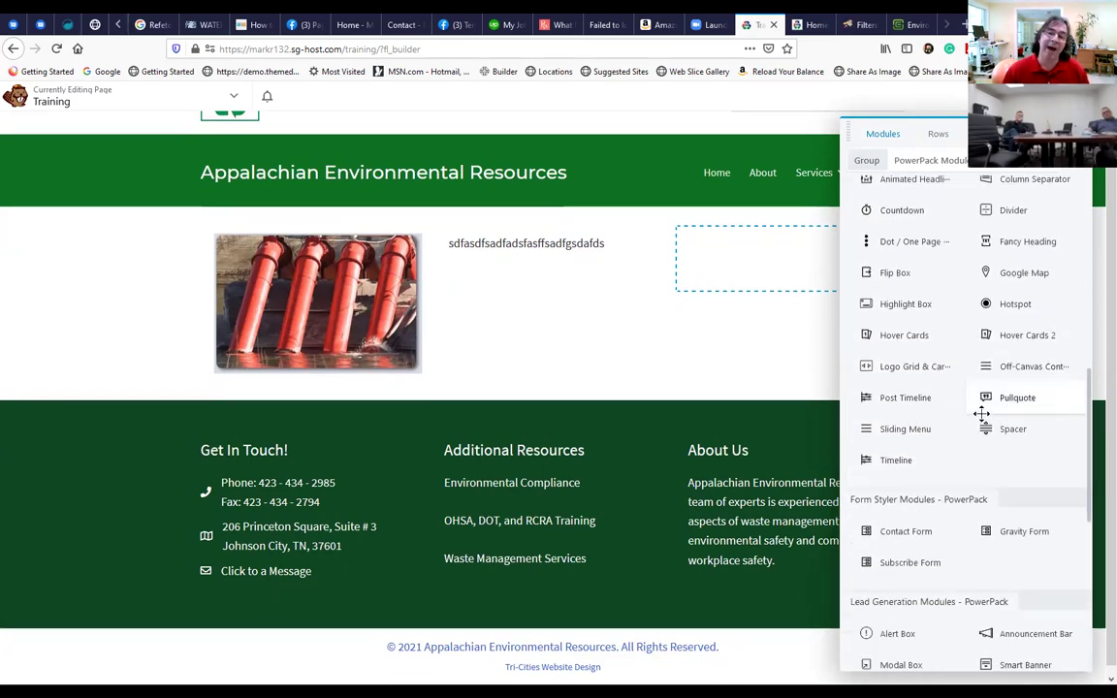
scroll(936, 437, "down", 3)
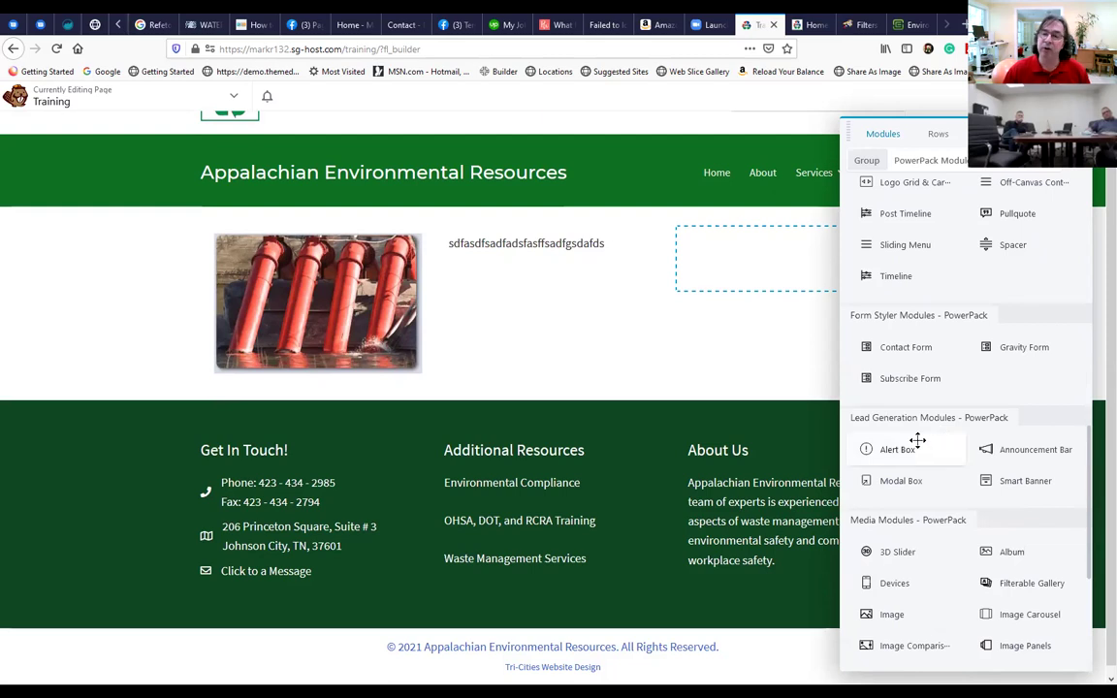
scroll(960, 485, "down", 5)
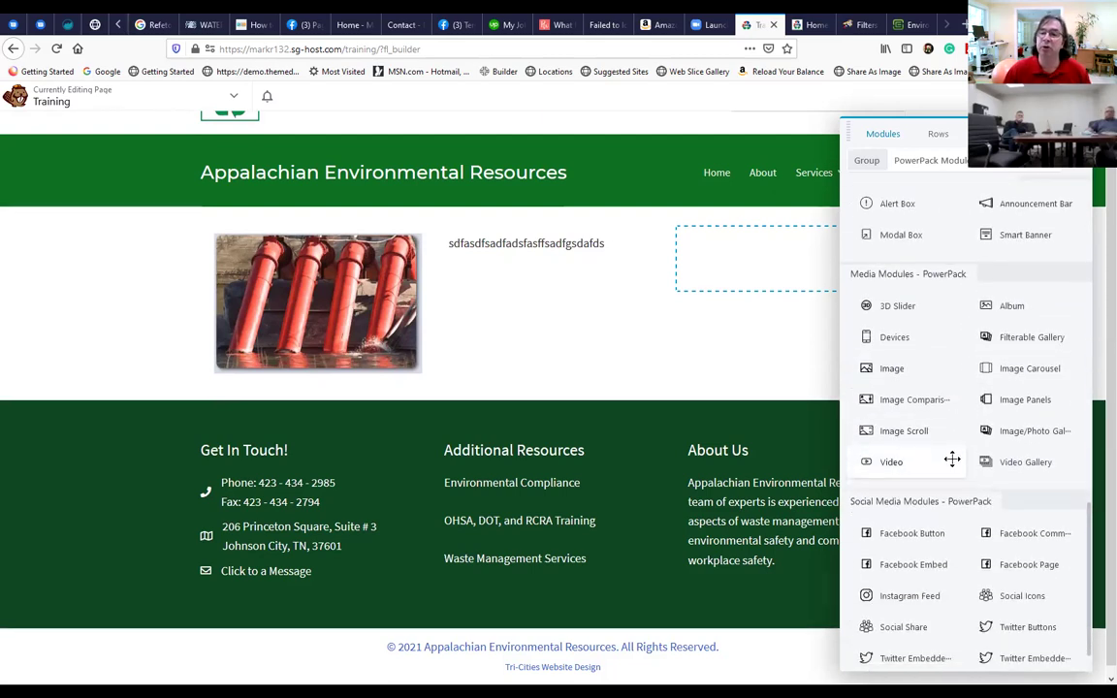
scroll(949, 436, "down", 1)
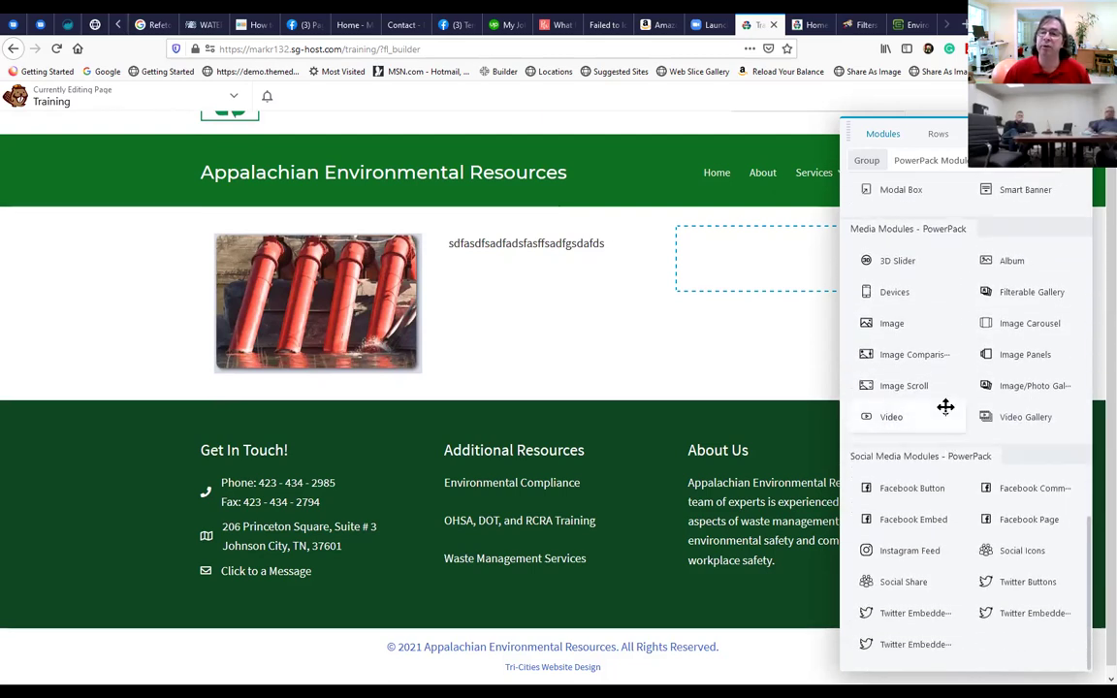
Switch the module group to UABB Modules and look through its content, creative and extra modules.
left_click(954, 165)
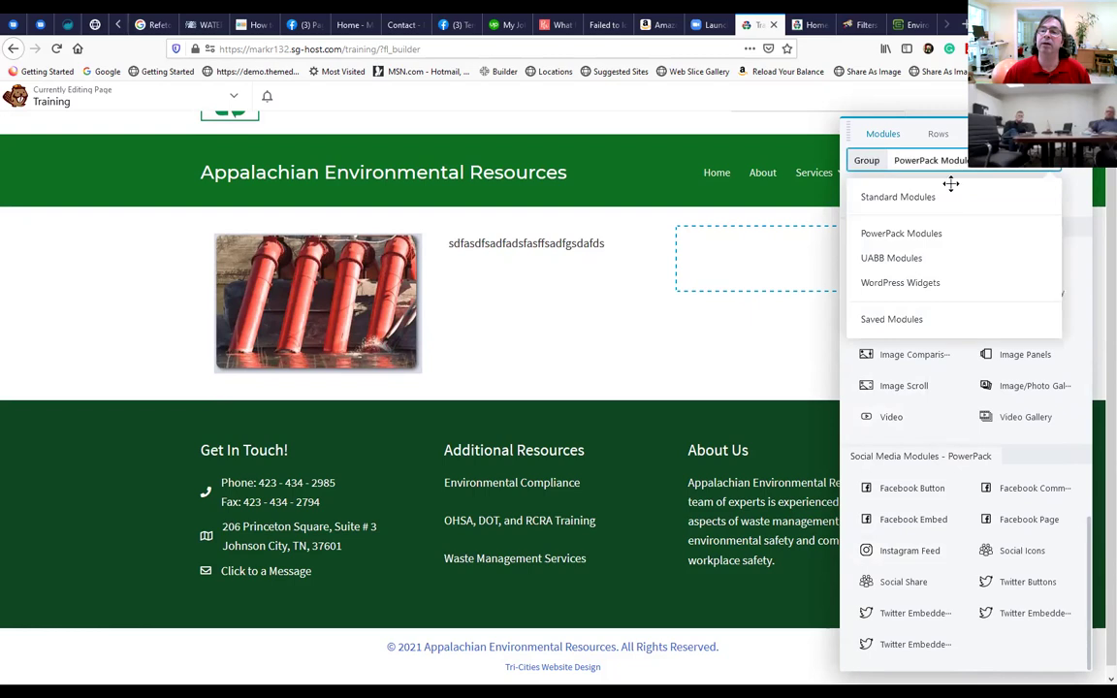
left_click(921, 259)
scroll(941, 407, "down", 9)
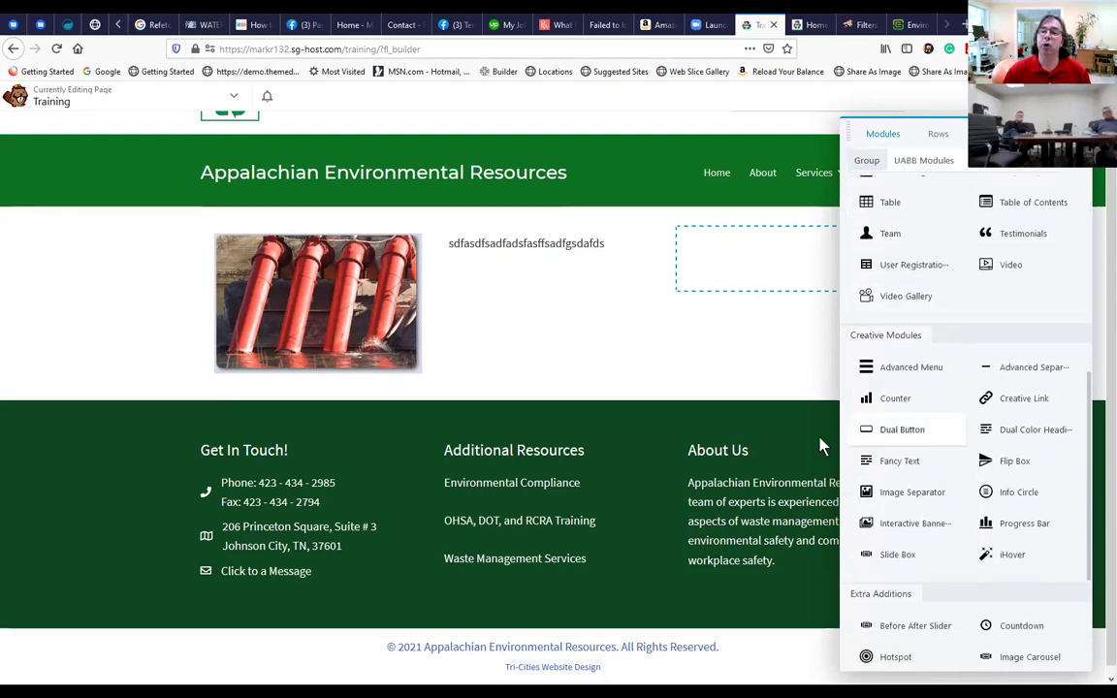
scroll(892, 406, "down", 1)
scroll(892, 398, "up", 6)
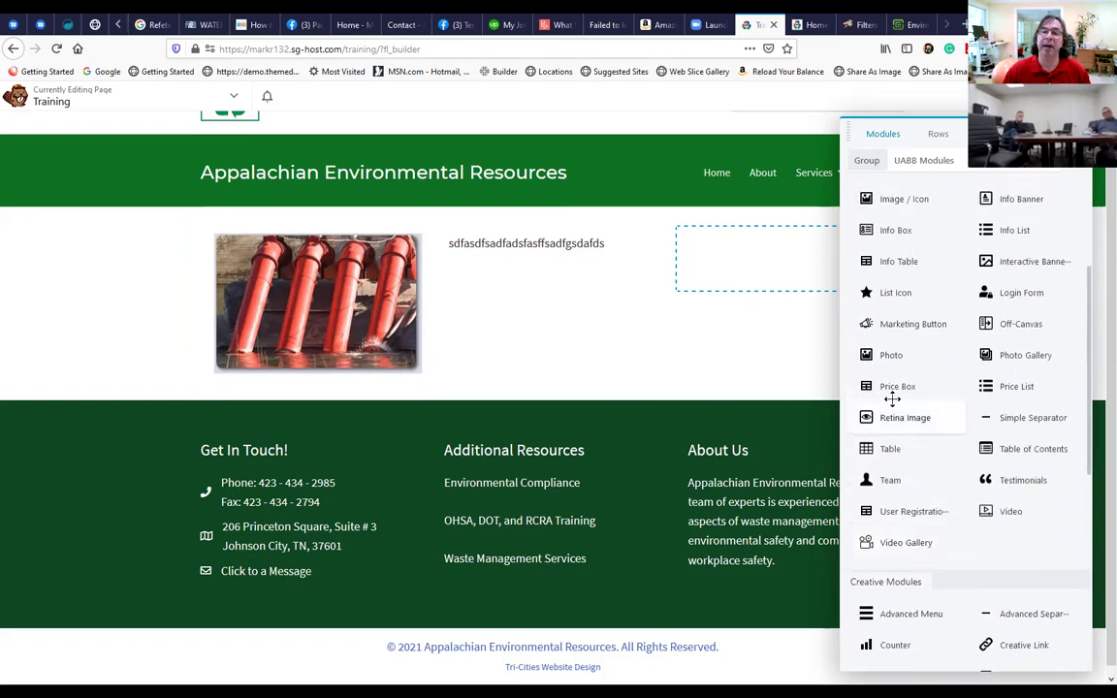
scroll(887, 400, "up", 3)
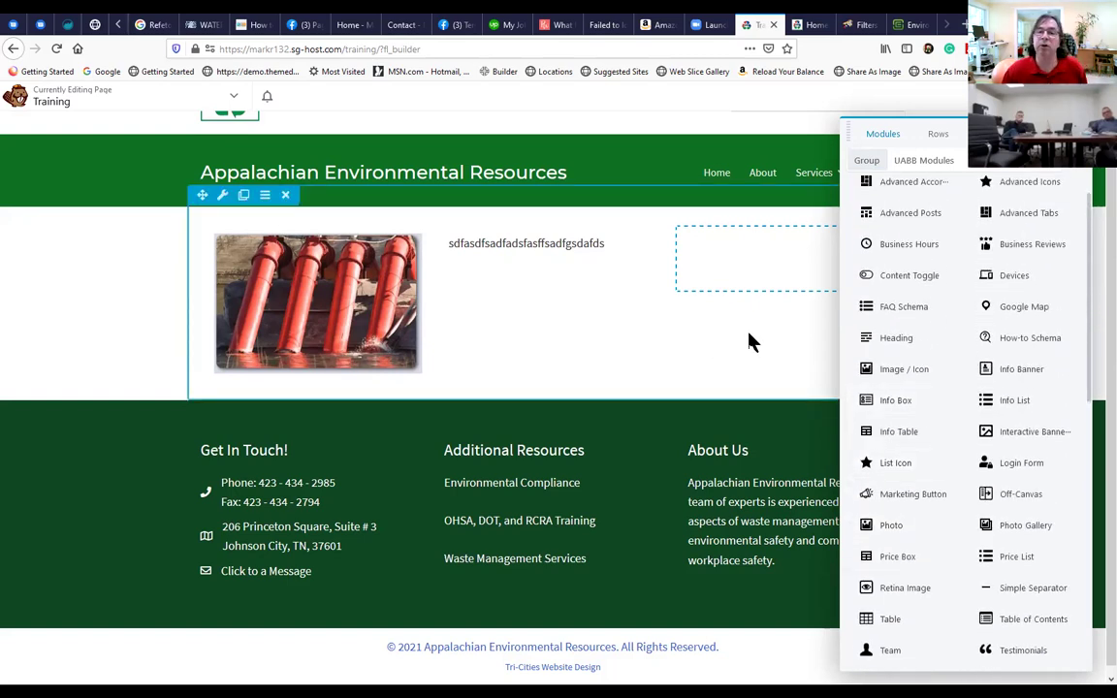
scroll(751, 341, "up", 1)
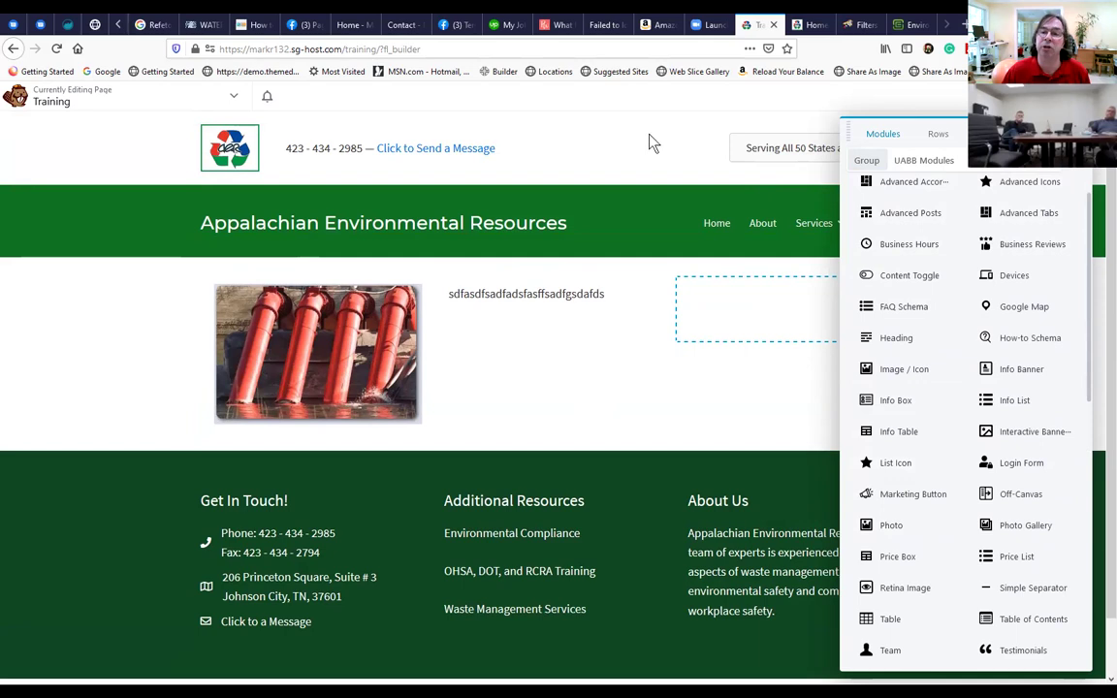
left_click(1047, 96)
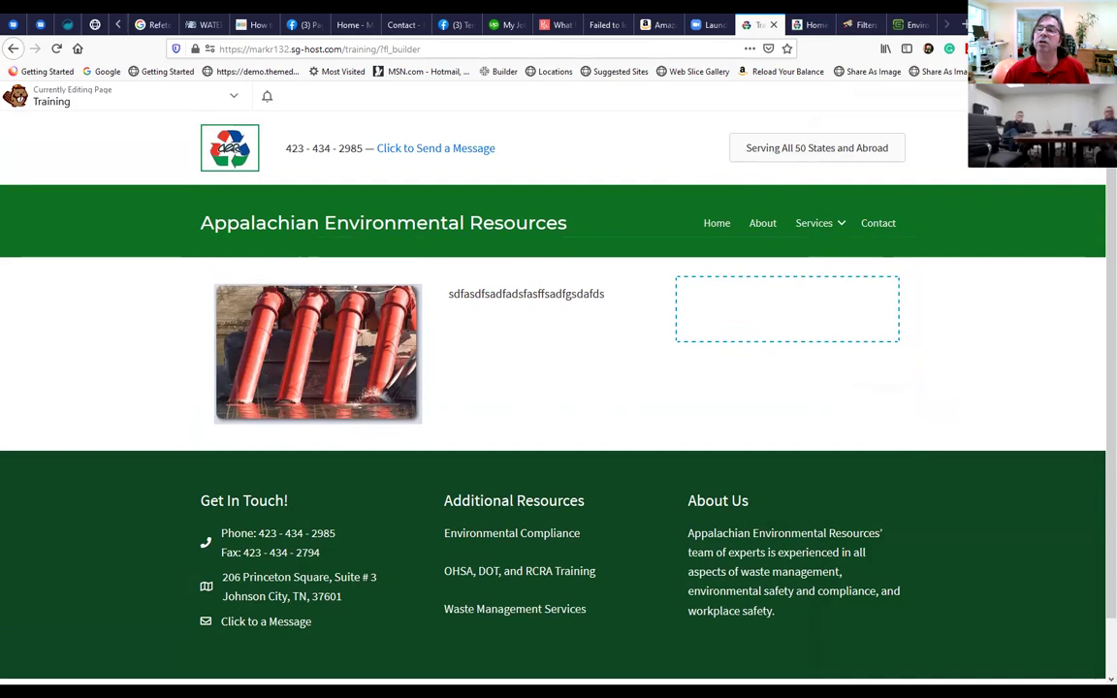
left_click(1047, 96)
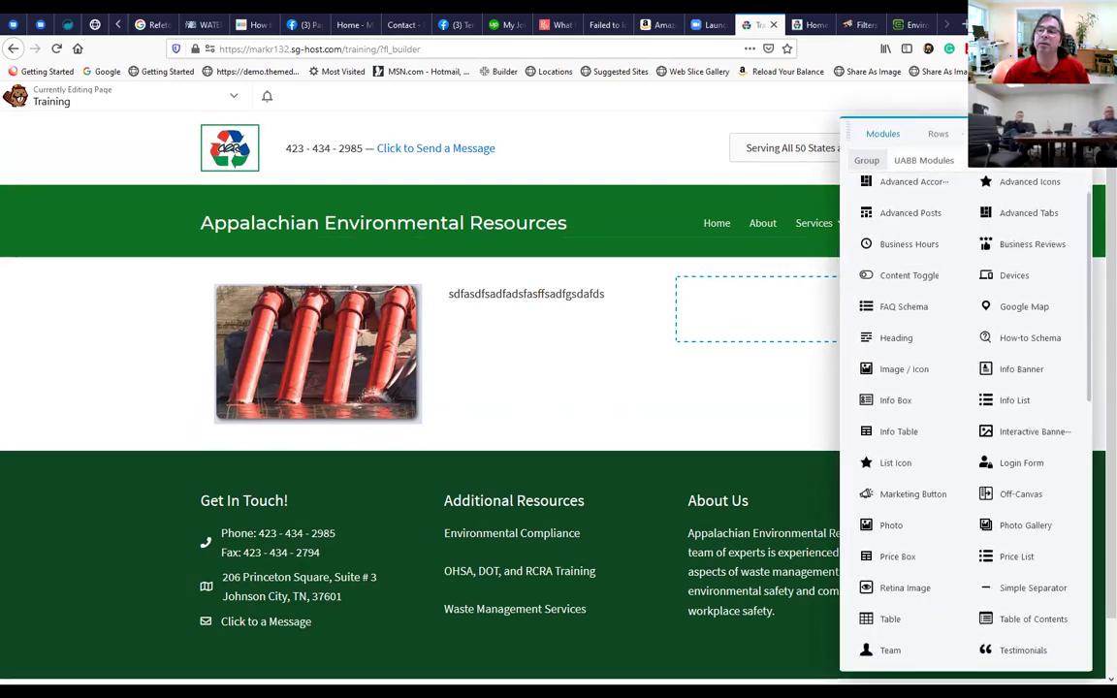
Browse the landing page templates and replace the Training page's existing layout with the Hope template.
left_click(995, 134)
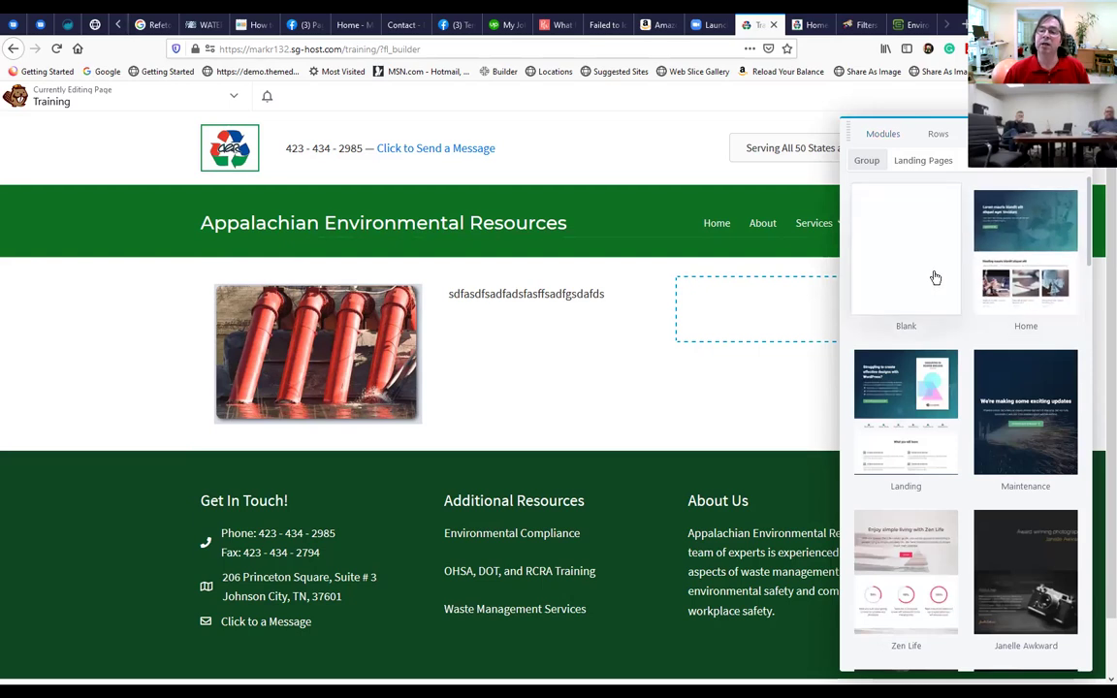
scroll(937, 280, "down", 5)
scroll(936, 290, "down", 10)
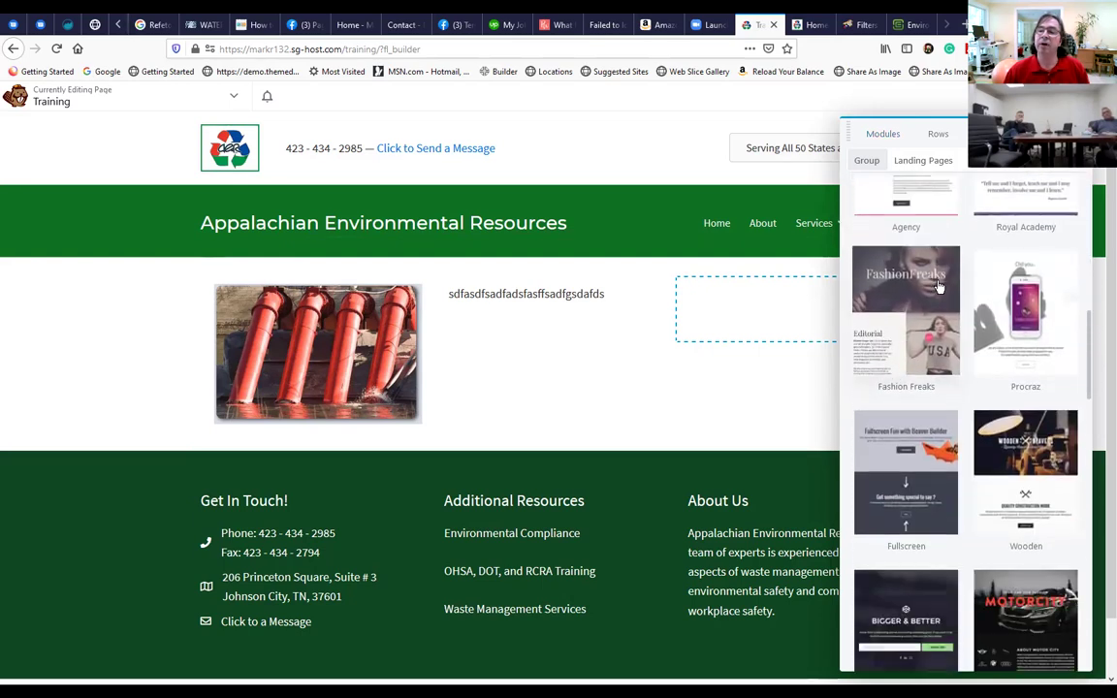
scroll(936, 303, "down", 5)
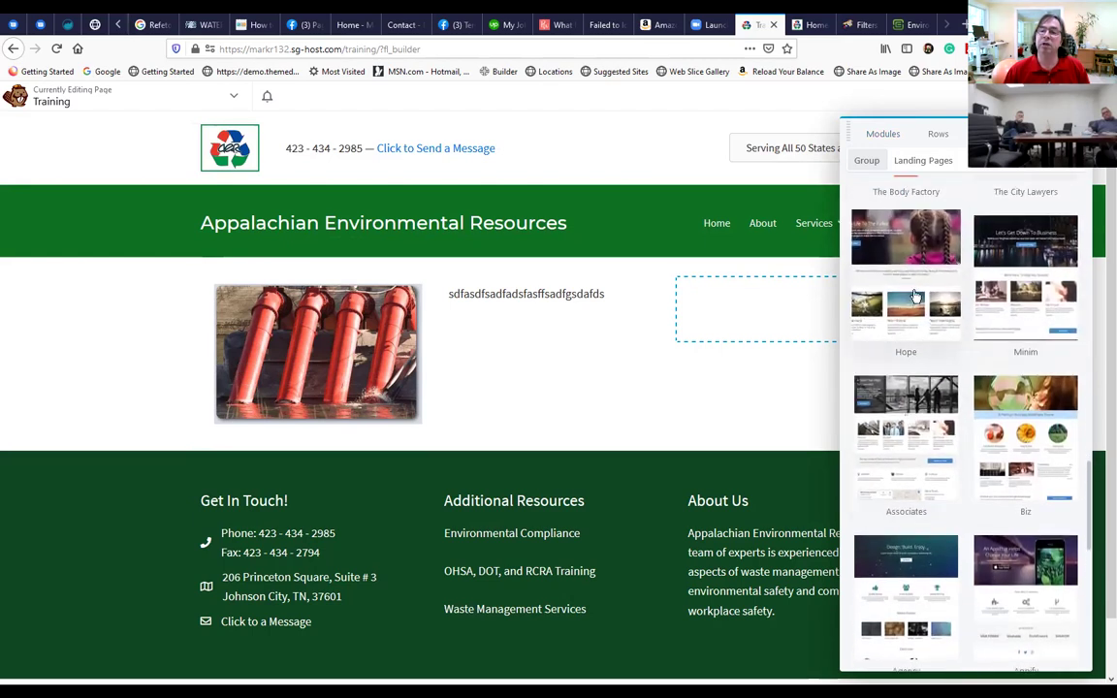
left_click(931, 313)
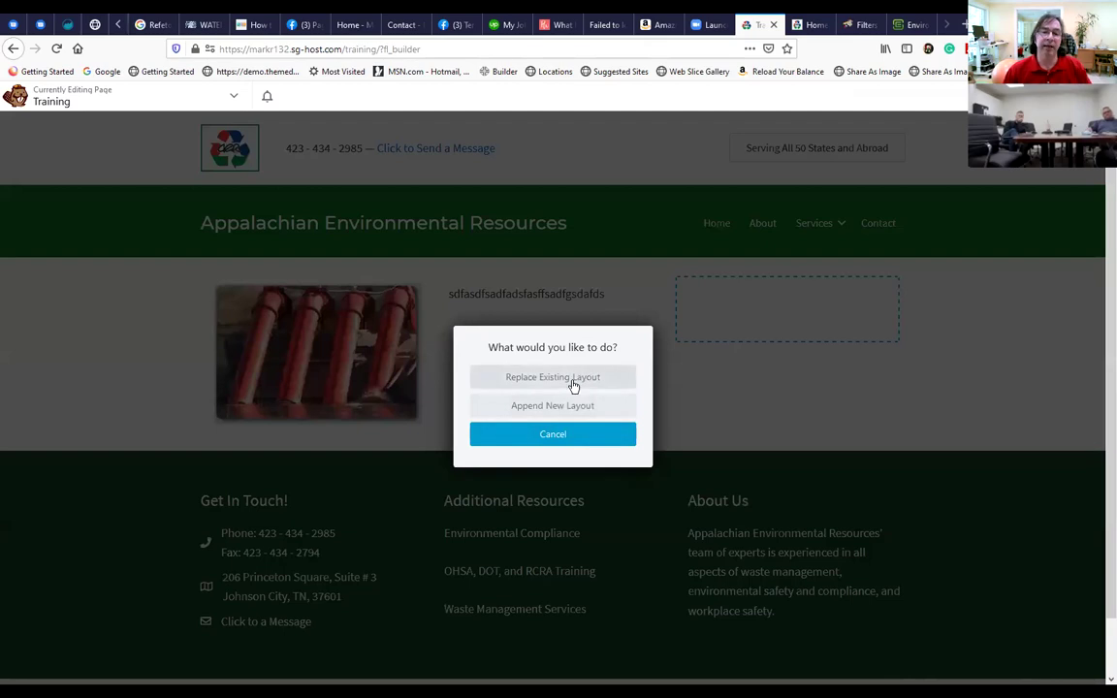
left_click(568, 385)
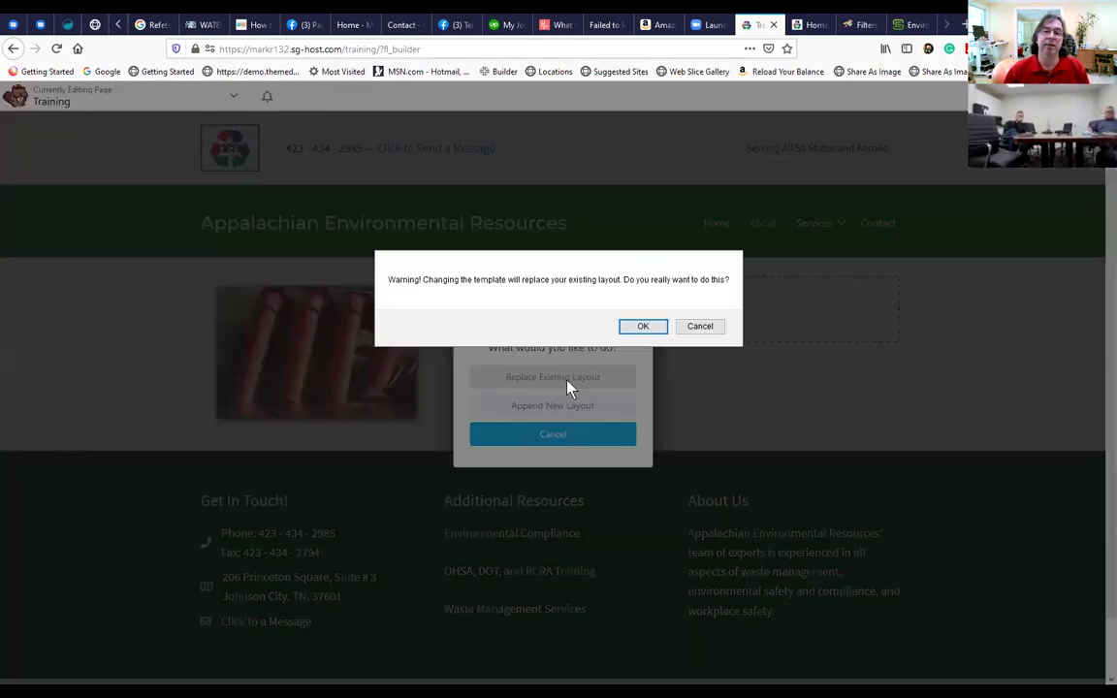
left_click(630, 327)
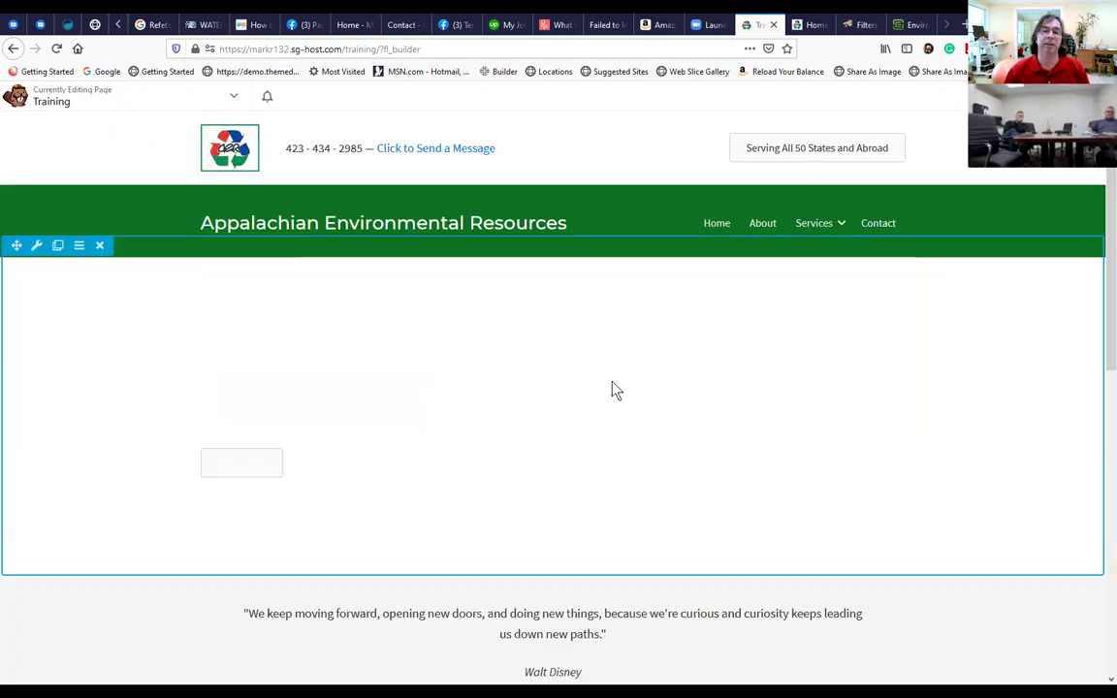
Review the Hope layout on the page, from the hero row and quote to the three feature columns.
scroll(503, 453, "down", 3)
scroll(504, 455, "down", 3)
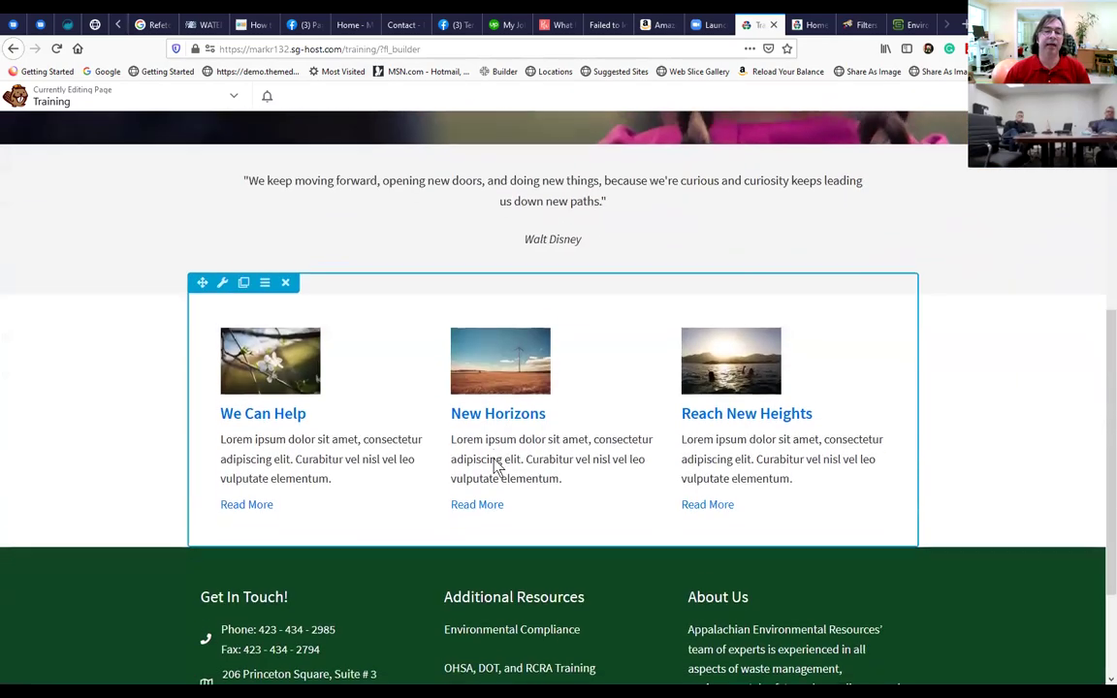
scroll(386, 485, "up", 1)
scroll(402, 251, "up", 3)
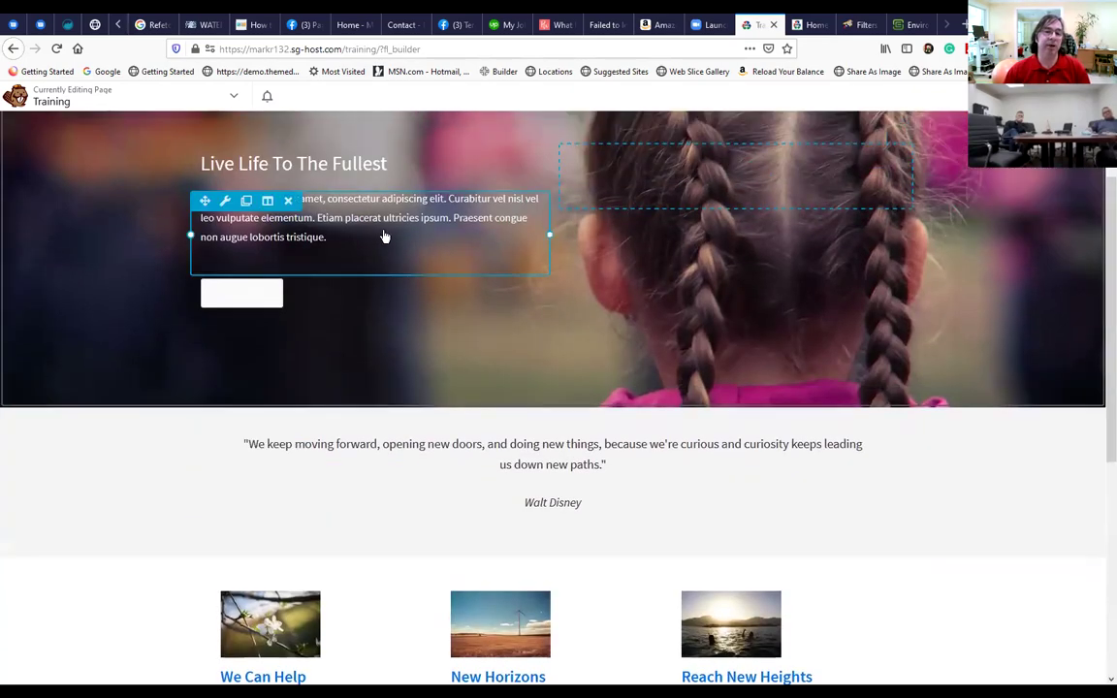
scroll(571, 319, "up", 2)
scroll(441, 510, "down", 2)
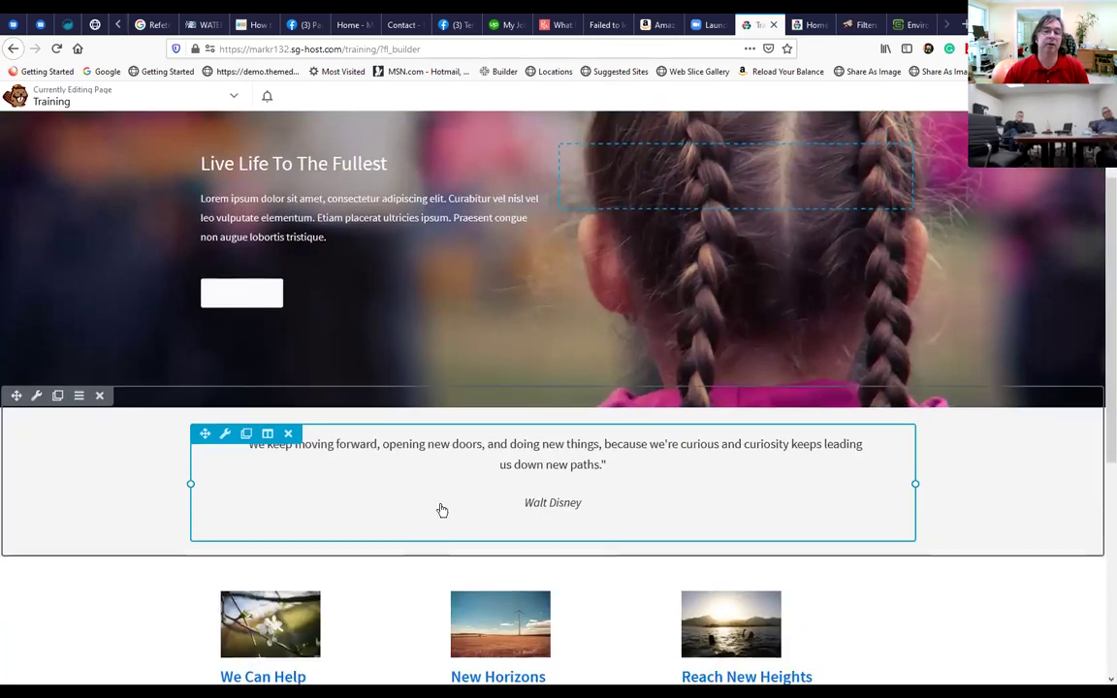
scroll(543, 504, "down", 2)
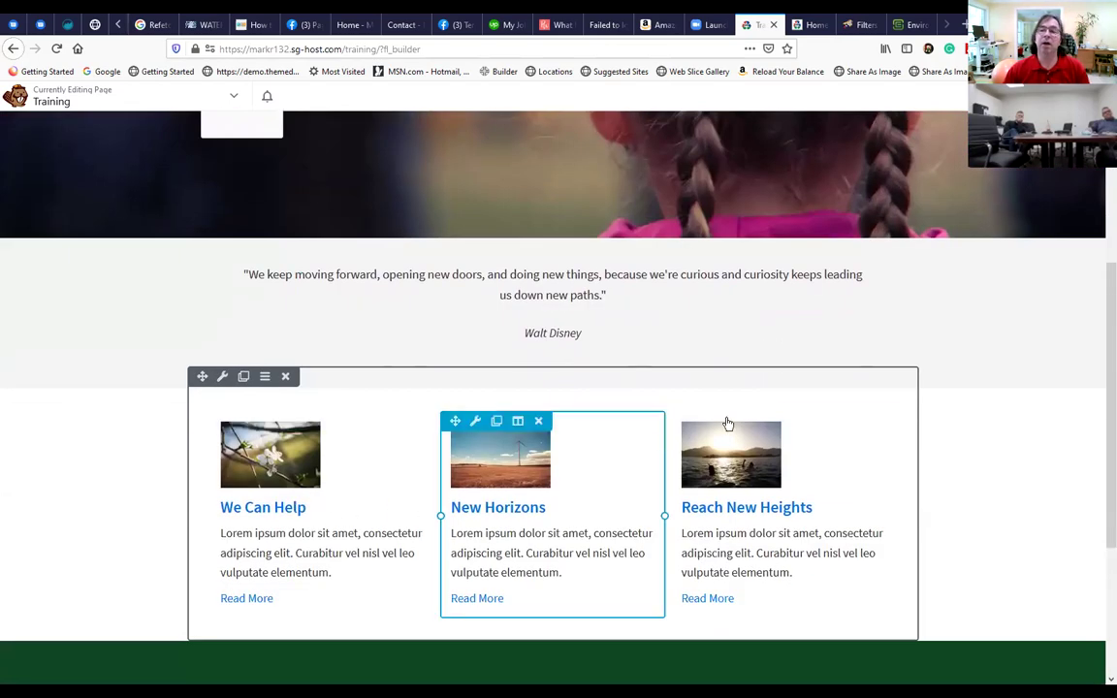
scroll(625, 446, "up", 1)
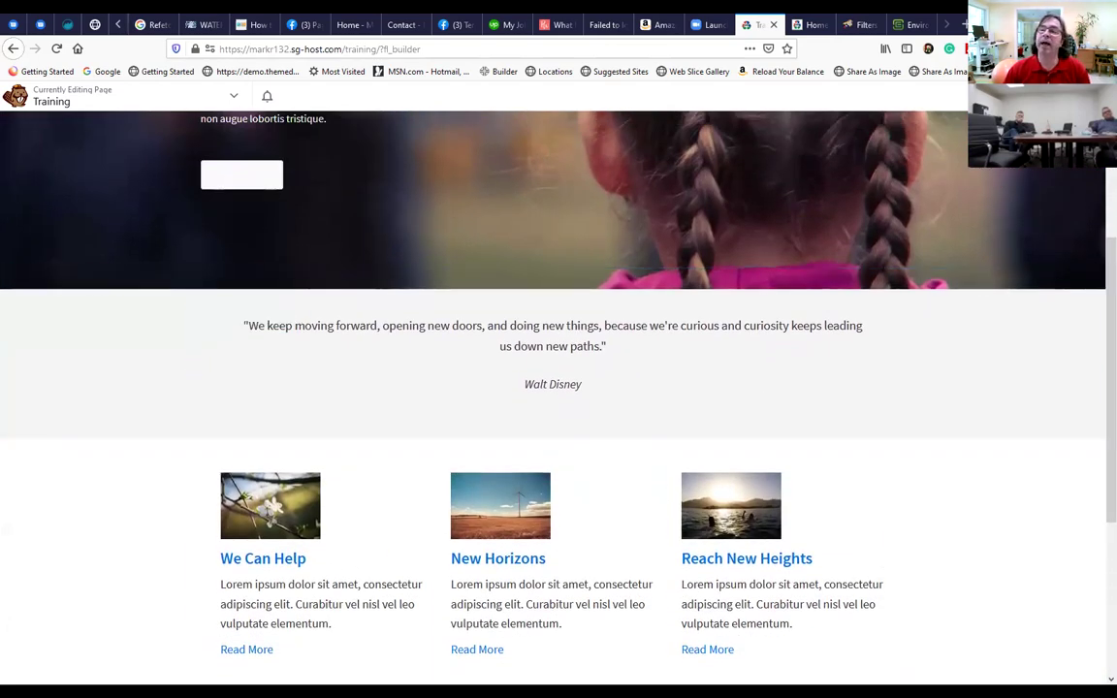
Switch the templates to the Content Pages group and replace the existing layout with the About Us template showing the Company banner.
left_click(1054, 96)
left_click(985, 167)
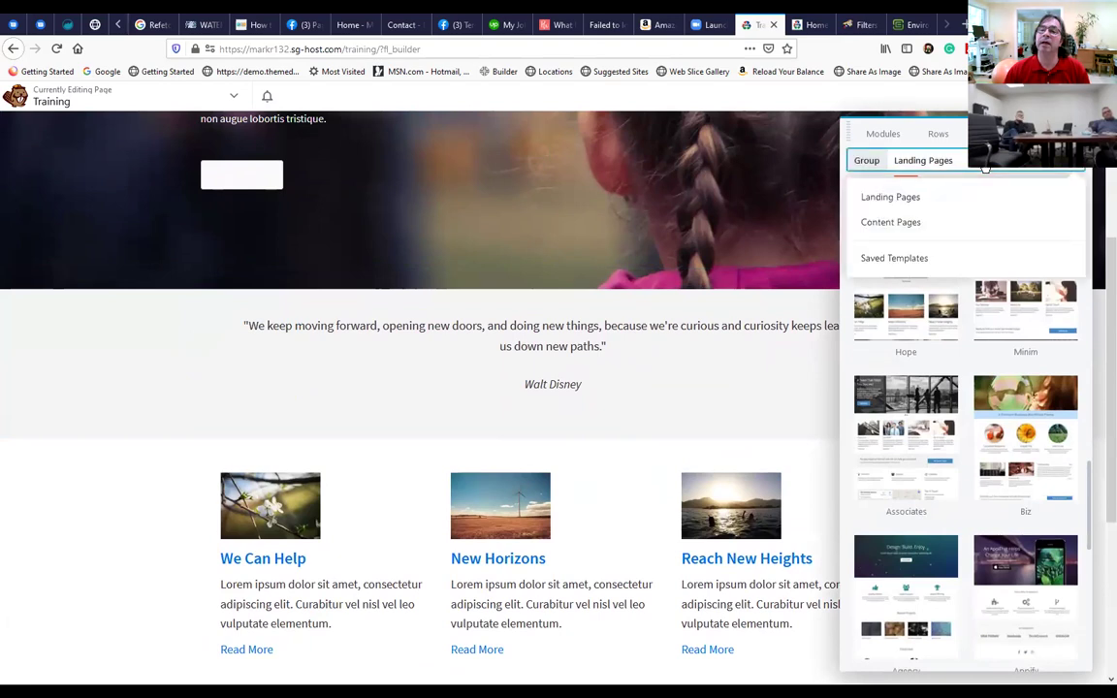
left_click(902, 229)
scroll(947, 419, "down", 1)
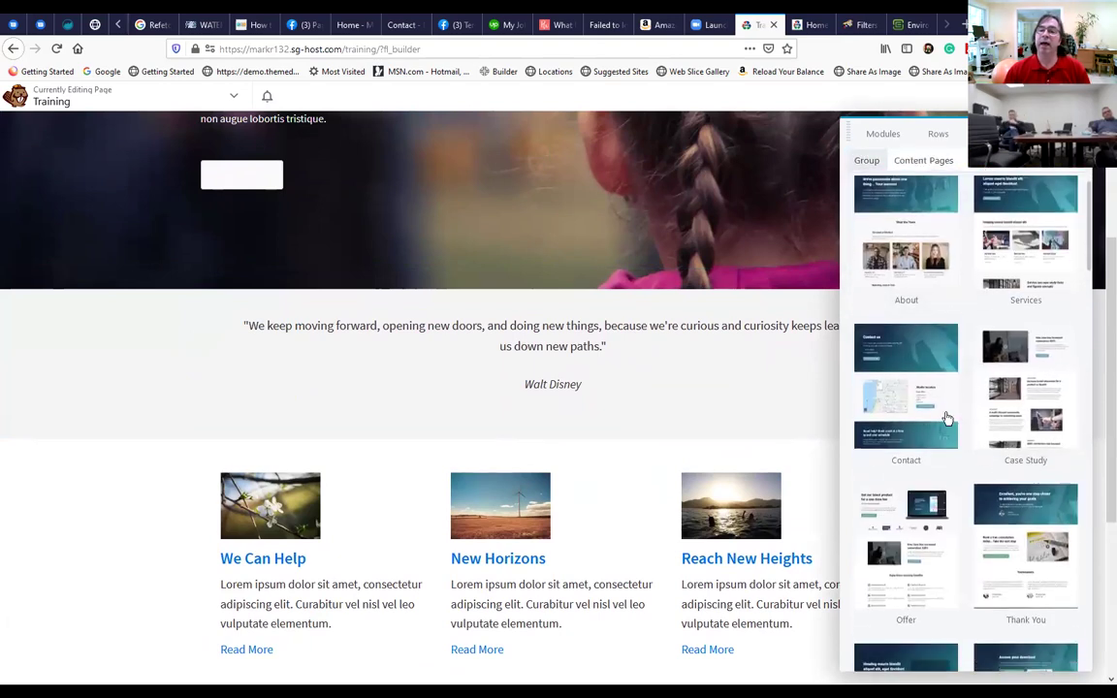
scroll(899, 435, "down", 2)
scroll(904, 438, "down", 4)
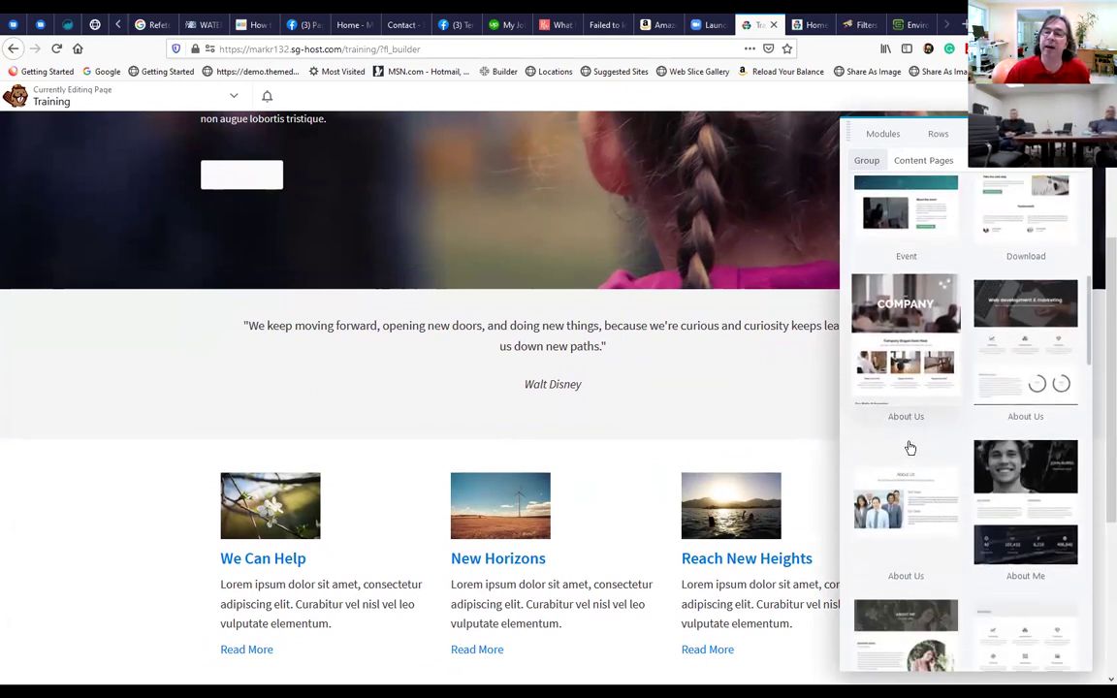
scroll(910, 447, "down", 1)
left_click(921, 254)
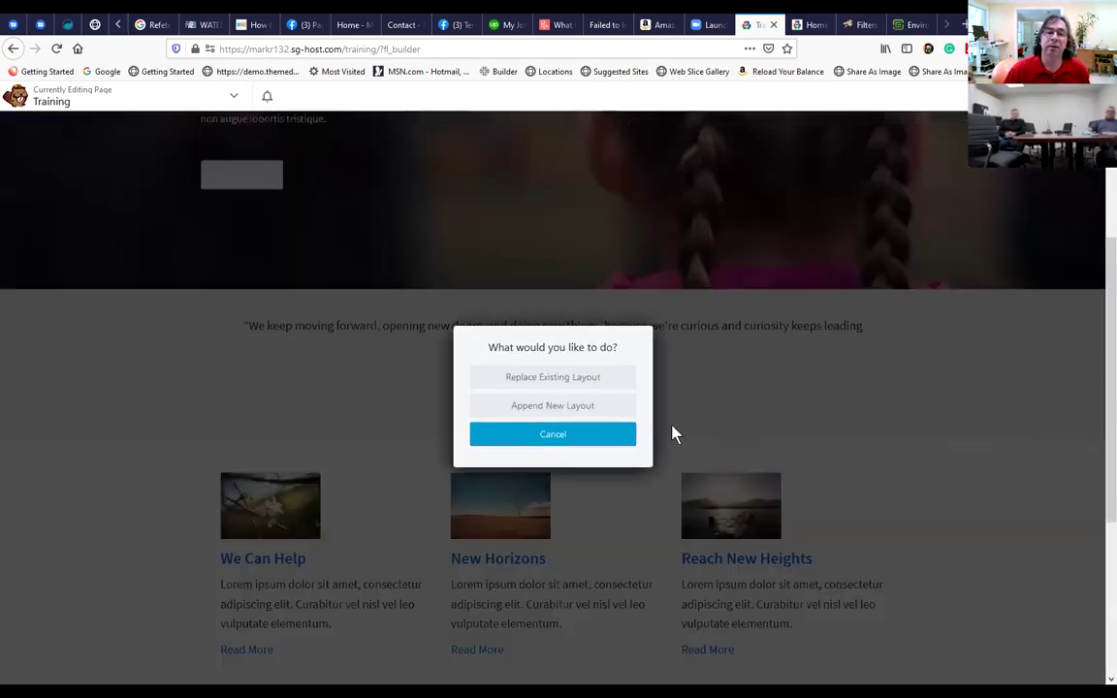
left_click(588, 379)
left_click(642, 328)
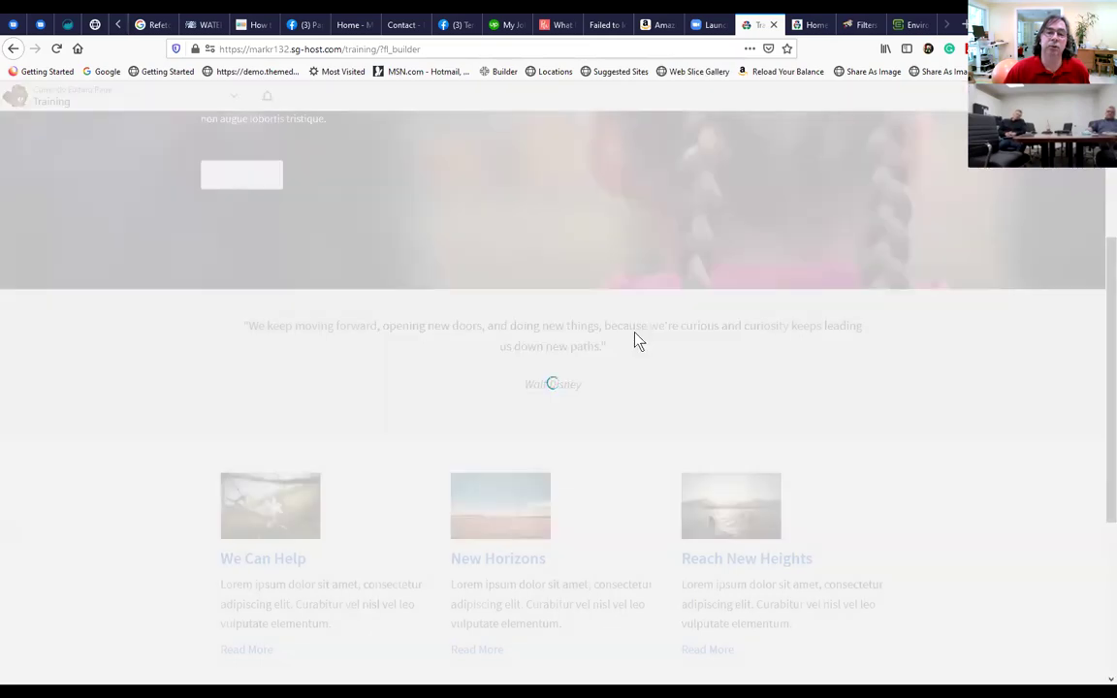
Look through the About Us layout and delete the row with the three team member portraits.
scroll(548, 467, "up", 4)
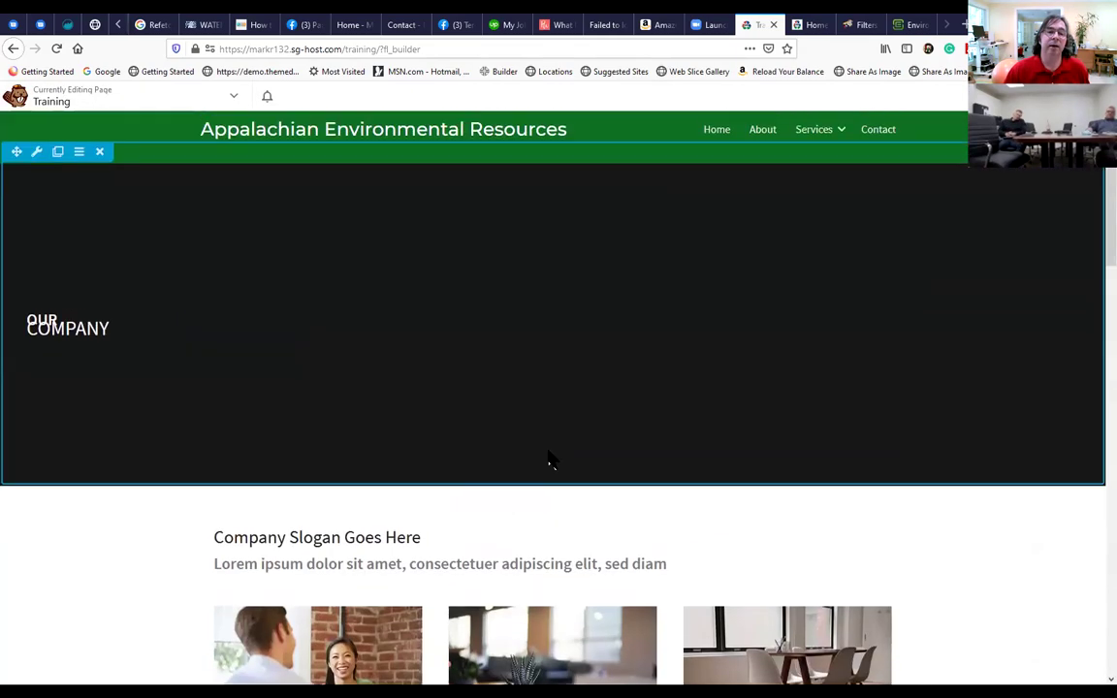
scroll(399, 496, "down", 3)
scroll(408, 496, "down", 6)
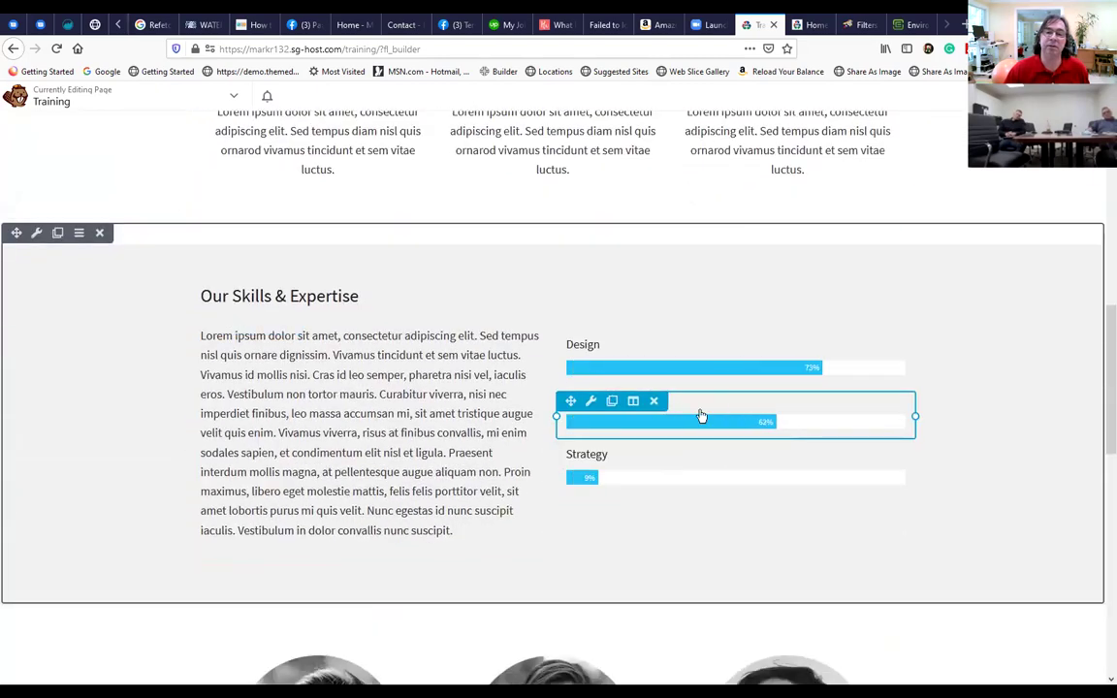
scroll(737, 451, "down", 3)
scroll(658, 499, "down", 10)
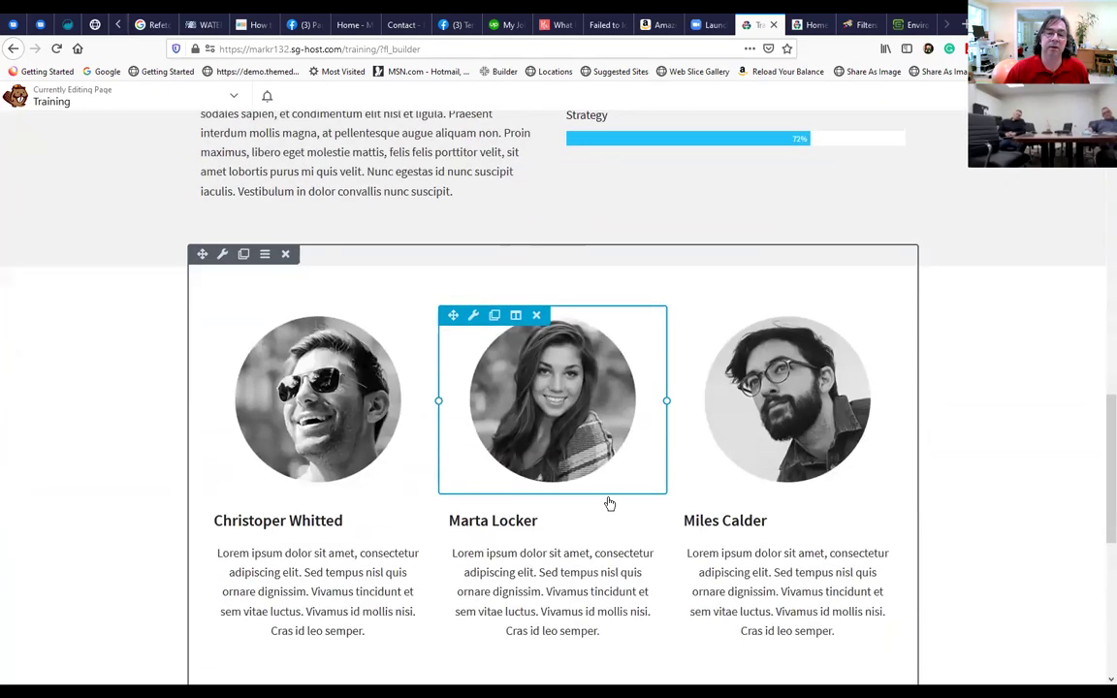
scroll(841, 446, "up", 3)
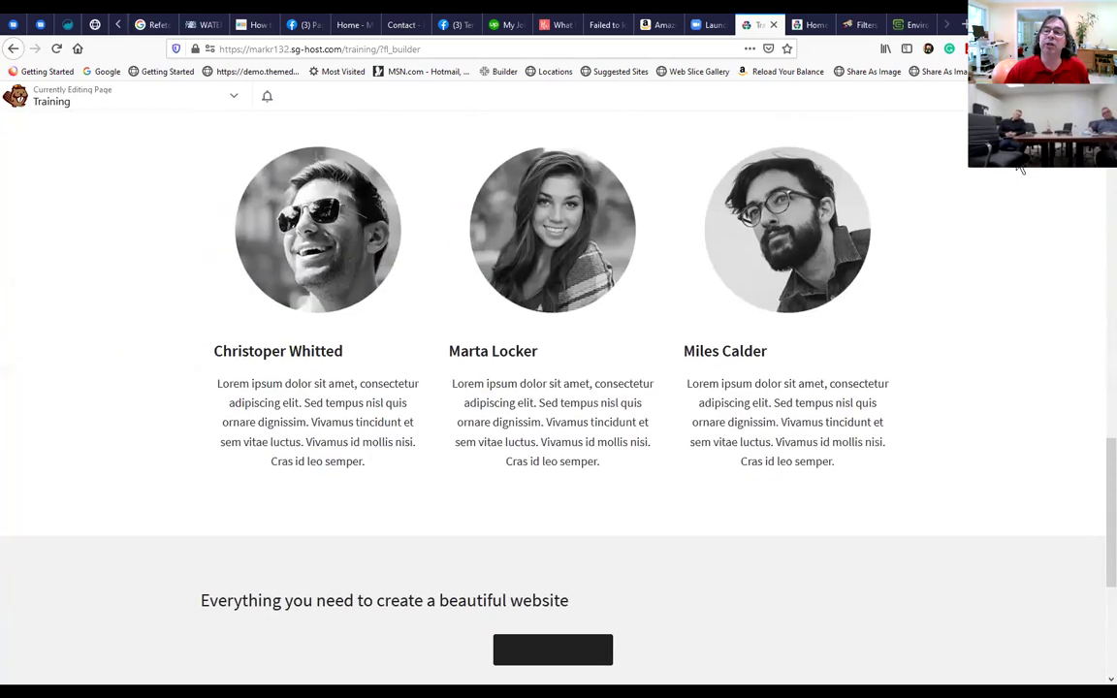
scroll(291, 407, "up", 6)
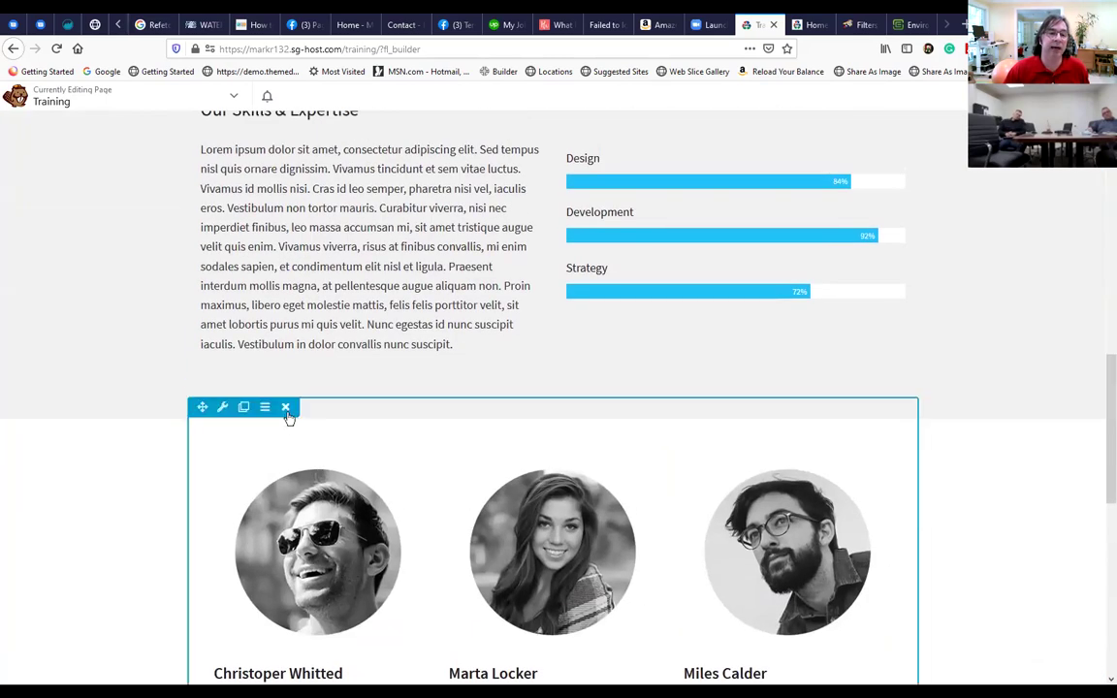
left_click(286, 408)
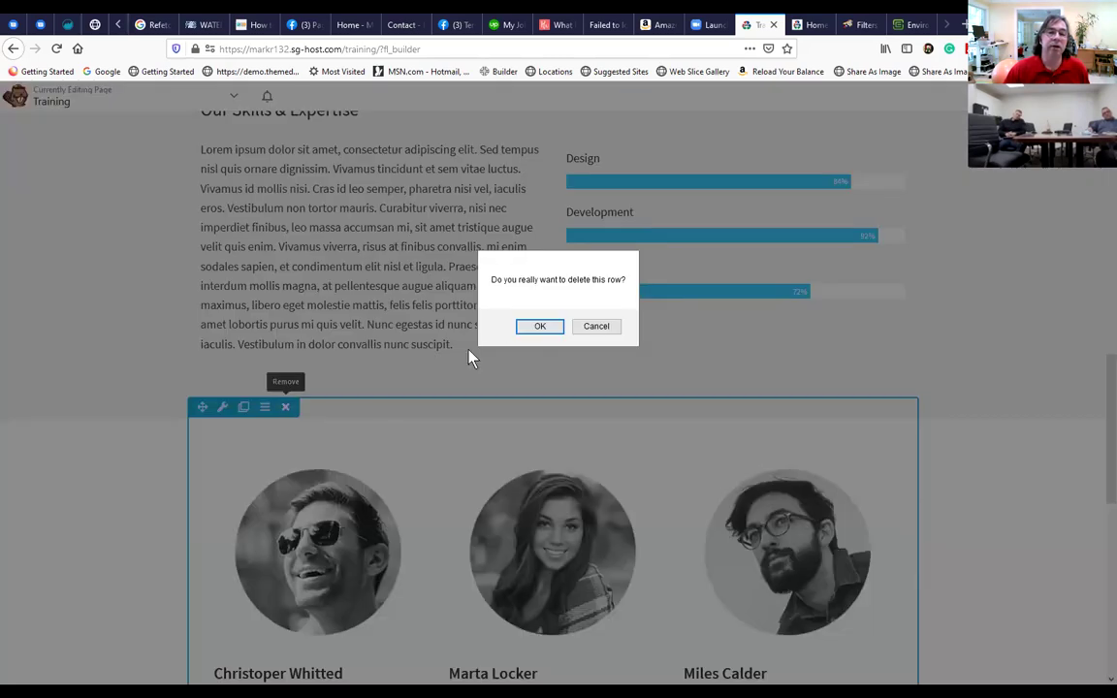
left_click(540, 326)
Delete the Our Skills & Expertise row from the page.
scroll(335, 436, "up", 5)
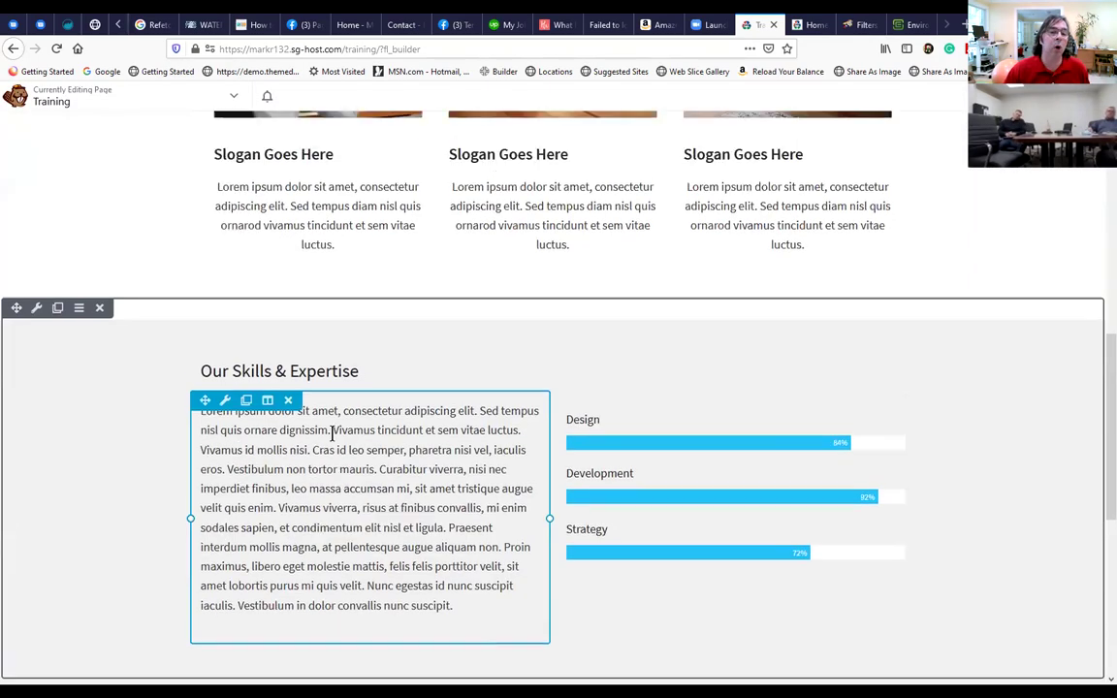
scroll(331, 433, "up", 3)
left_click(101, 488)
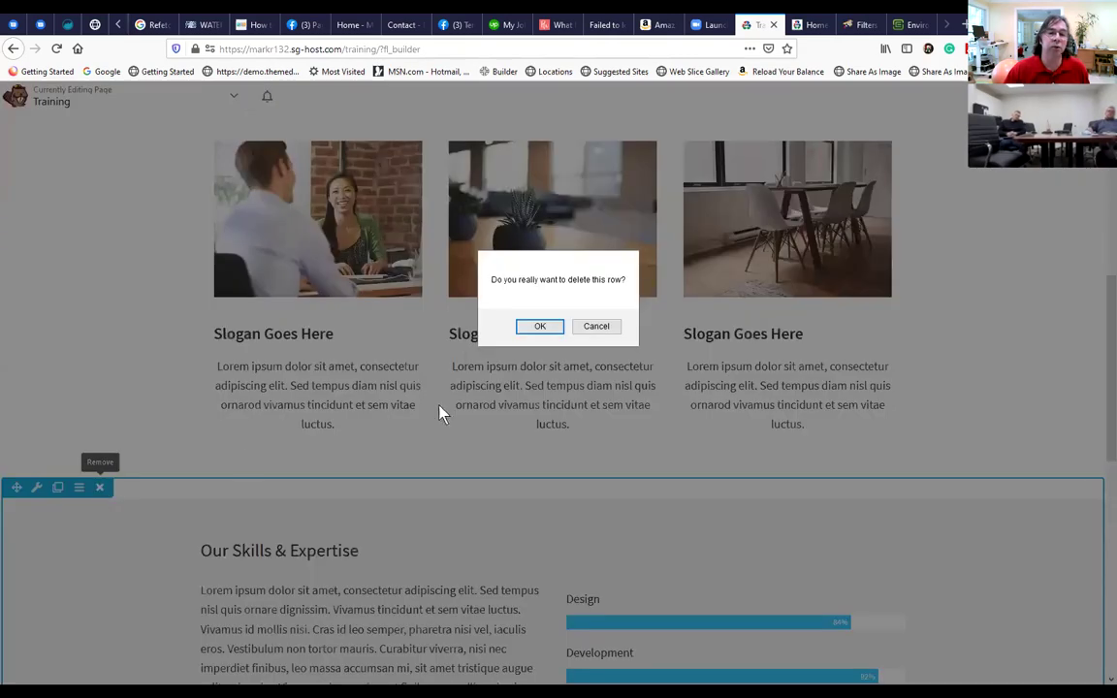
left_click(533, 326)
scroll(423, 374, "up", 2)
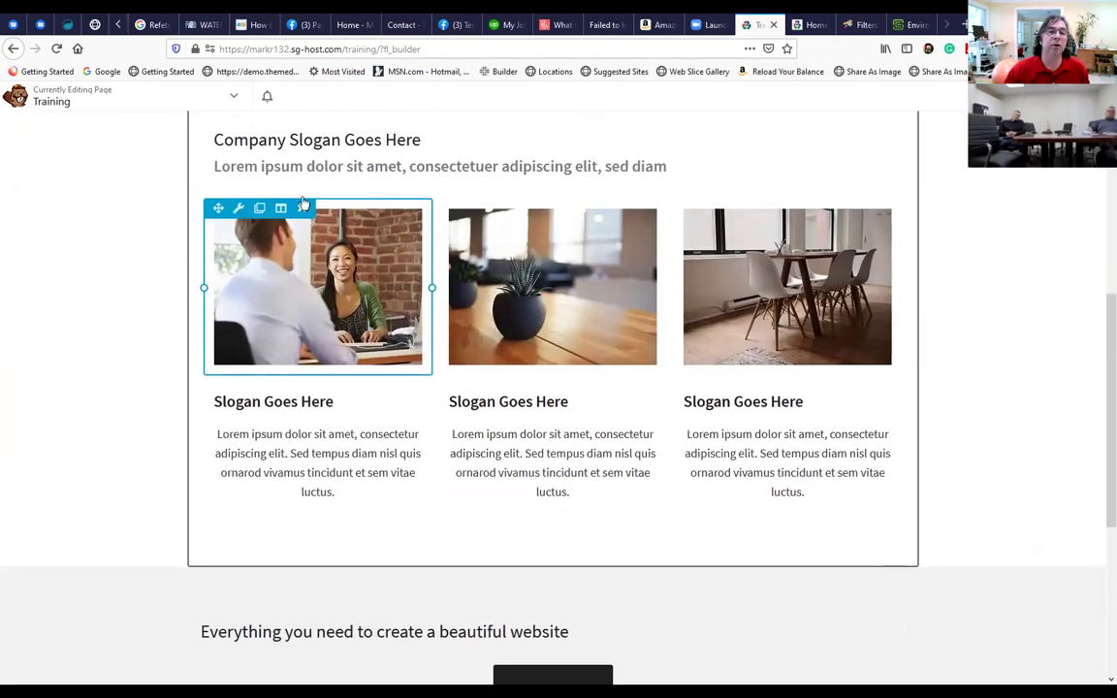
left_click(302, 209)
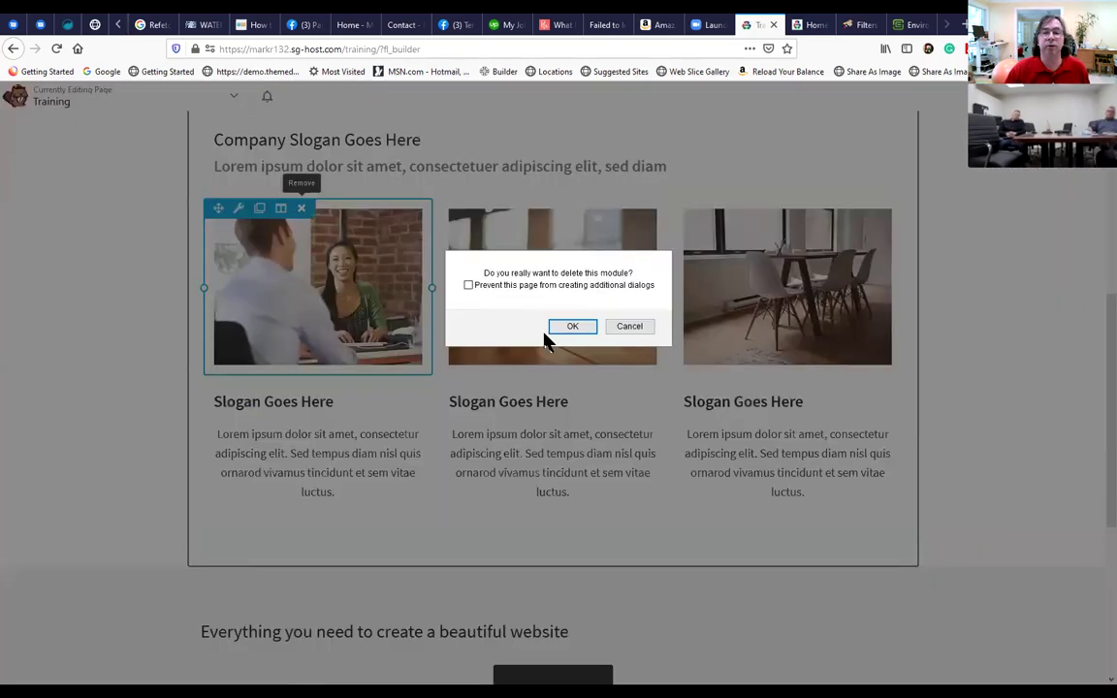
left_click(637, 330)
Insert a 2 Columns row between the dark Our Company row and the Company Slogan row.
scroll(918, 167, "up", 4)
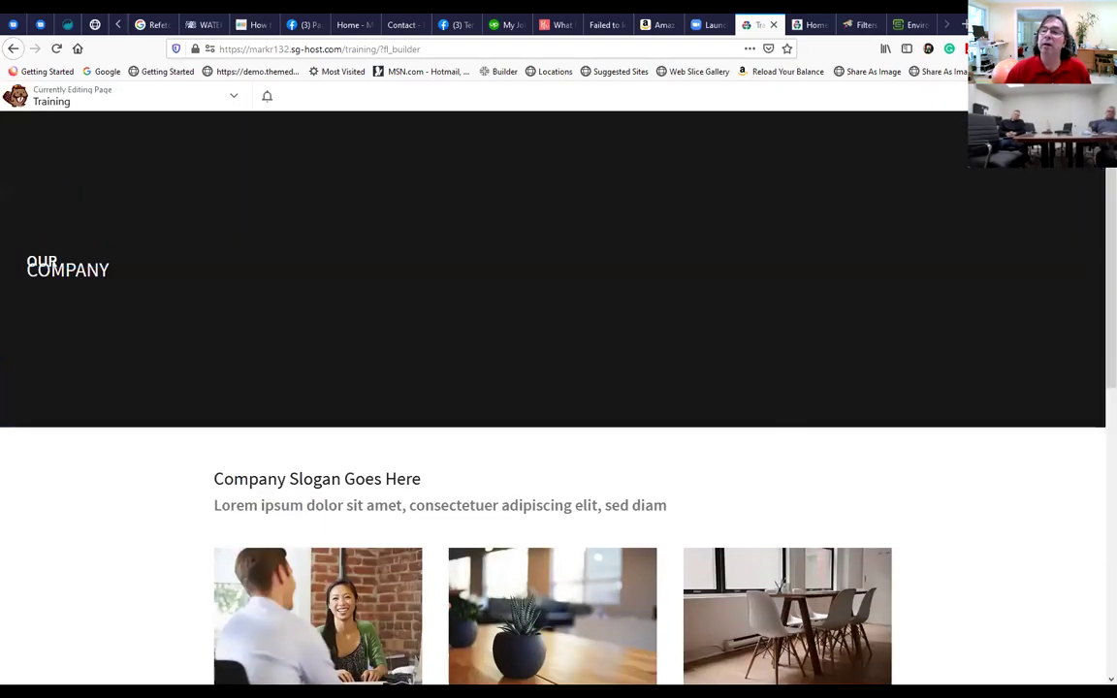
left_click(1059, 96)
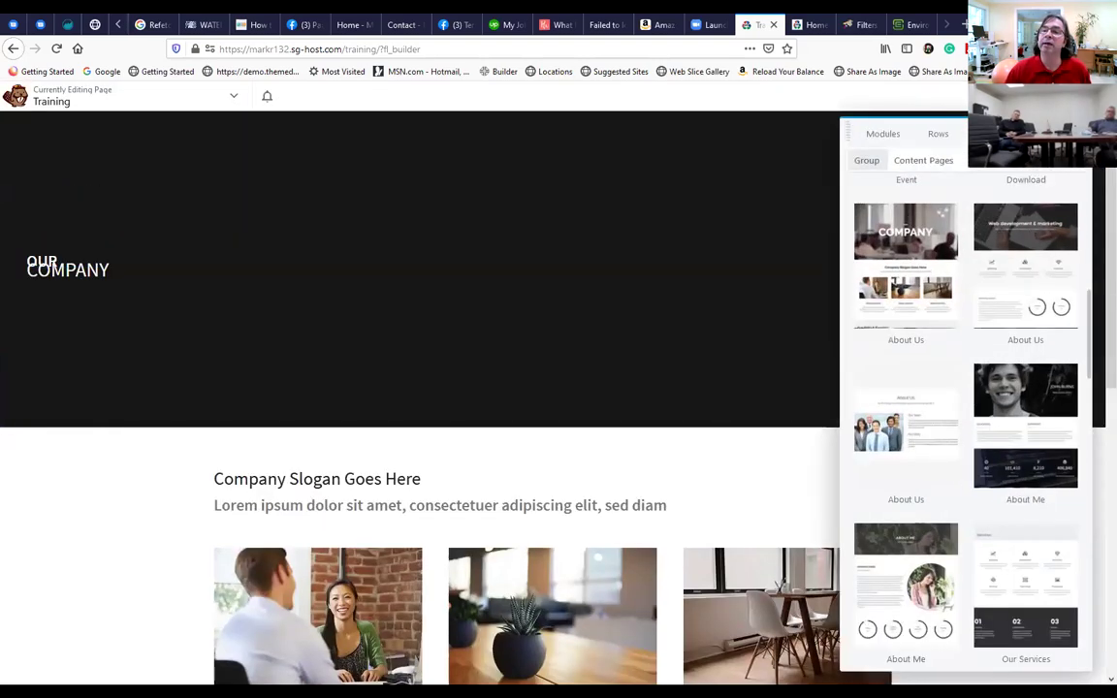
left_click(949, 138)
left_click_drag(1022, 200, 399, 549)
Move the meeting photo into the new row's left column and the "Company Slogan Goes Here" heading into its right column.
scroll(275, 640, "down", 2)
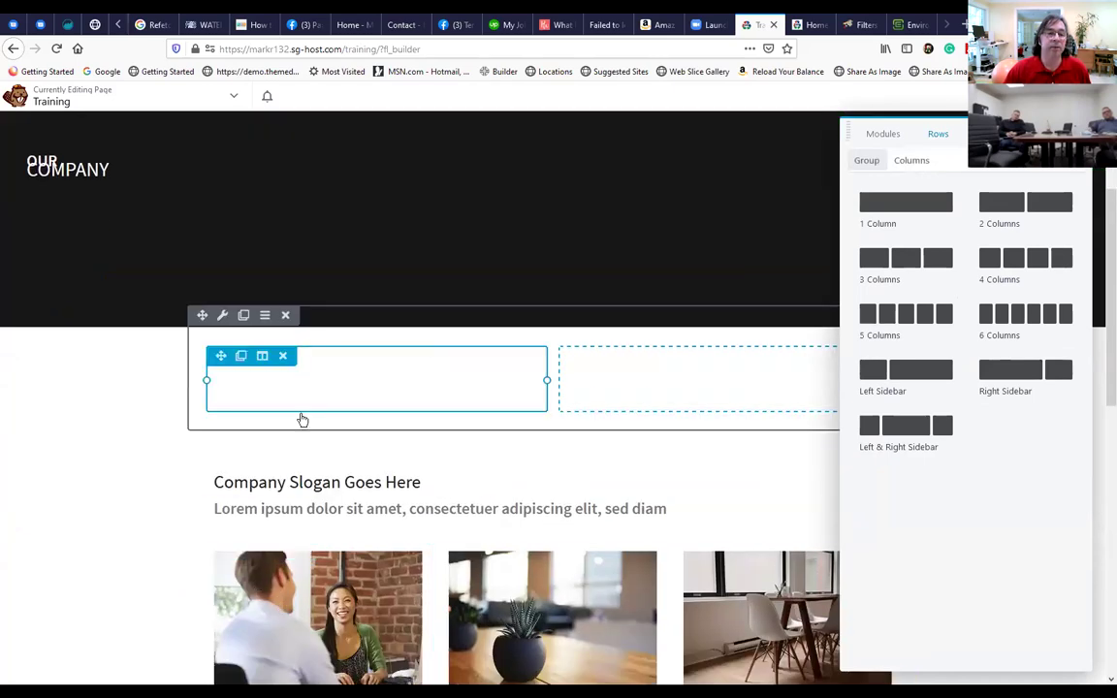
left_click_drag(218, 549, 287, 316)
scroll(347, 473, "down", 3)
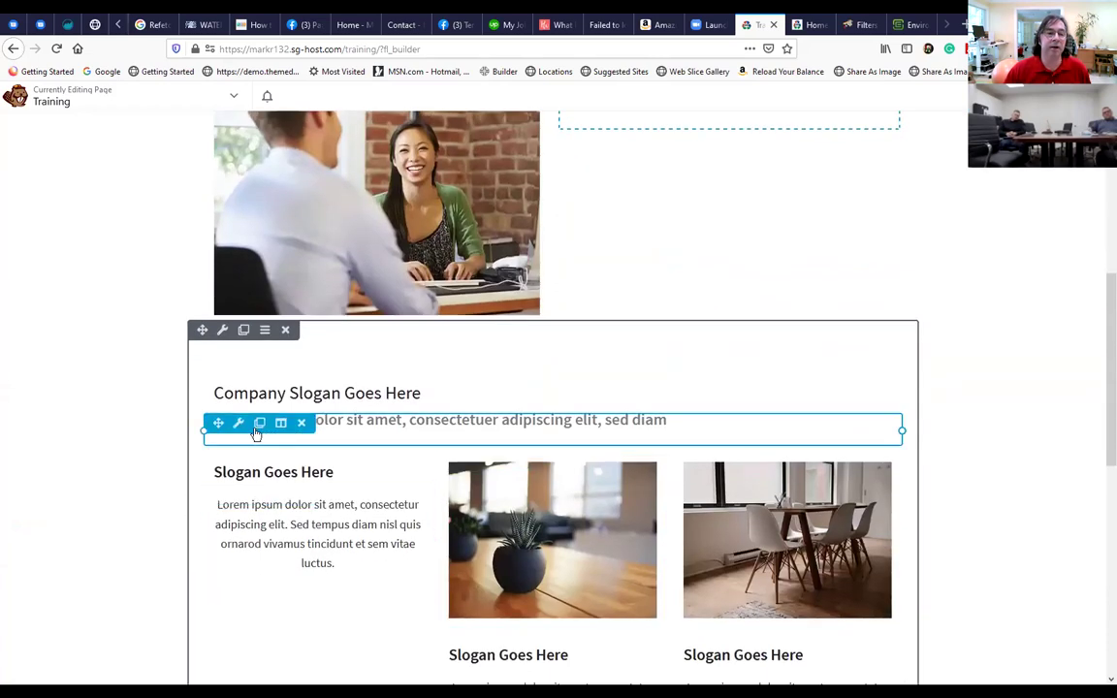
left_click_drag(218, 381, 636, 143)
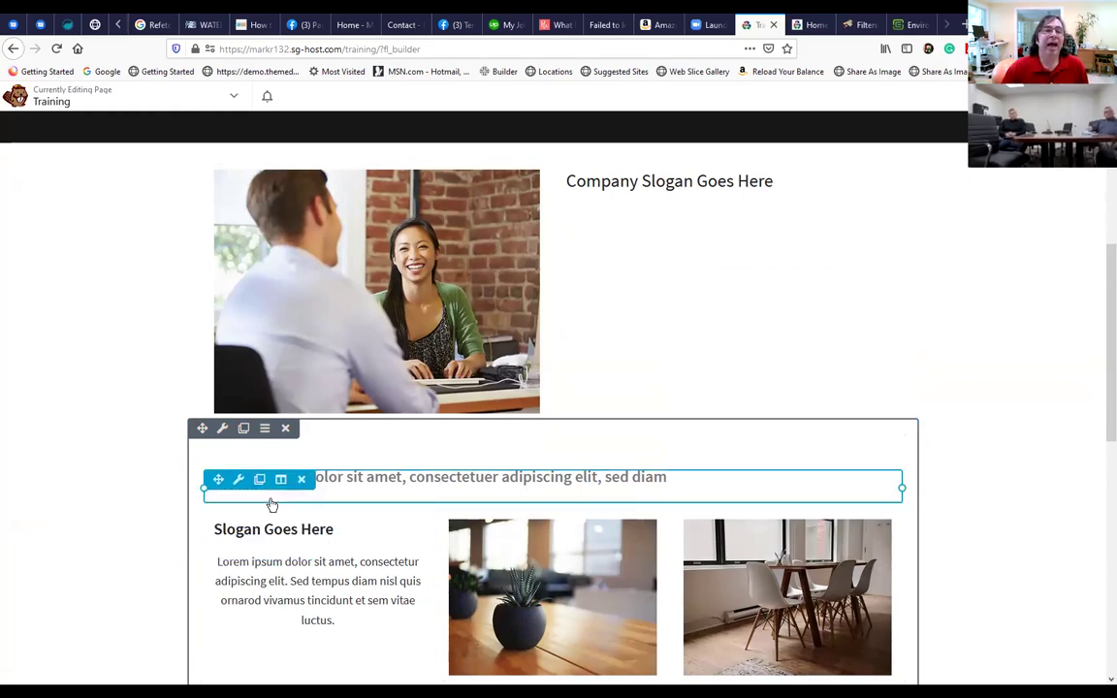
Review the Training page's layout, finish editing it and return to the page's front-end view.
scroll(241, 466, "up", 3)
scroll(254, 469, "down", 5)
scroll(236, 479, "down", 4)
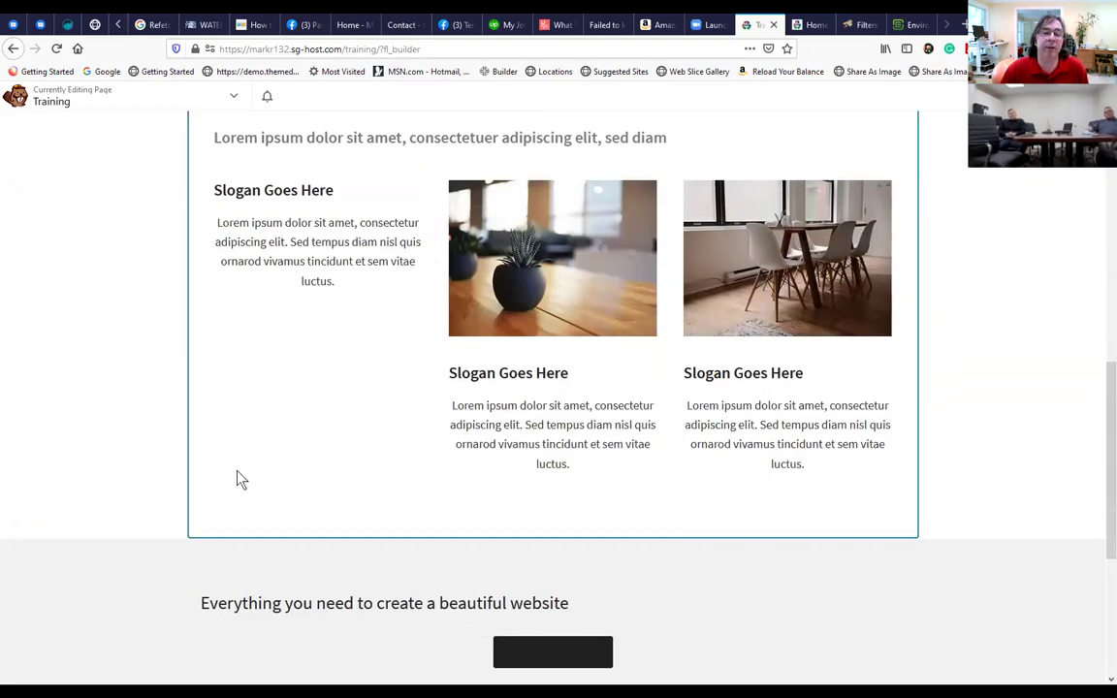
scroll(264, 483, "up", 4)
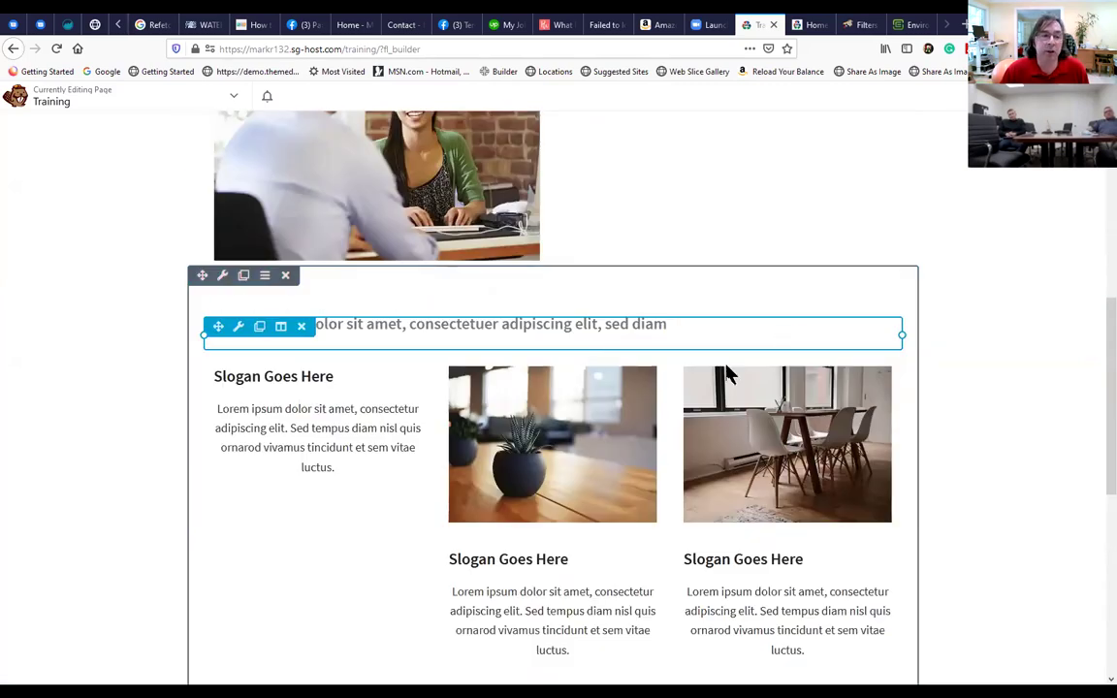
scroll(1040, 226, "up", 6)
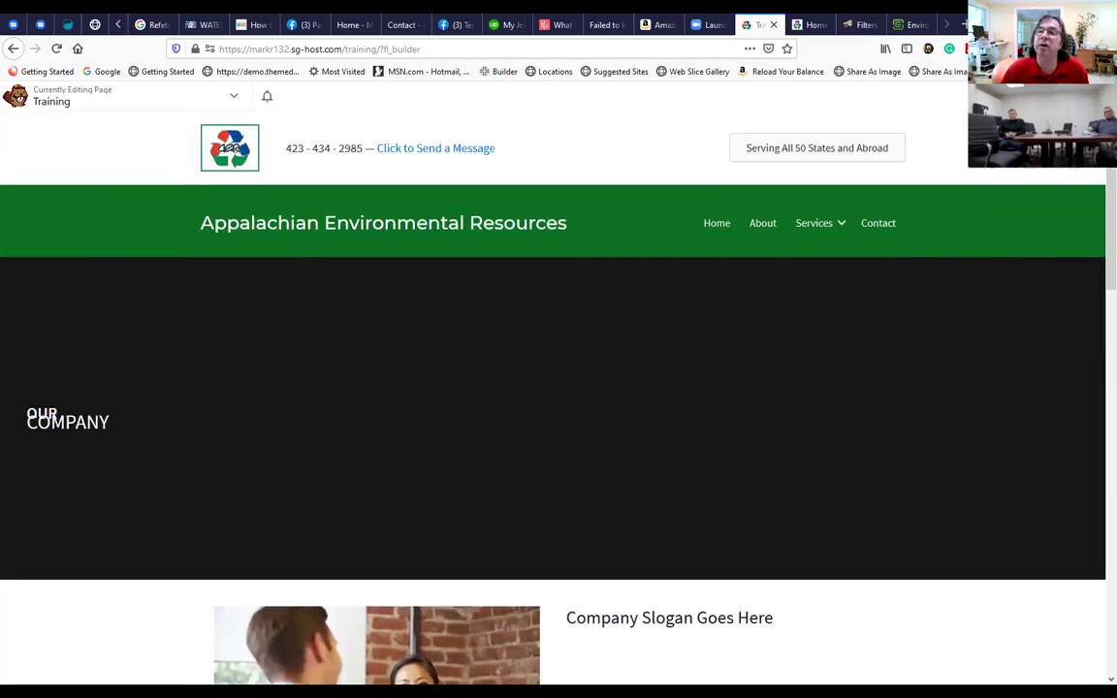
left_click(1031, 96)
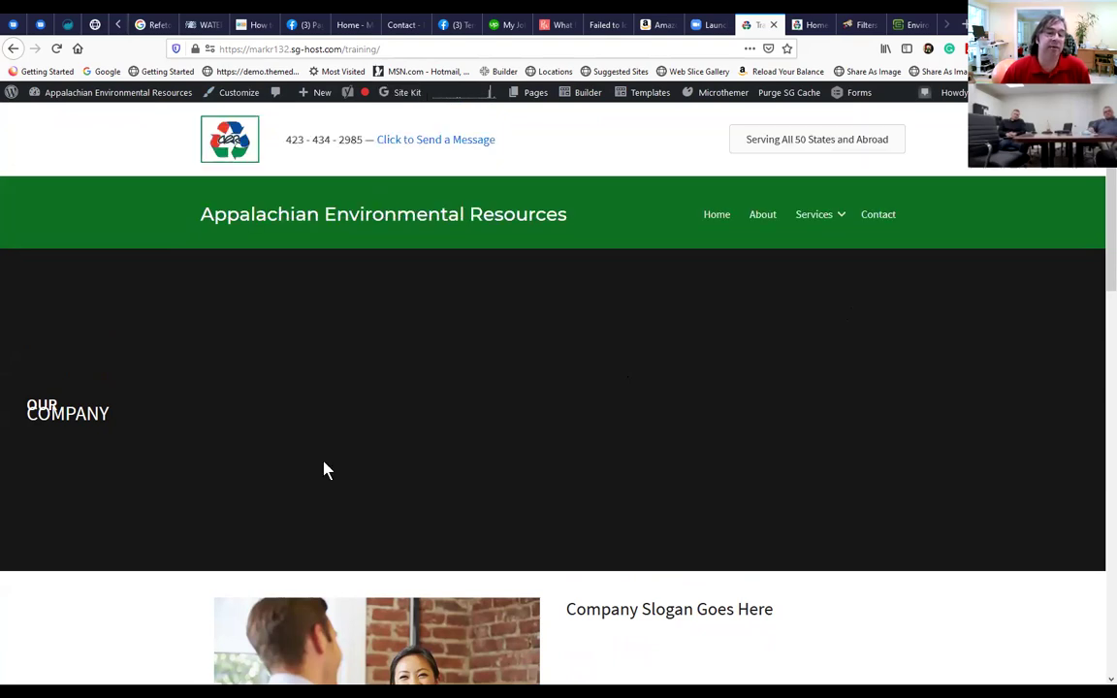
Check the Training page's web address and open the site's menu editor.
scroll(291, 456, "down", 1)
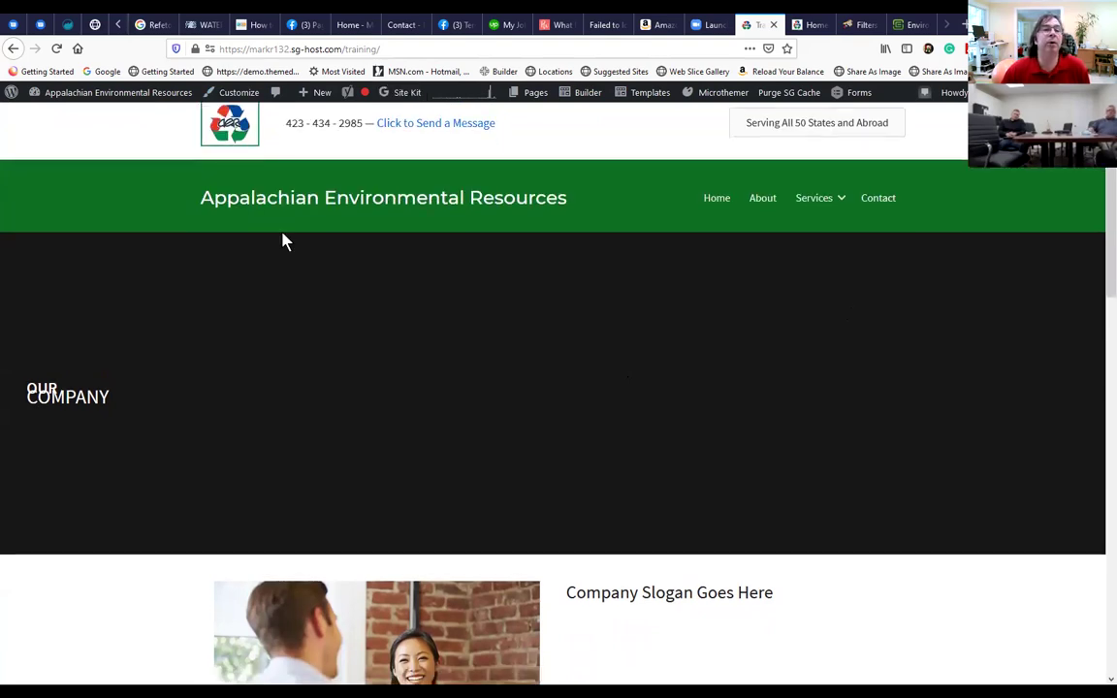
left_click_drag(303, 49, 399, 48)
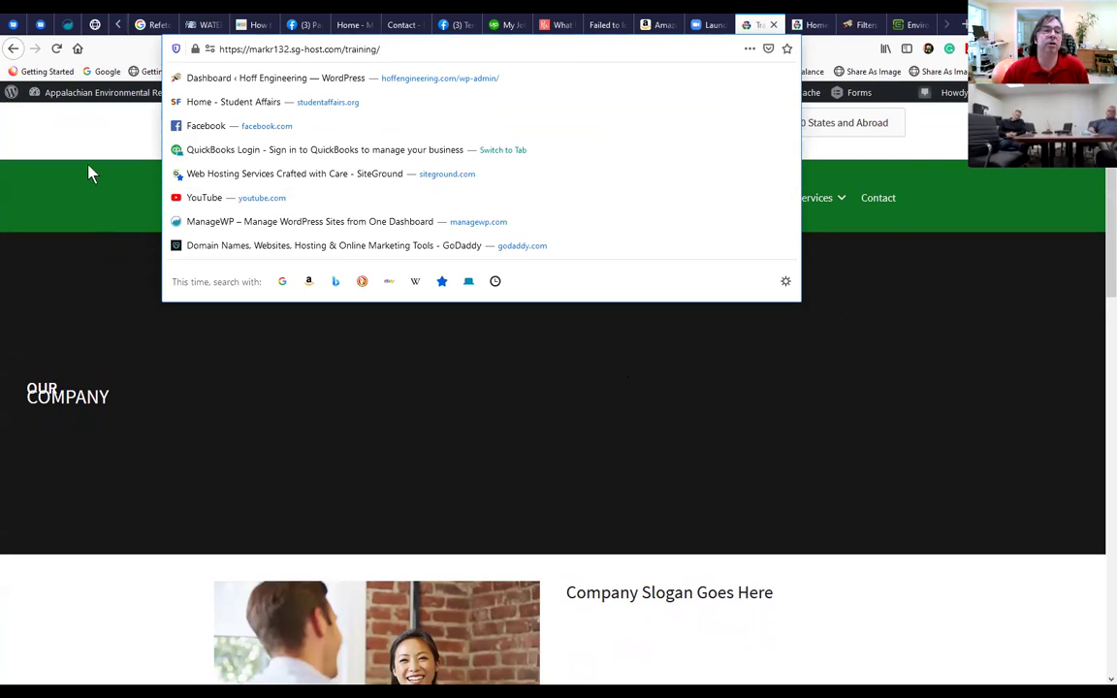
left_click(123, 151)
scroll(143, 173, "up", 1)
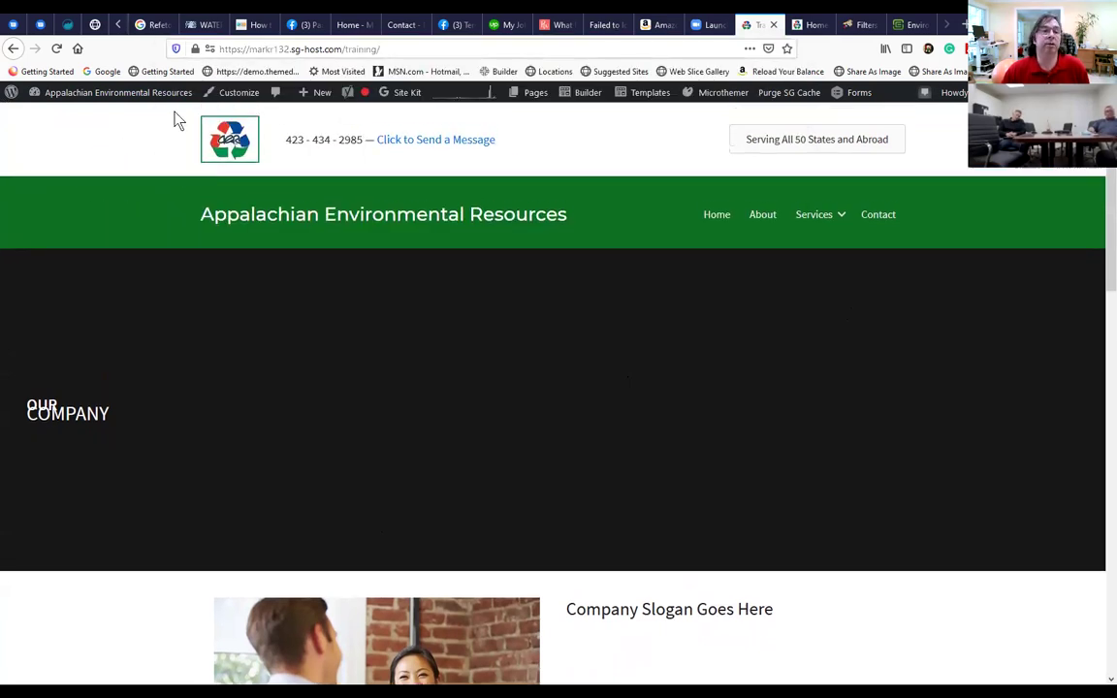
mouse_move(107, 93)
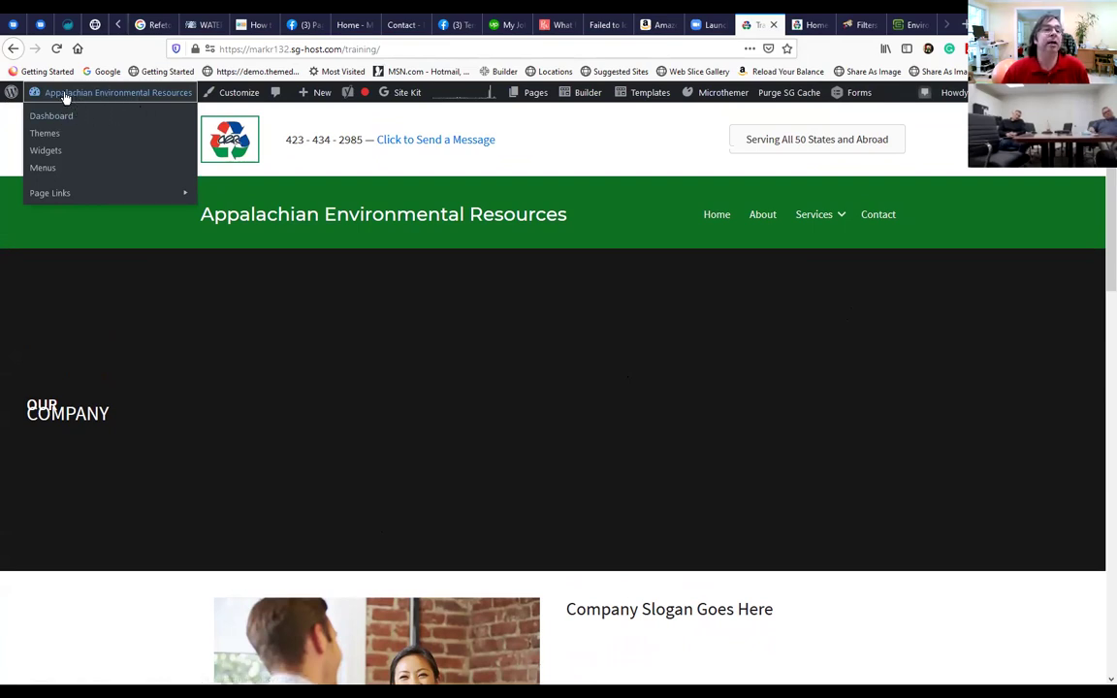
left_click(32, 174)
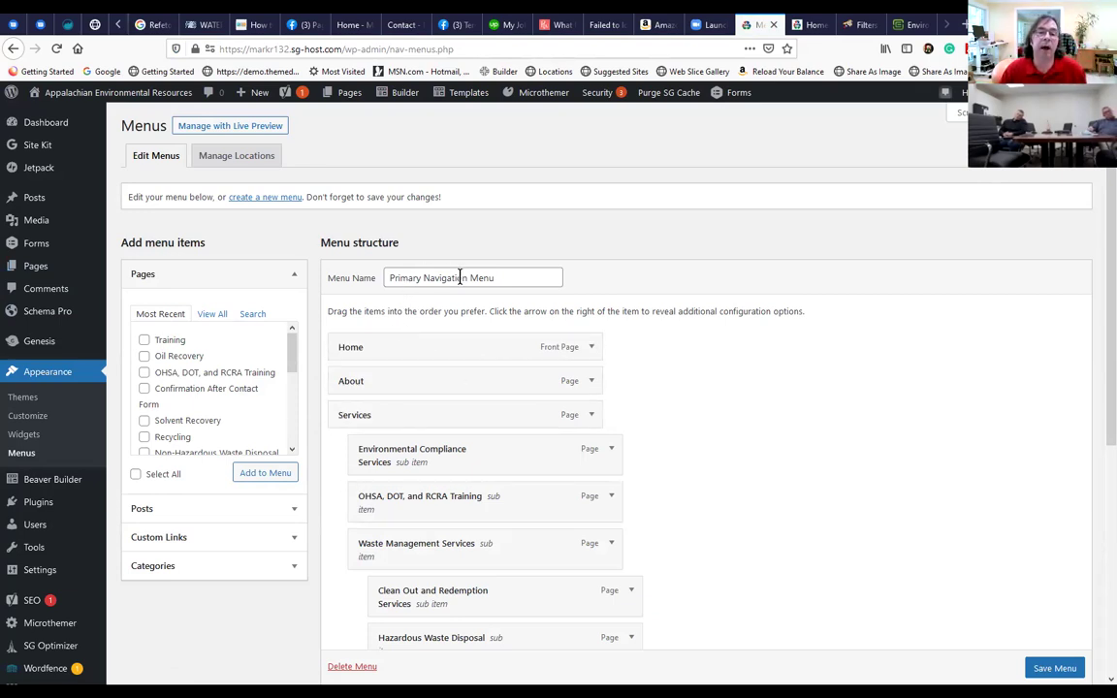
Examine the Primary Navigation Menu's item hierarchy, the recent pages available to add and the menu's display settings.
scroll(472, 354, "down", 5)
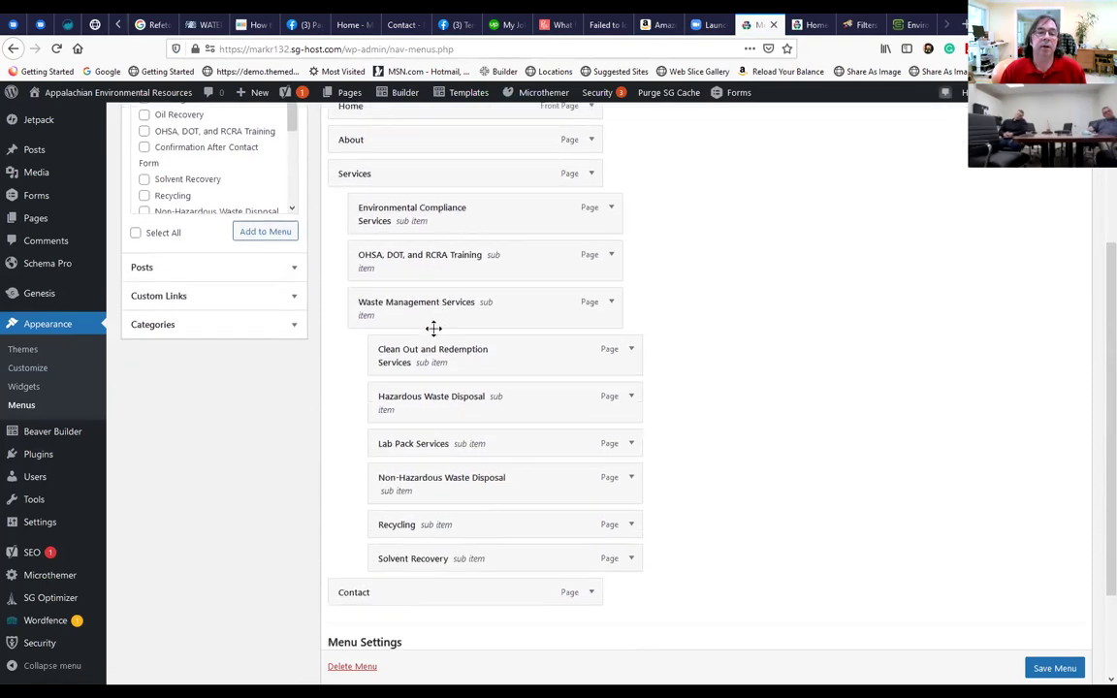
scroll(437, 417, "down", 1)
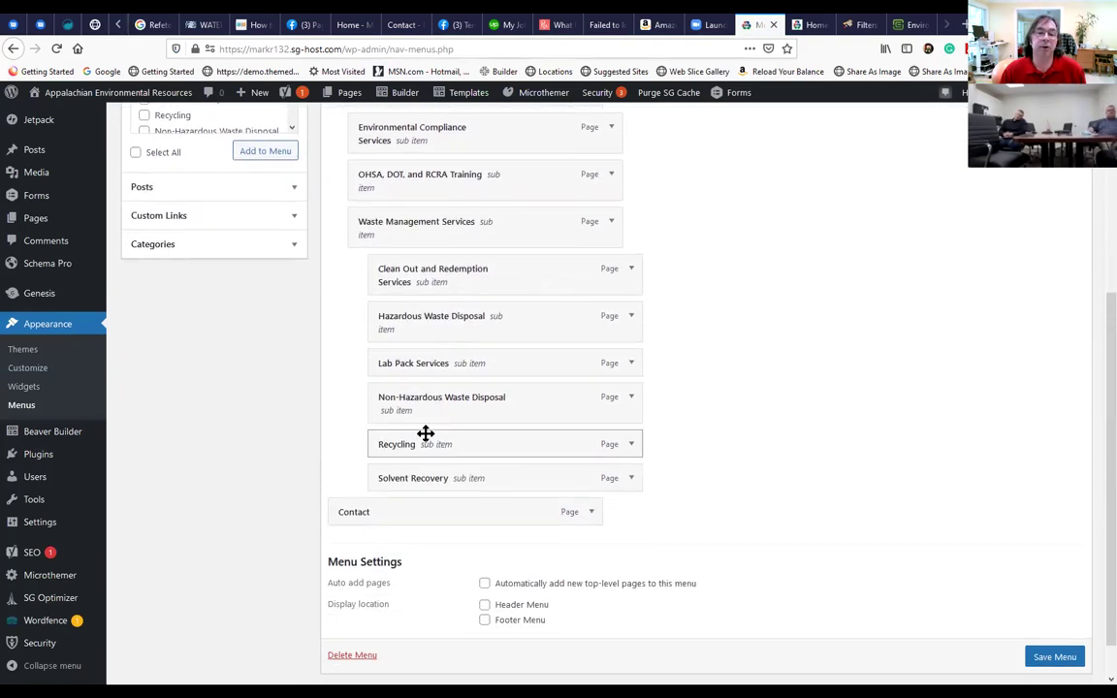
scroll(422, 431, "up", 2)
scroll(424, 419, "up", 2)
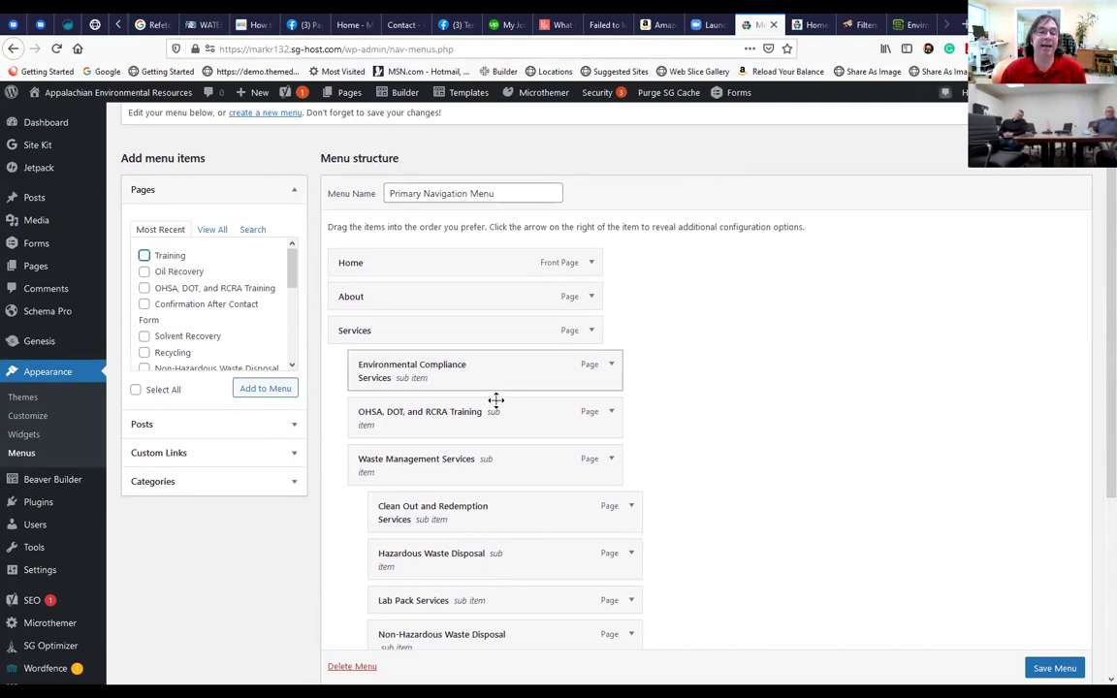
scroll(495, 397, "down", 1)
scroll(489, 388, "up", 1)
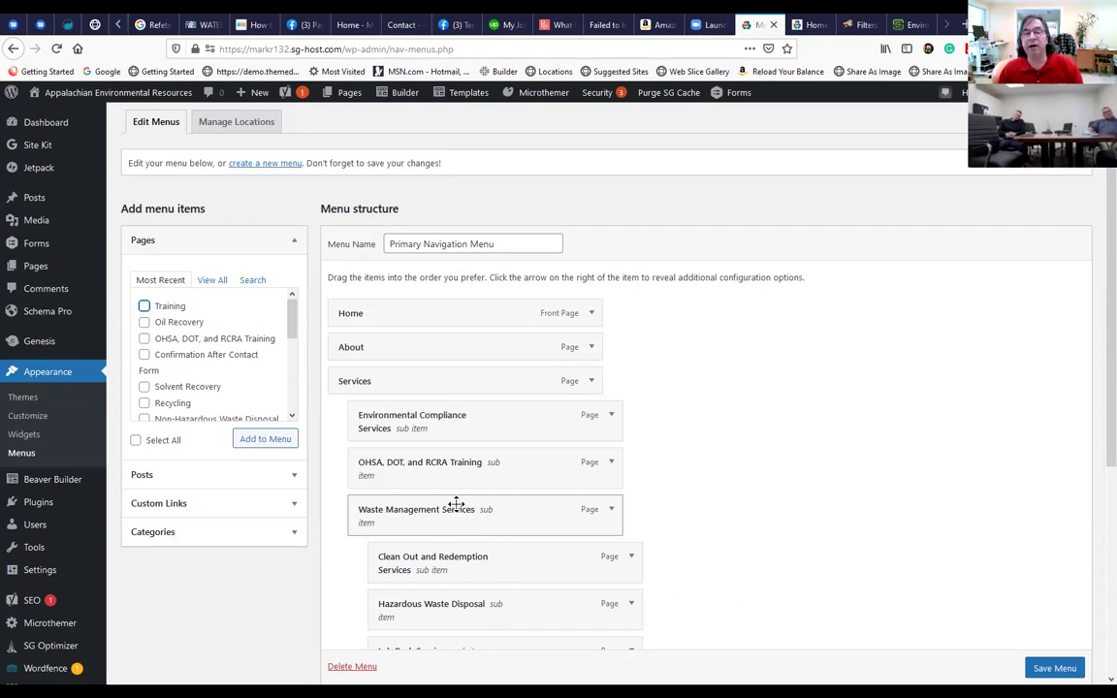
scroll(456, 504, "down", 2)
scroll(437, 314, "down", 1)
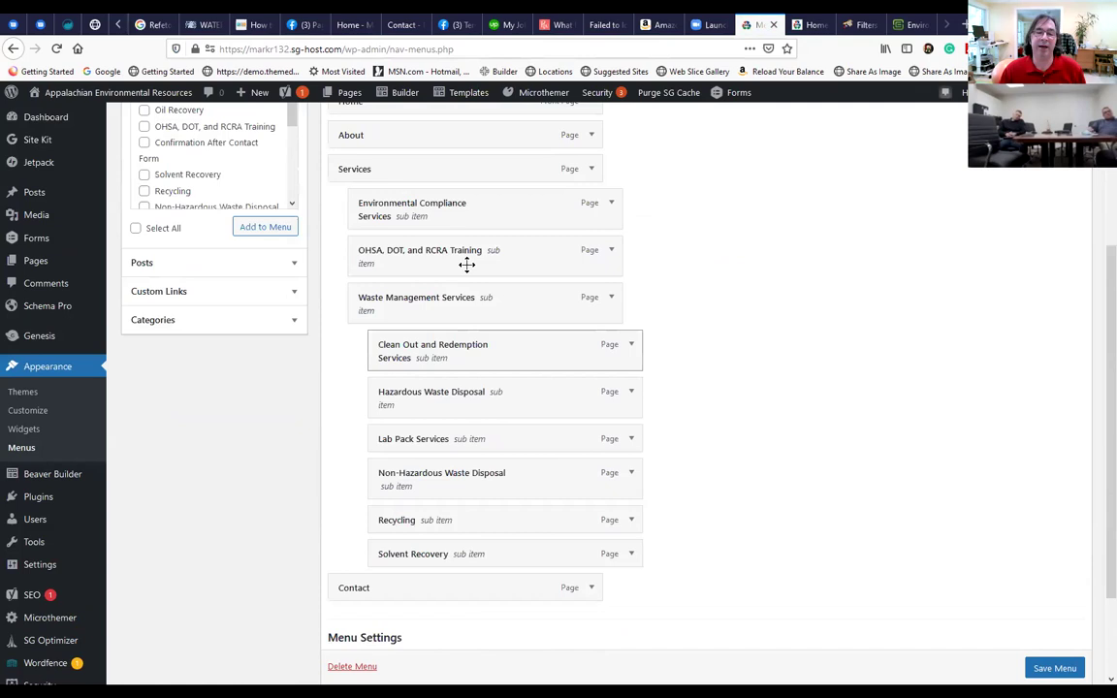
scroll(466, 262, "up", 2)
scroll(465, 463, "down", 3)
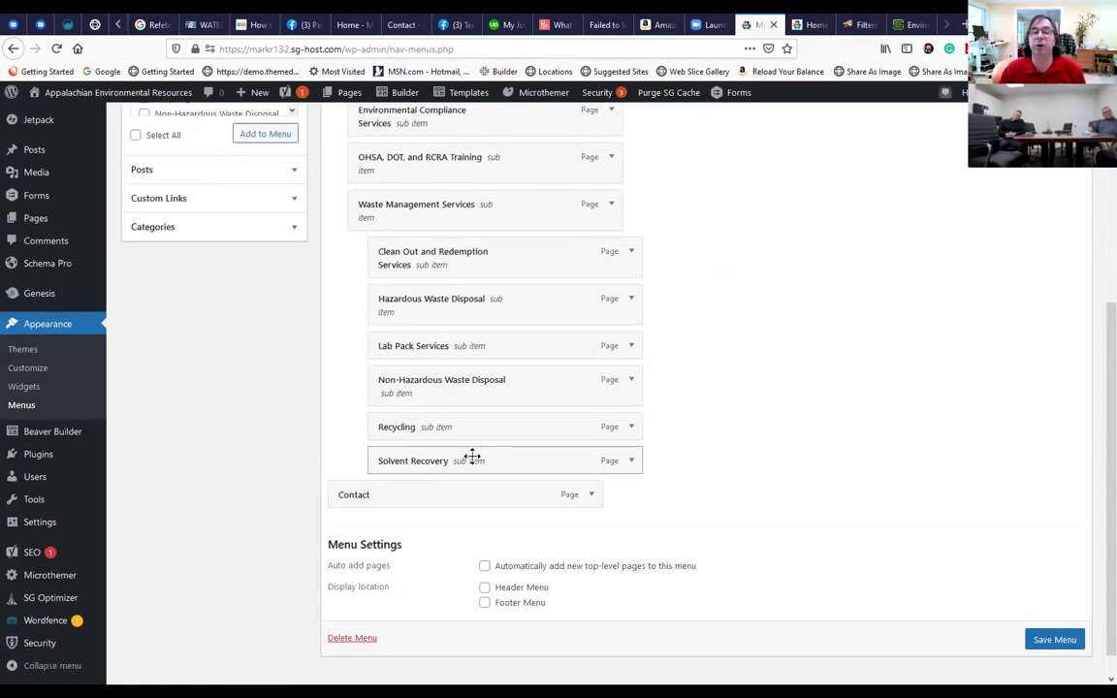
scroll(473, 456, "up", 1)
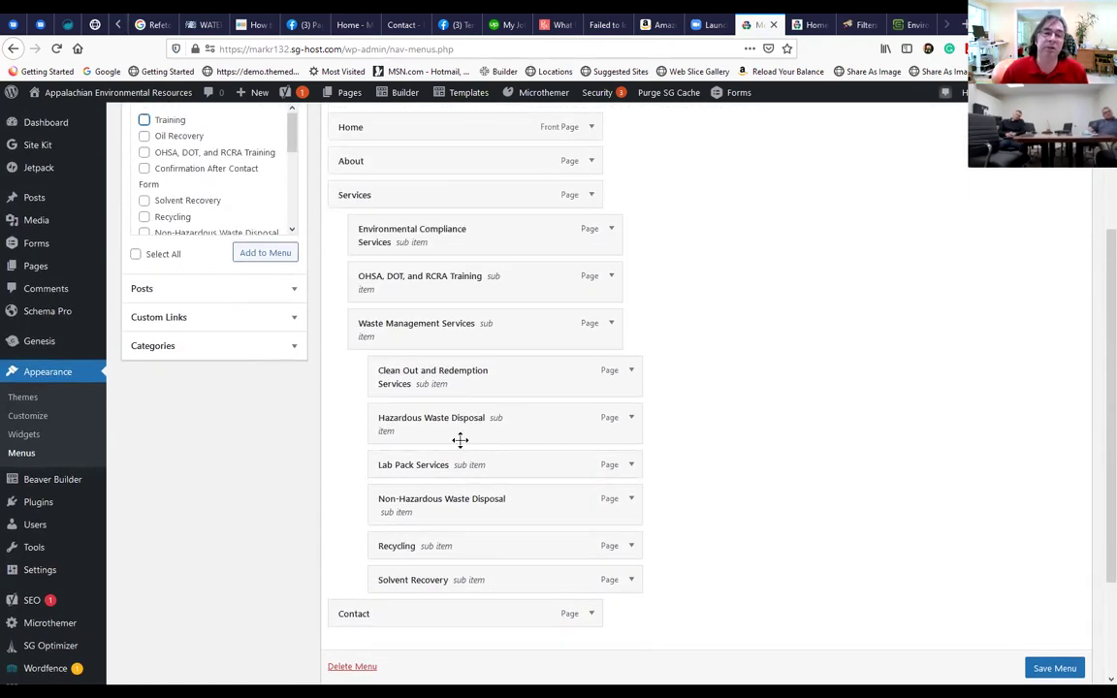
Add the Training page to the Primary Navigation Menu and place it as the first sub item under Services.
scroll(460, 439, "up", 1)
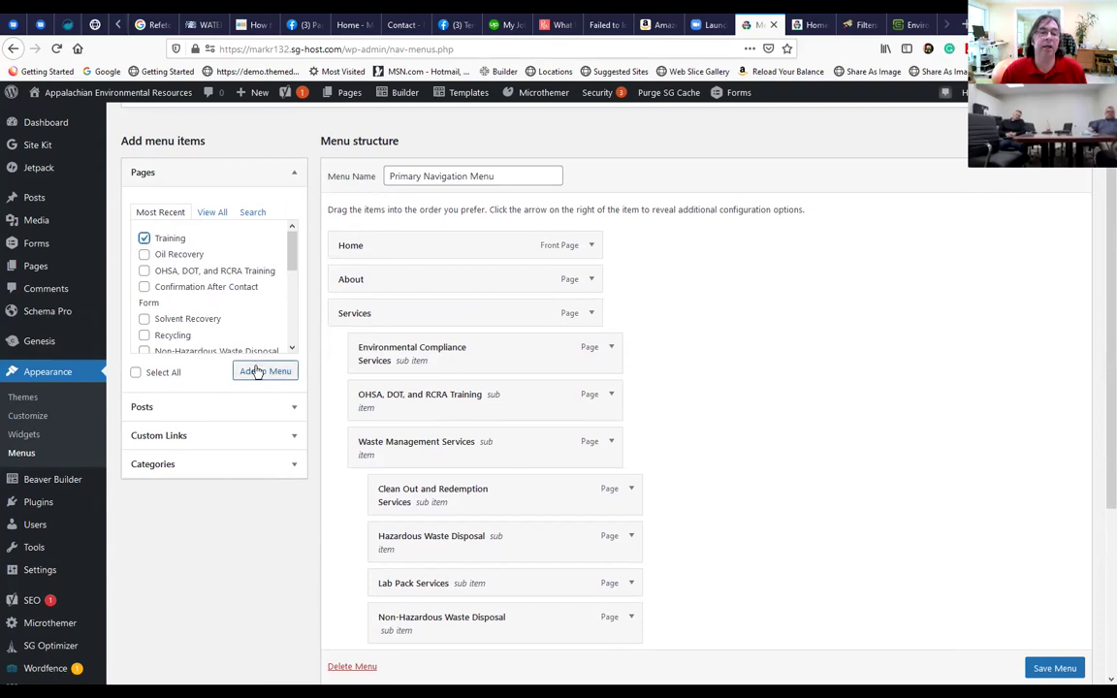
scroll(340, 462, "down", 5)
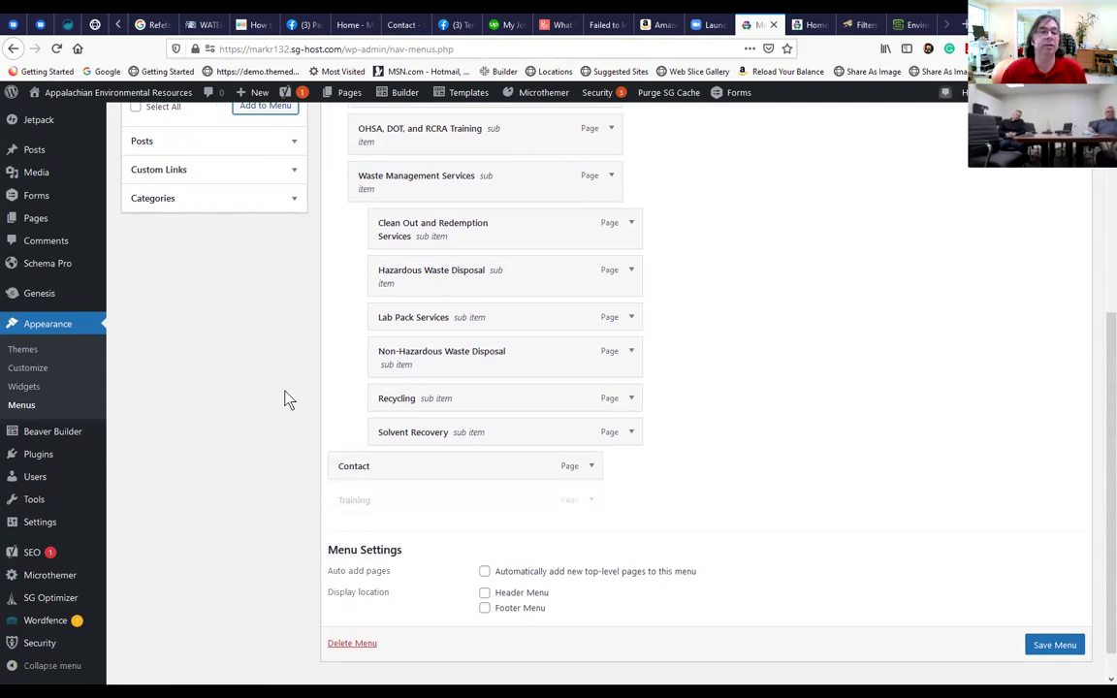
left_click_drag(409, 487, 436, 247)
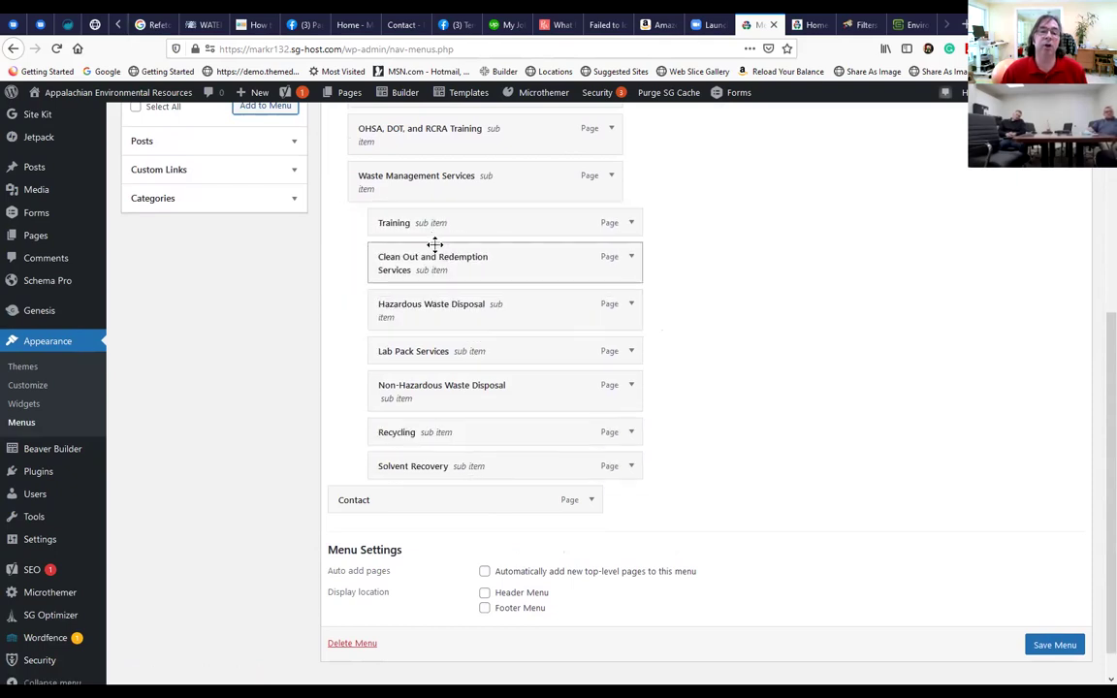
scroll(431, 237, "up", 2)
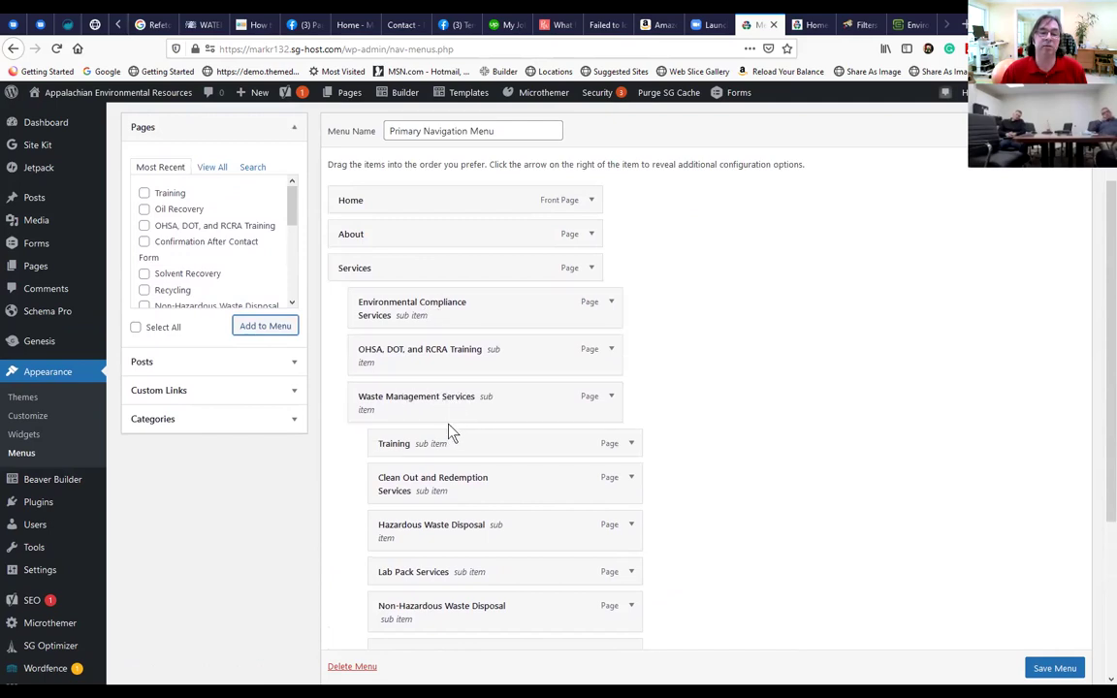
left_click_drag(436, 433, 374, 409)
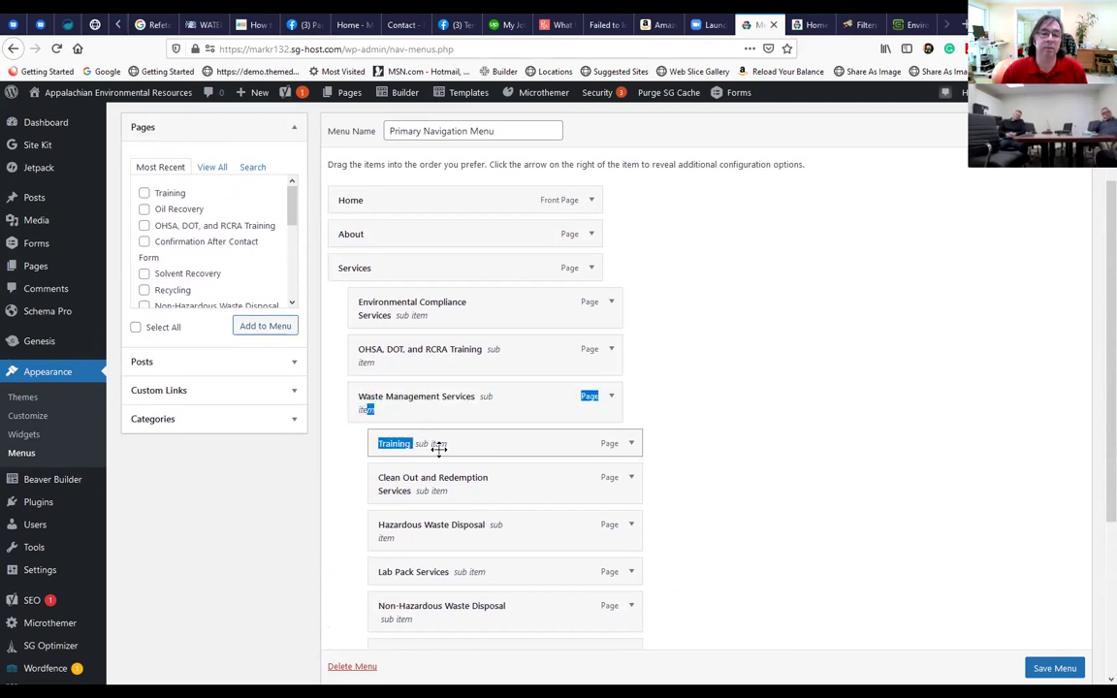
left_click_drag(478, 444, 460, 313)
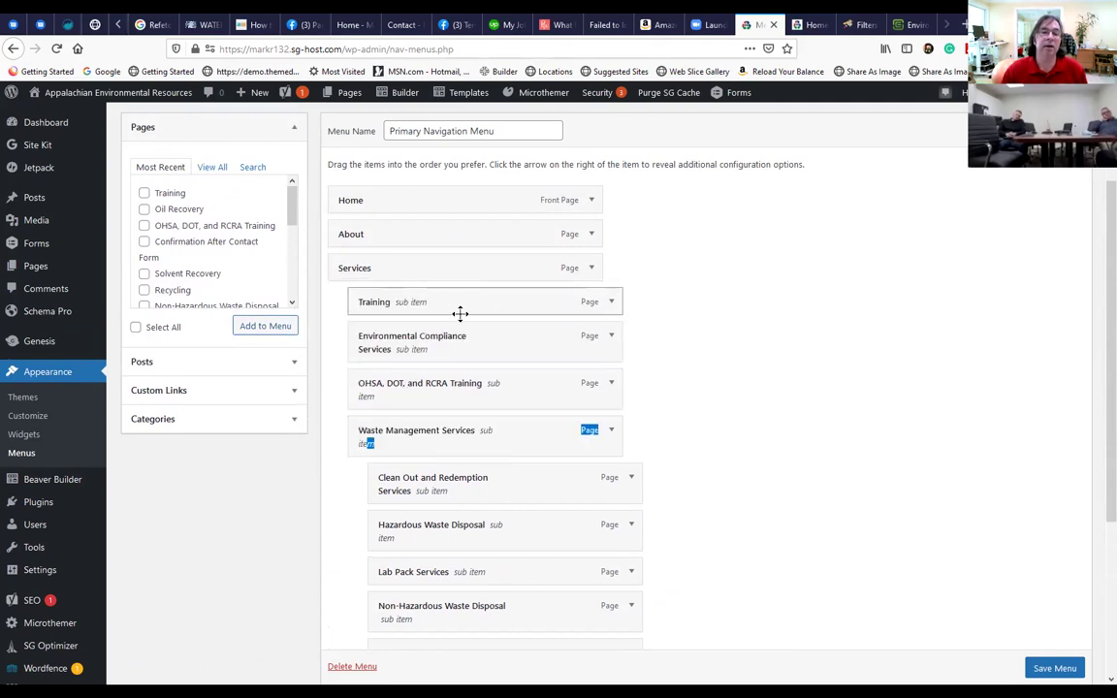
Move all six sub items of Waste Management Services up one level, placing them directly under Services above Training.
left_click_drag(449, 477, 415, 475)
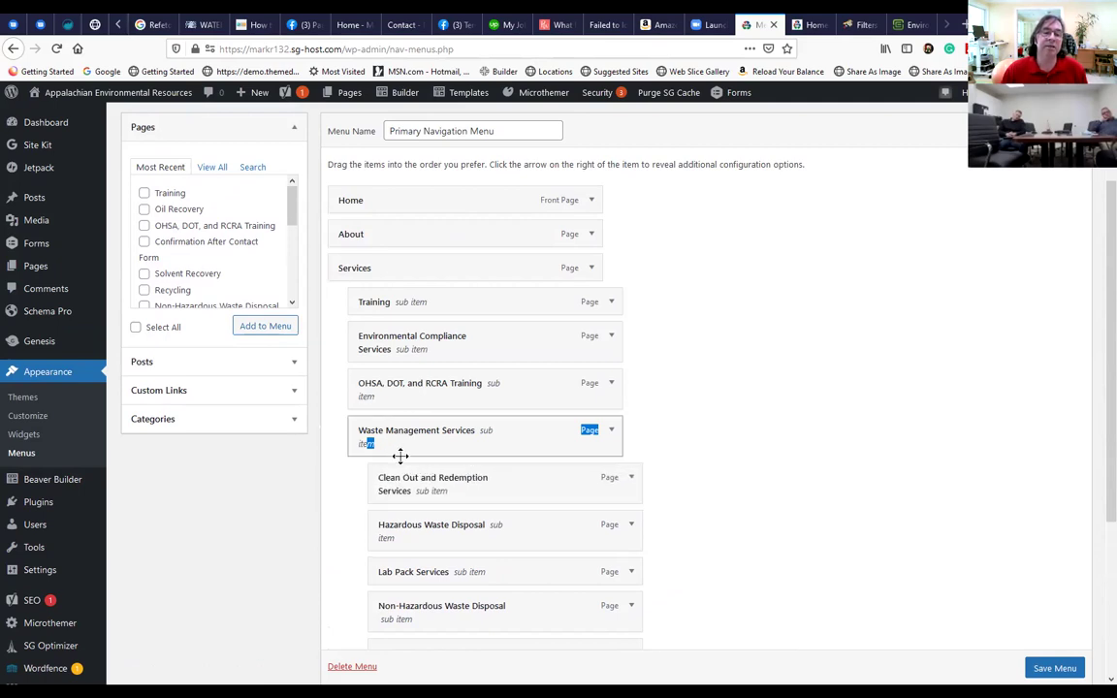
left_click_drag(436, 481, 430, 313)
scroll(414, 359, "down", 1)
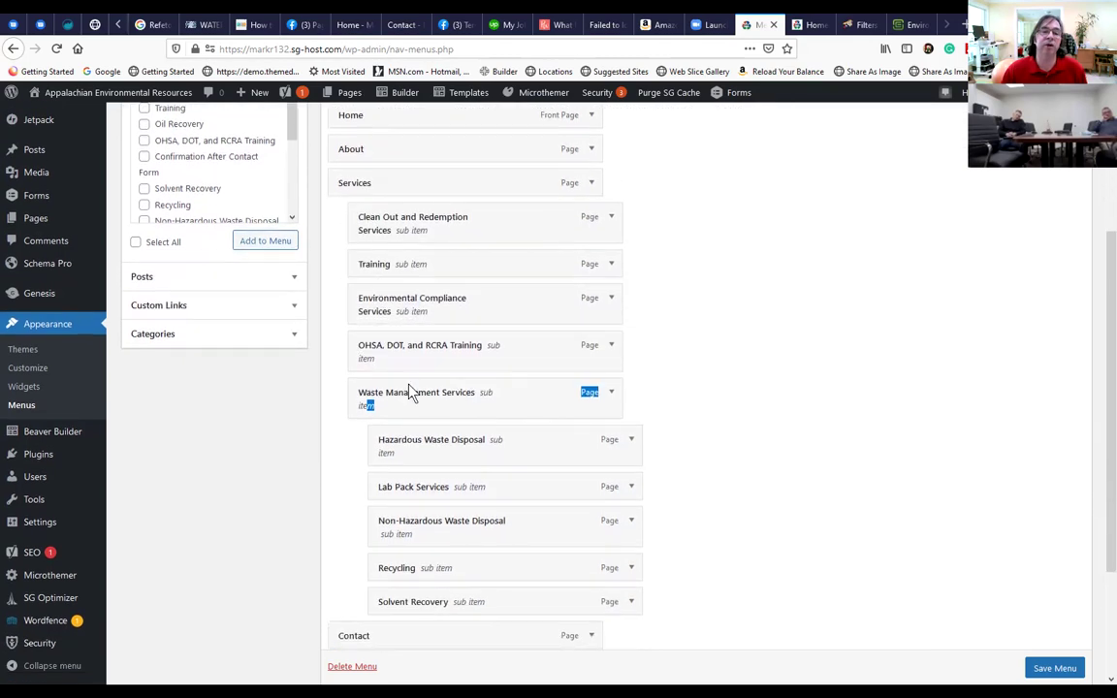
left_click_drag(411, 441, 386, 219)
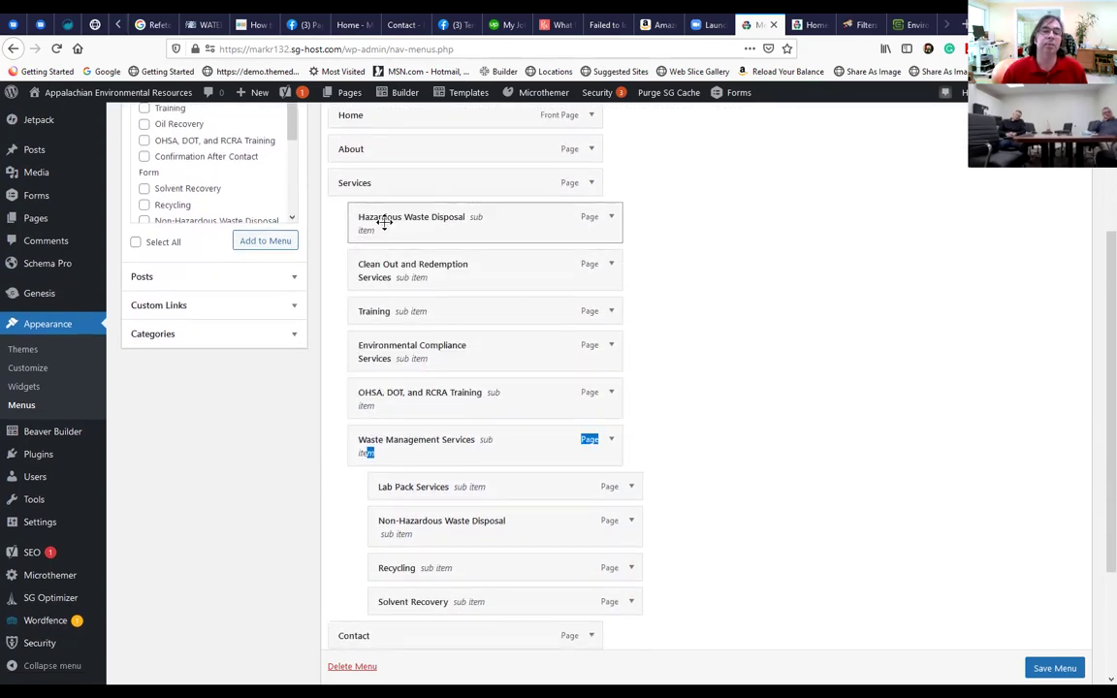
left_click_drag(384, 486, 351, 206)
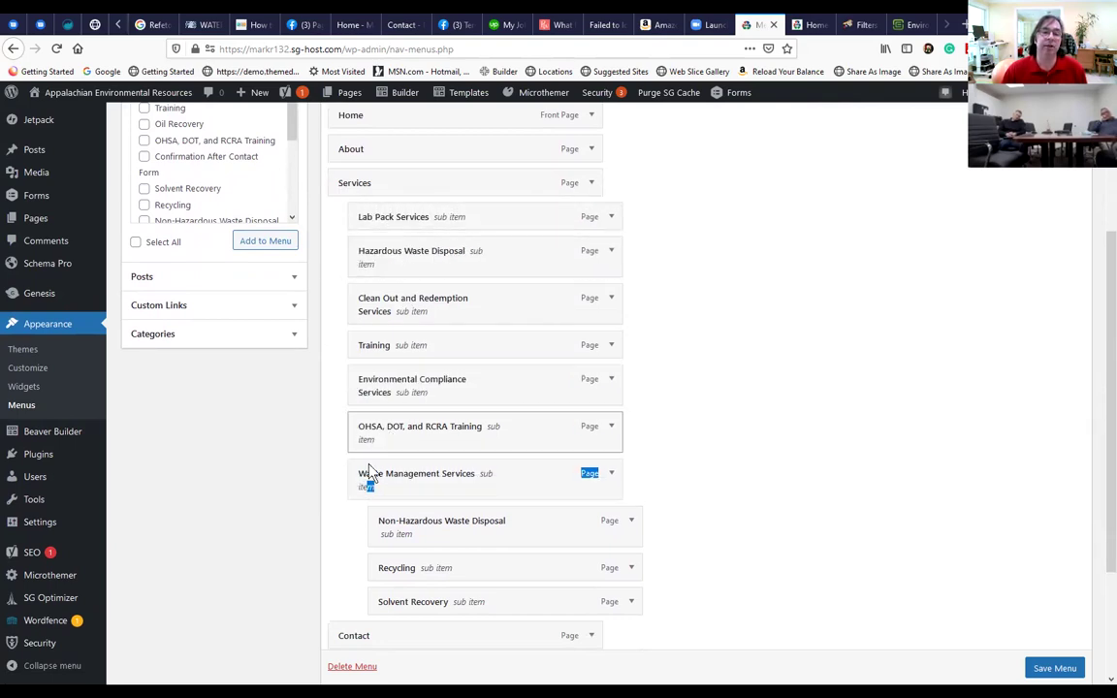
left_click_drag(386, 523, 367, 215)
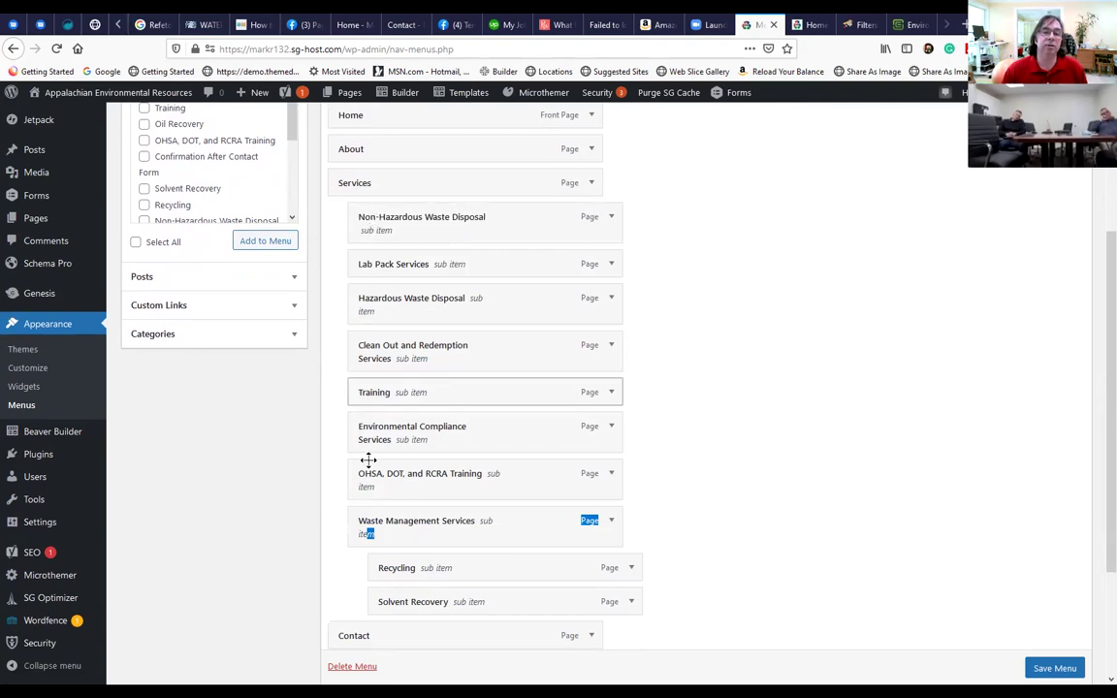
left_click_drag(393, 565, 359, 214)
left_click_drag(386, 606, 362, 215)
Place Waste Management Services first and Training last among the Services sub items, and save the menu.
left_click_drag(381, 462, 393, 231)
scroll(431, 423, "down", 2)
scroll(416, 446, "down", 1)
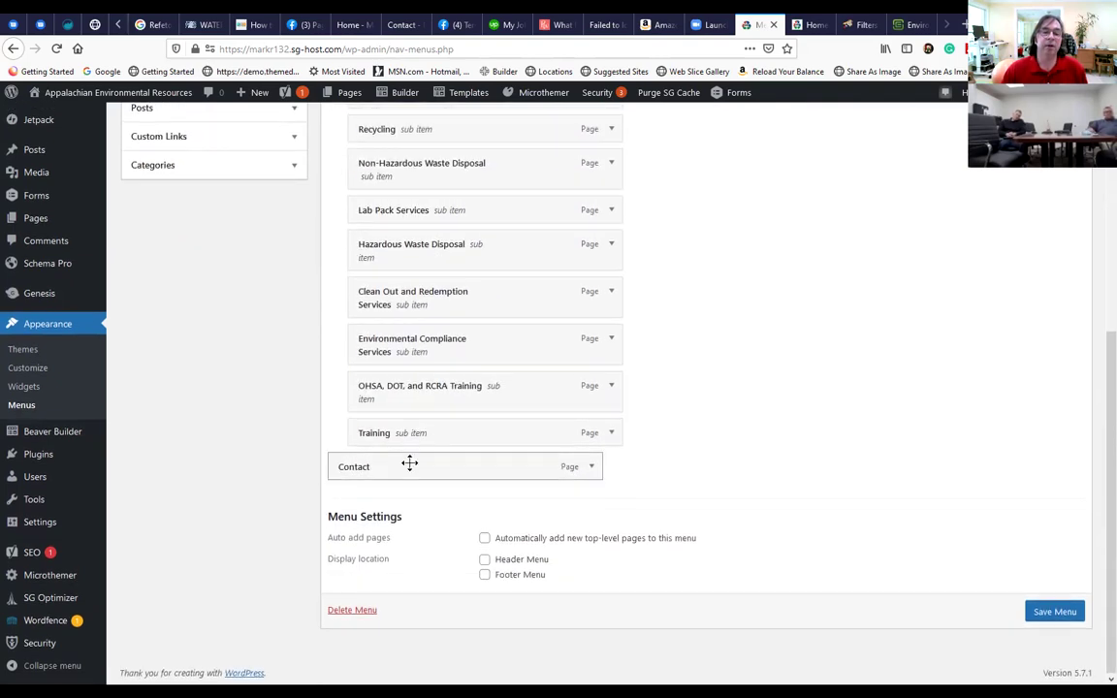
scroll(485, 504, "up", 3)
left_click(1059, 675)
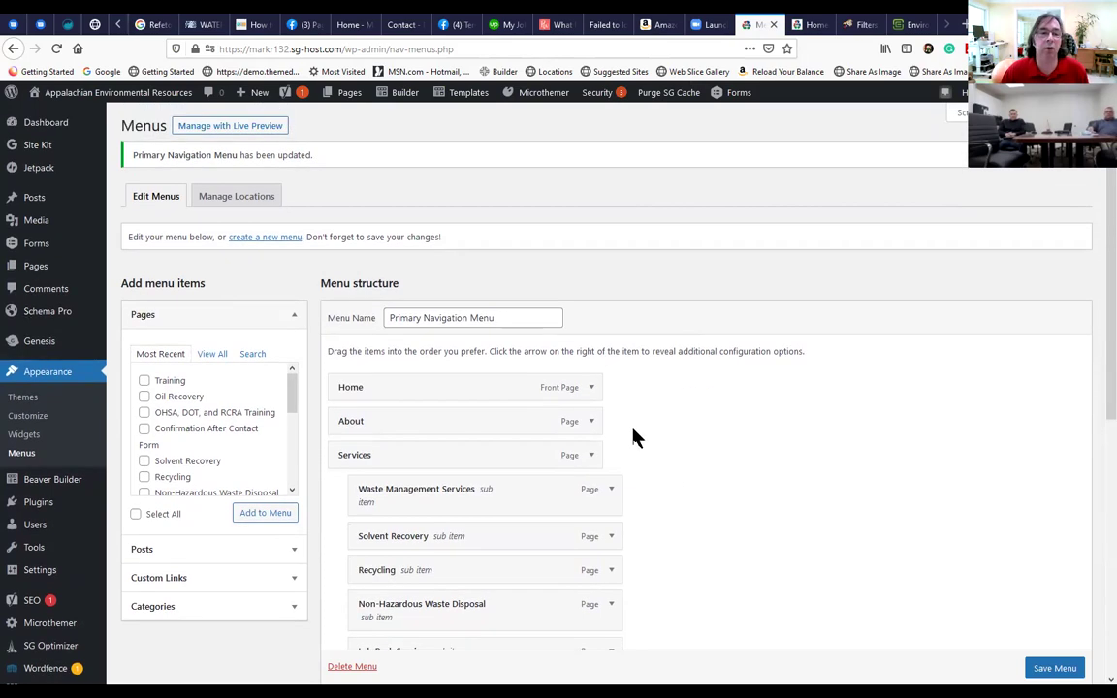
Visit the site's home page and check the Services navigation and the options for creating new content.
left_click(97, 97)
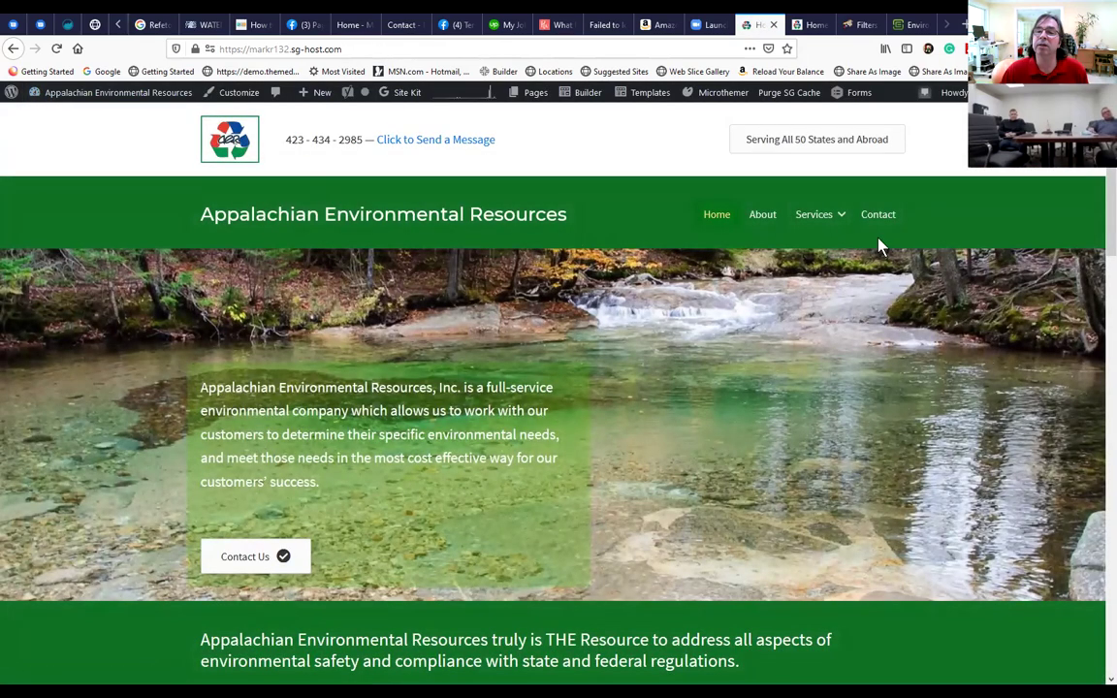
mouse_move(837, 217)
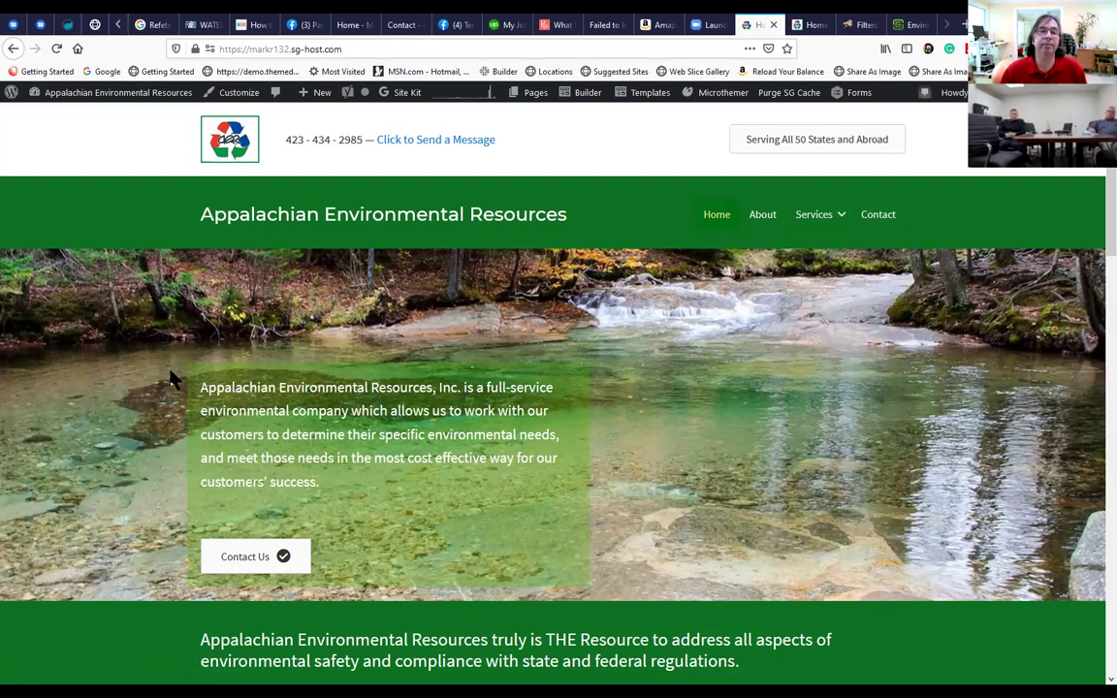
scroll(179, 385, "down", 1)
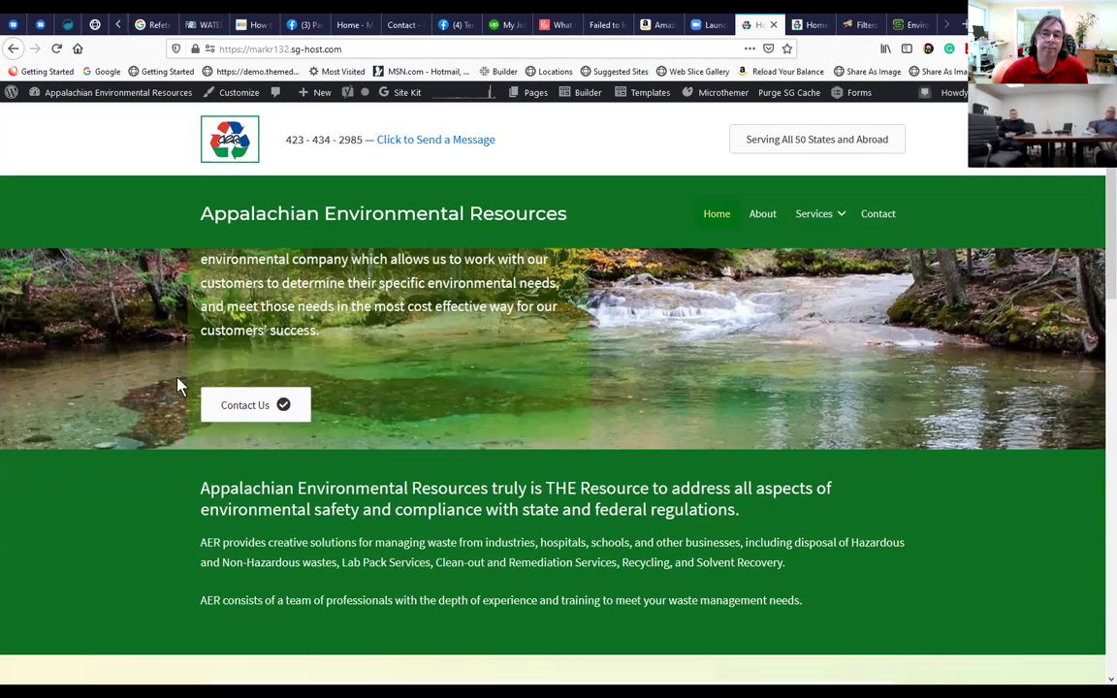
scroll(184, 381, "up", 2)
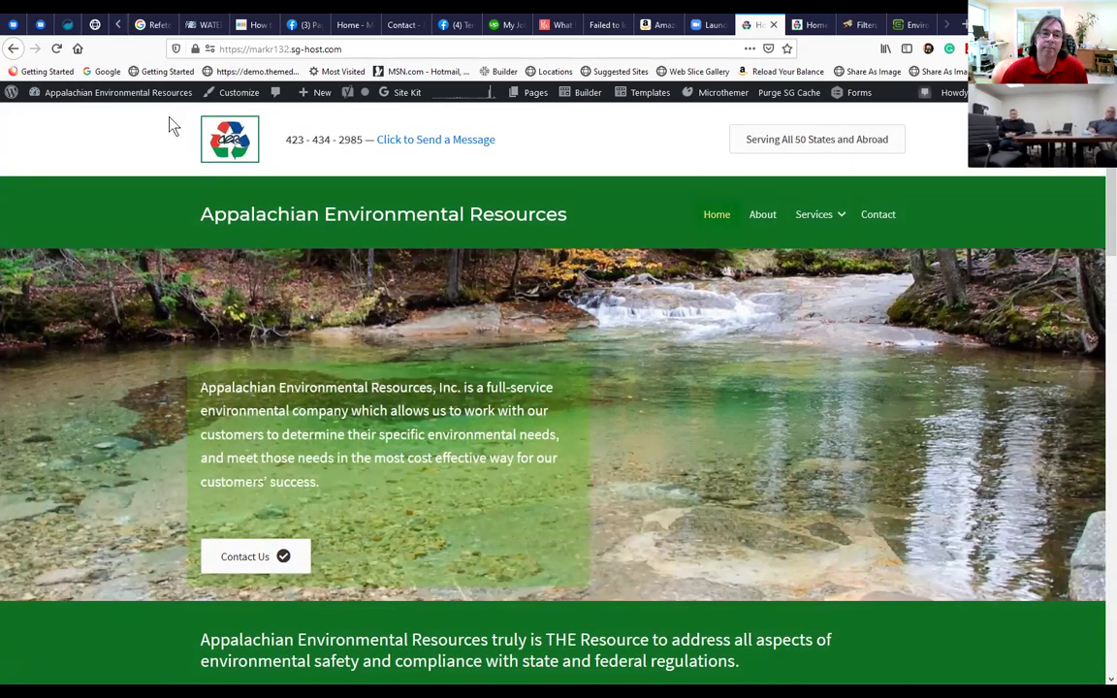
mouse_move(313, 103)
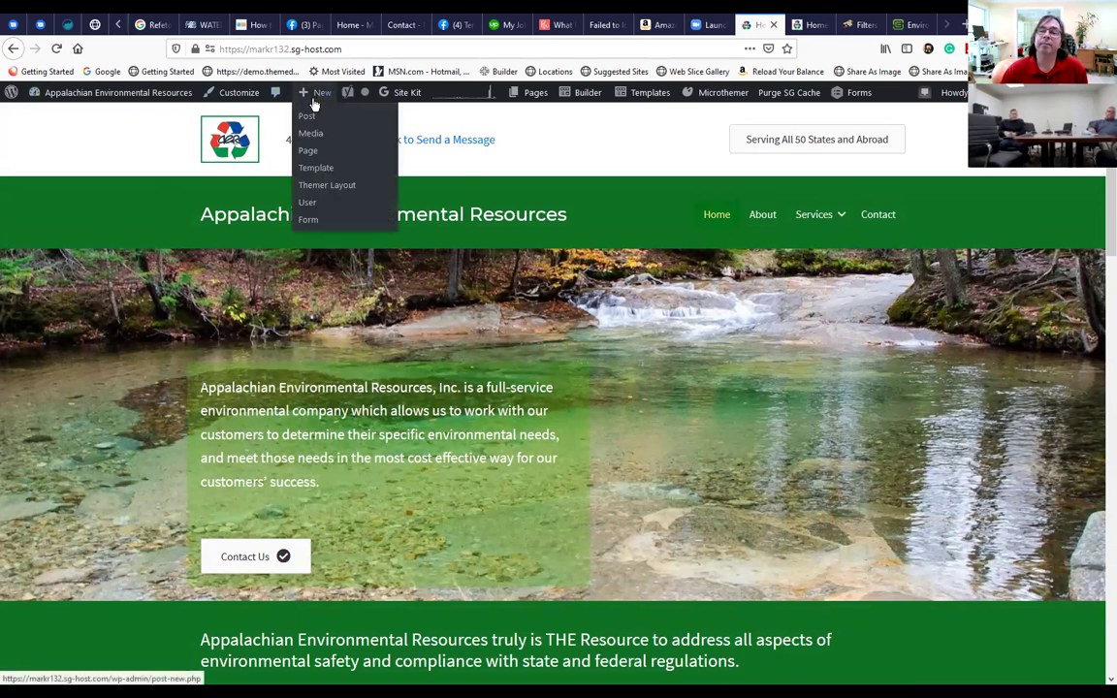
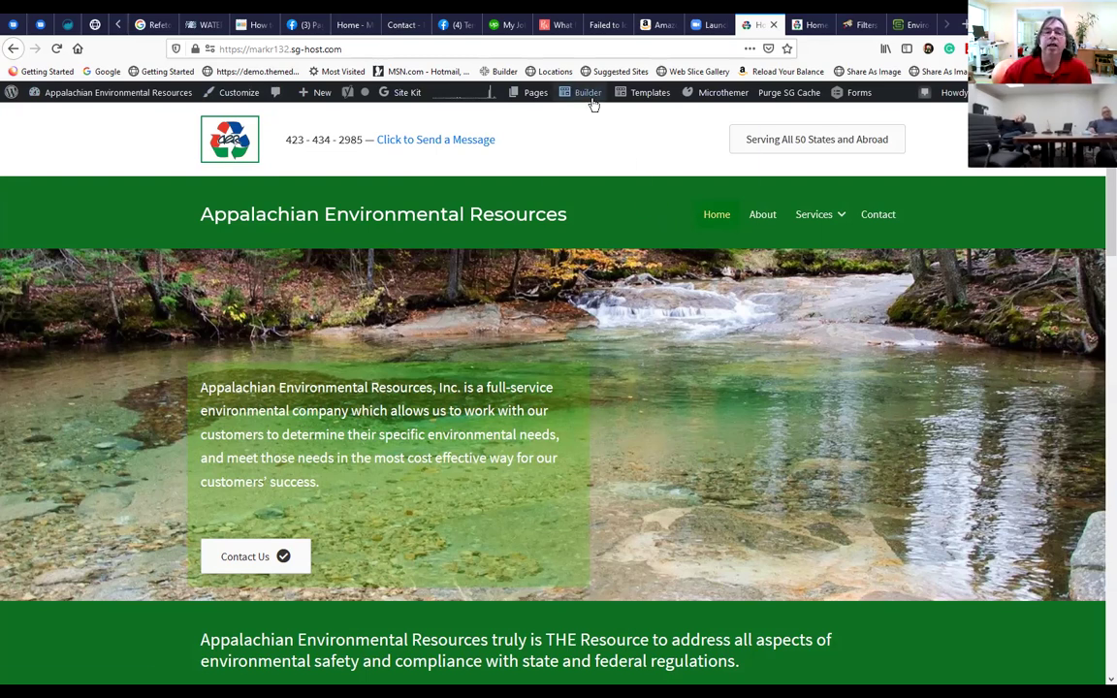
Check the site's Builder page list, then go to the WordPress dashboard and open the list of all pages.
mouse_move(588, 94)
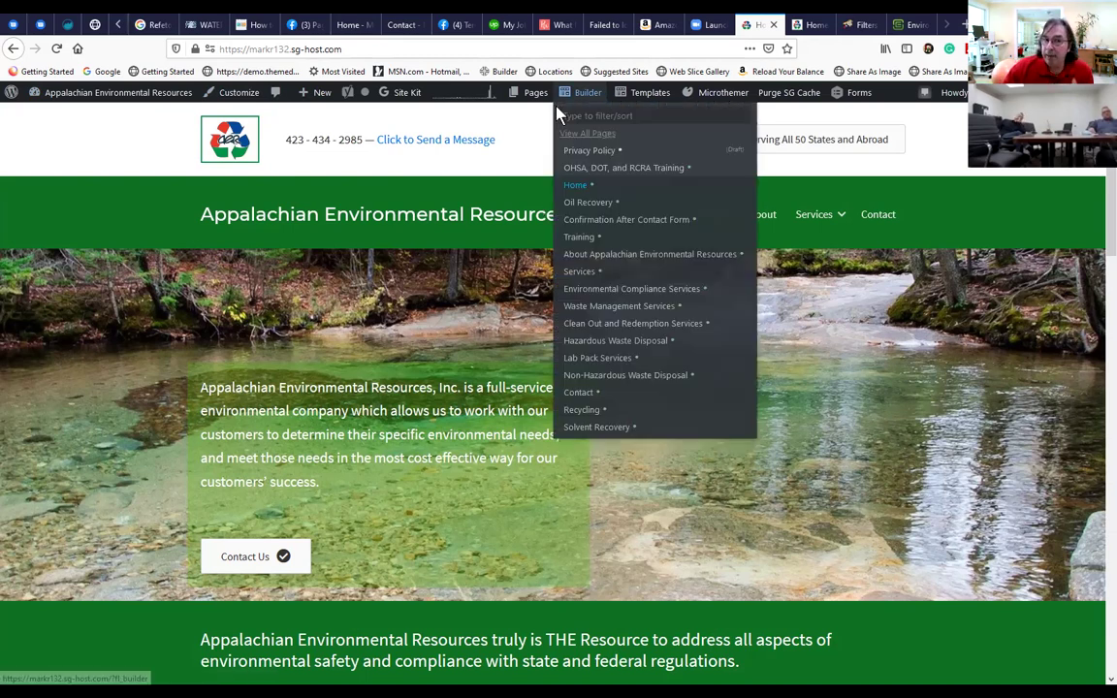
mouse_move(546, 105)
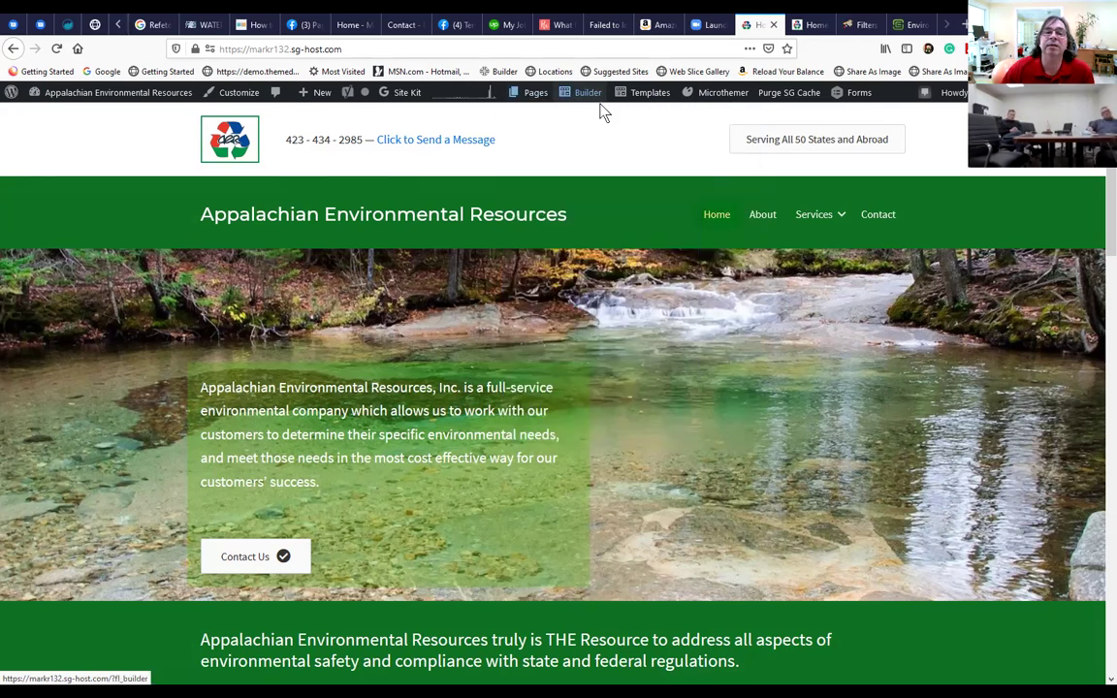
mouse_move(68, 94)
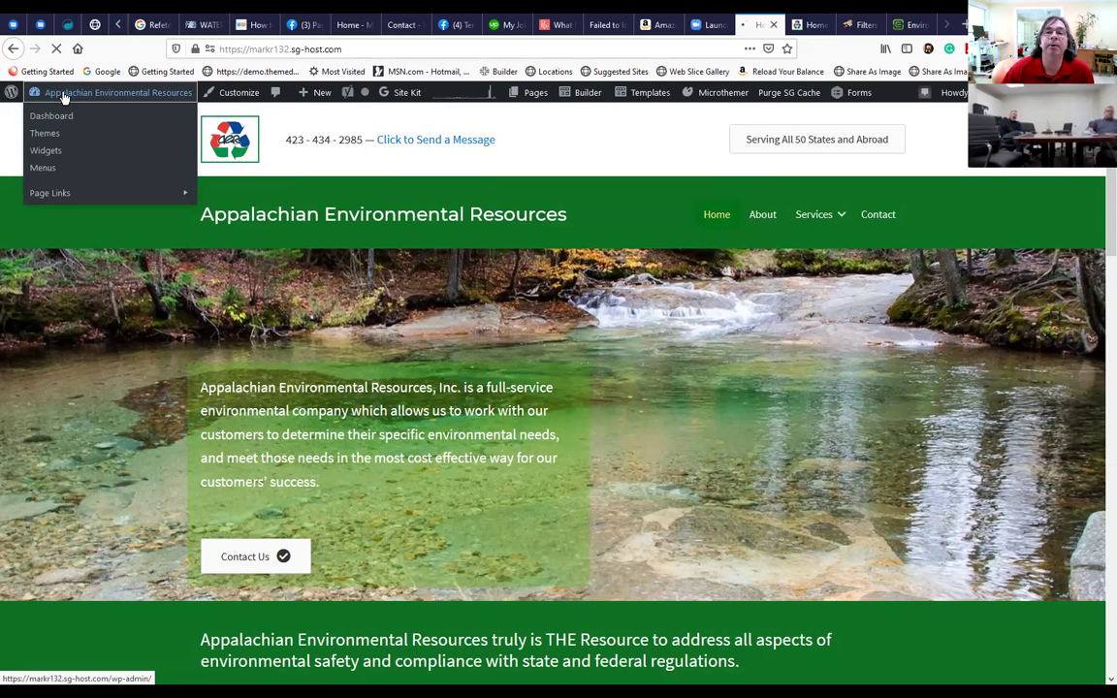
left_click(64, 94)
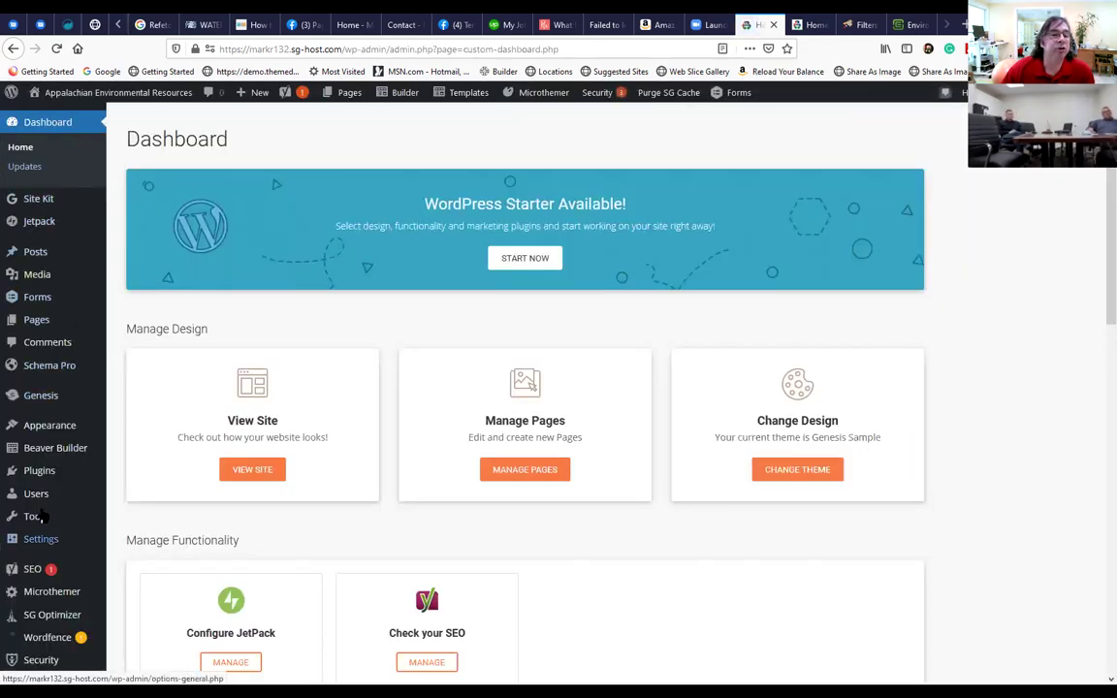
mouse_move(31, 319)
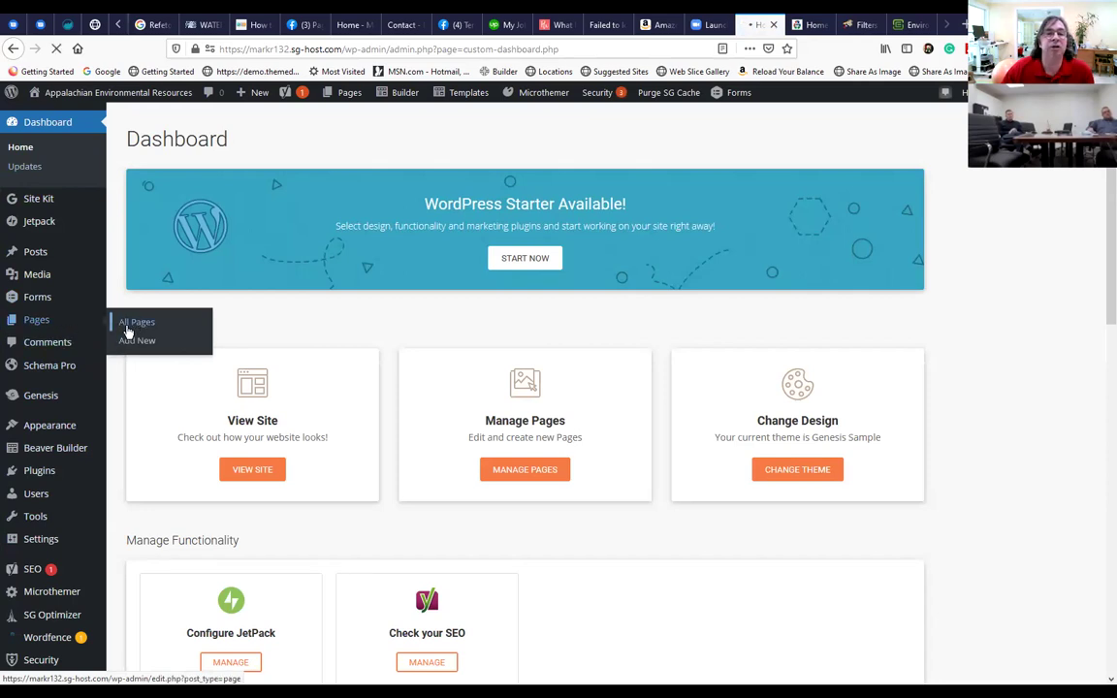
left_click(136, 323)
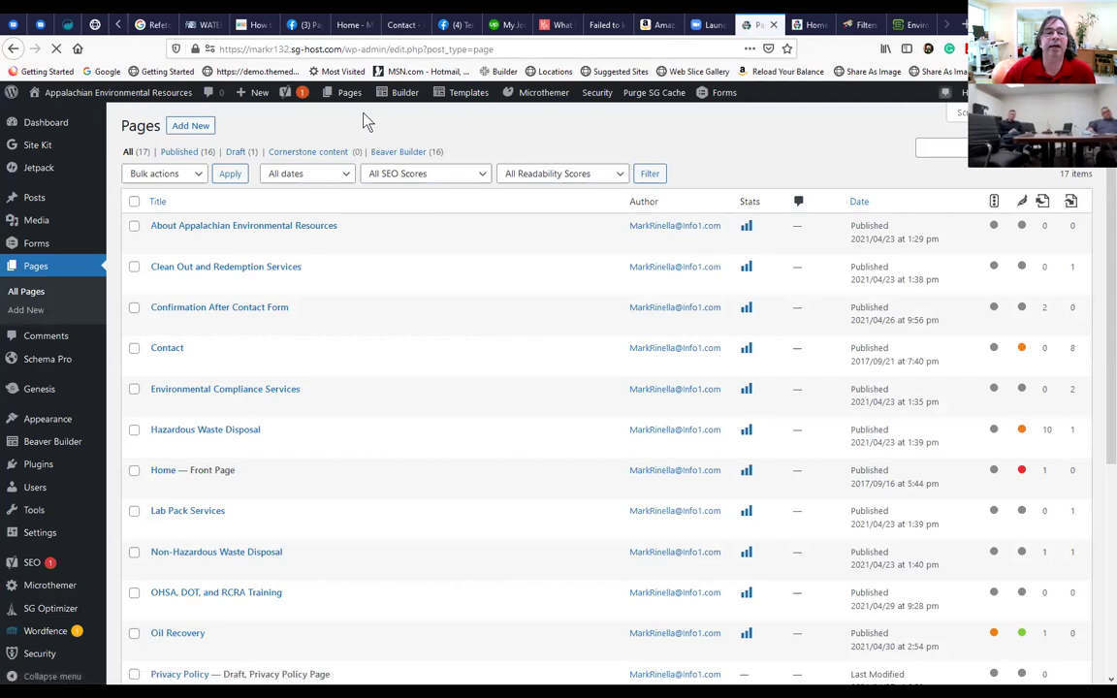
Look through the pages list and open the Contact page for editing.
scroll(279, 349, "down", 1)
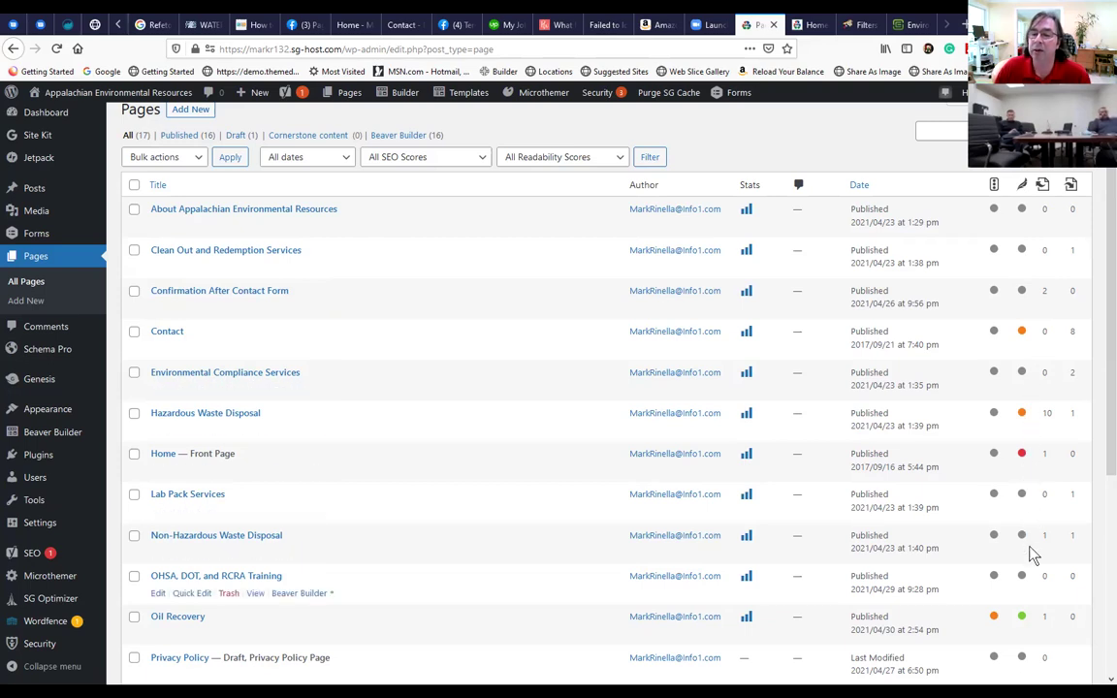
scroll(999, 524, "up", 1)
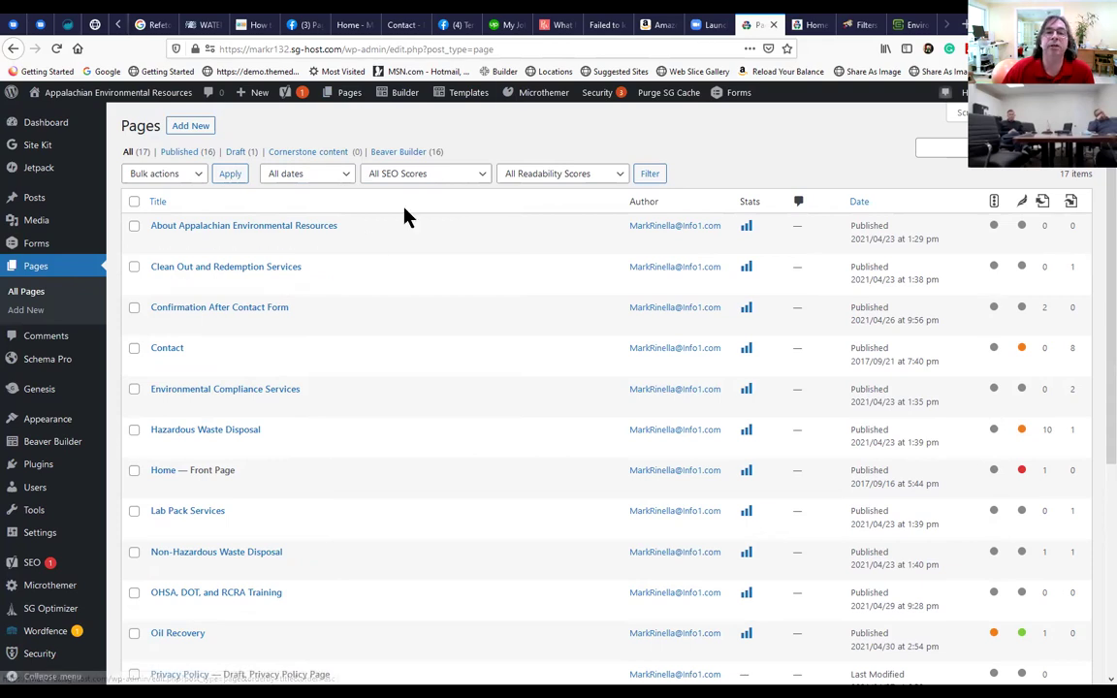
mouse_move(404, 97)
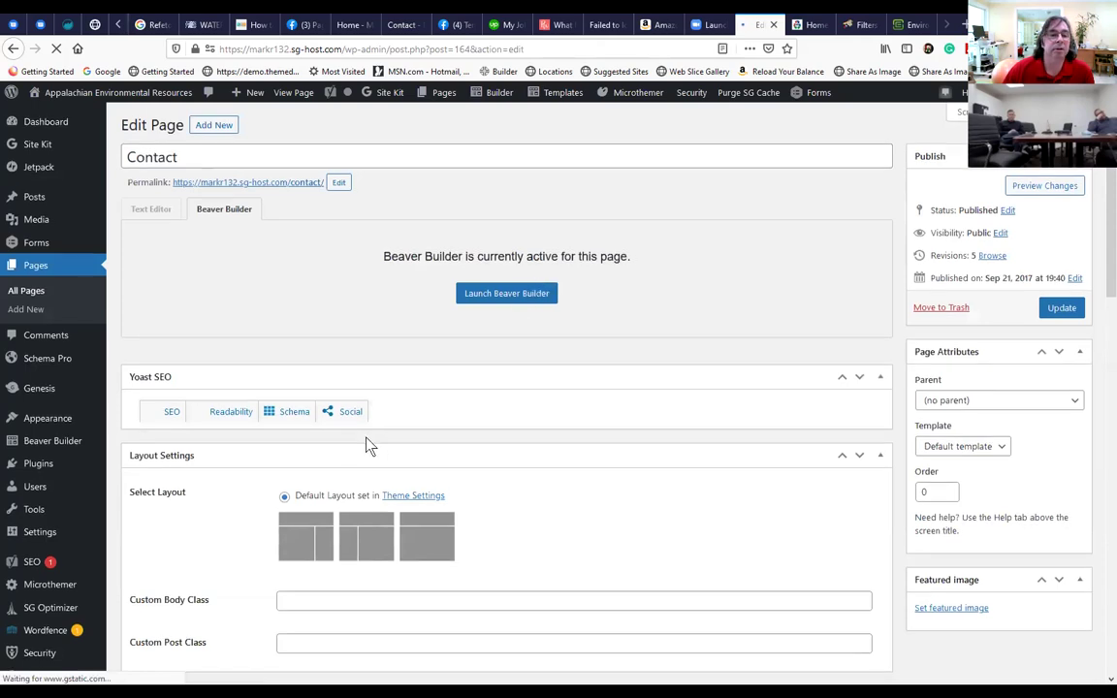
scroll(349, 445, "down", 3)
scroll(325, 444, "up", 5)
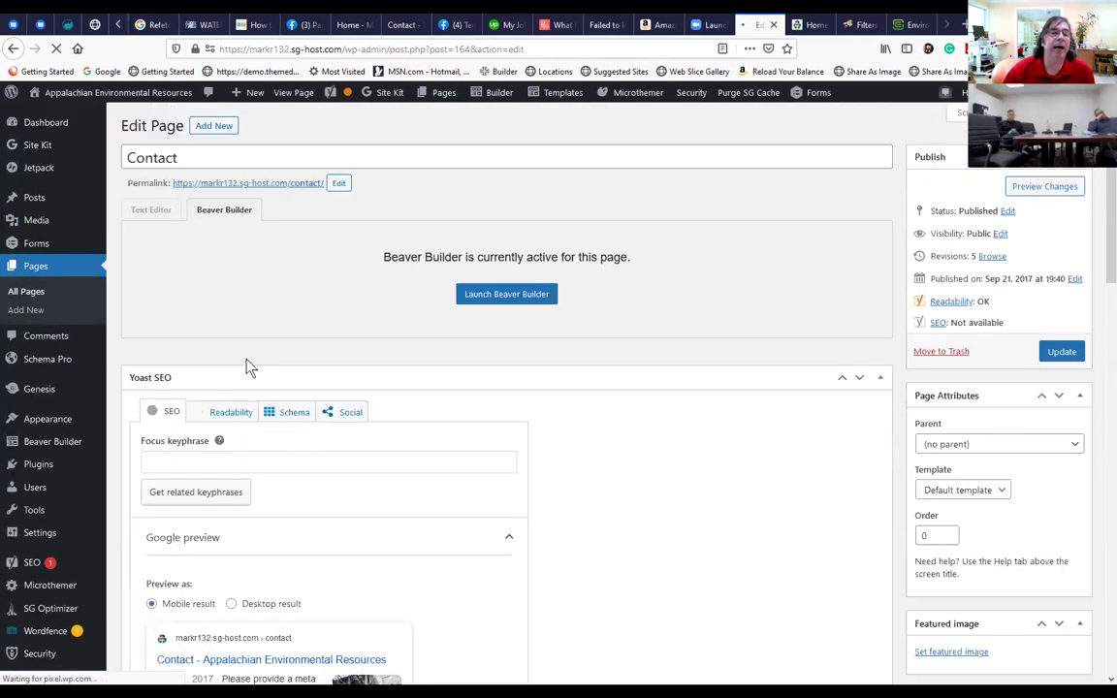
Examine the Contact page's Yoast SEO focus keyphrase, Google preview, SEO title, slug and meta description fields.
left_click(241, 462)
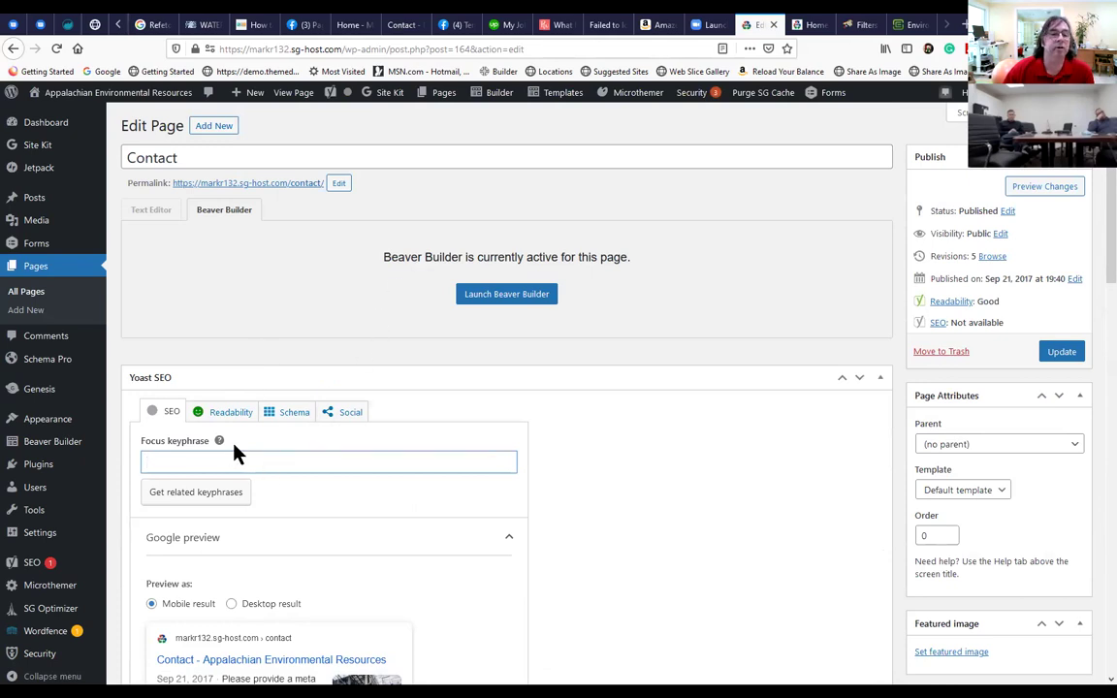
scroll(231, 446, "down", 1)
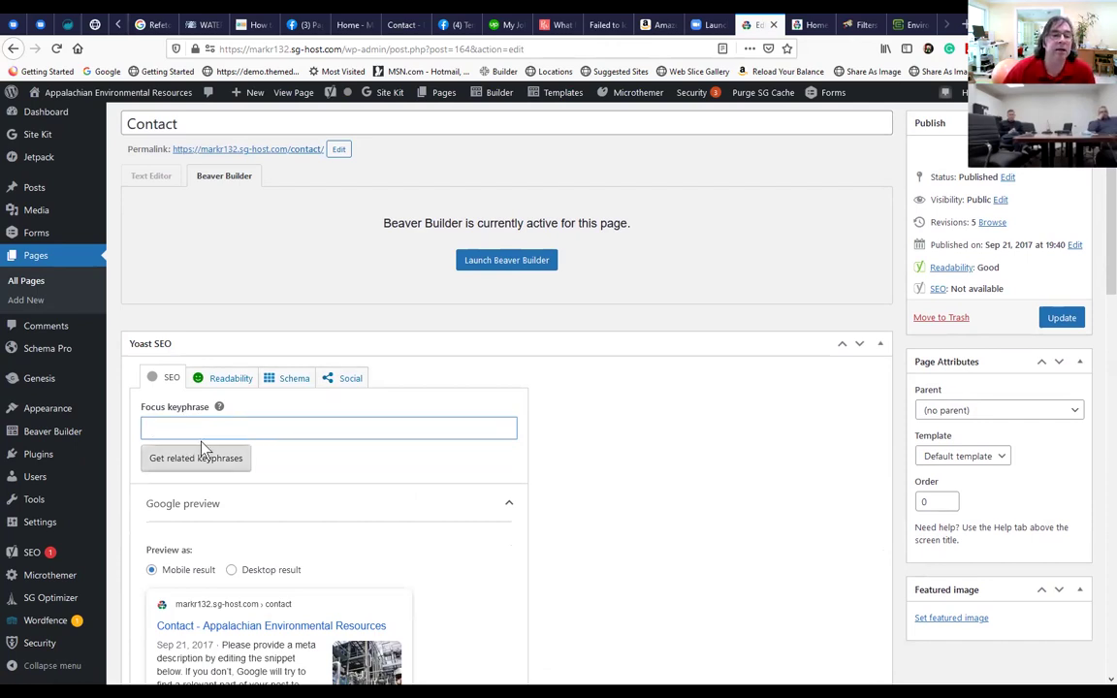
scroll(202, 449, "down", 3)
scroll(224, 493, "down", 2)
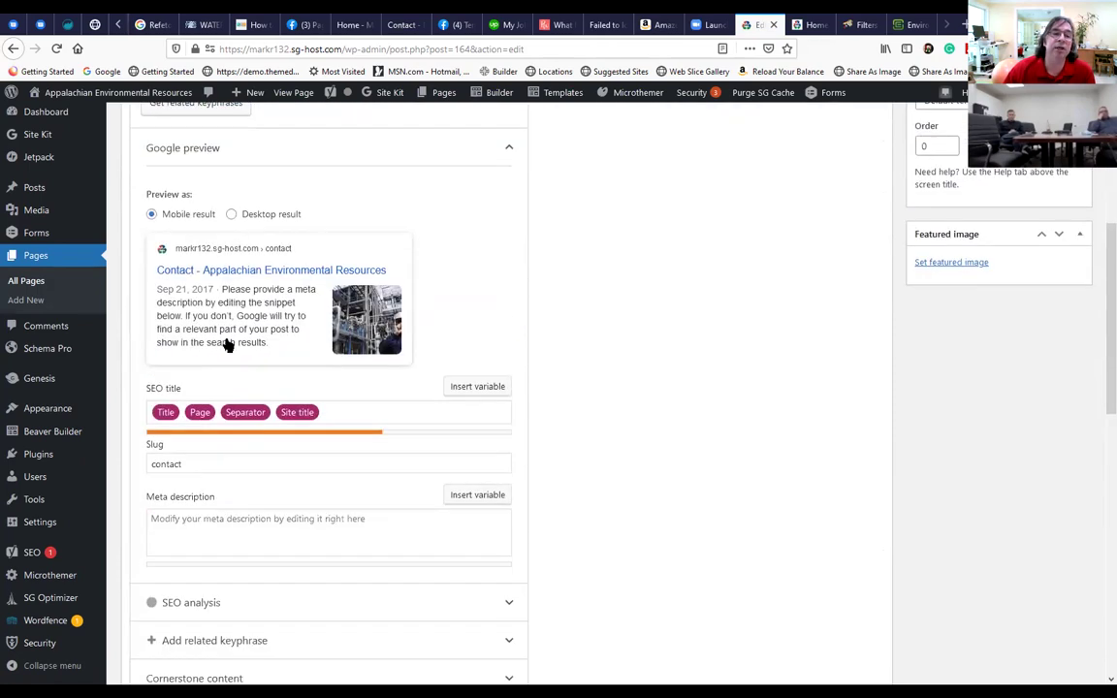
left_click(228, 347)
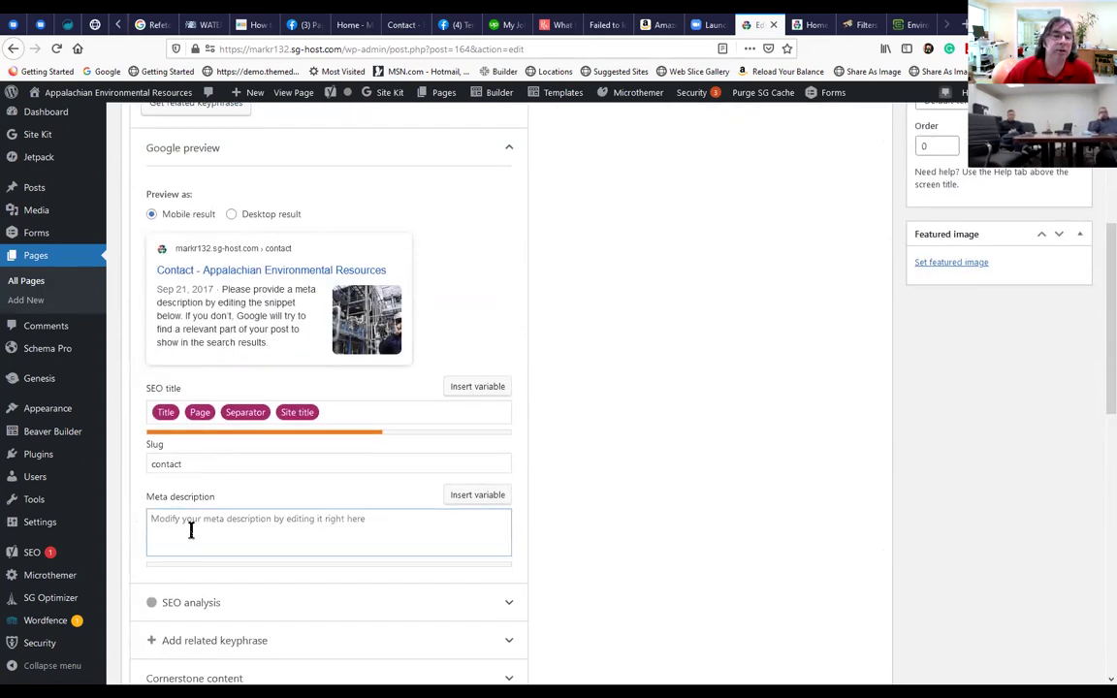
scroll(318, 520, "up", 2)
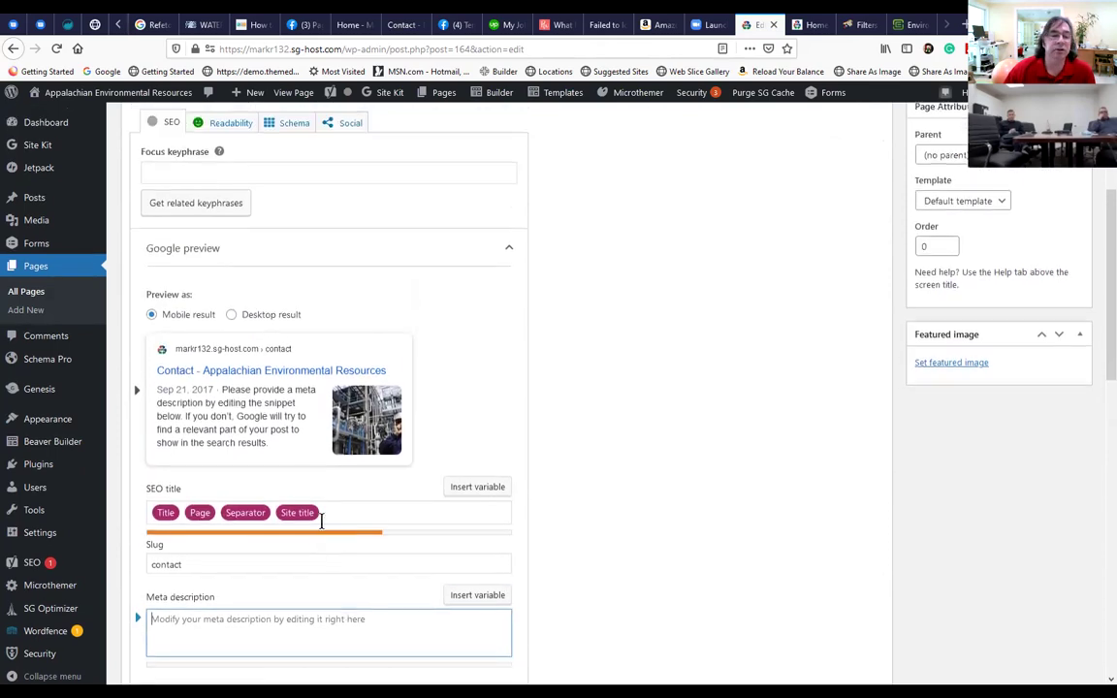
scroll(418, 611, "down", 1)
Update the Contact page and launch Beaver Builder on it.
scroll(419, 593, "up", 2)
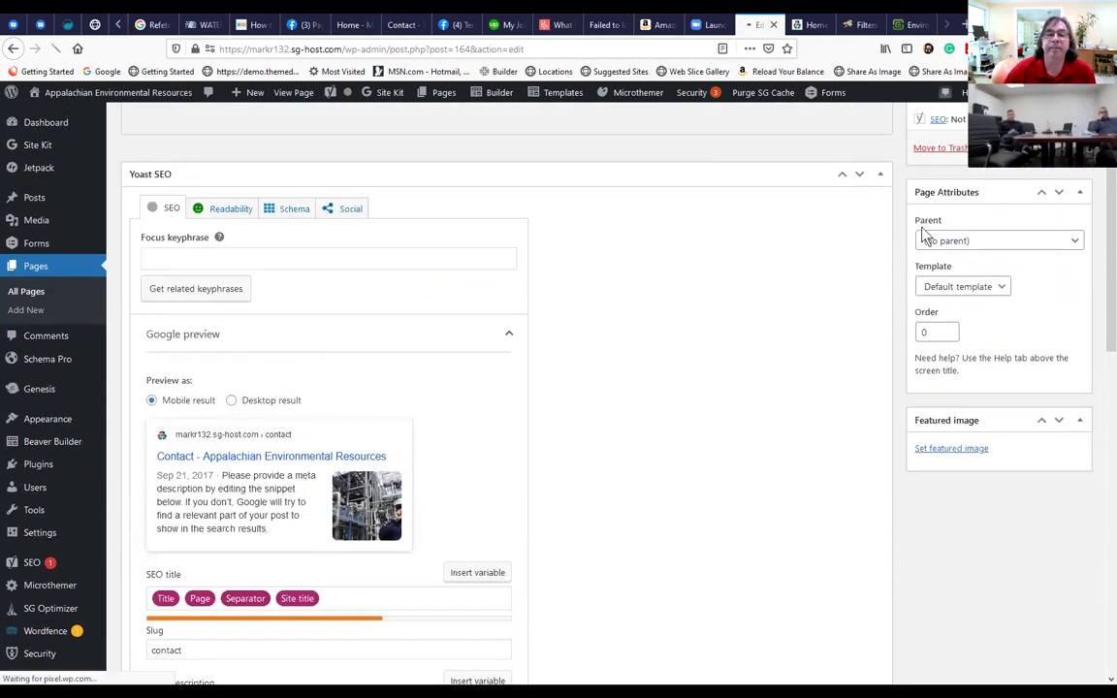
scroll(690, 329, "up", 3)
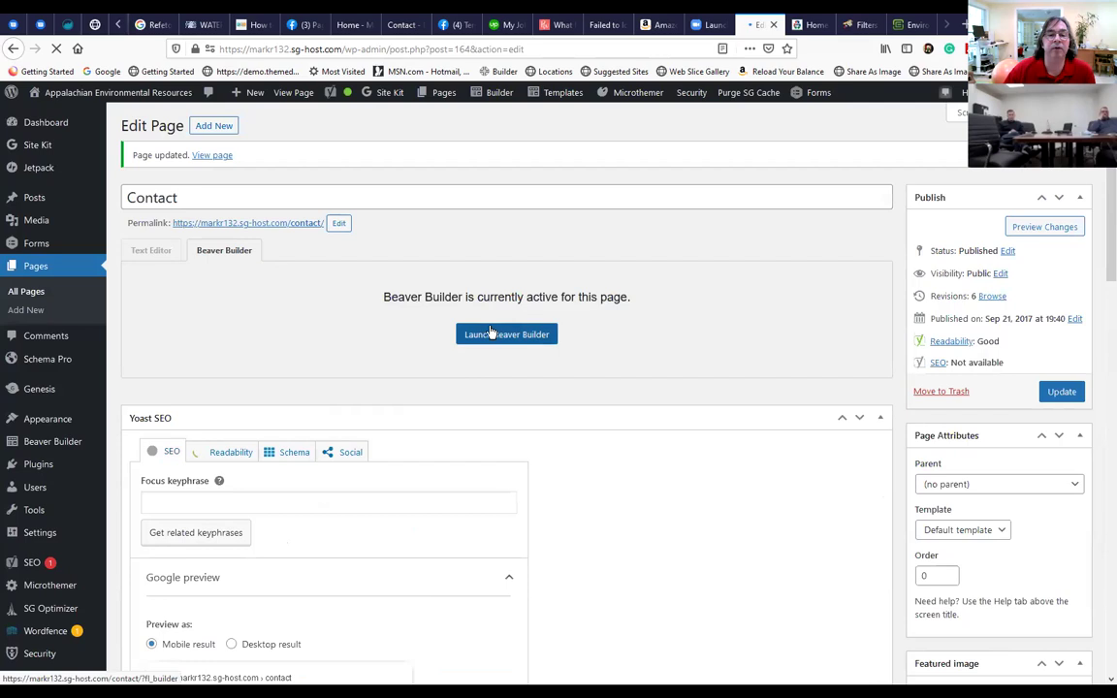
left_click(494, 333)
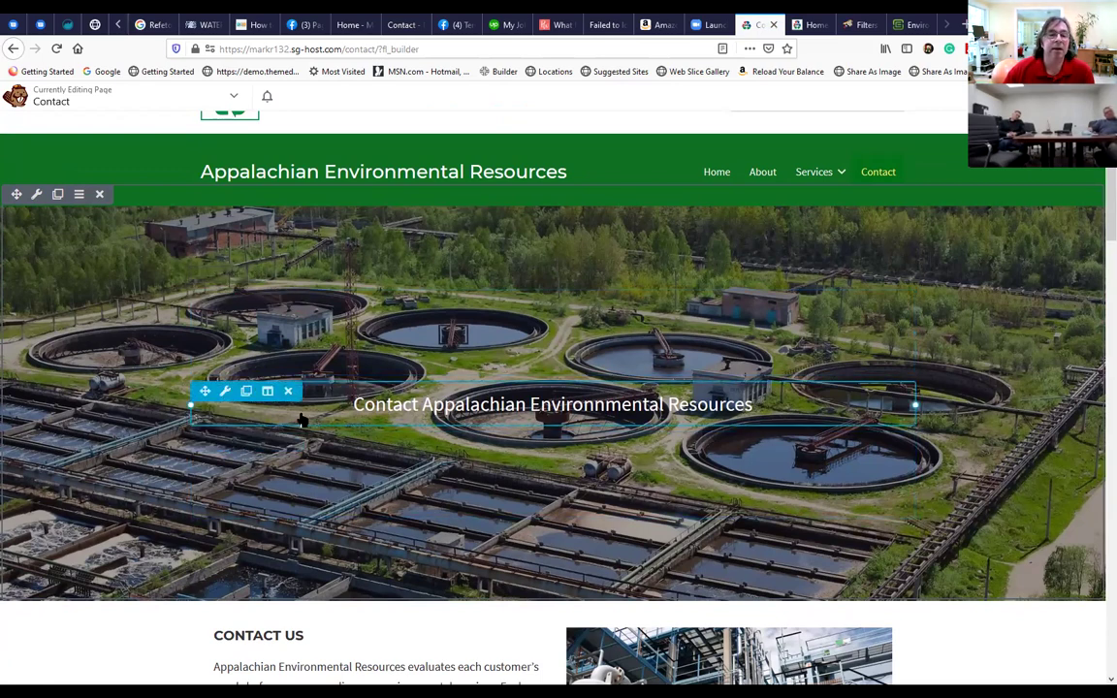
Open the banner heading's module settings, select the word "Appalachian" in its text, and save the settings as they are.
left_click(224, 393)
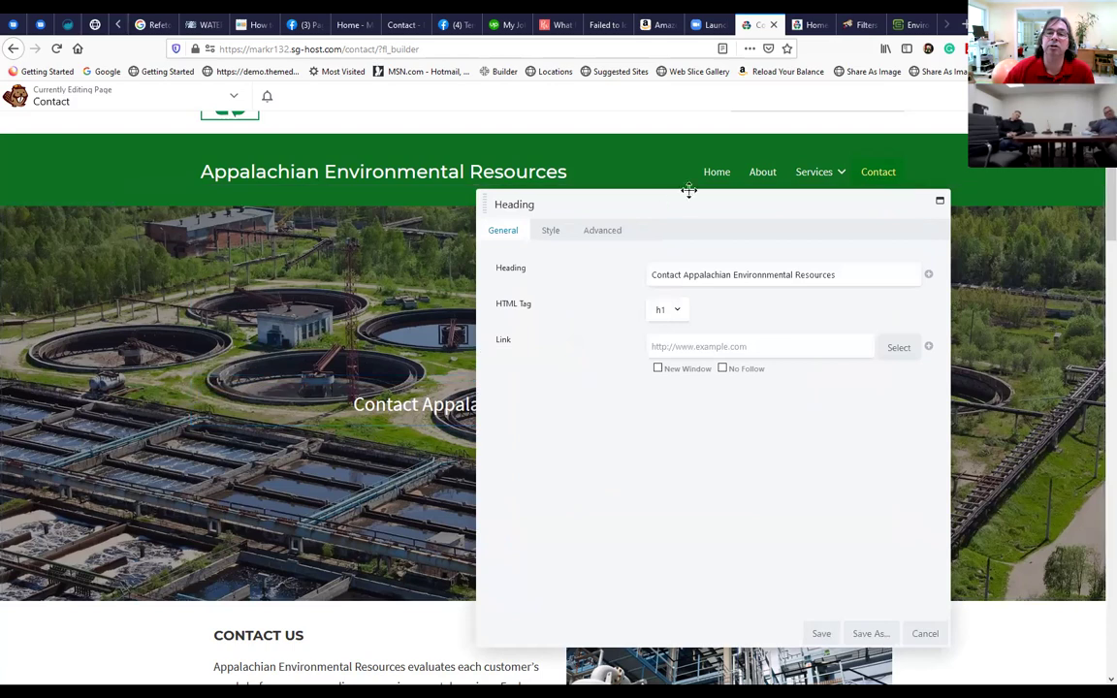
double_click(718, 270)
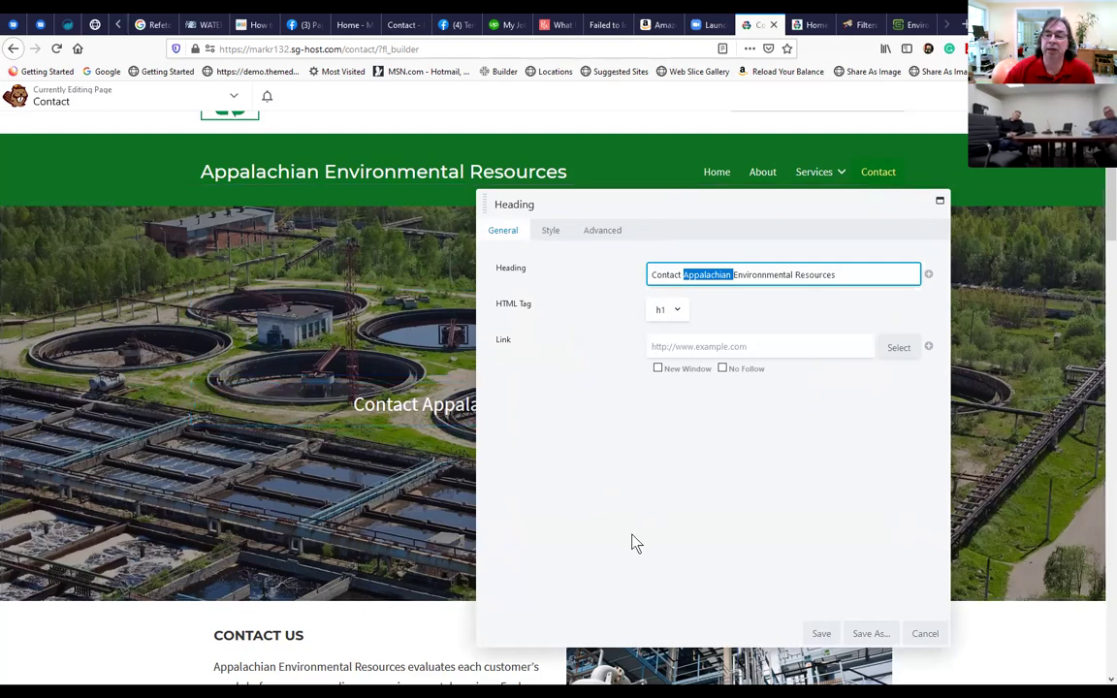
left_click(822, 635)
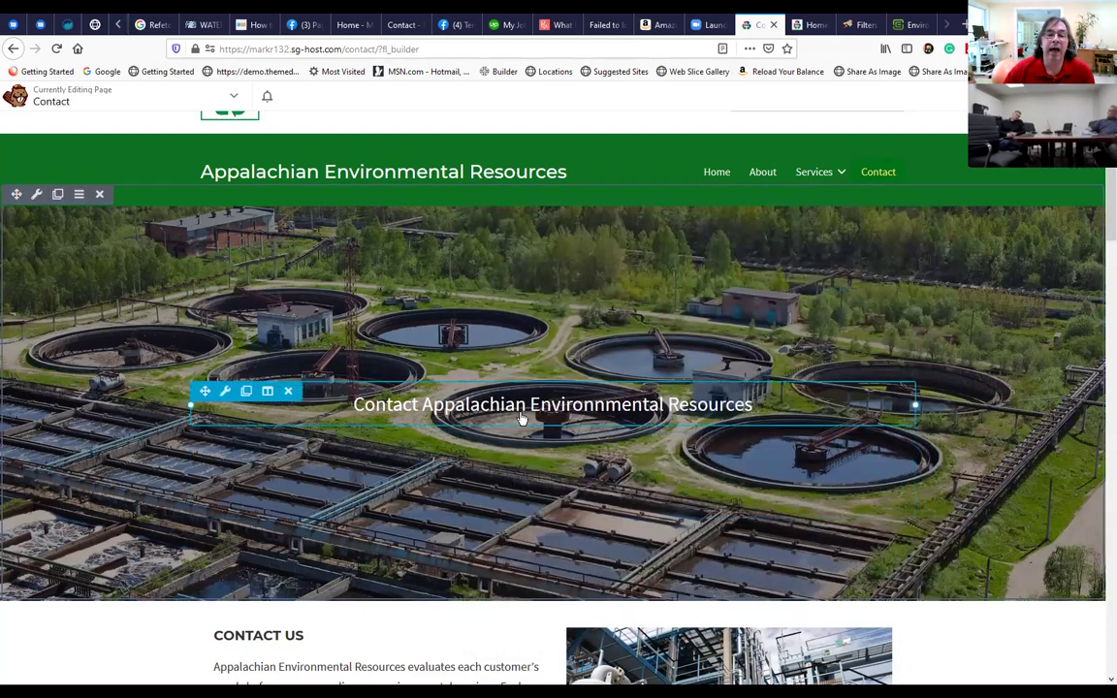
Inspect the settings of the separator below the banner heading and save them as they are.
scroll(476, 372, "down", 2)
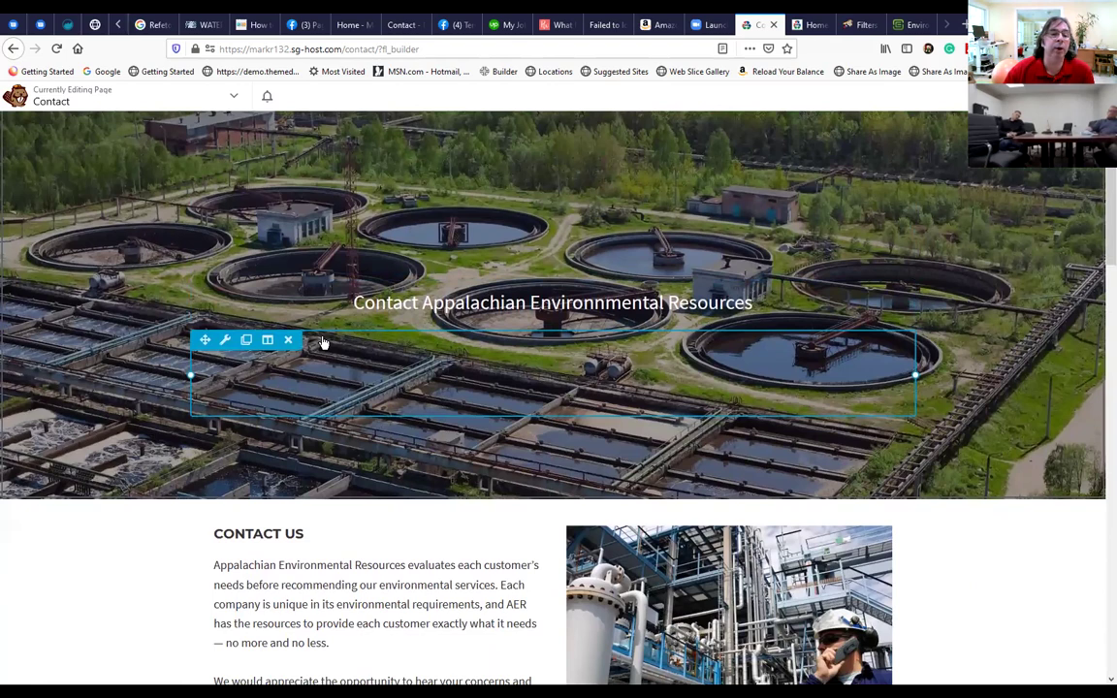
scroll(323, 337, "down", 1)
left_click(226, 291)
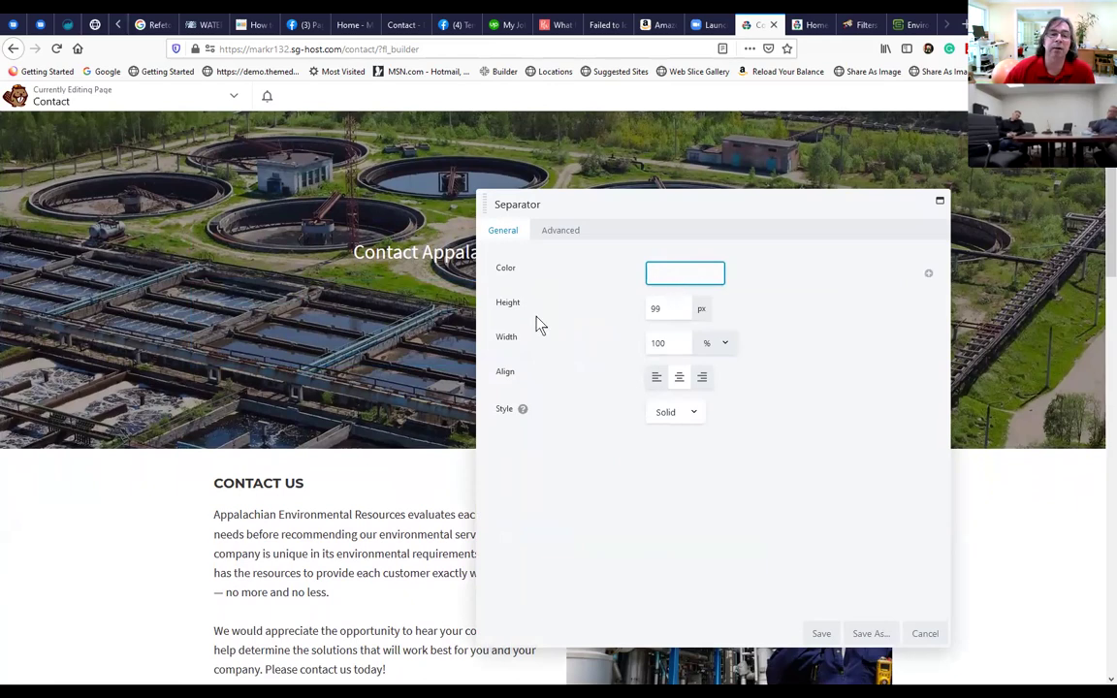
left_click(820, 634)
Open the row settings of the Contact page's banner photo row.
scroll(308, 521, "down", 3)
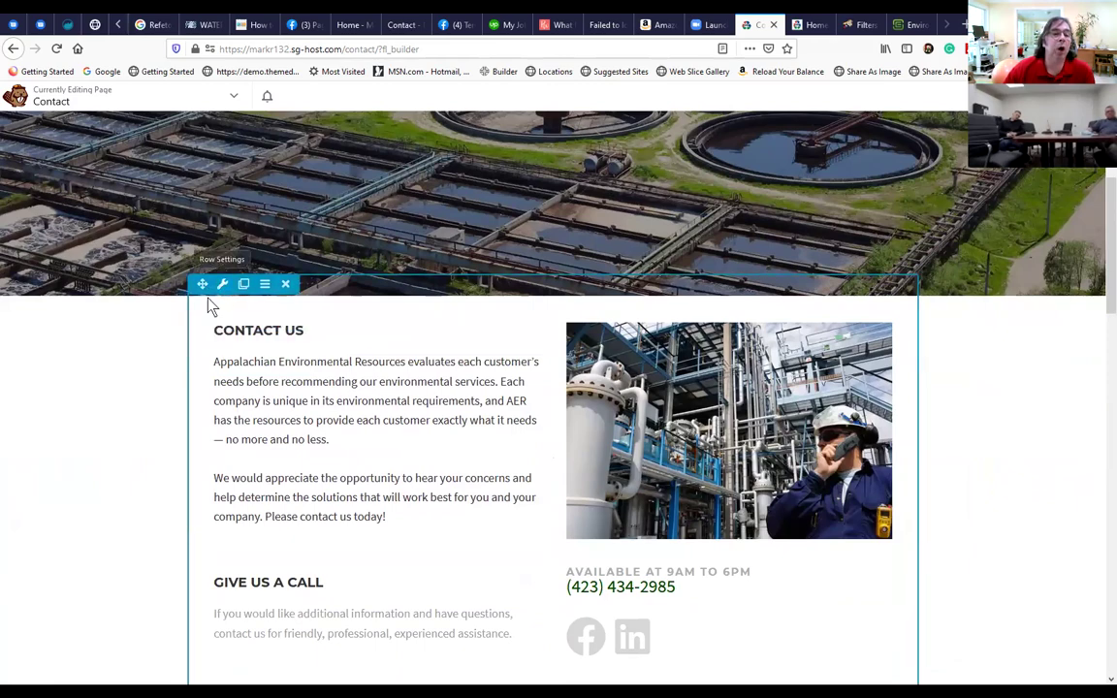
scroll(218, 281, "up", 7)
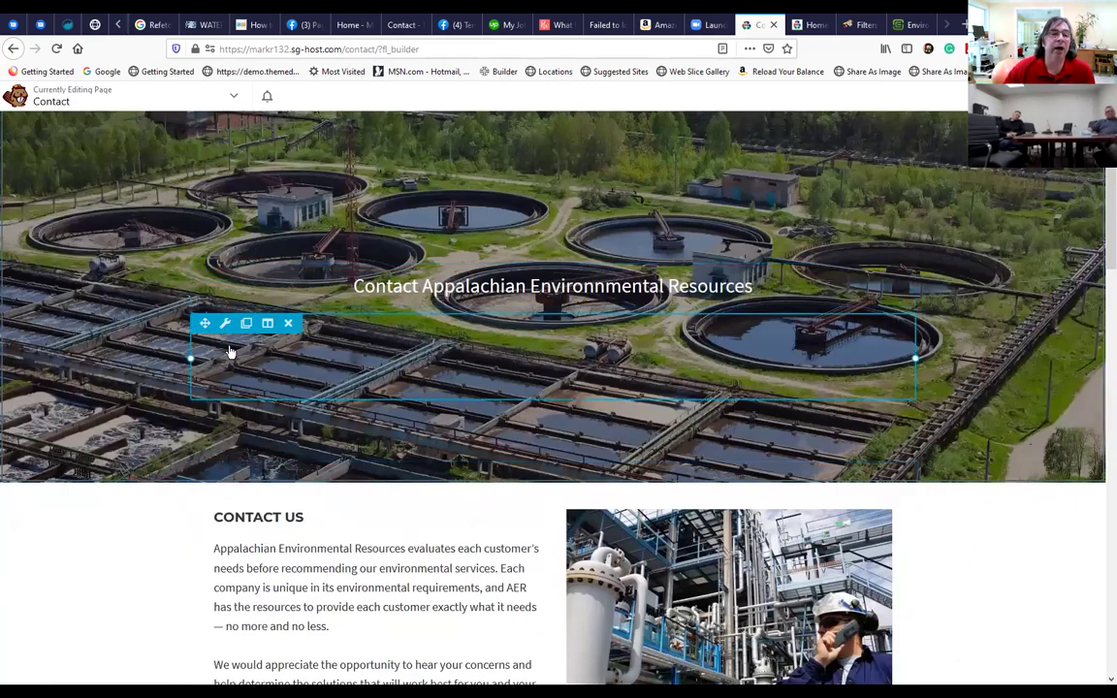
left_click(38, 244)
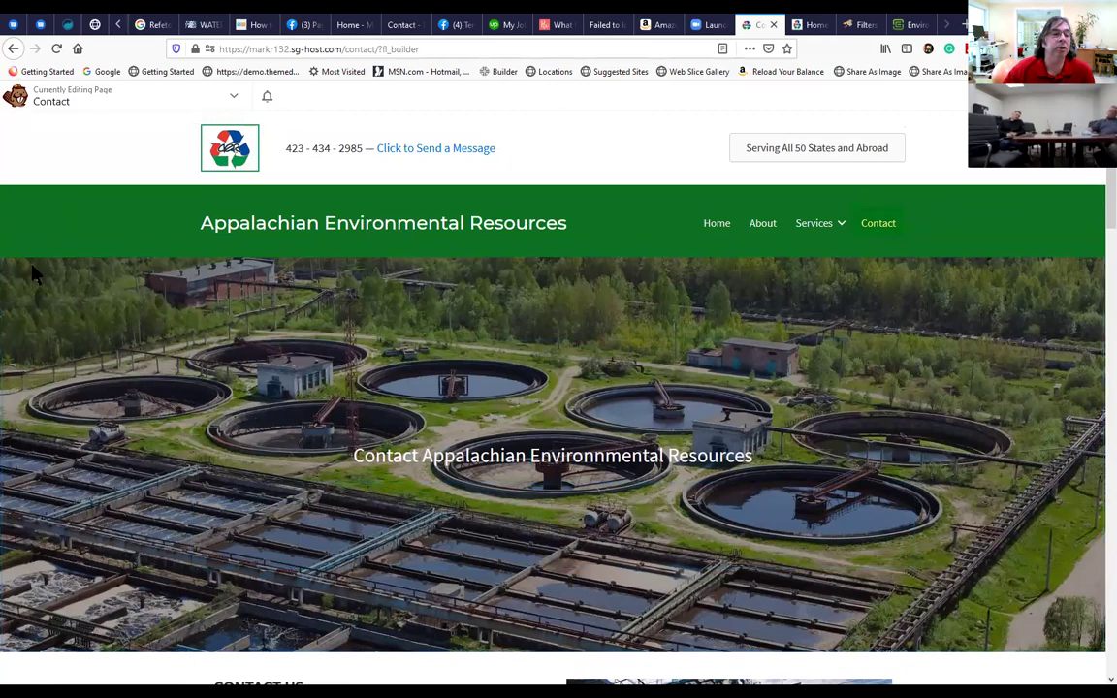
left_click(36, 245)
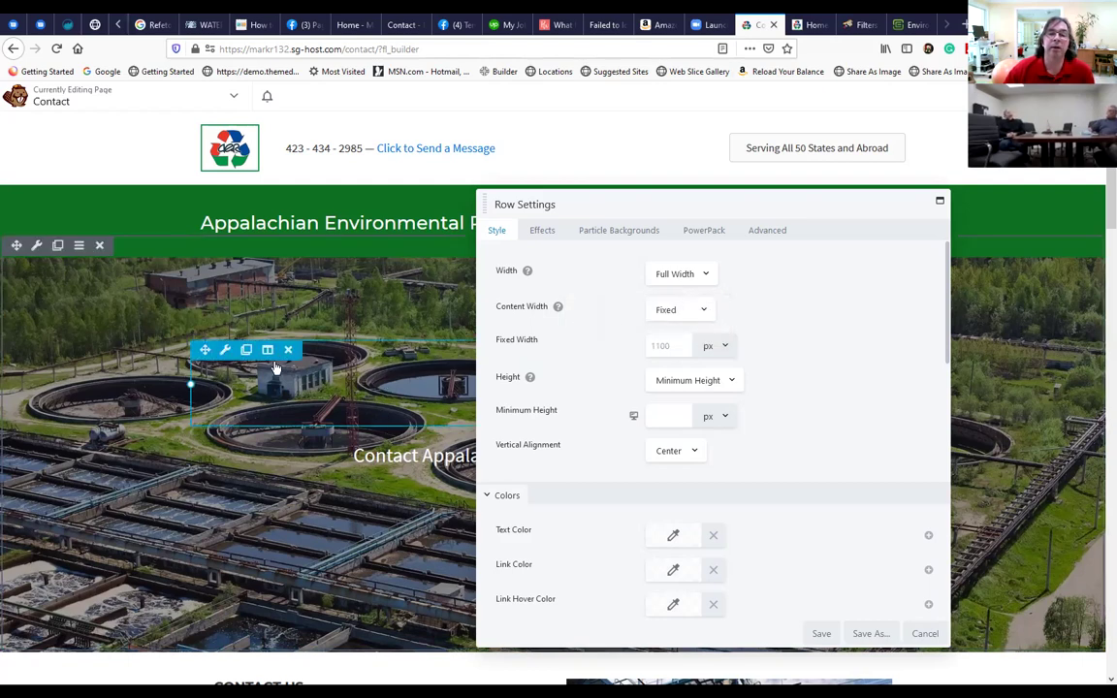
Give the Contact Us row a solid bright green background color and save its row settings.
scroll(275, 368, "down", 5)
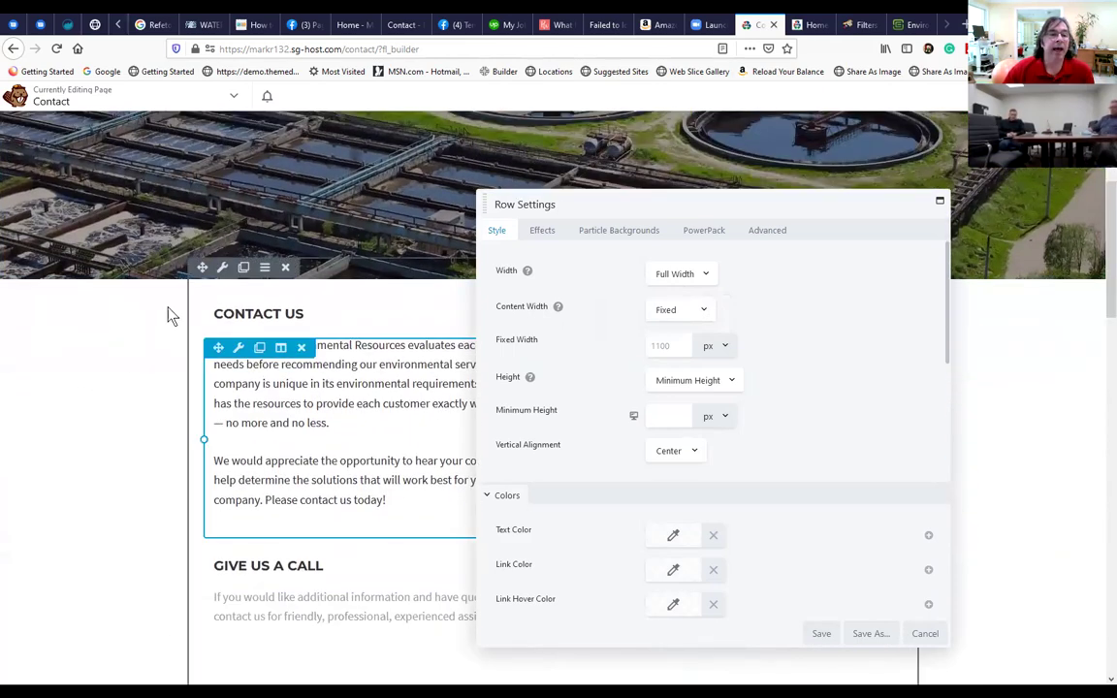
left_click(221, 271)
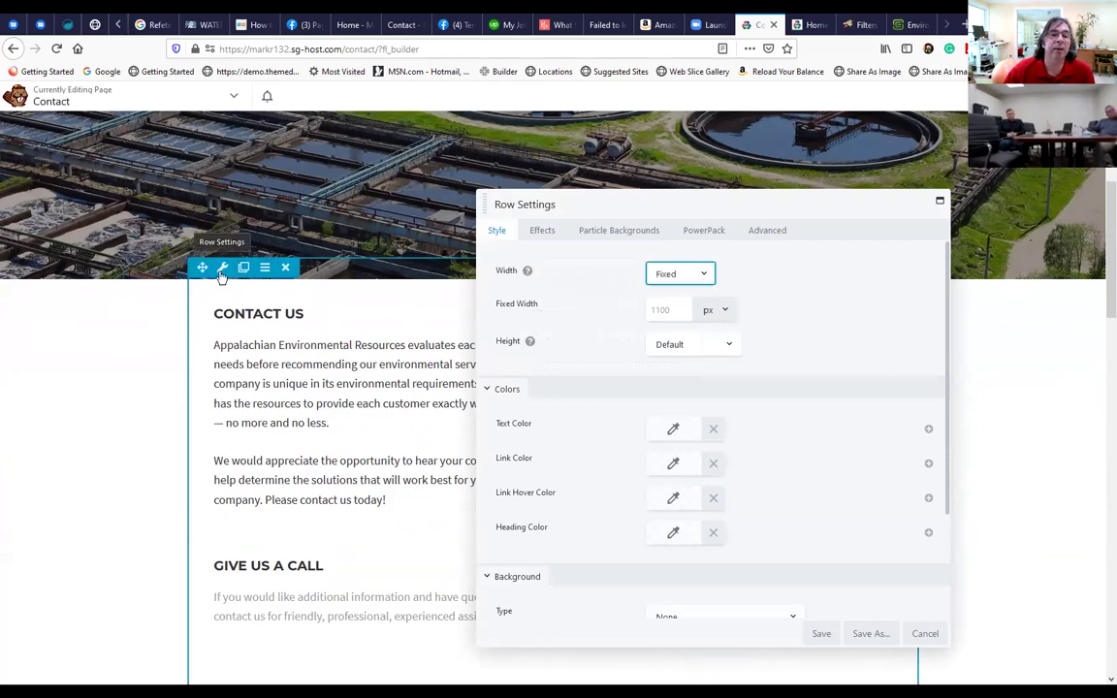
scroll(621, 431, "down", 3)
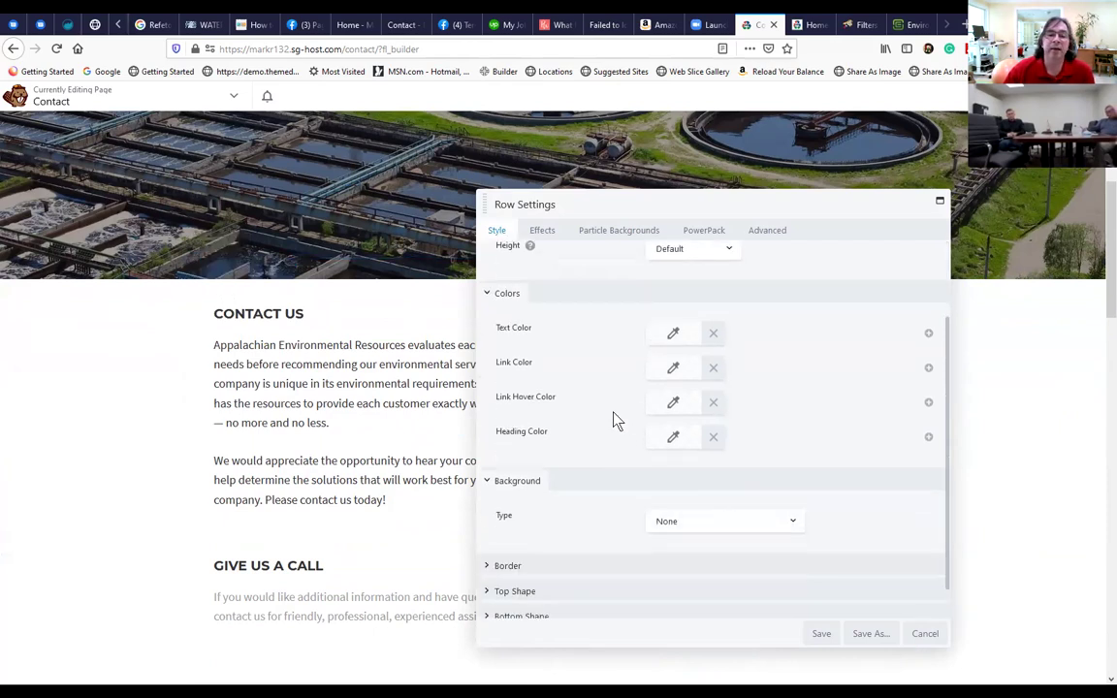
left_click(685, 490)
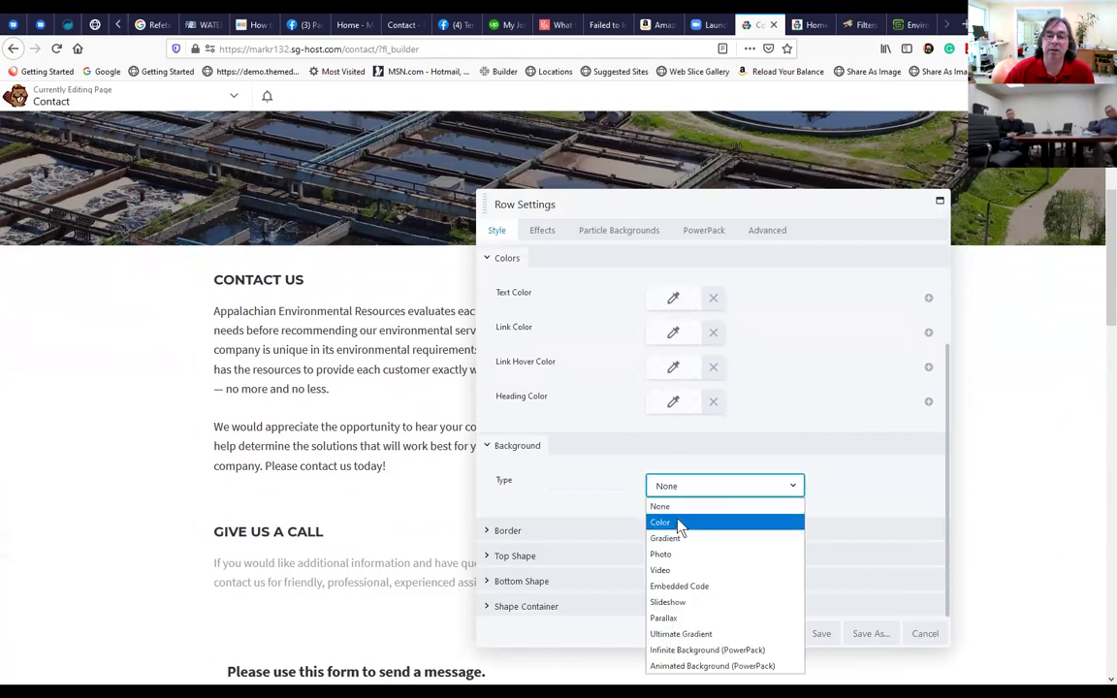
key("Escape")
key("Down")
scroll(664, 543, "down", 2)
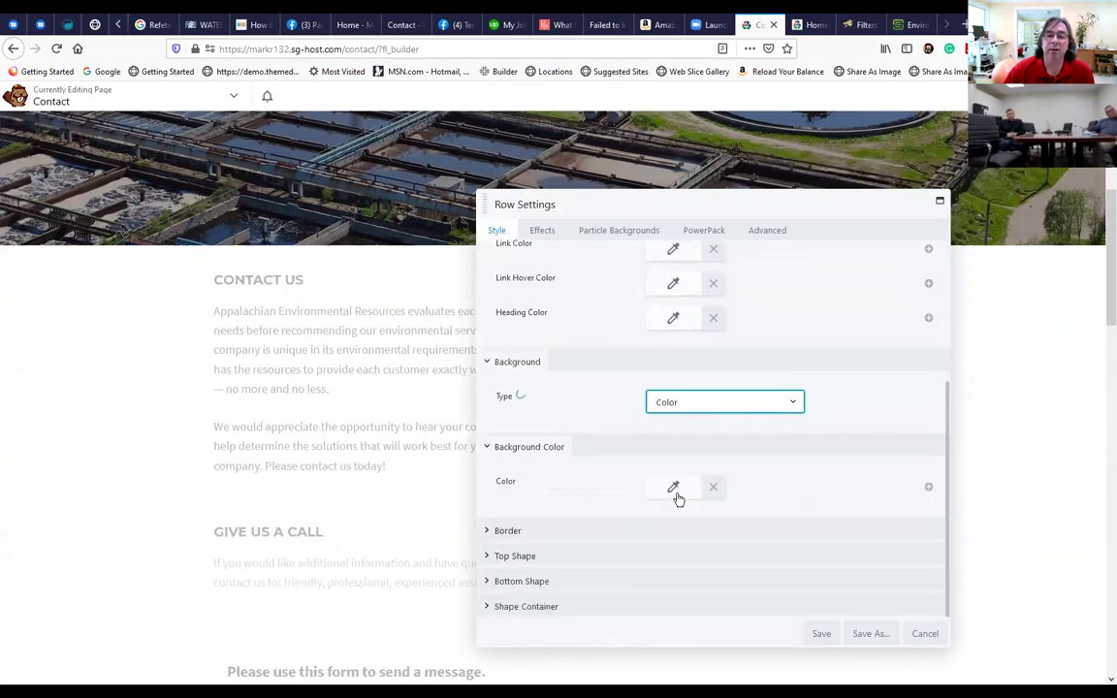
left_click(675, 495)
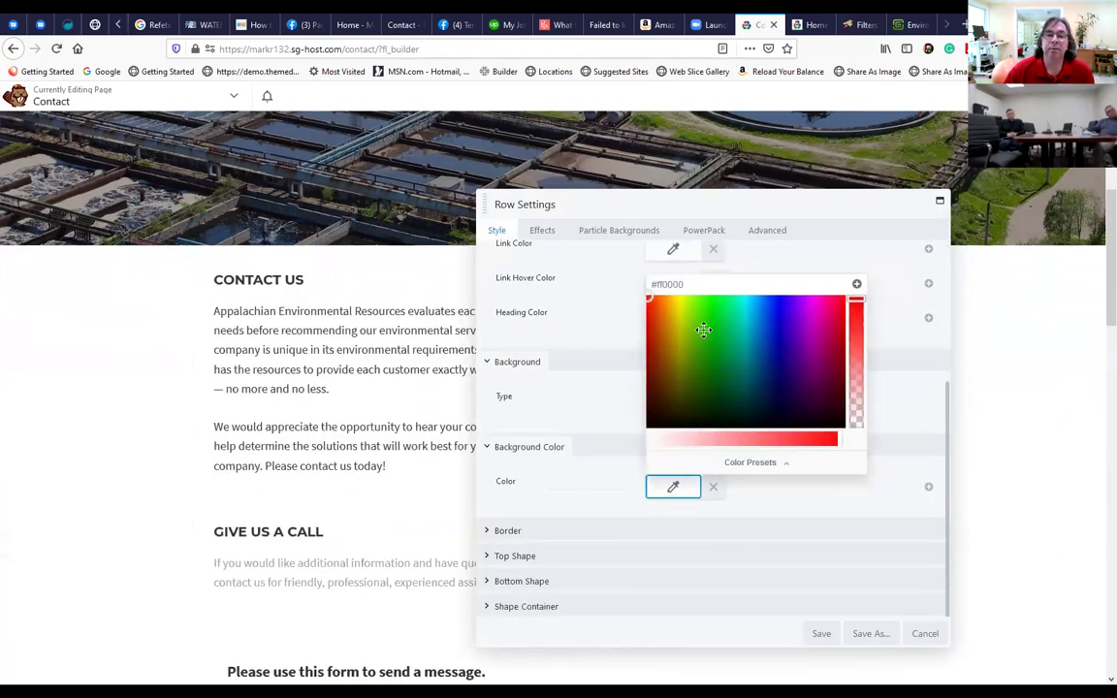
left_click(704, 330)
left_click(810, 634)
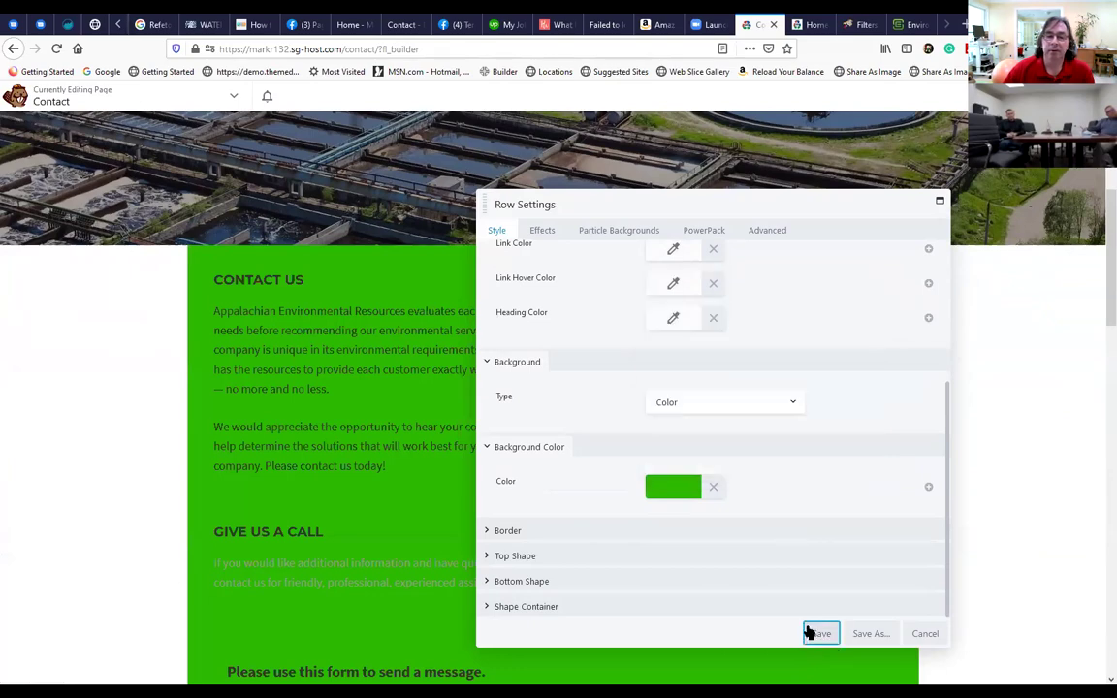
scroll(282, 489, "up", 5)
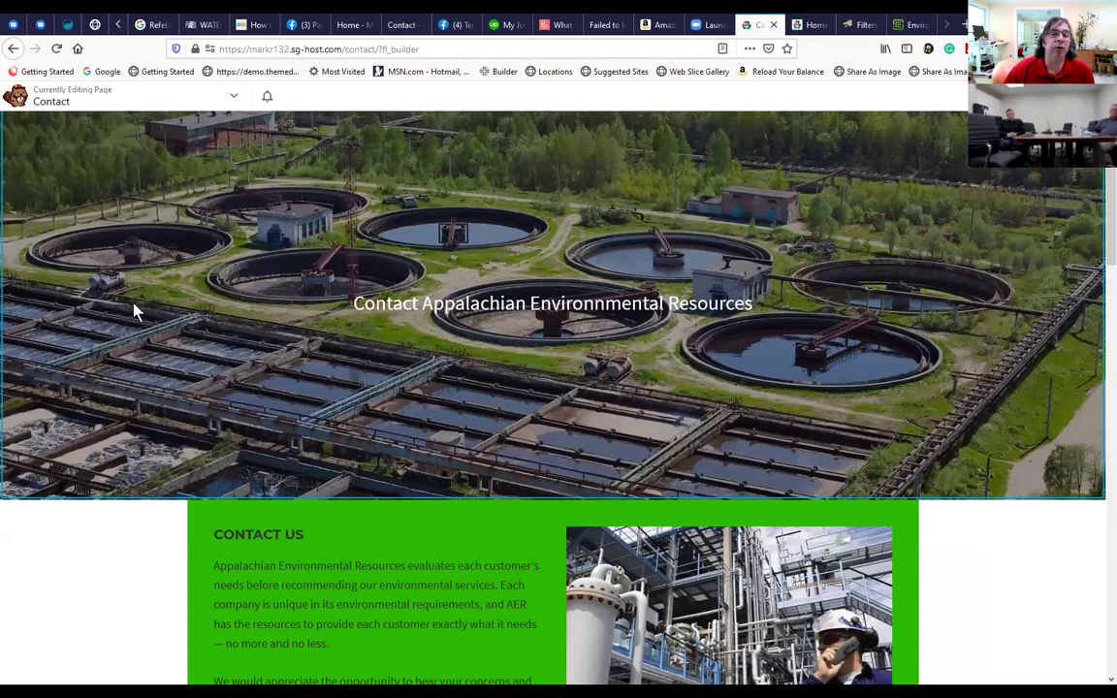
Try the Contact Us row at Full Width, switch it back to Fixed, and cancel its row settings.
mouse_move(201, 250)
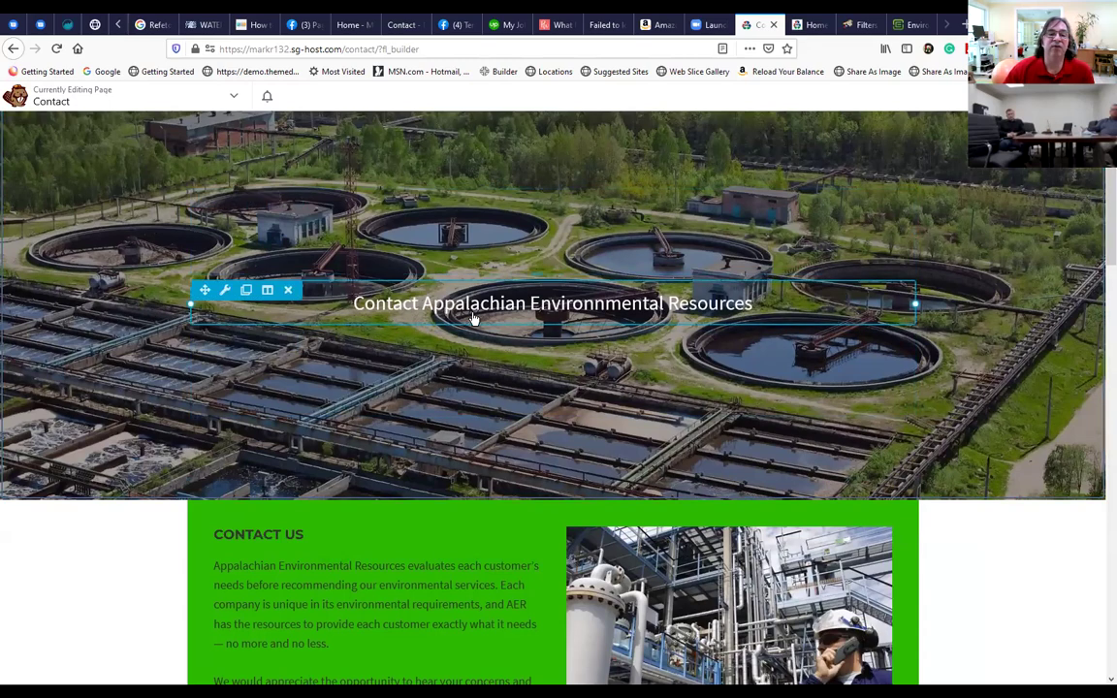
scroll(369, 347, "down", 3)
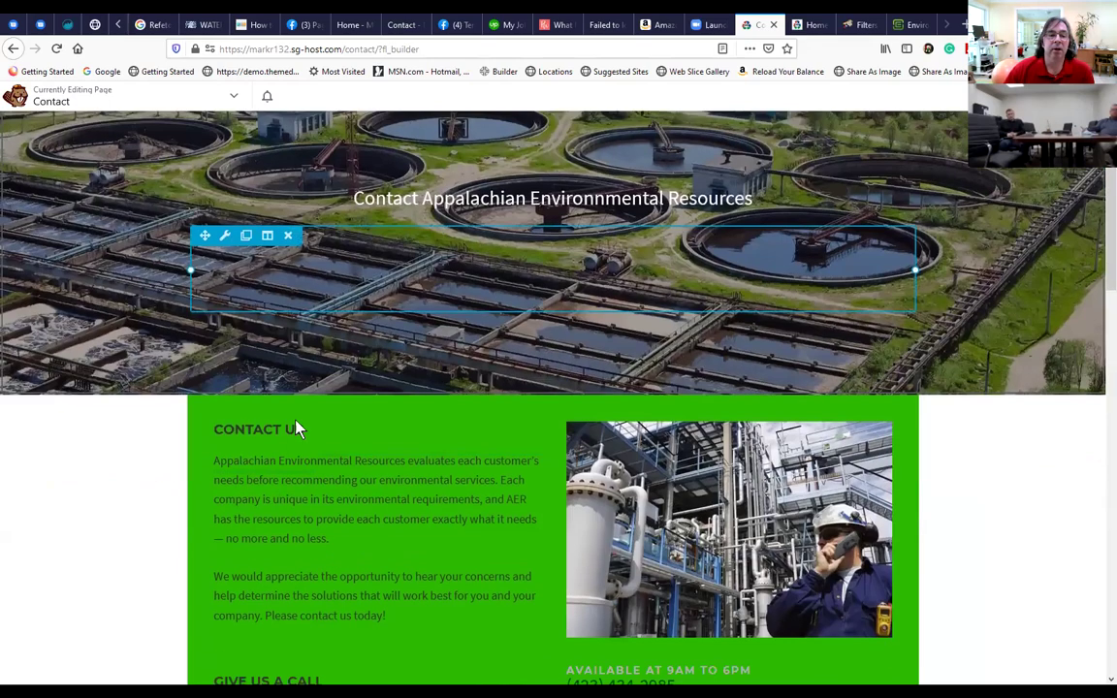
scroll(62, 417, "down", 1)
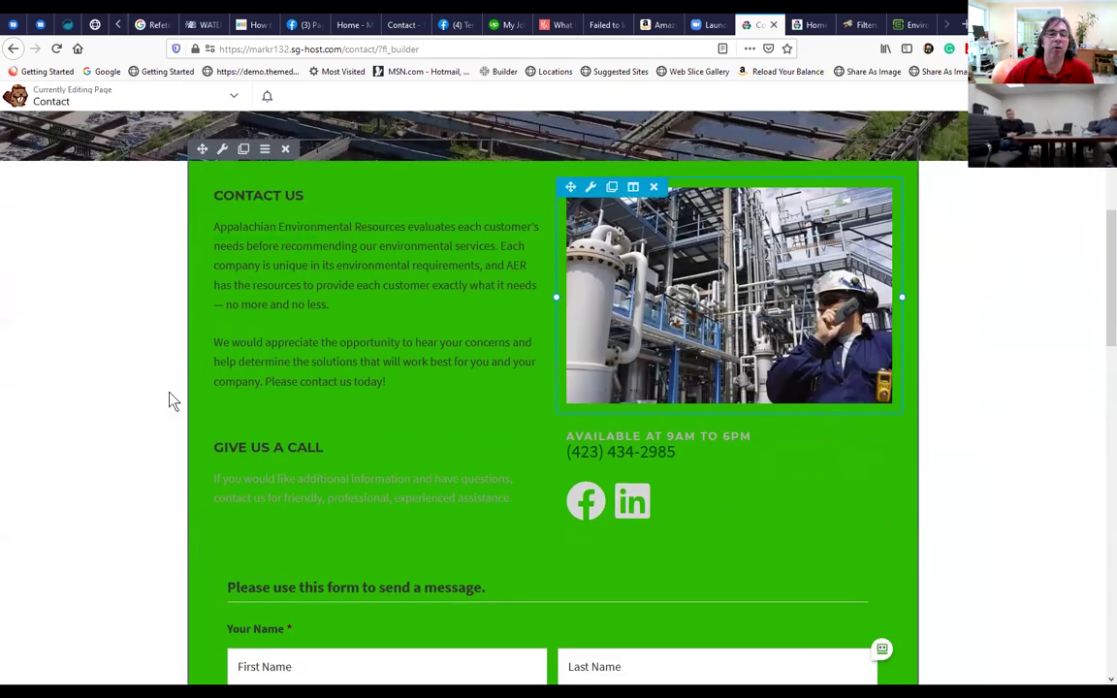
scroll(233, 318, "up", 1)
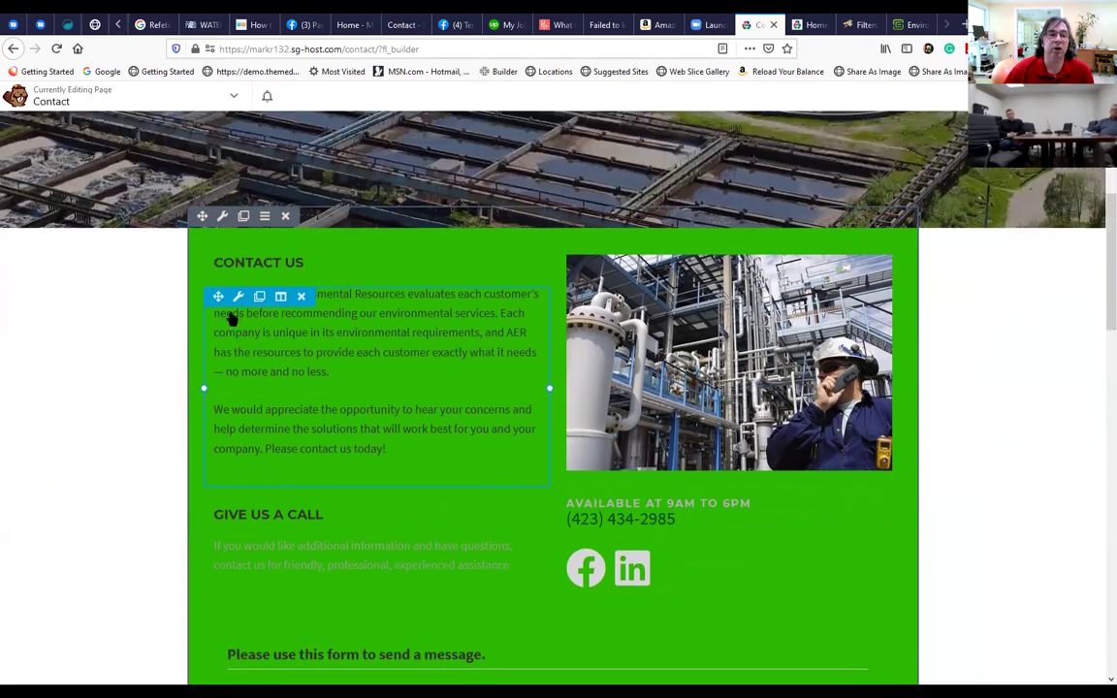
left_click(222, 234)
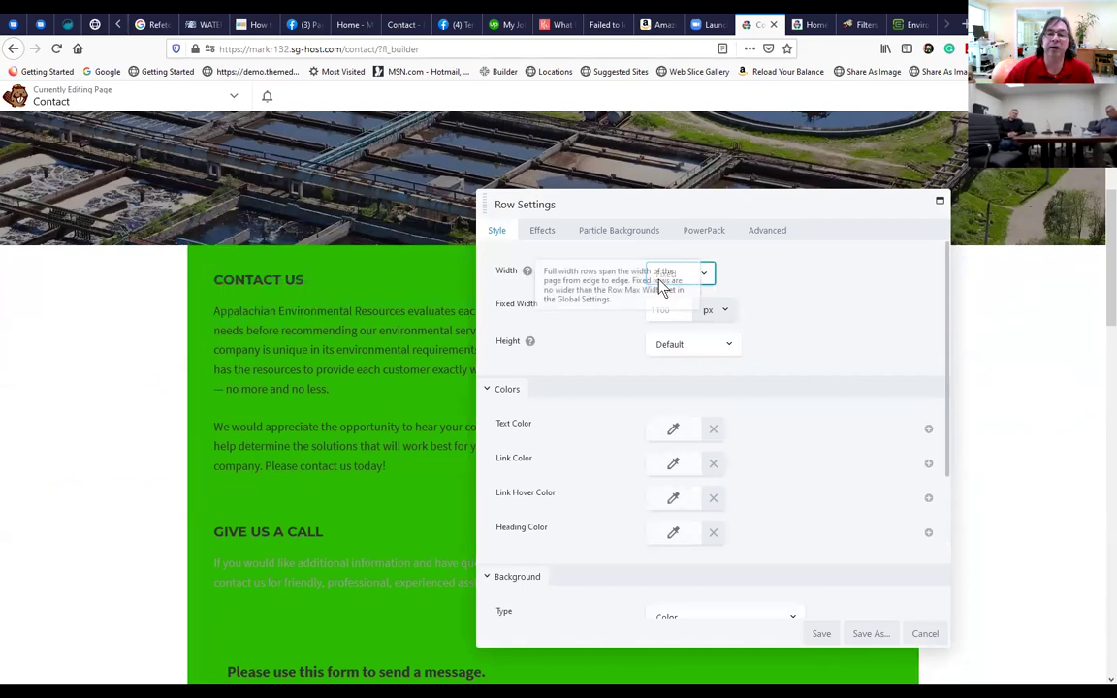
left_click(704, 277)
left_click(703, 314)
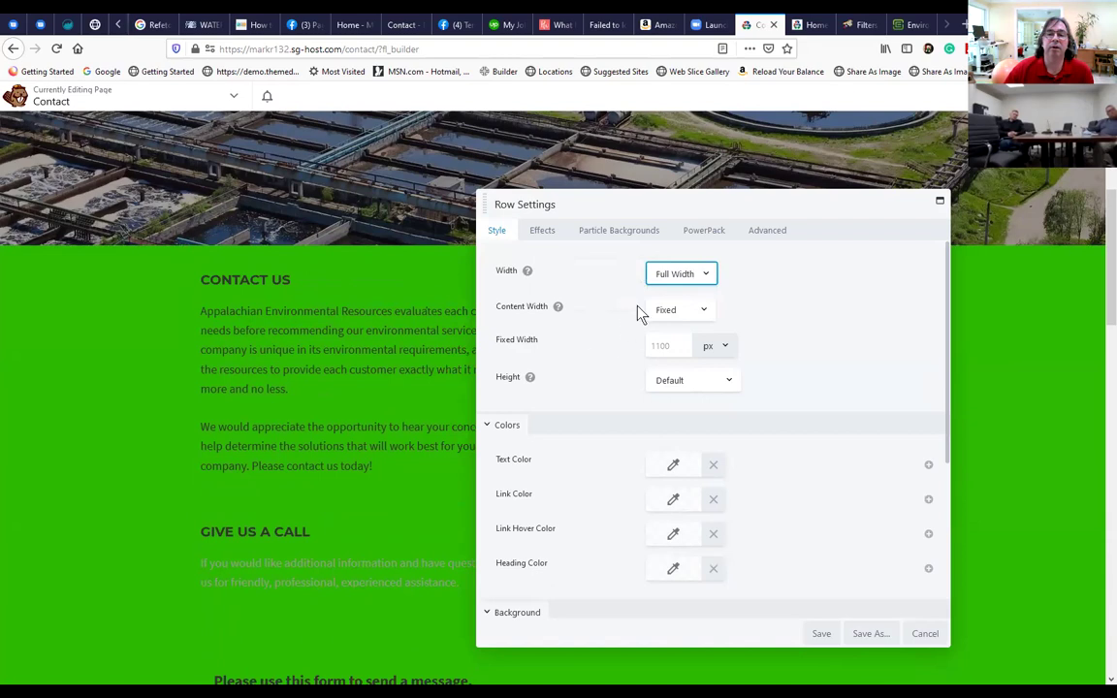
left_click(690, 278)
left_click(685, 295)
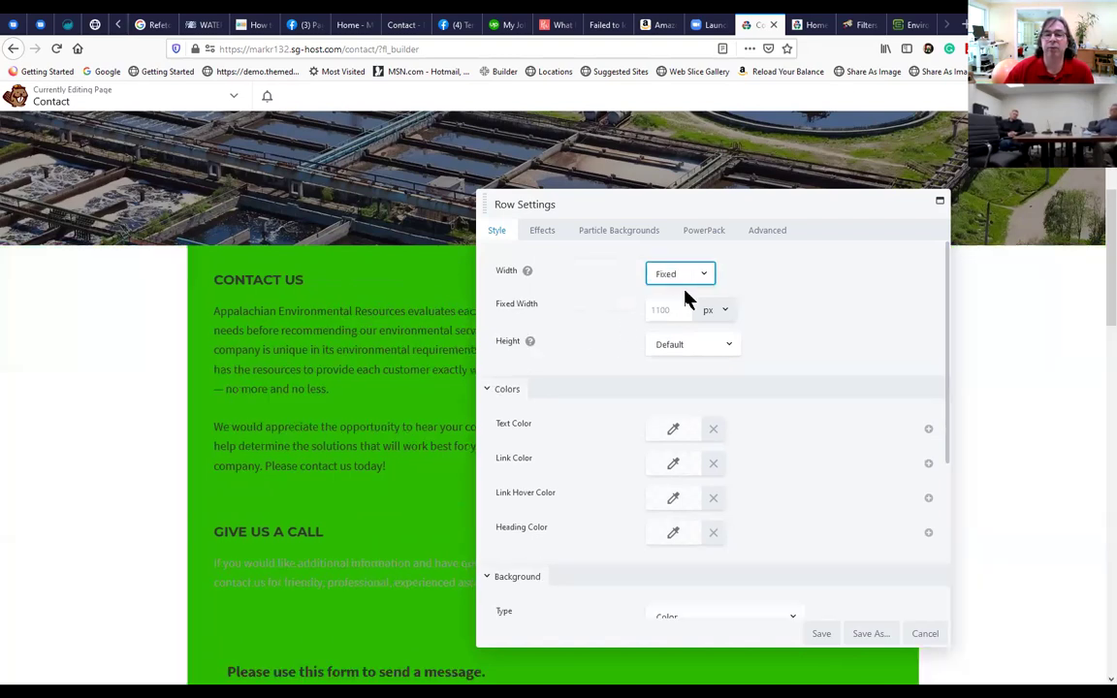
left_click(921, 630)
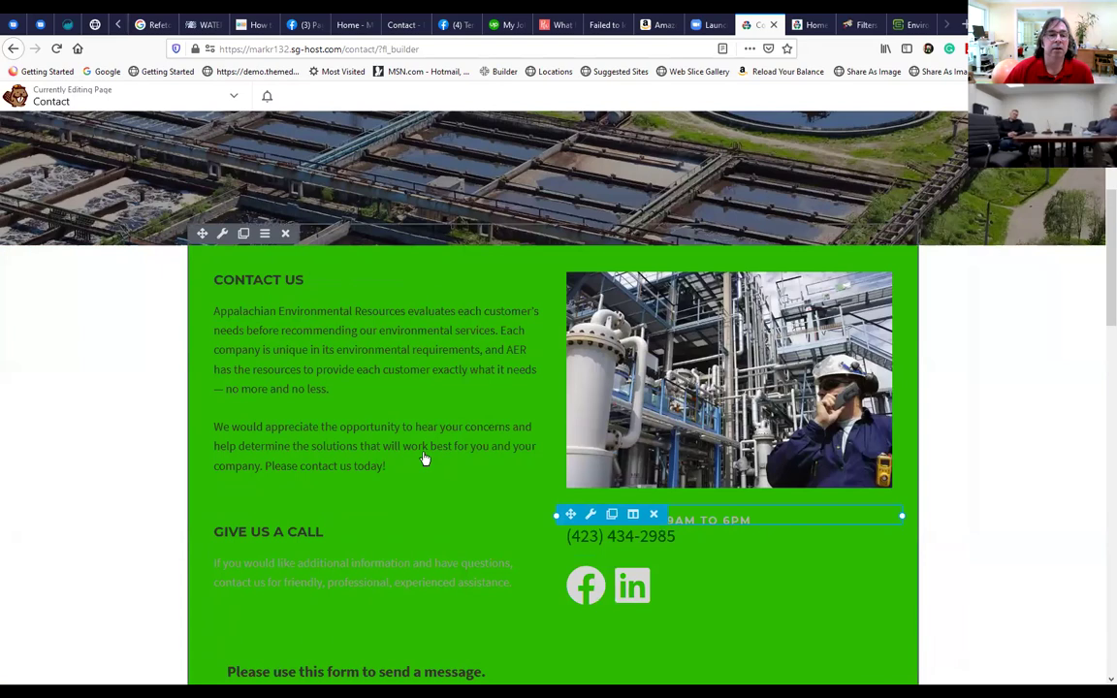
Clear the Contact Us row's background color, look through the page's form area, and cancel the row settings.
left_click(222, 233)
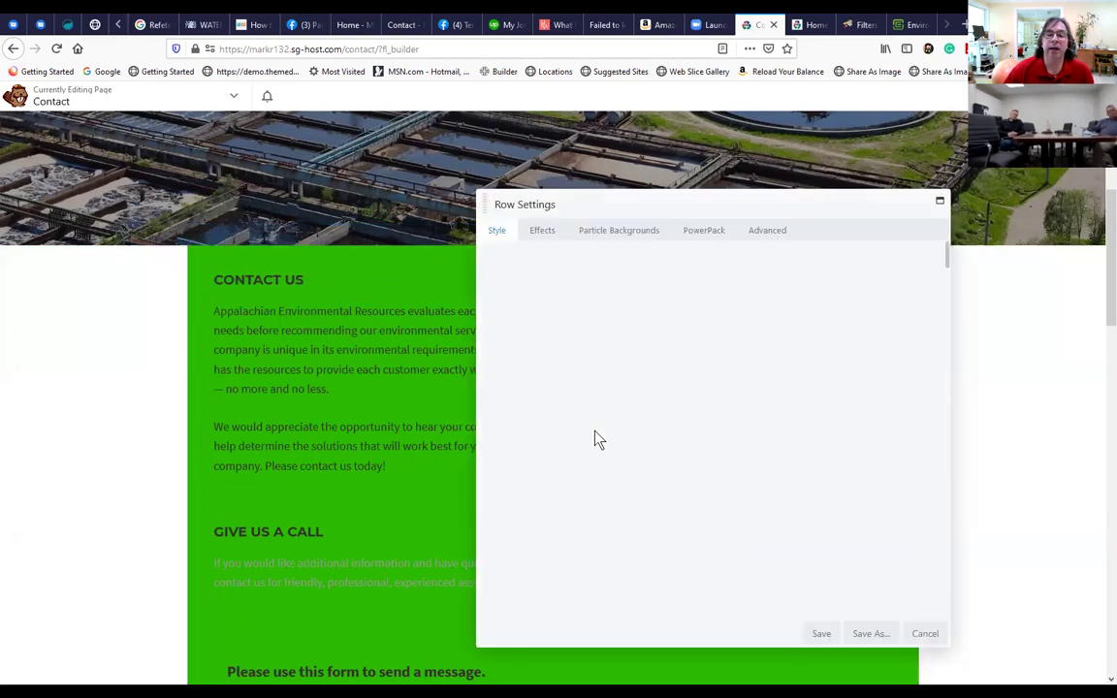
scroll(582, 407, "down", 3)
scroll(640, 436, "down", 2)
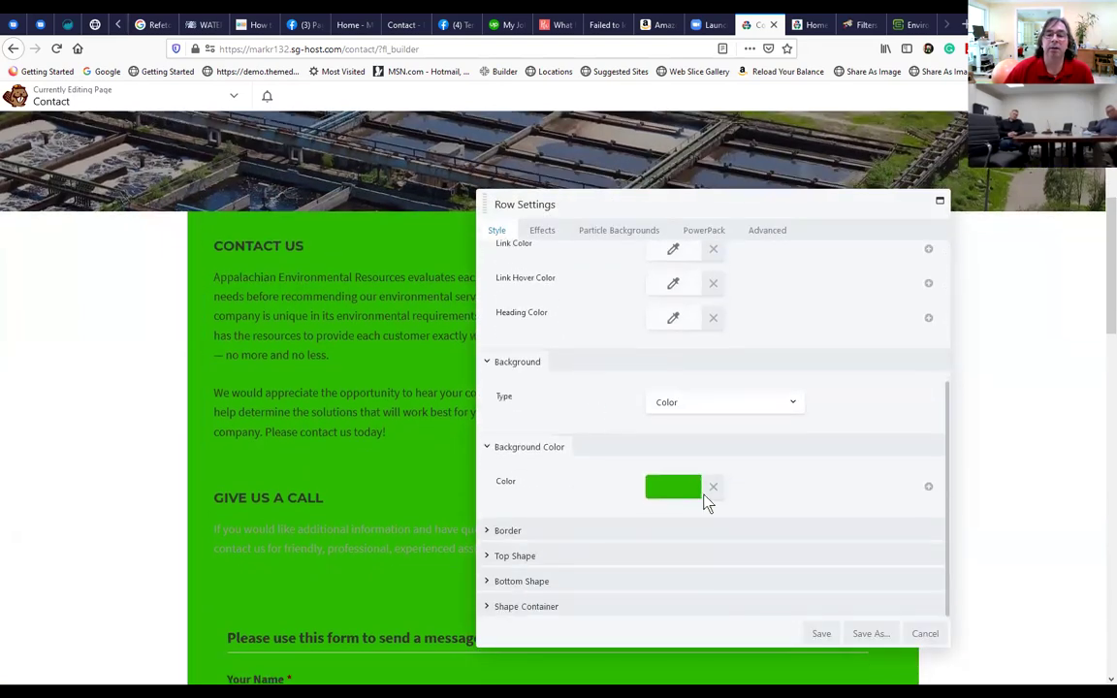
left_click(711, 488)
scroll(172, 424, "down", 2)
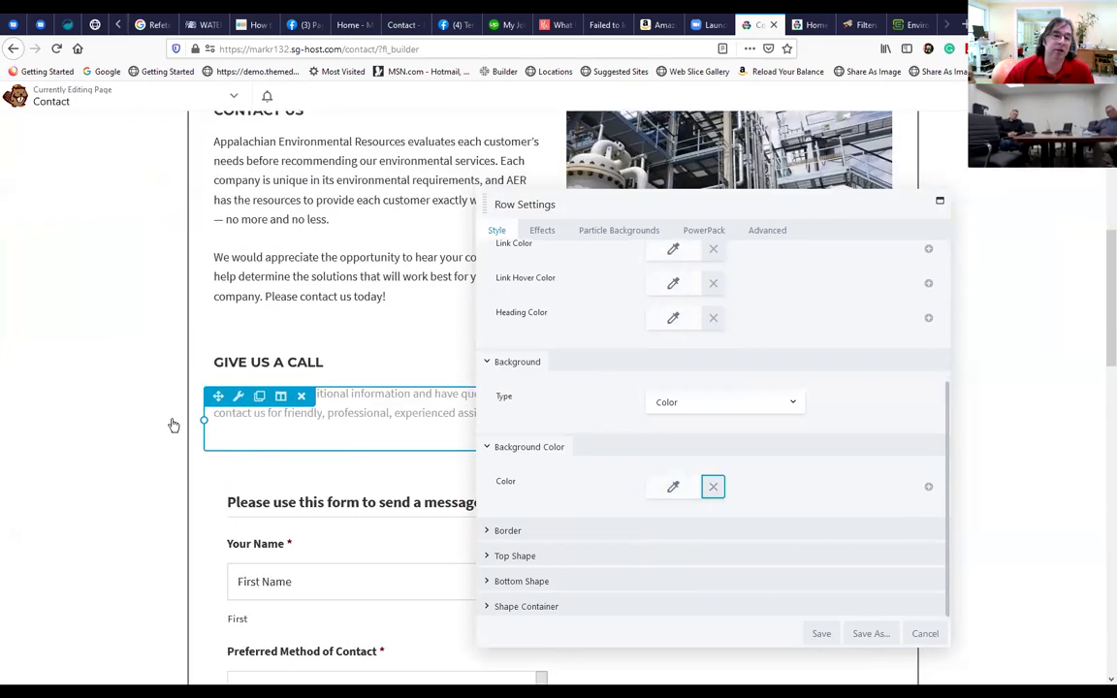
scroll(155, 367, "up", 1)
scroll(141, 339, "down", 2)
scroll(143, 332, "up", 3)
scroll(159, 326, "down", 1)
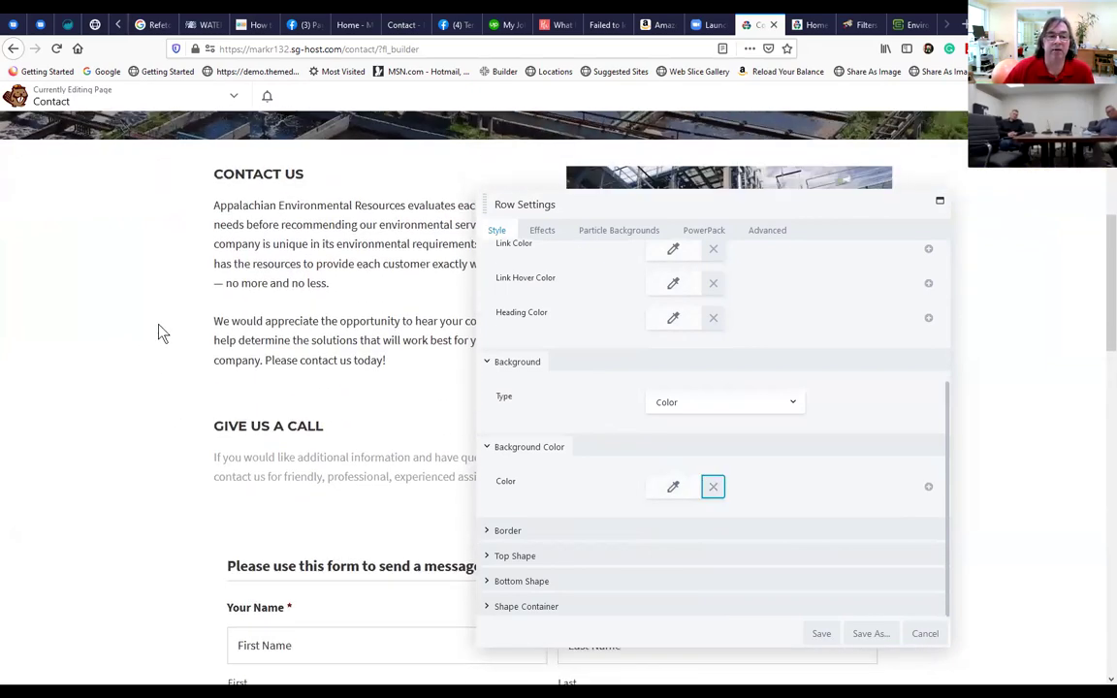
scroll(164, 388, "down", 8)
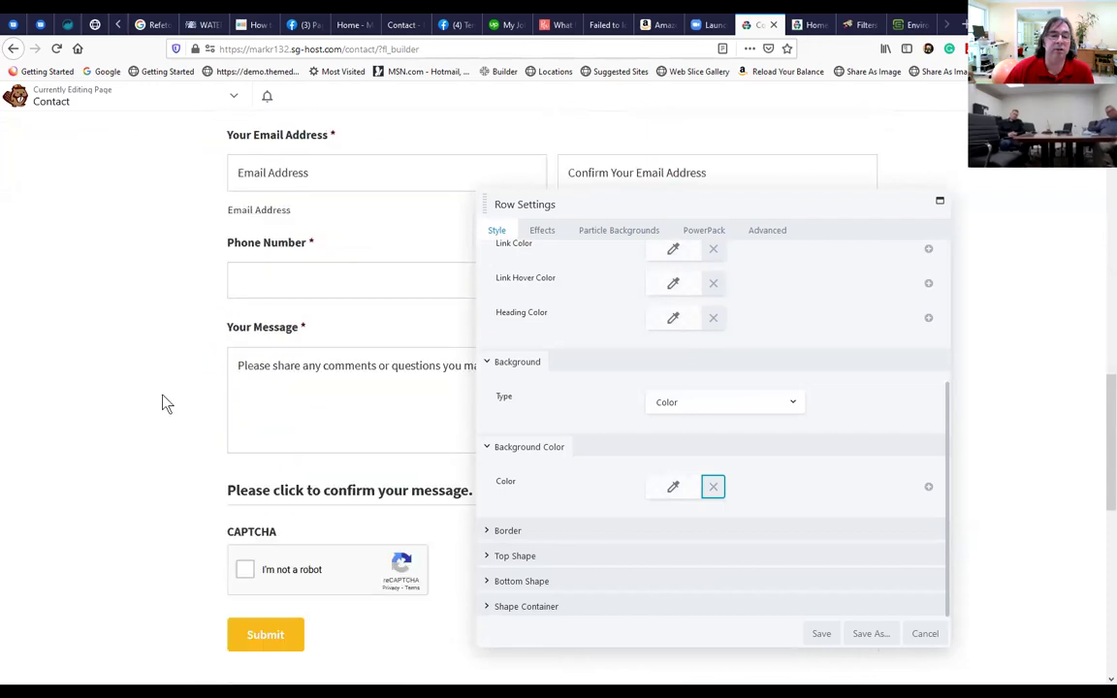
scroll(368, 542, "down", 3)
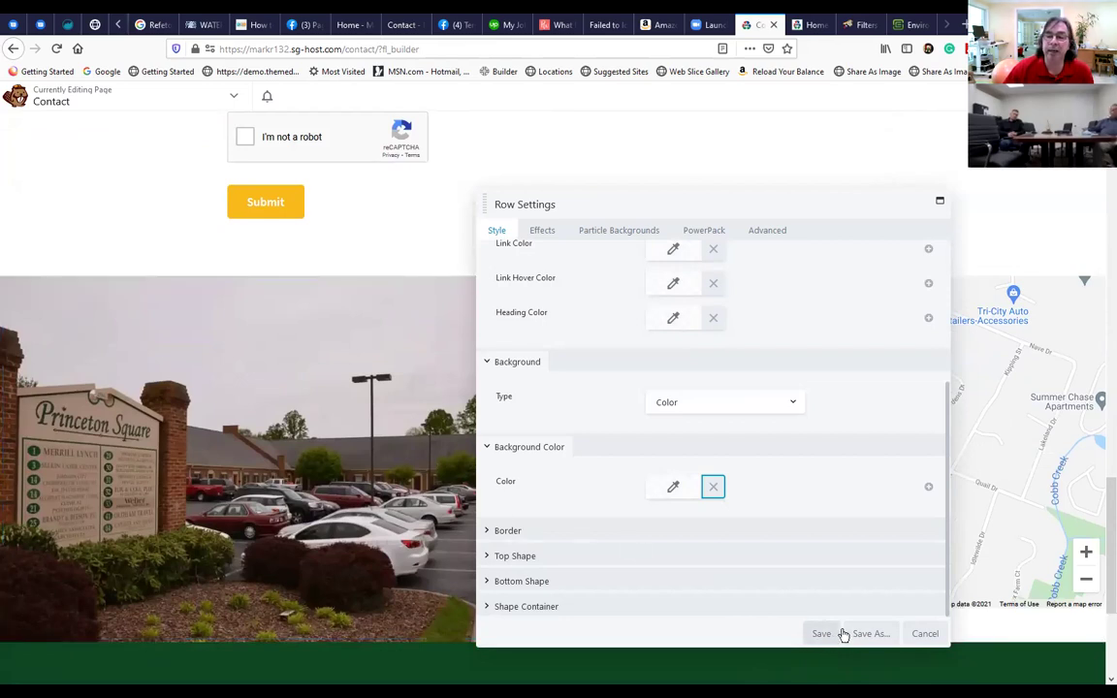
left_click(926, 635)
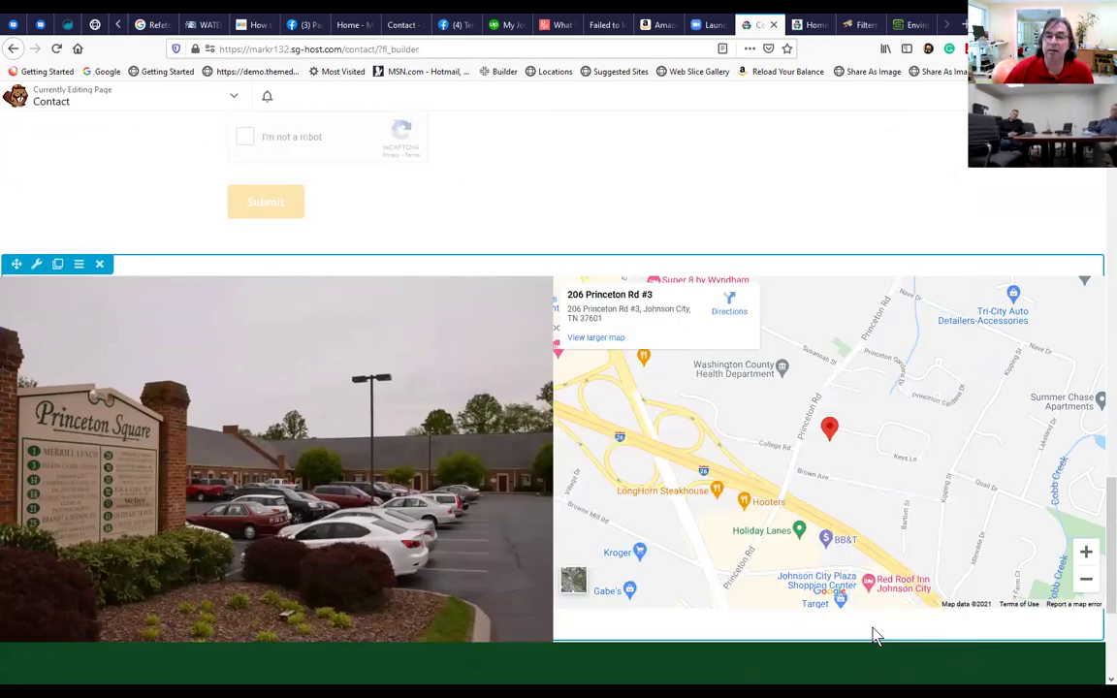
Remove the green background color from the Contact Us row and save its row settings.
scroll(601, 250, "down", 5)
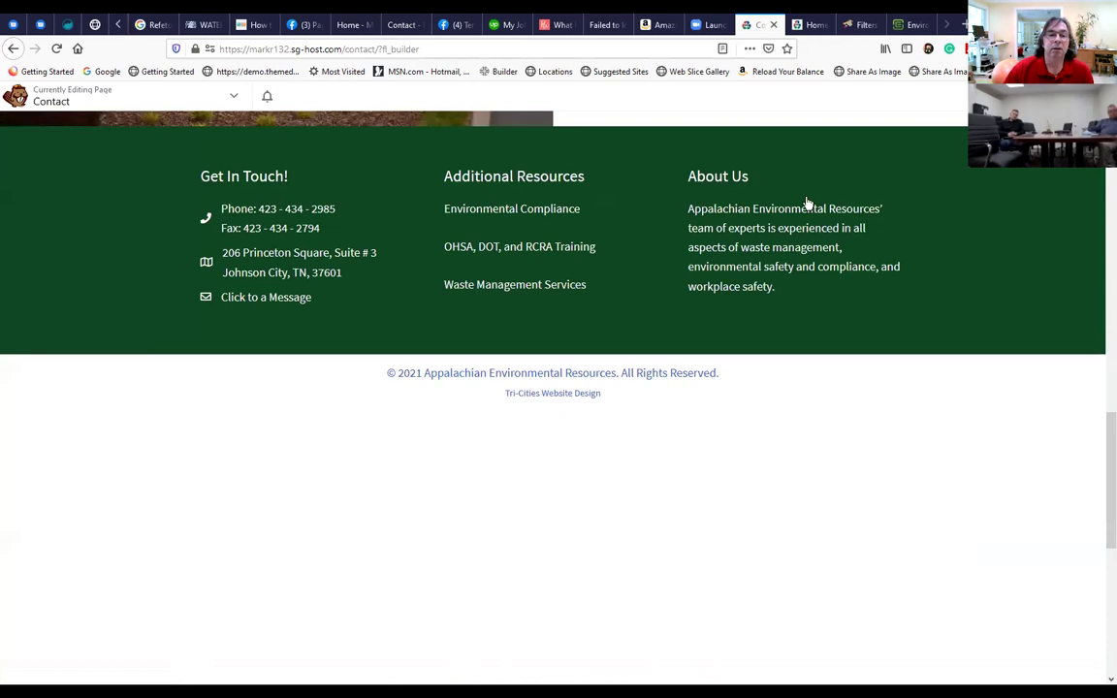
scroll(805, 204, "up", 10)
scroll(239, 237, "up", 1)
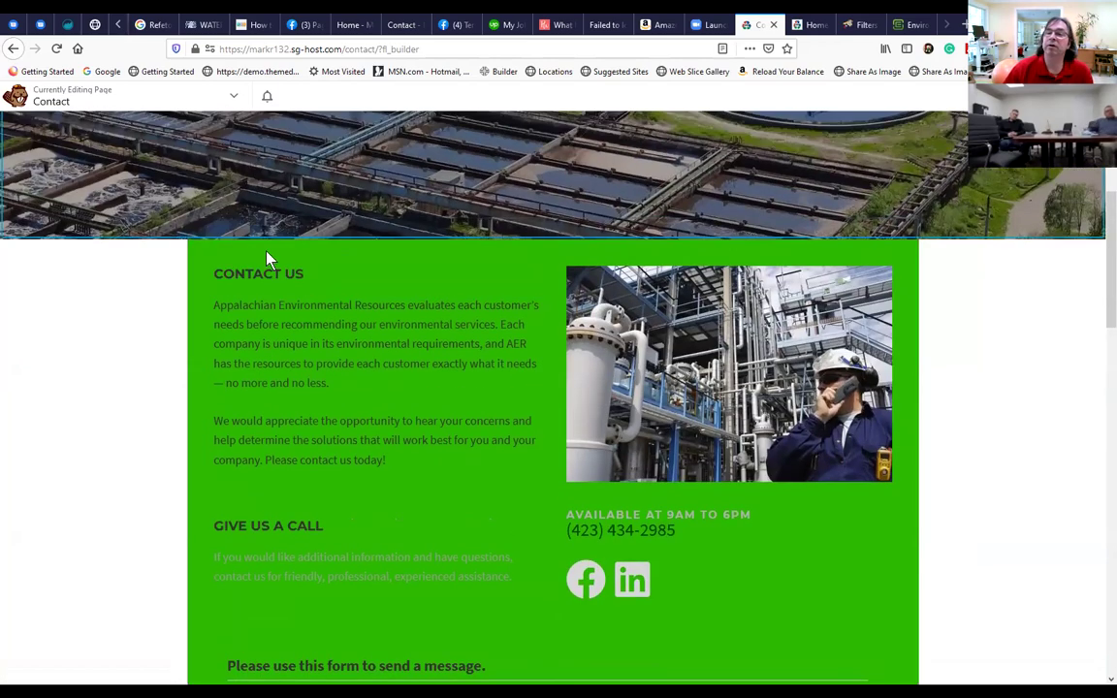
left_click(220, 229)
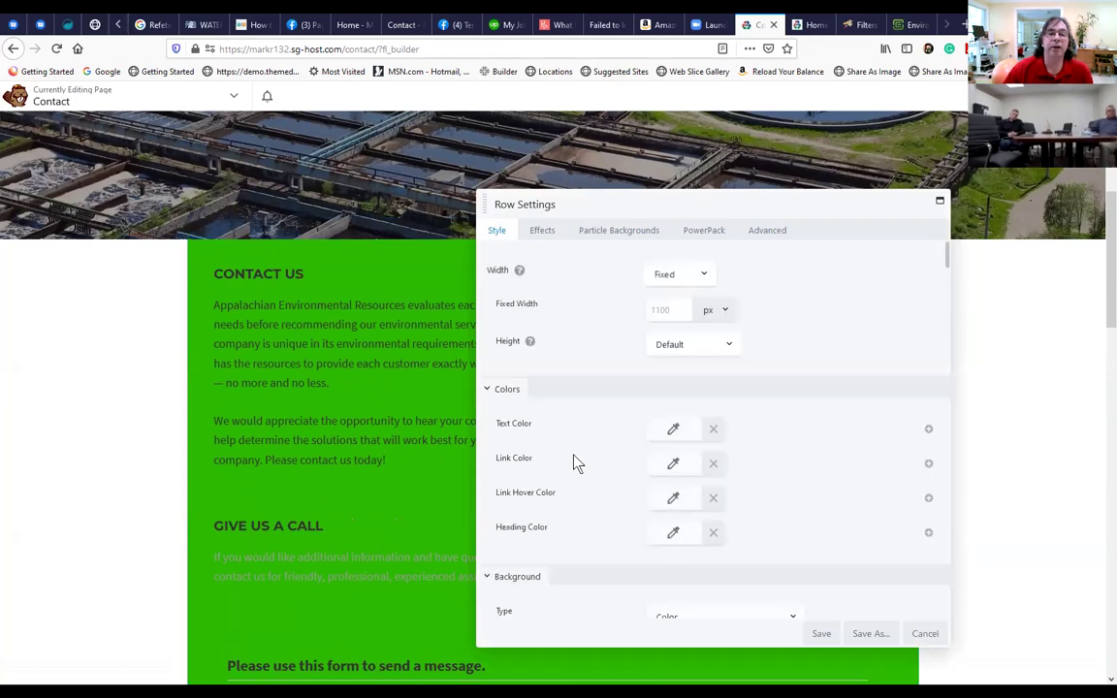
scroll(619, 496, "down", 3)
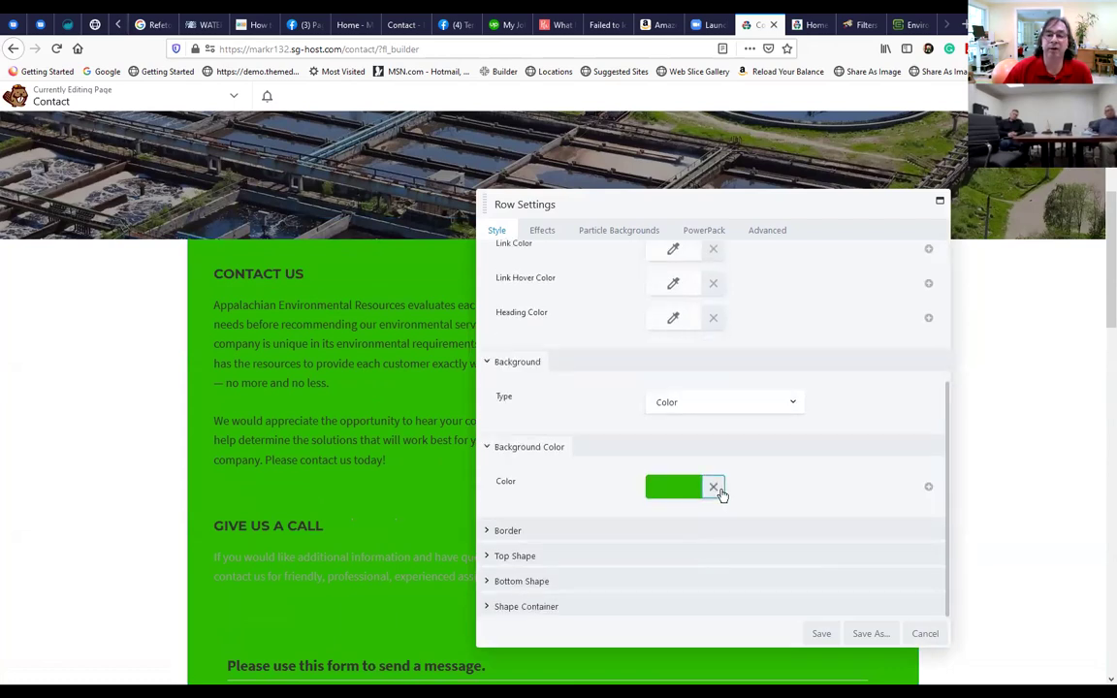
left_click(714, 488)
left_click(821, 633)
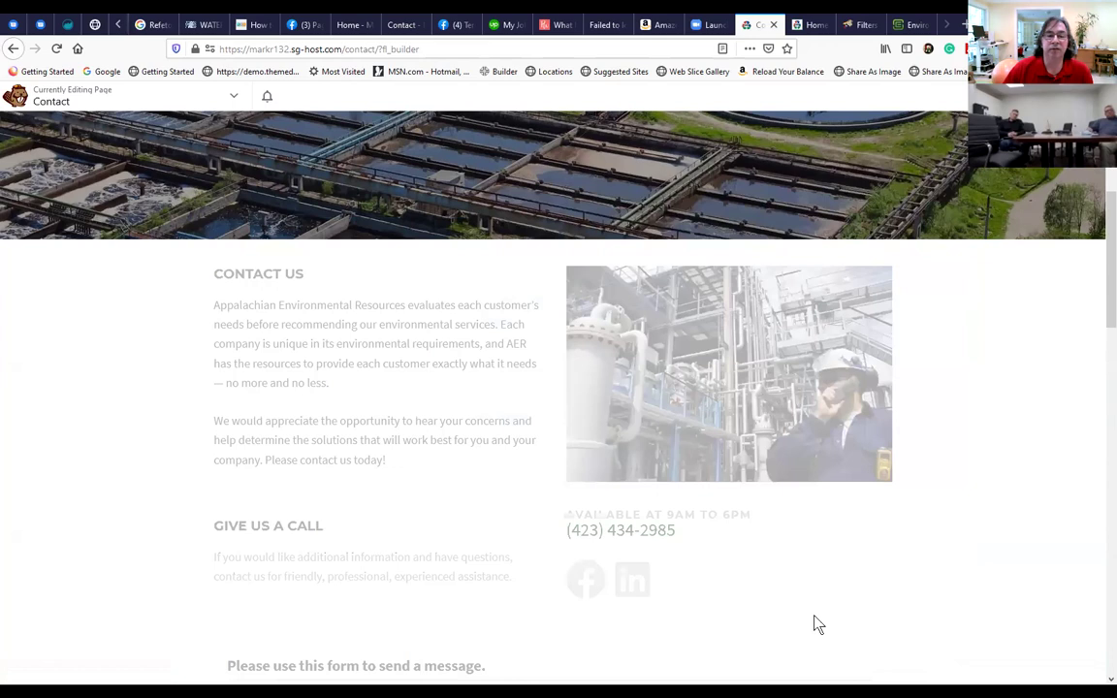
Insert a 5 Columns row between the contact form and the location photo and map row.
scroll(312, 514, "down", 9)
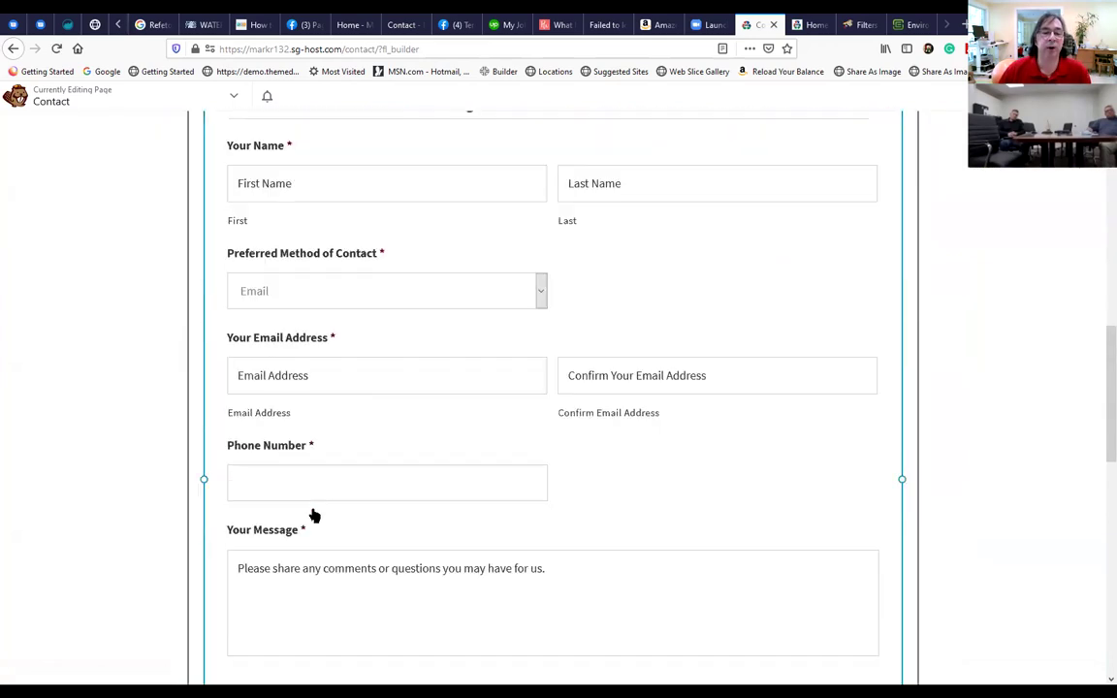
scroll(325, 485, "down", 3)
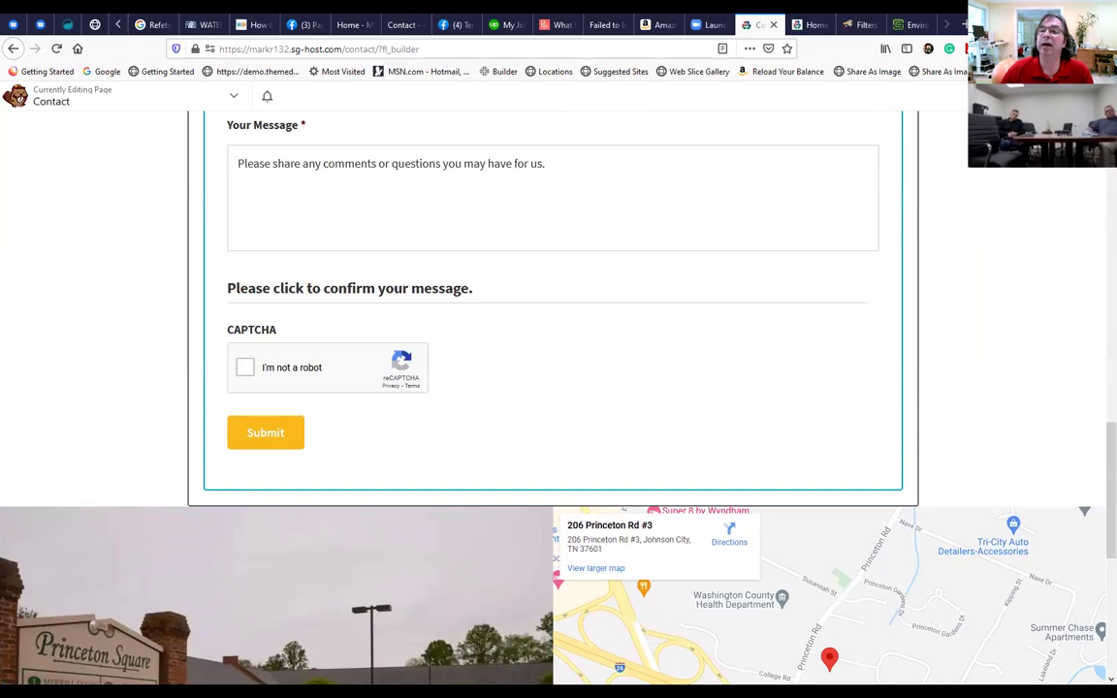
left_click(1052, 96)
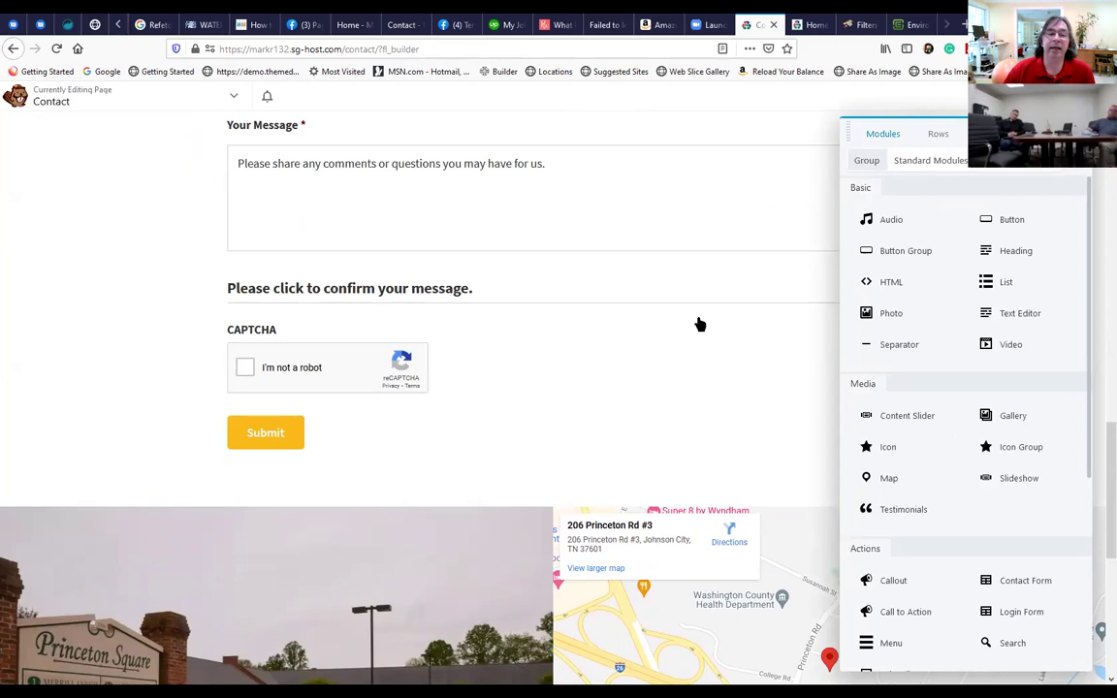
left_click(942, 135)
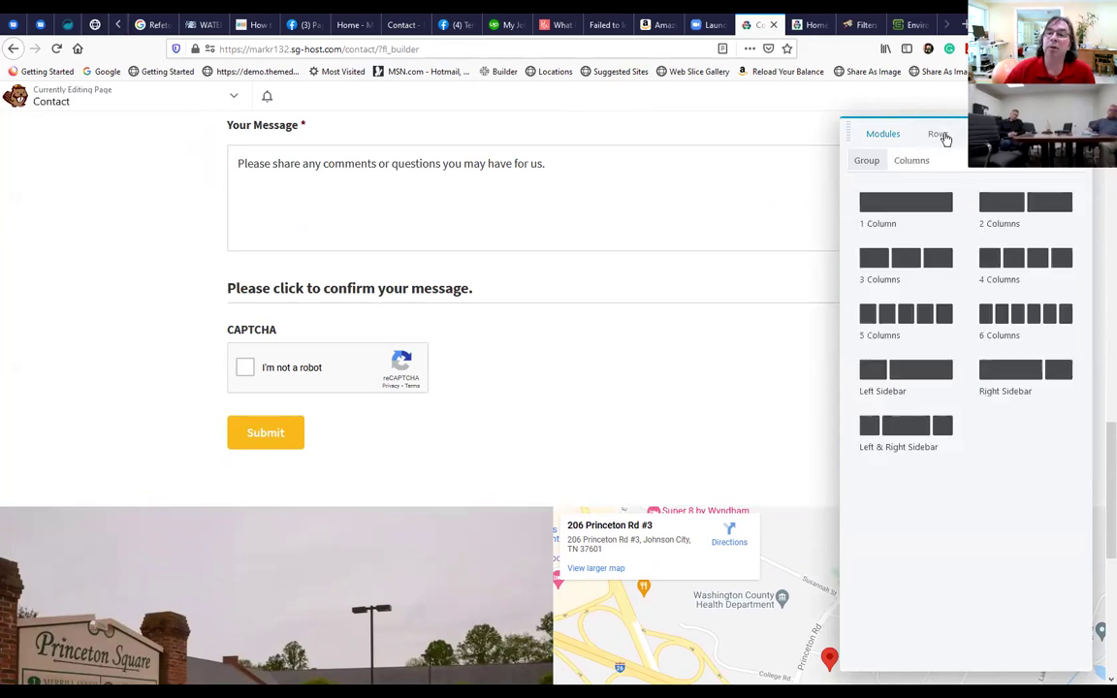
left_click_drag(909, 315, 379, 515)
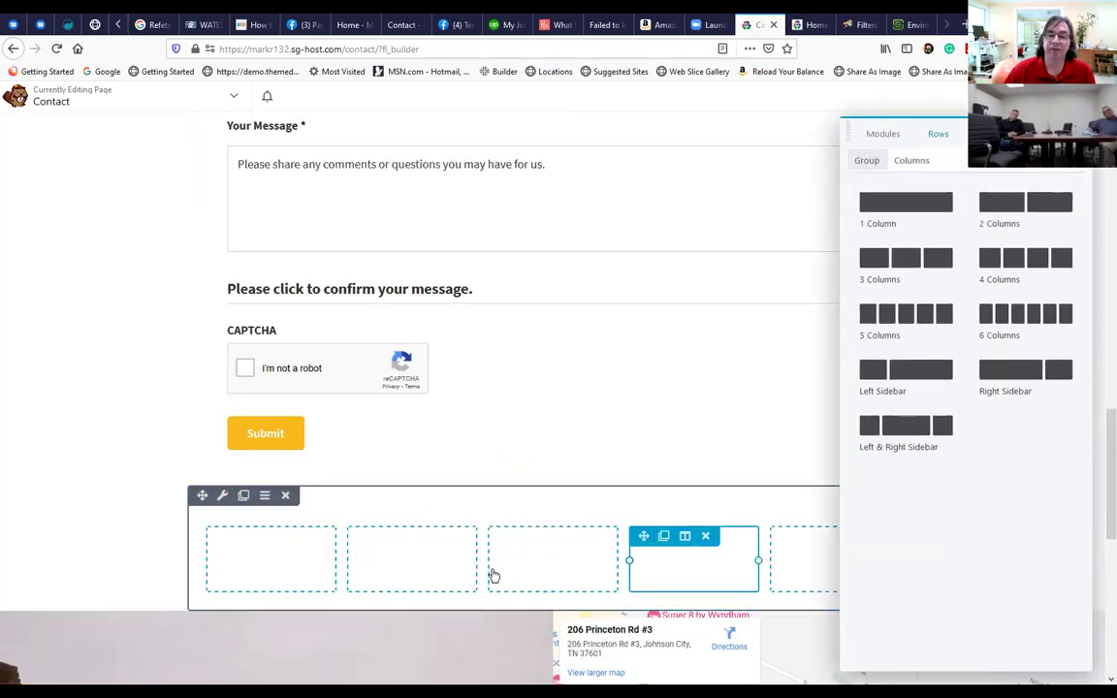
Browse the available Standard Modules, switch to the UABB Modules group, and look through its content, creative, extra and lead generation modules.
left_click(875, 137)
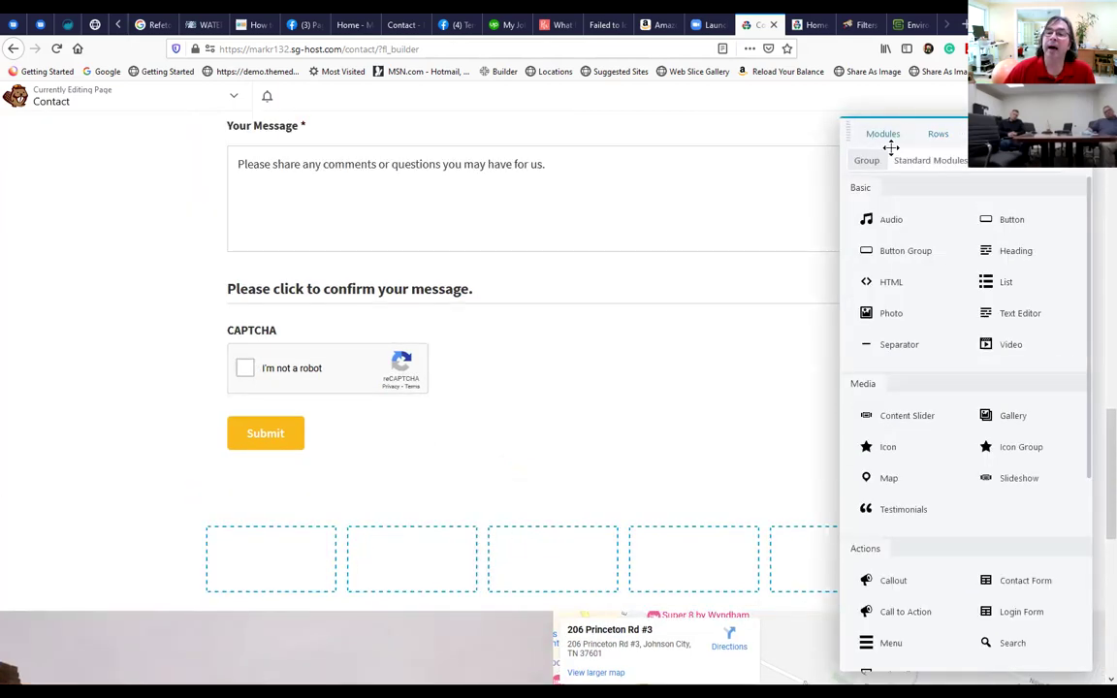
scroll(929, 281, "down", 5)
scroll(935, 291, "up", 3)
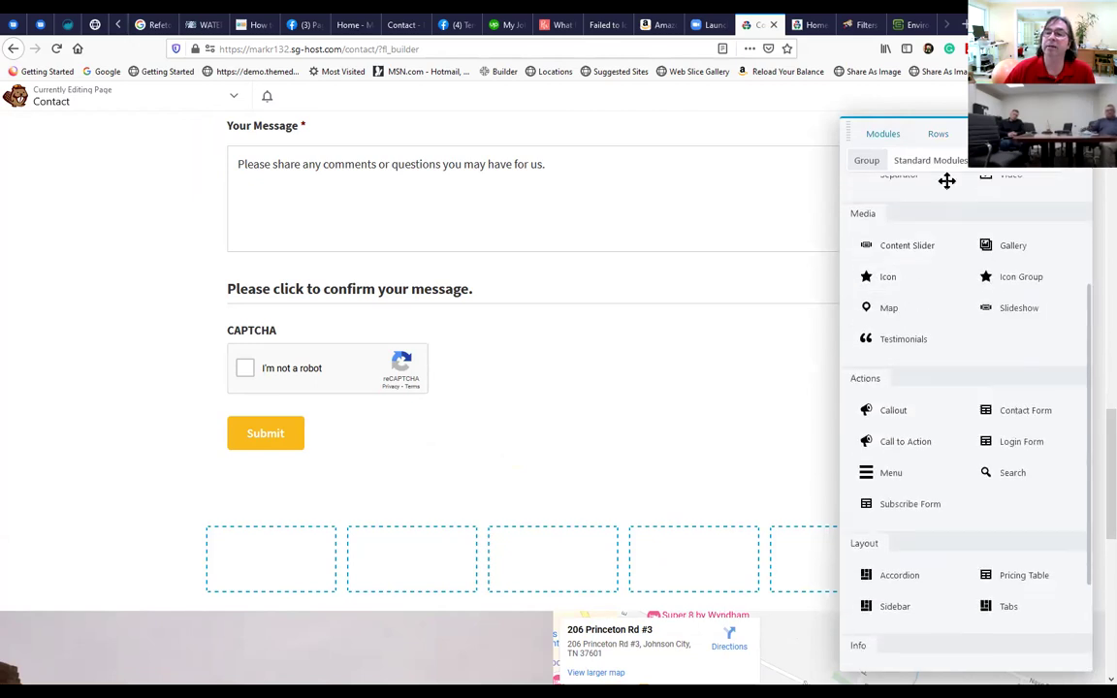
left_click(930, 163)
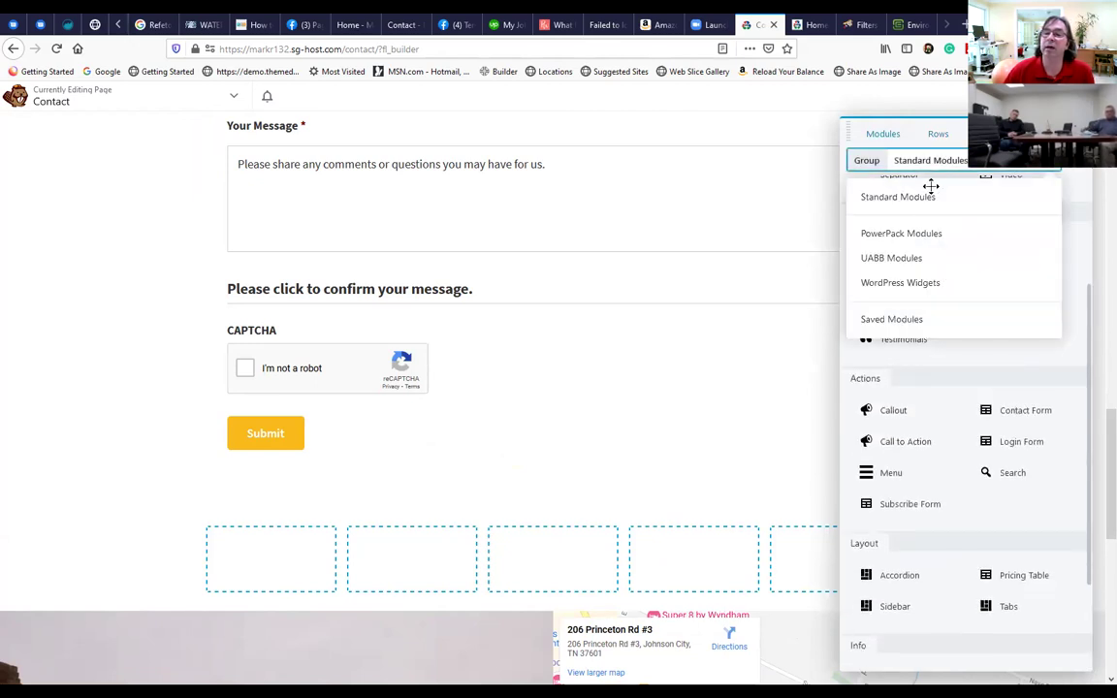
left_click(901, 258)
scroll(943, 436, "down", 3)
scroll(942, 442, "down", 10)
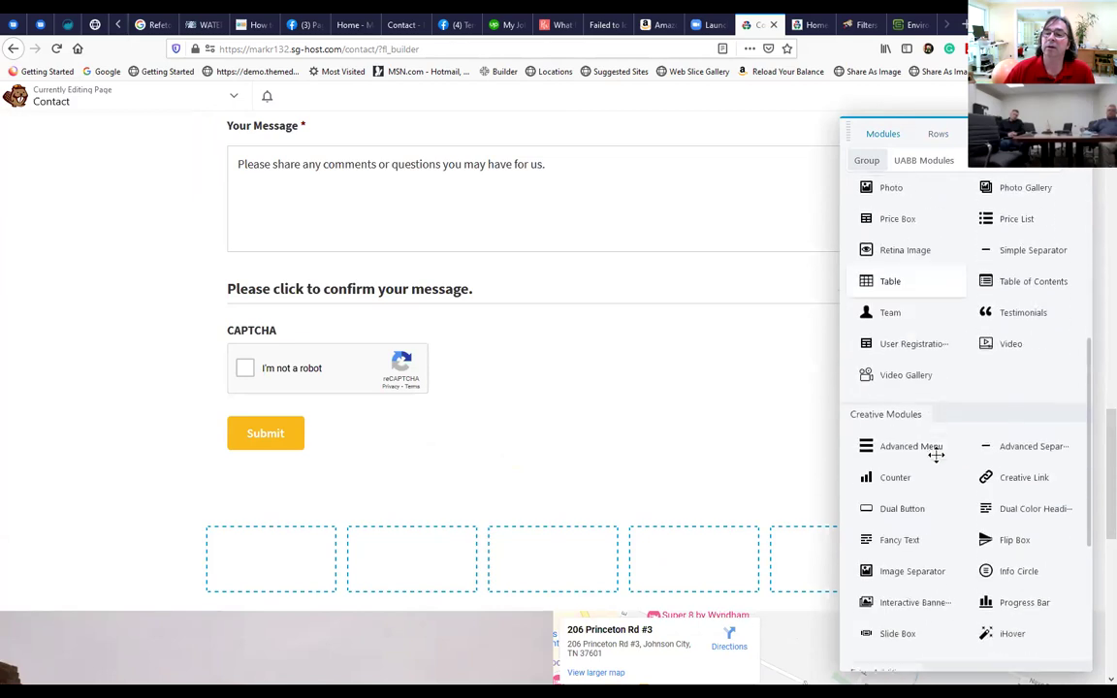
scroll(911, 453, "down", 3)
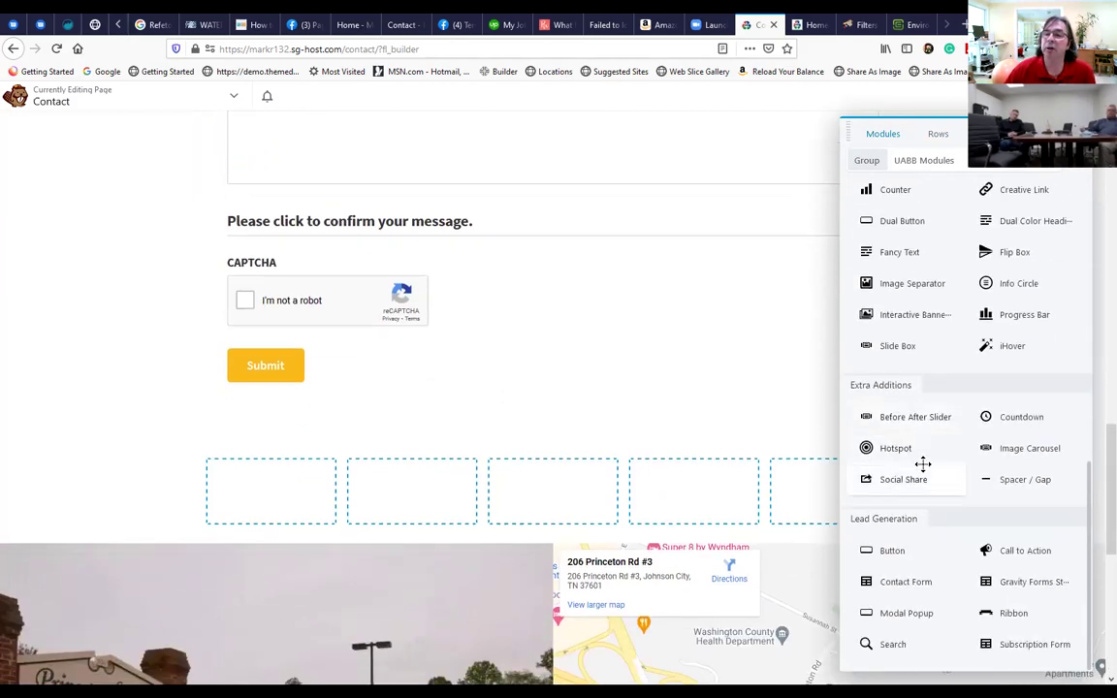
scroll(937, 464, "up", 1)
scroll(936, 464, "up", 15)
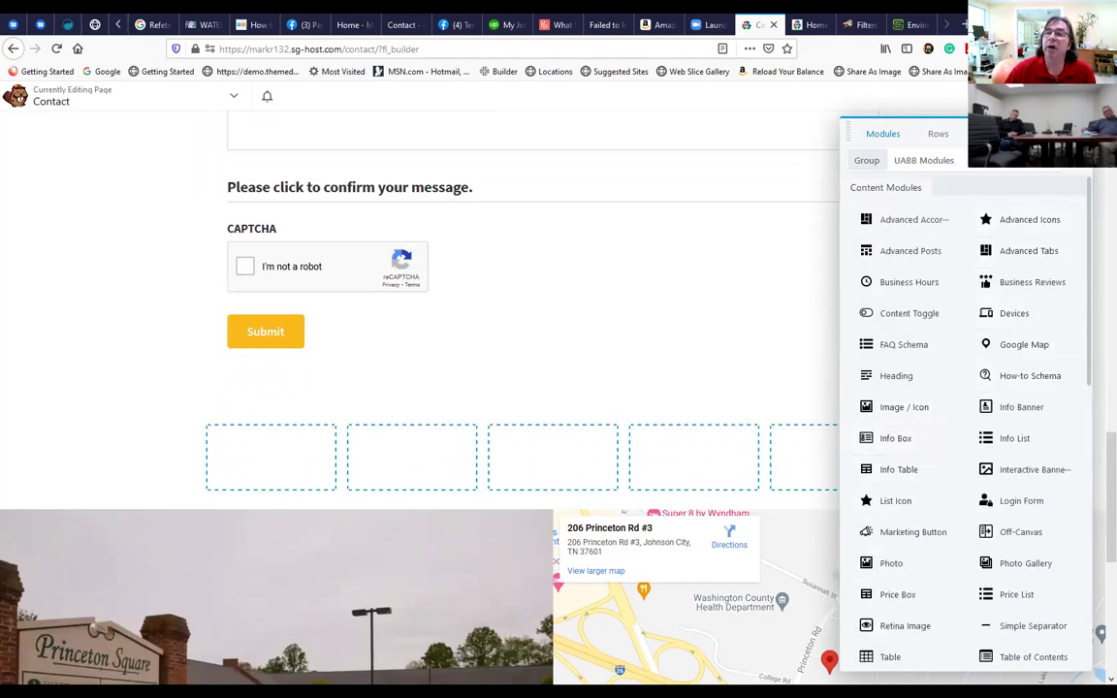
Exit the page builder, discarding the Contact page's changes, and open a new browser tab.
left_click(1069, 96)
left_click(849, 96)
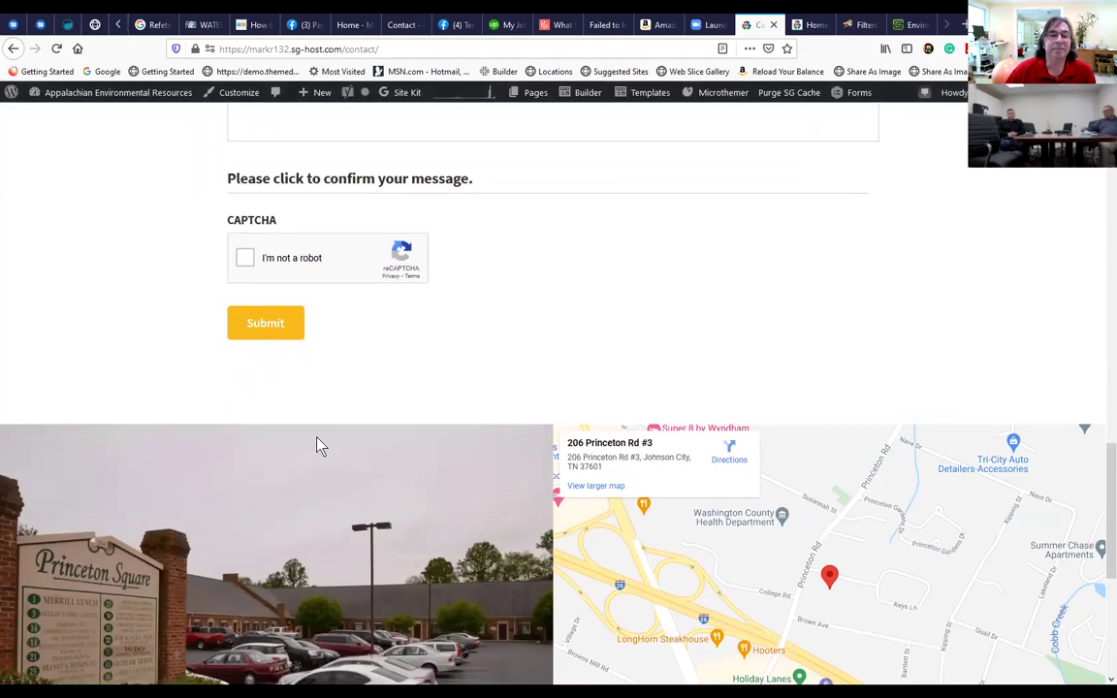
scroll(317, 438, "up", 3)
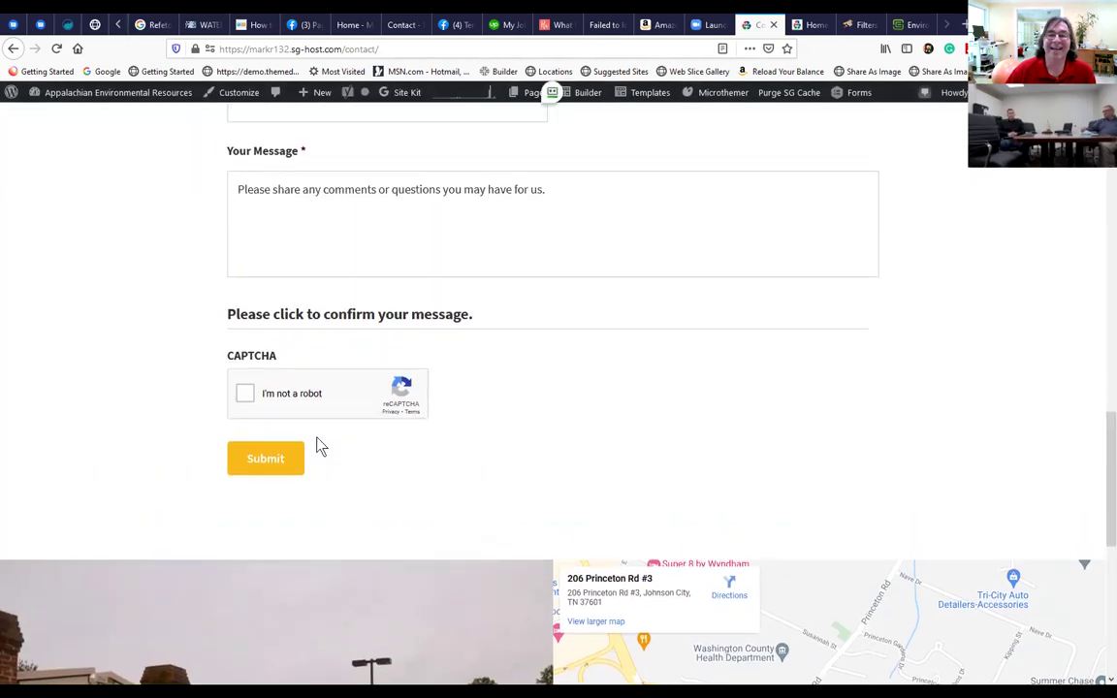
scroll(339, 551, "up", 2)
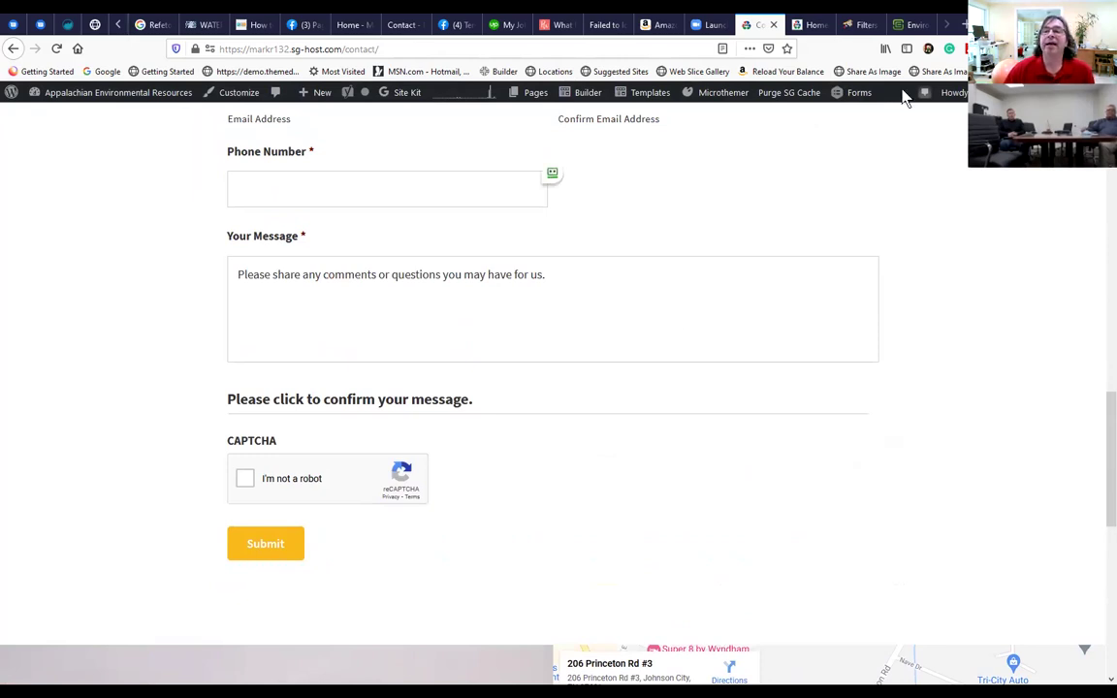
left_click(963, 25)
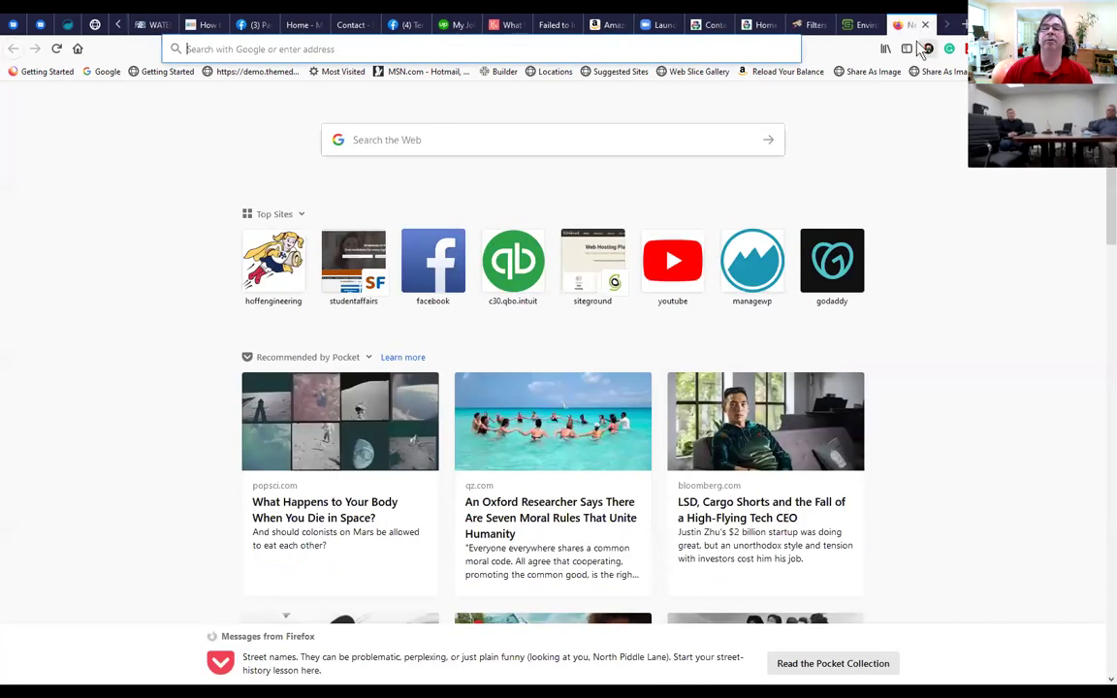
Go to youtube.com in the new browser tab and open the channel's own uploaded videos in YouTube Studio.
type("you")
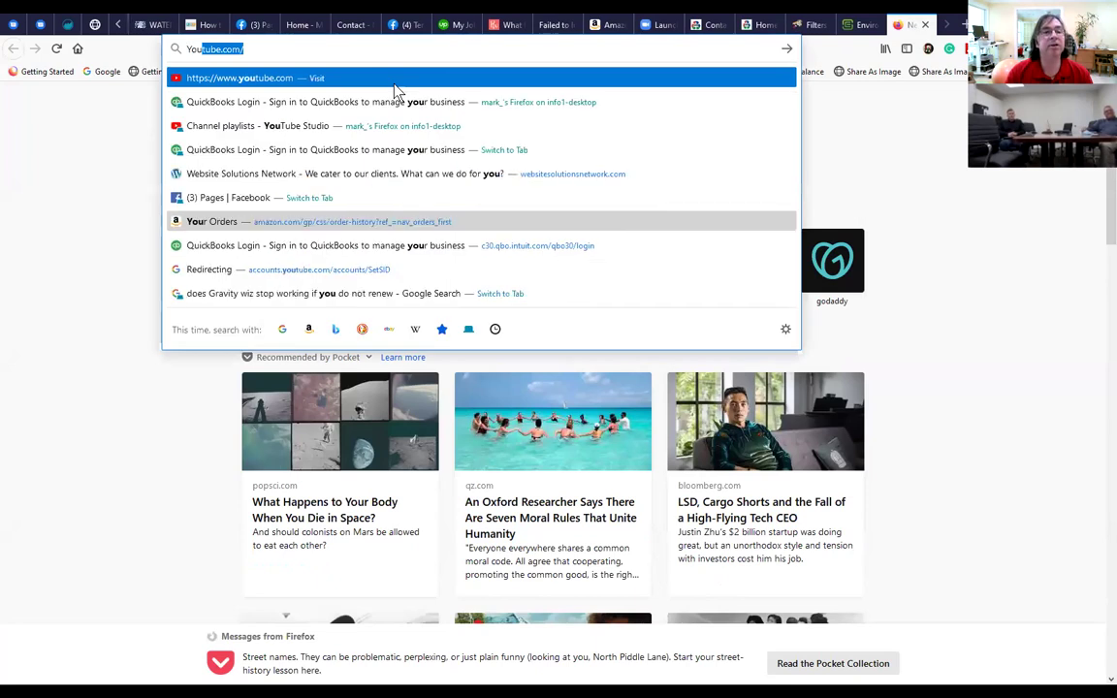
key("Return")
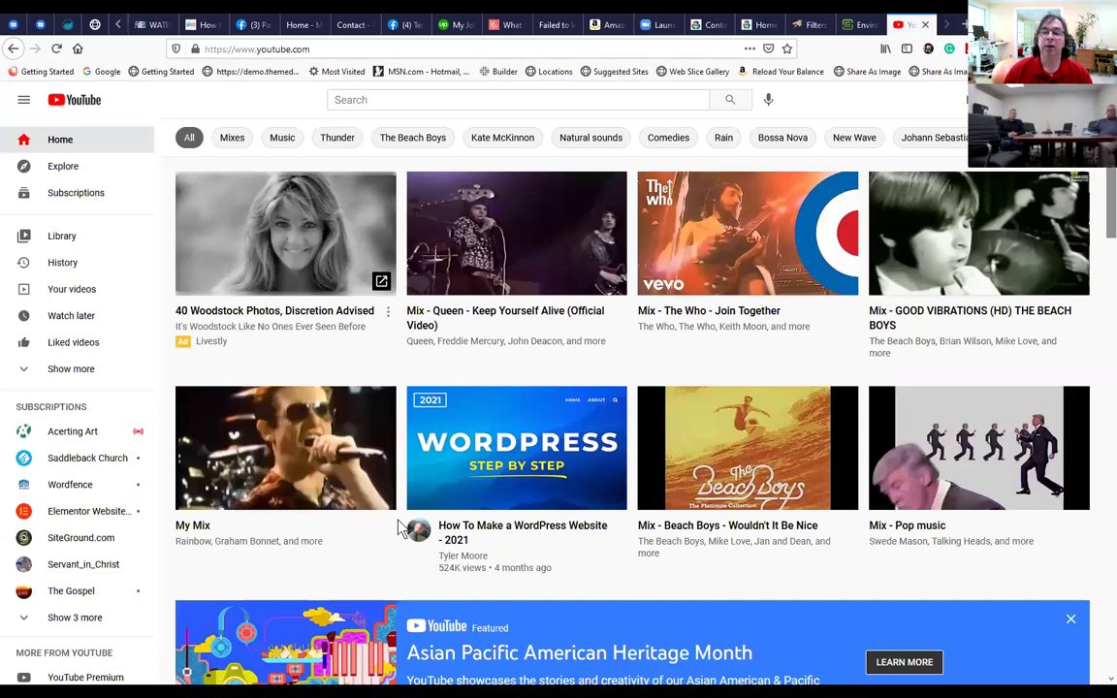
scroll(393, 524, "down", 3)
scroll(405, 524, "down", 2)
scroll(340, 437, "up", 5)
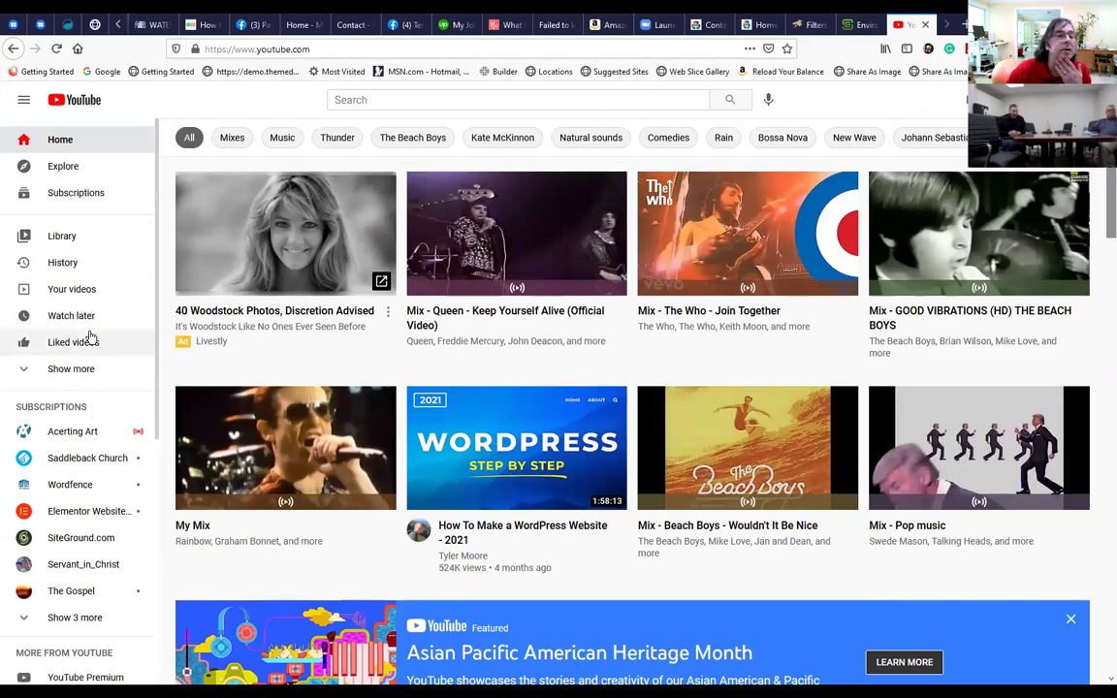
left_click(70, 301)
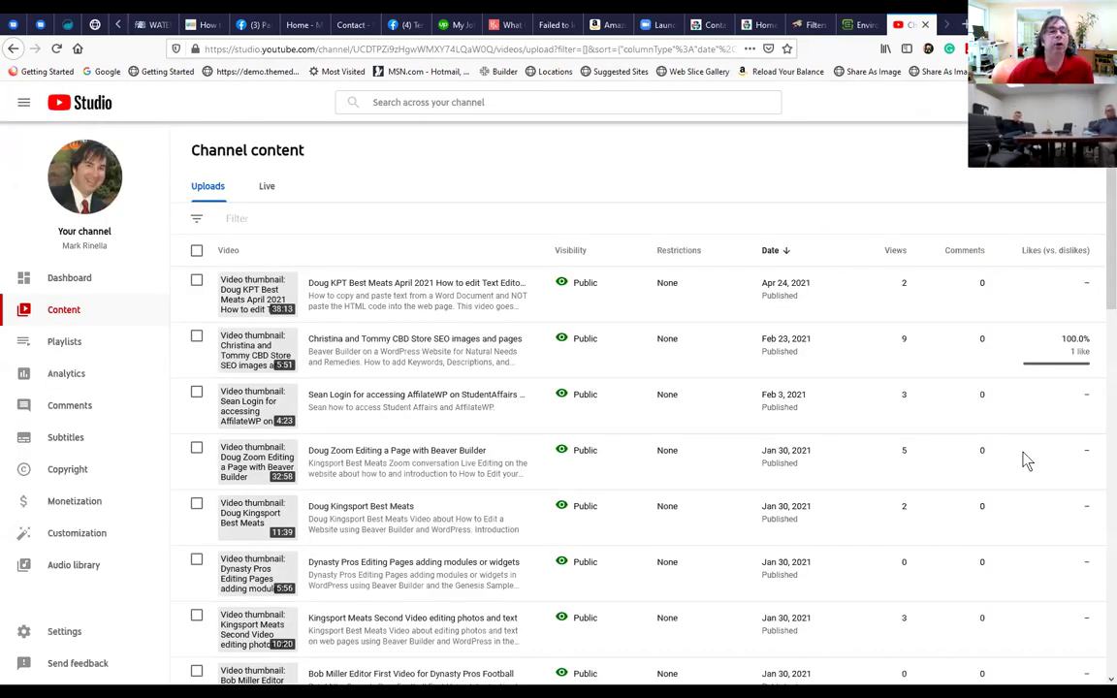
Look through the channel's uploaded tutorials on WordPress, Beaver Builder, SEO and menu editing, and return to the newest uploads.
scroll(386, 407, "down", 5)
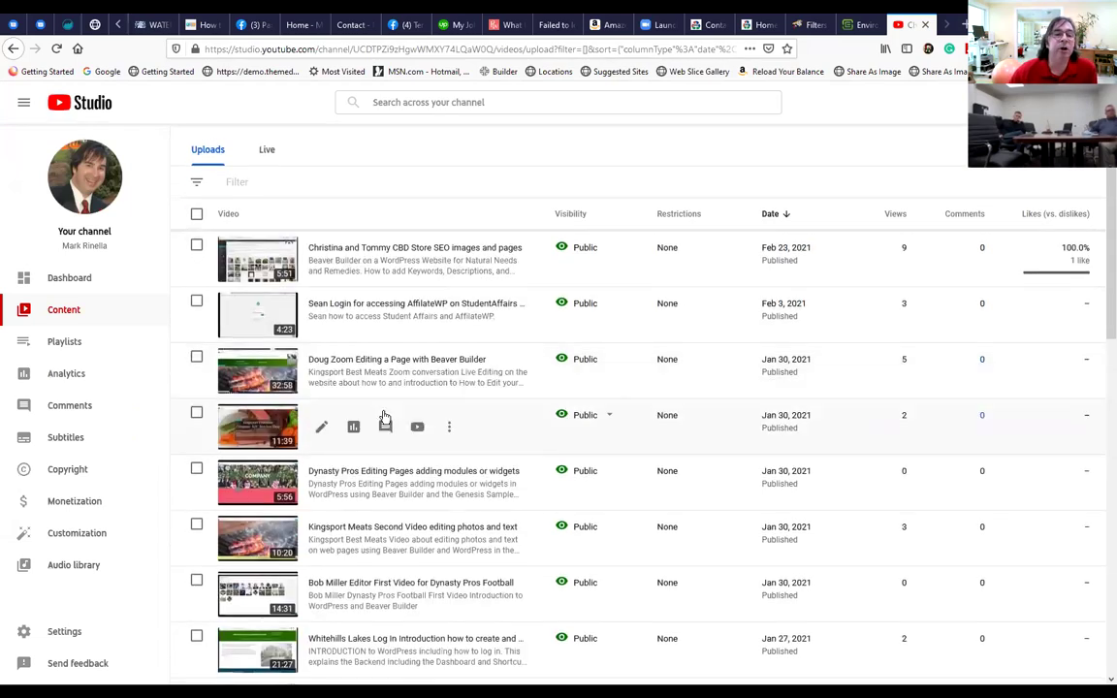
scroll(386, 430, "down", 8)
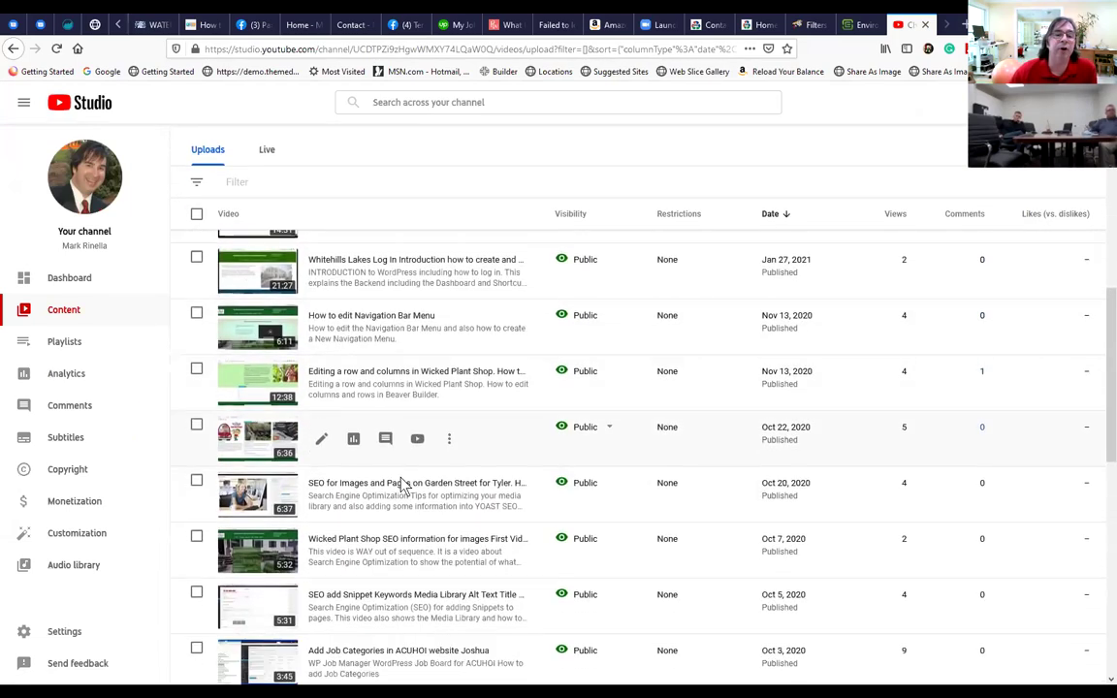
scroll(405, 475, "down", 2)
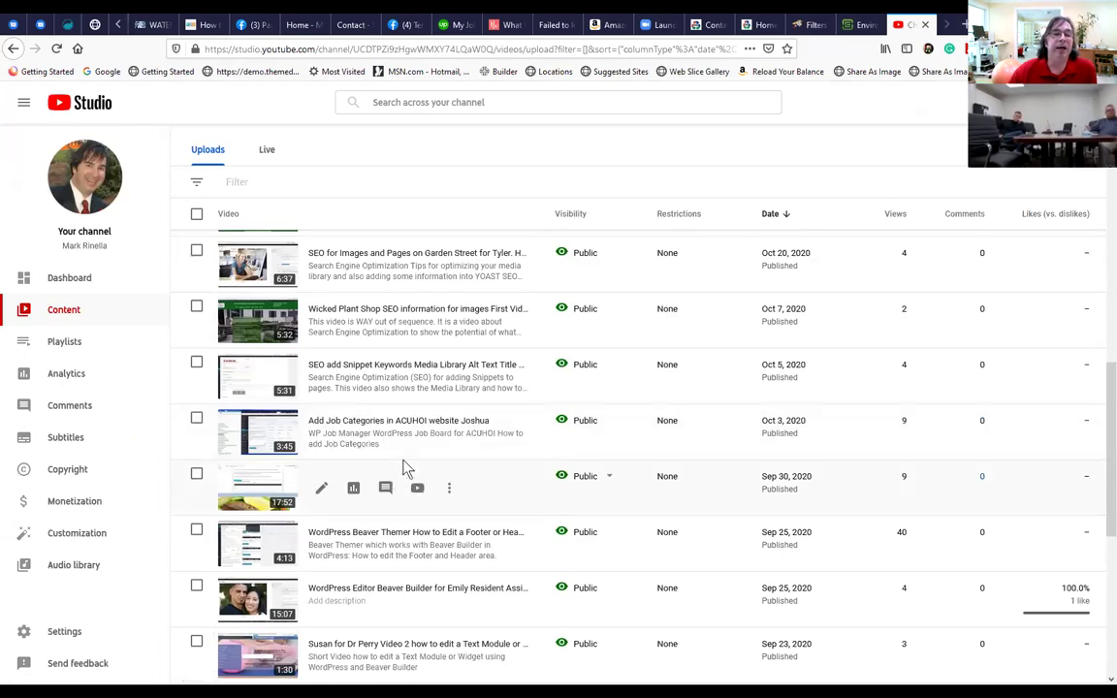
scroll(397, 490, "down", 1)
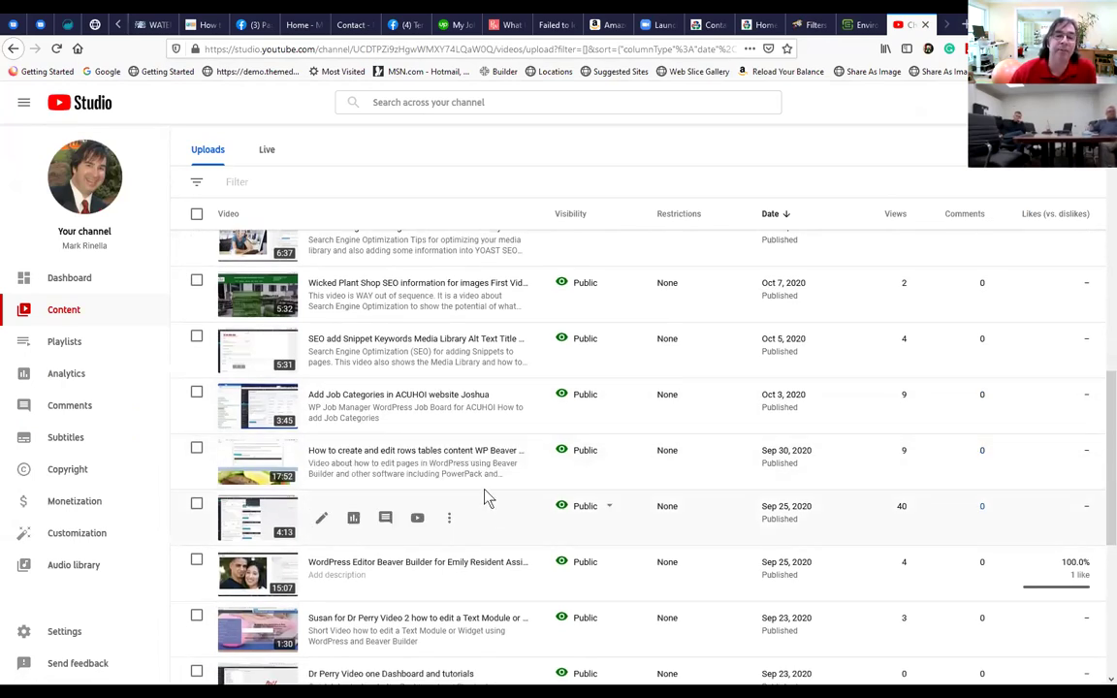
scroll(476, 497, "down", 1)
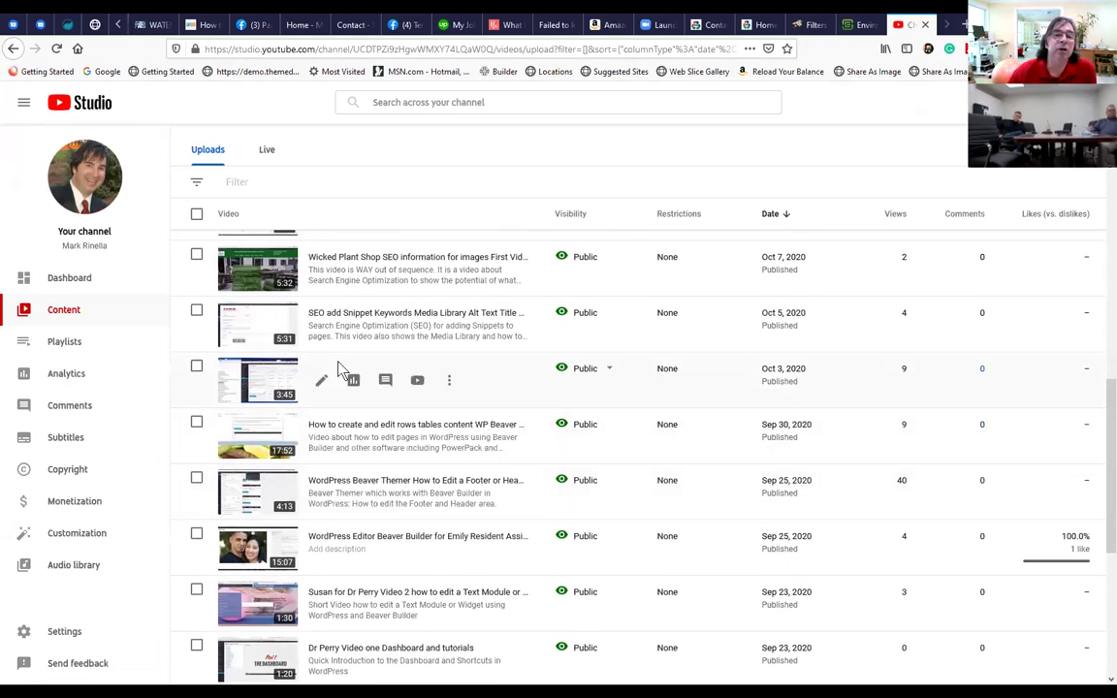
scroll(441, 402, "up", 4)
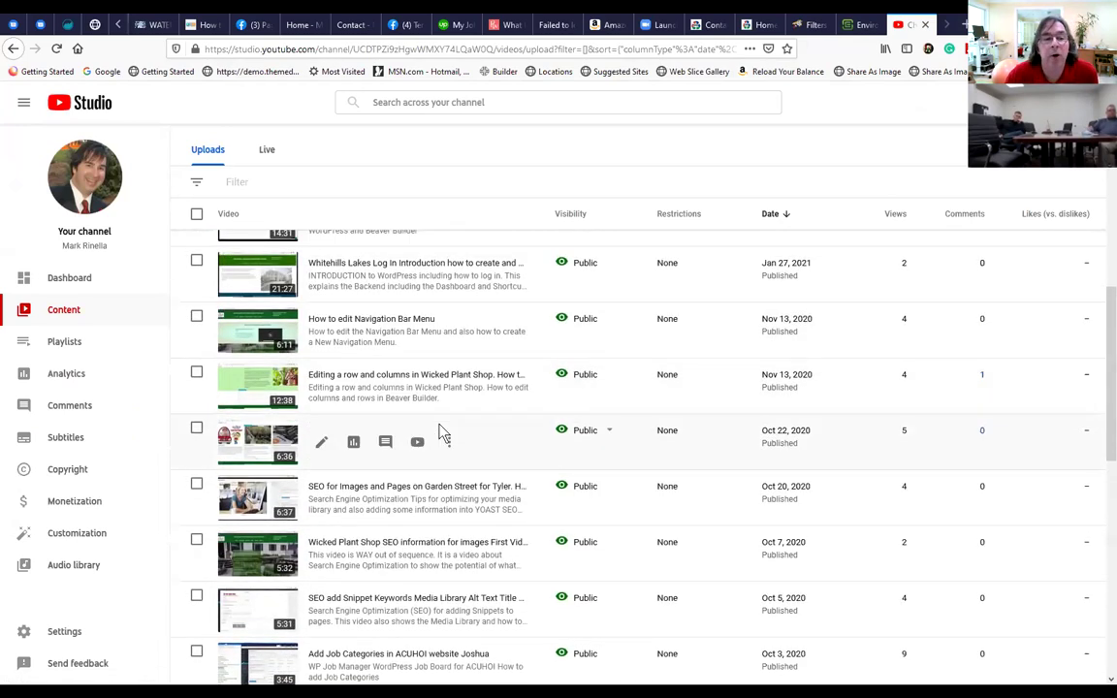
scroll(344, 514, "up", 1)
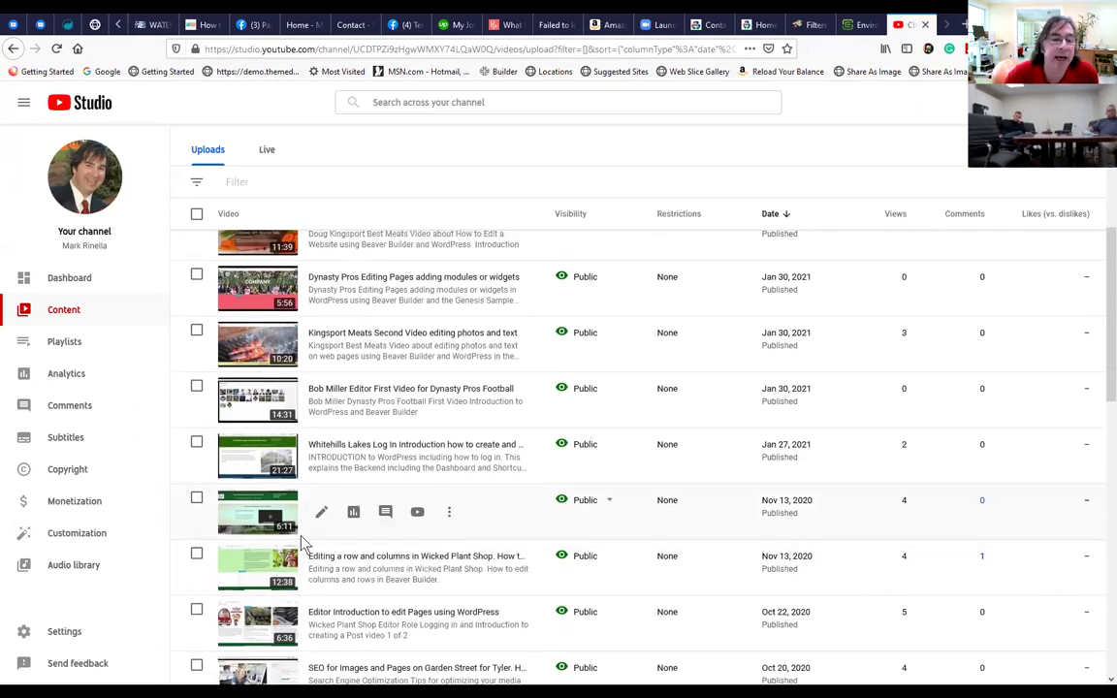
scroll(281, 471, "up", 4)
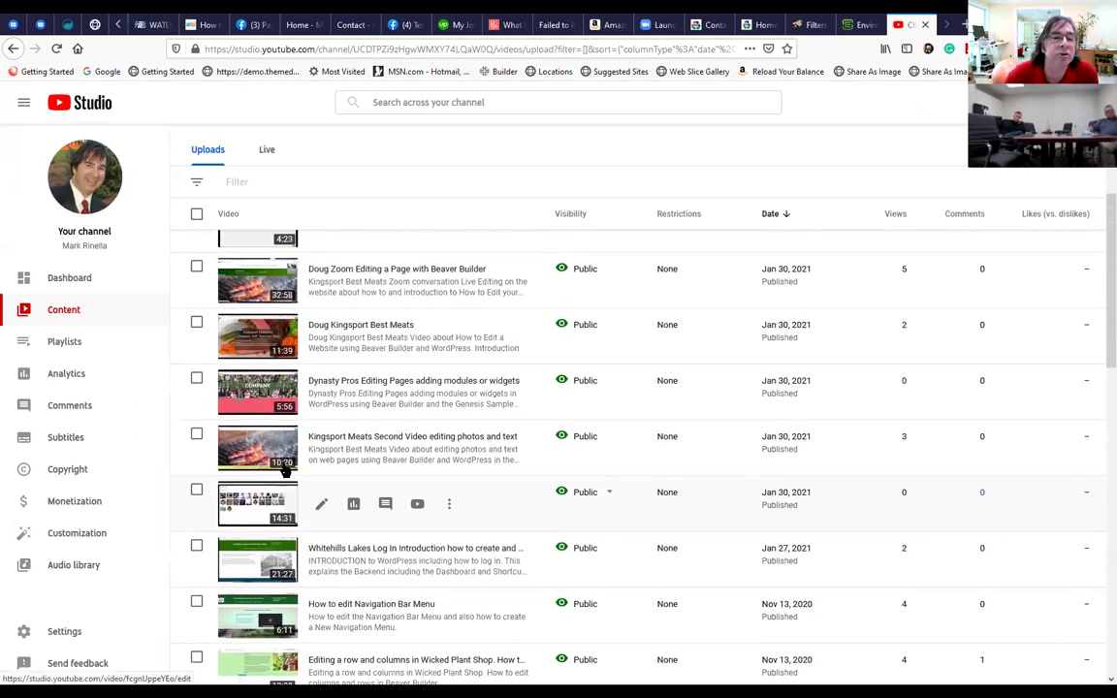
scroll(283, 469, "up", 3)
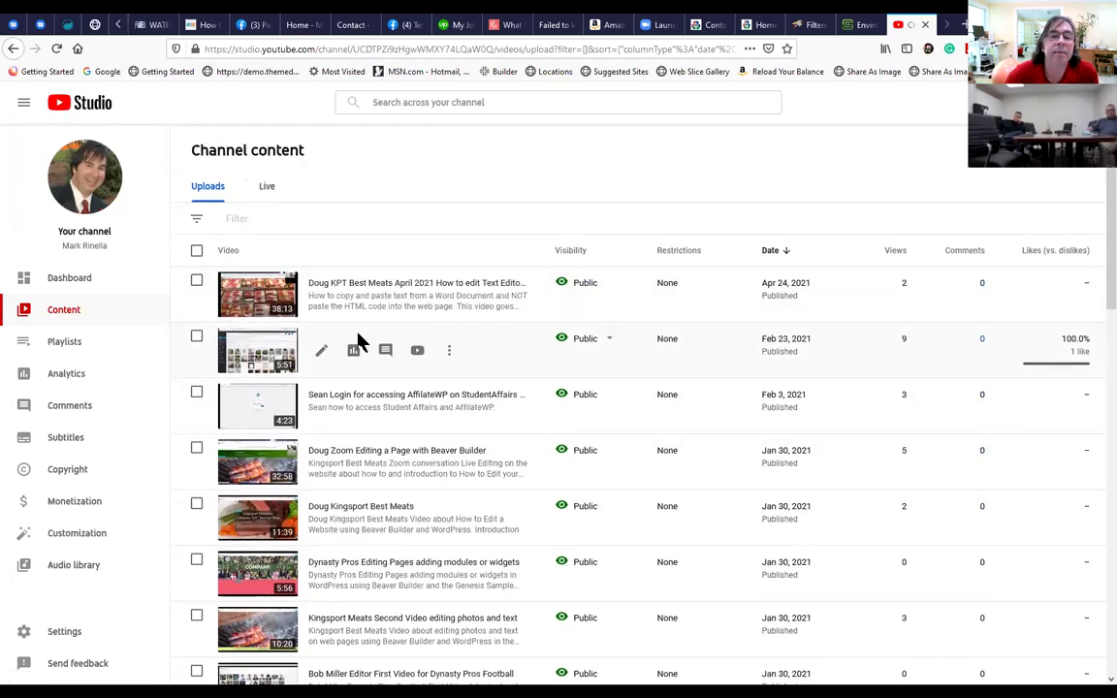
Open the "Dynasty Pros Editing Pages adding modules or widgets" video, play a few seconds full screen, pause it and exit full screen.
scroll(354, 368, "down", 3)
scroll(351, 400, "down", 2)
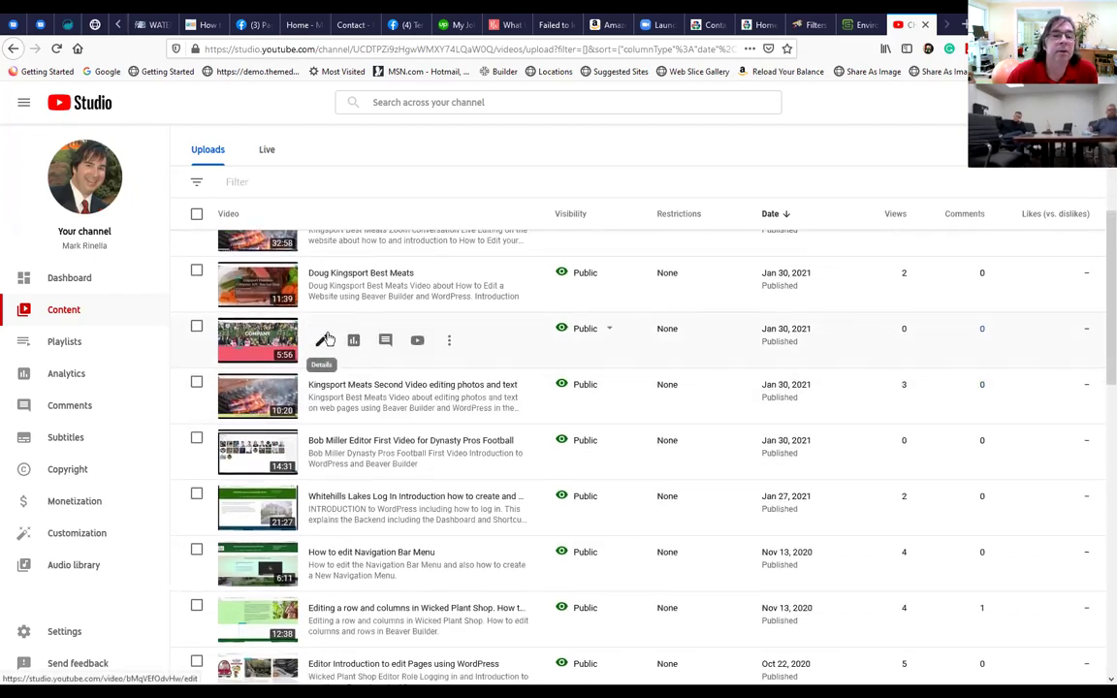
left_click(249, 357)
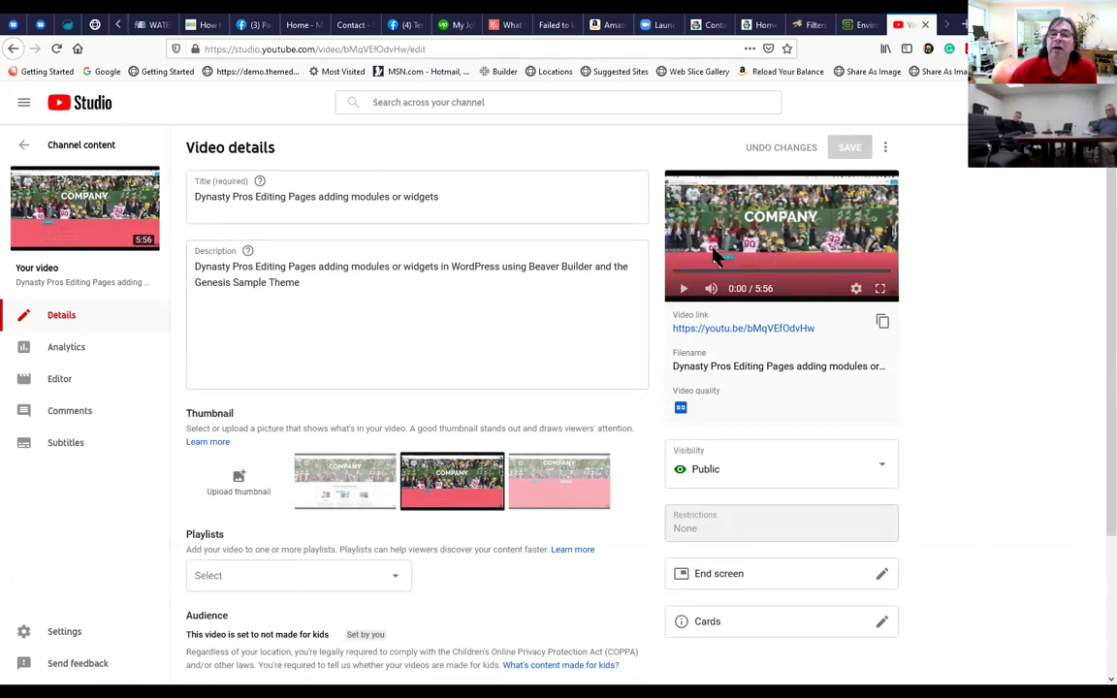
left_click(686, 288)
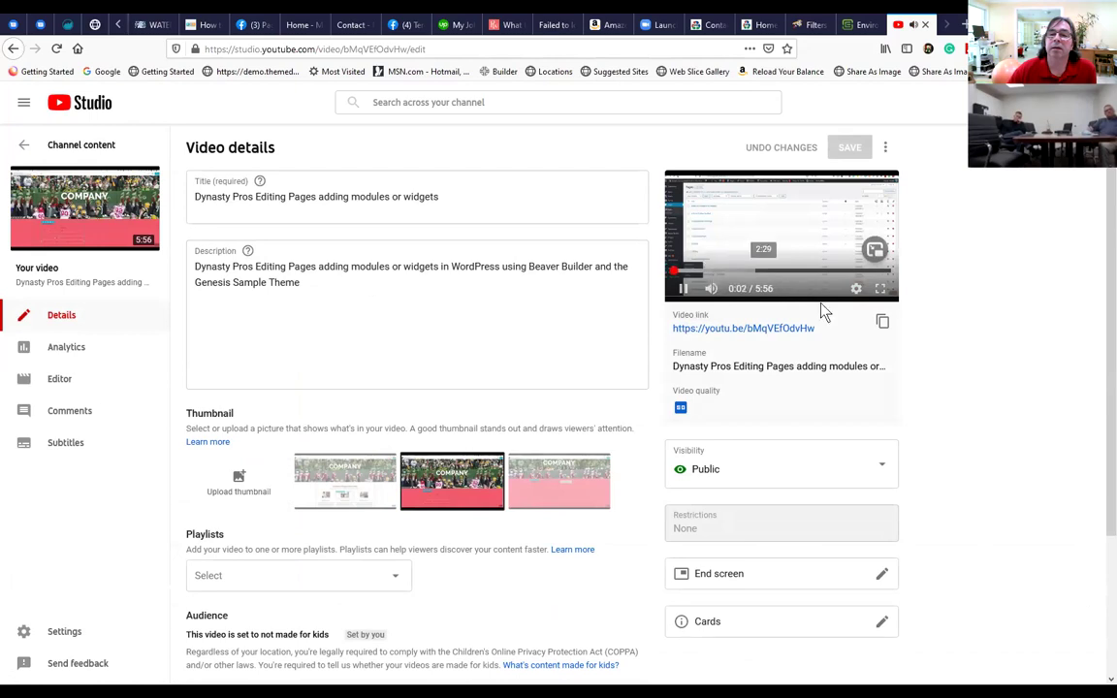
left_click(884, 291)
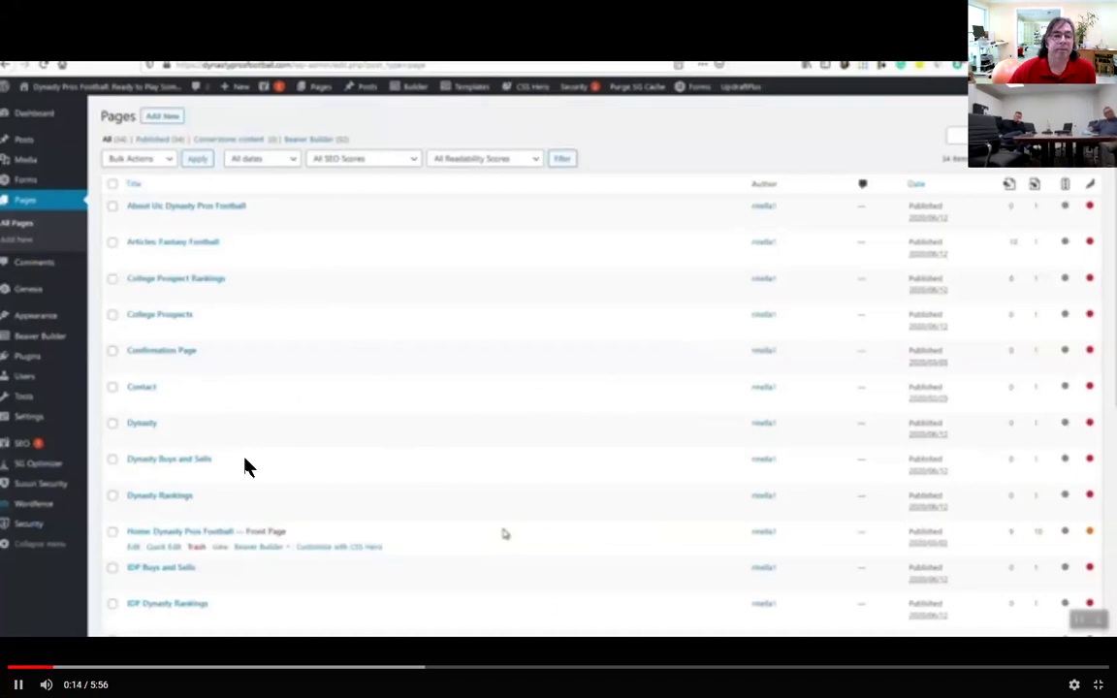
left_click(18, 684)
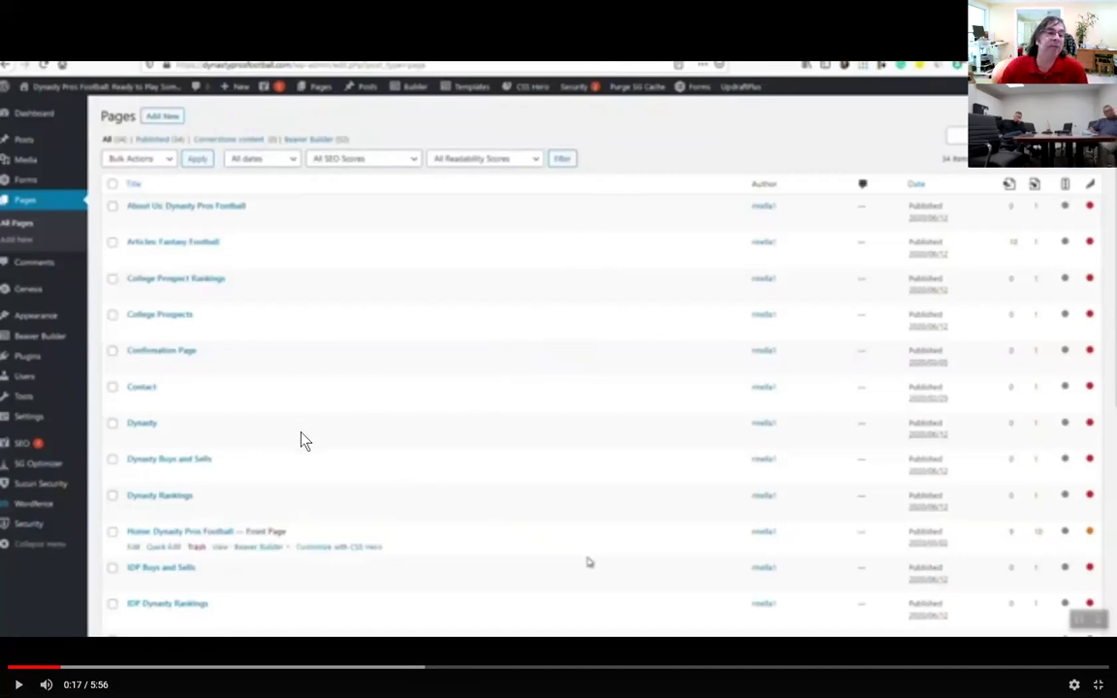
left_click(257, 36)
left_click(514, 243)
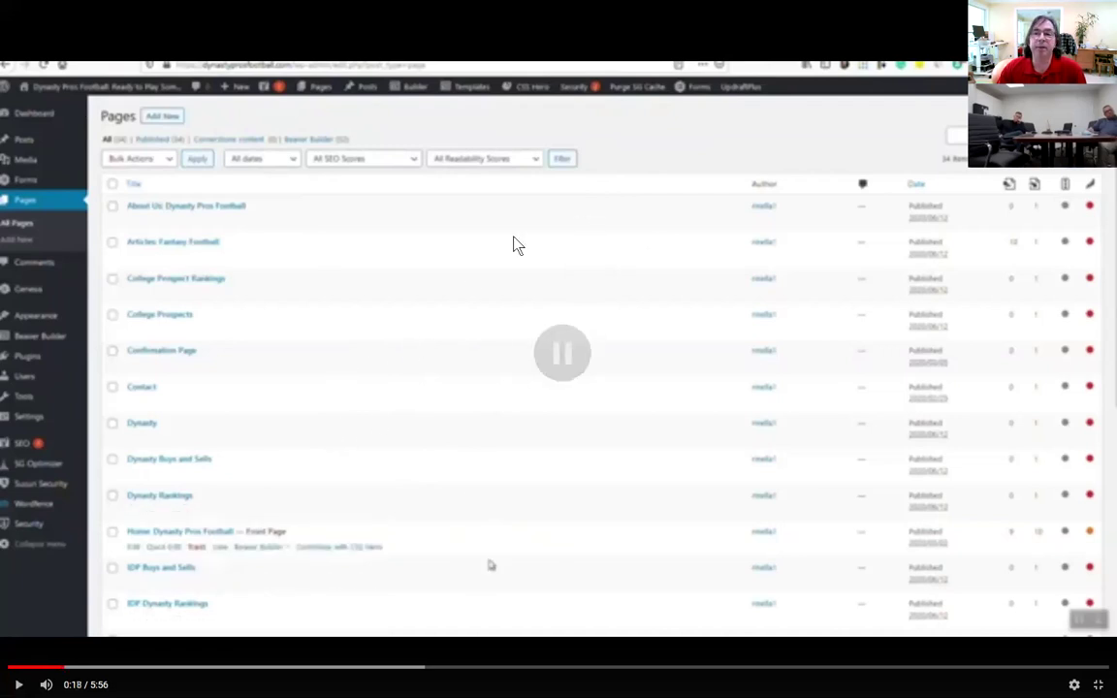
key("Escape")
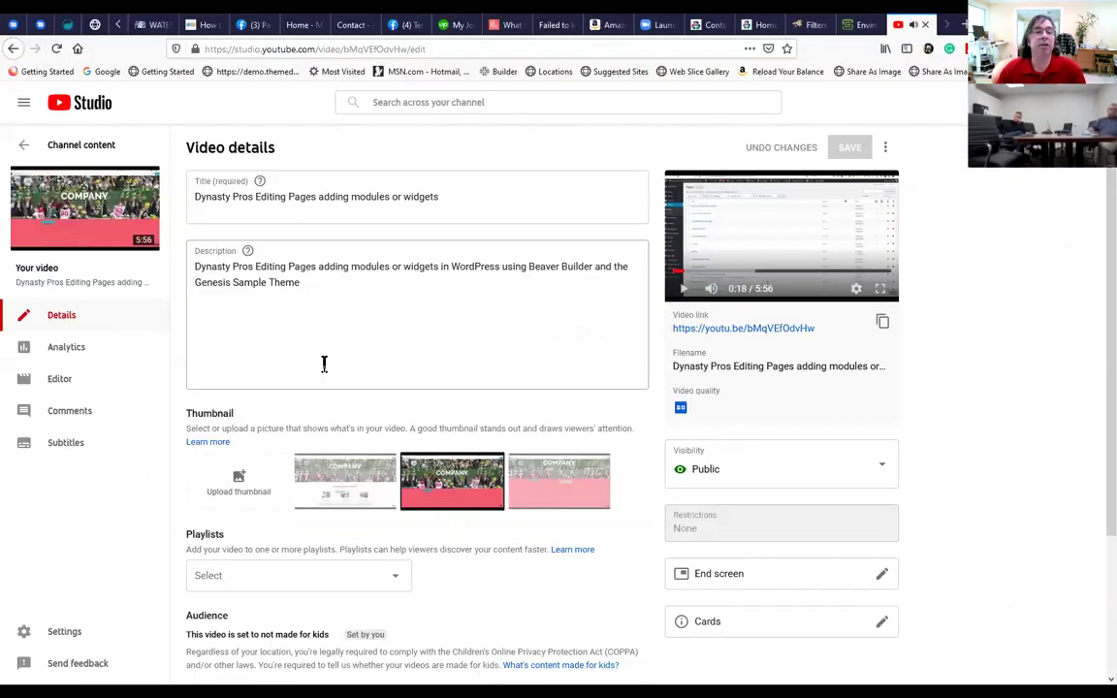
Return to the channel content list and review the older WordPress and Beaver Builder tutorial uploads.
left_click(14, 48)
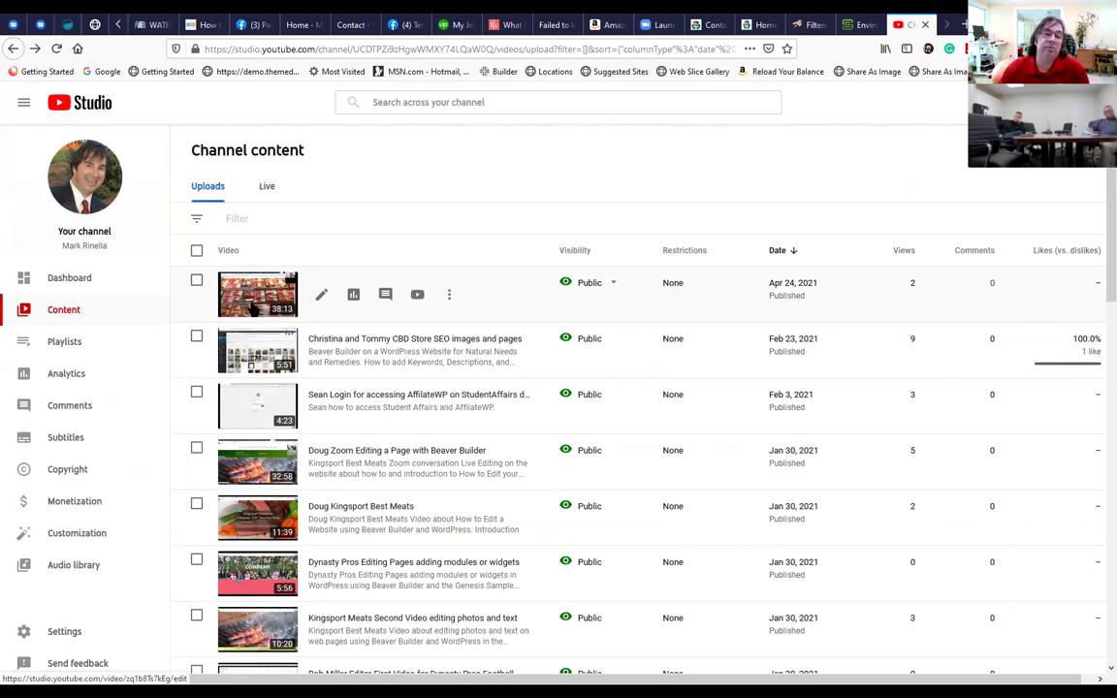
scroll(248, 436, "down", 4)
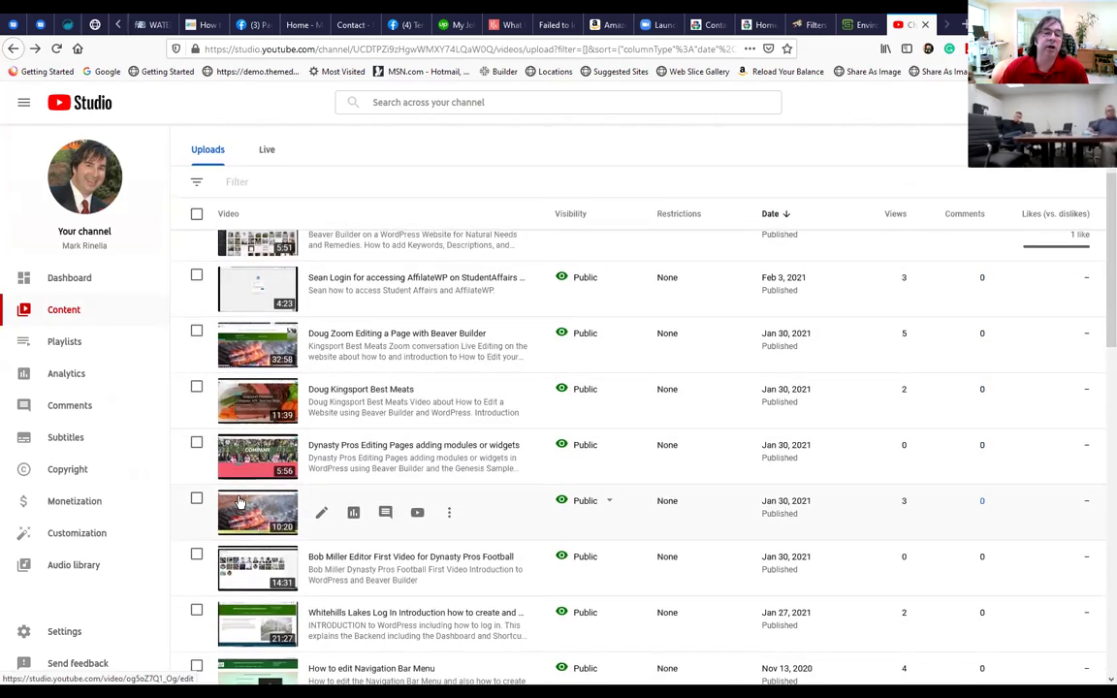
scroll(248, 407, "down", 4)
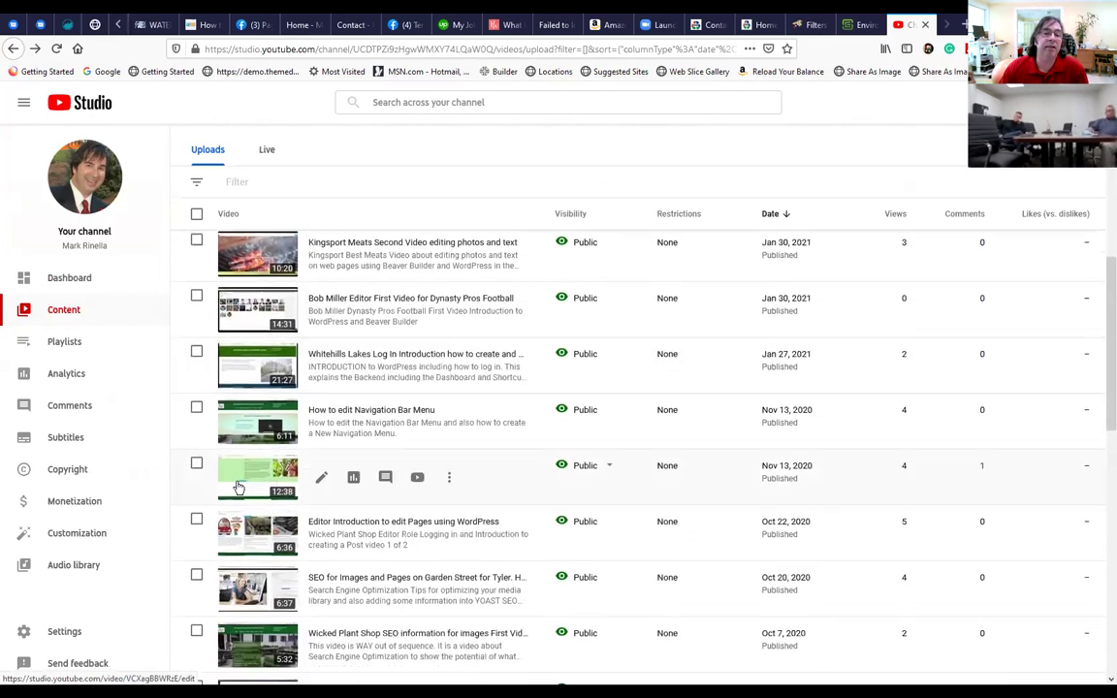
scroll(243, 456, "down", 2)
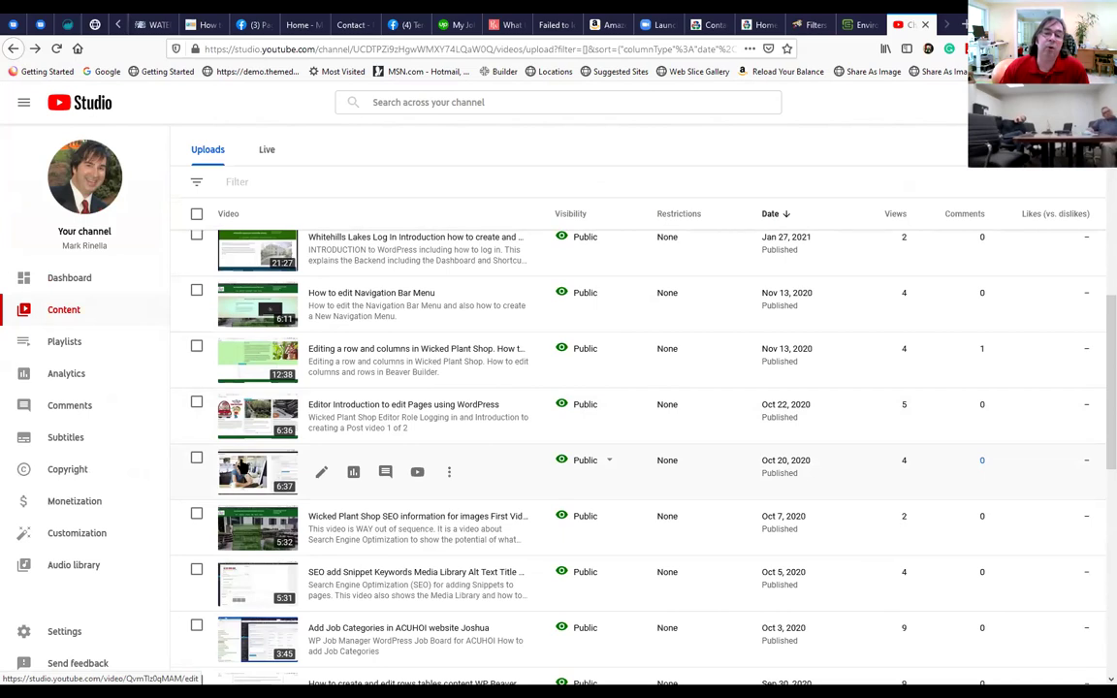
scroll(243, 475, "down", 3)
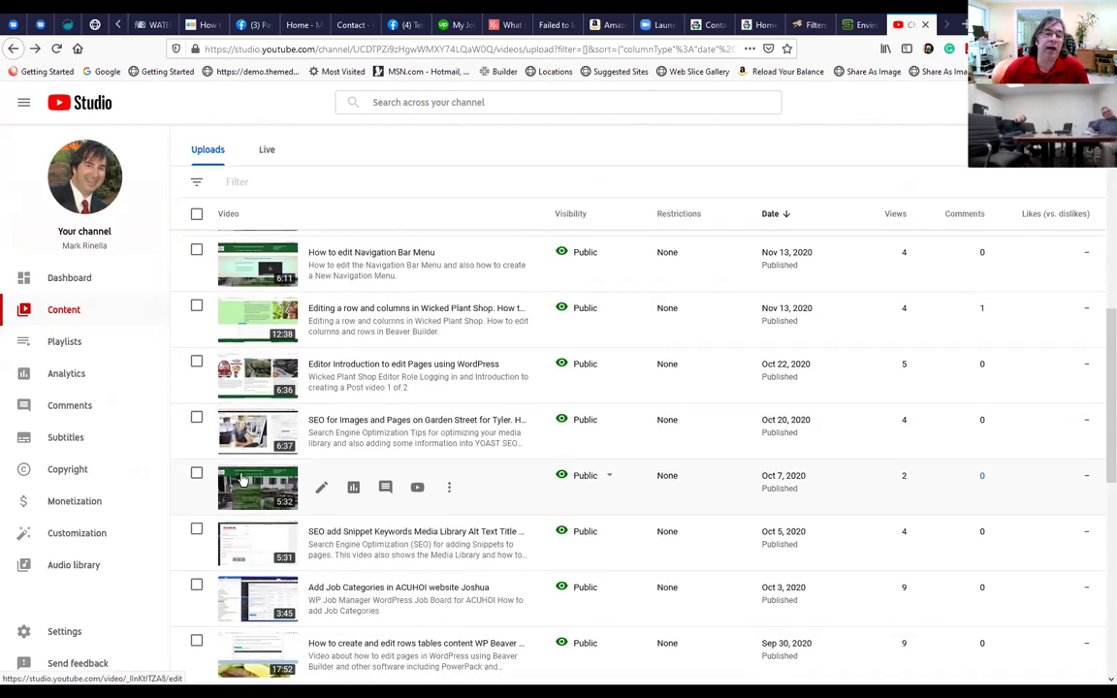
scroll(242, 480, "down", 4)
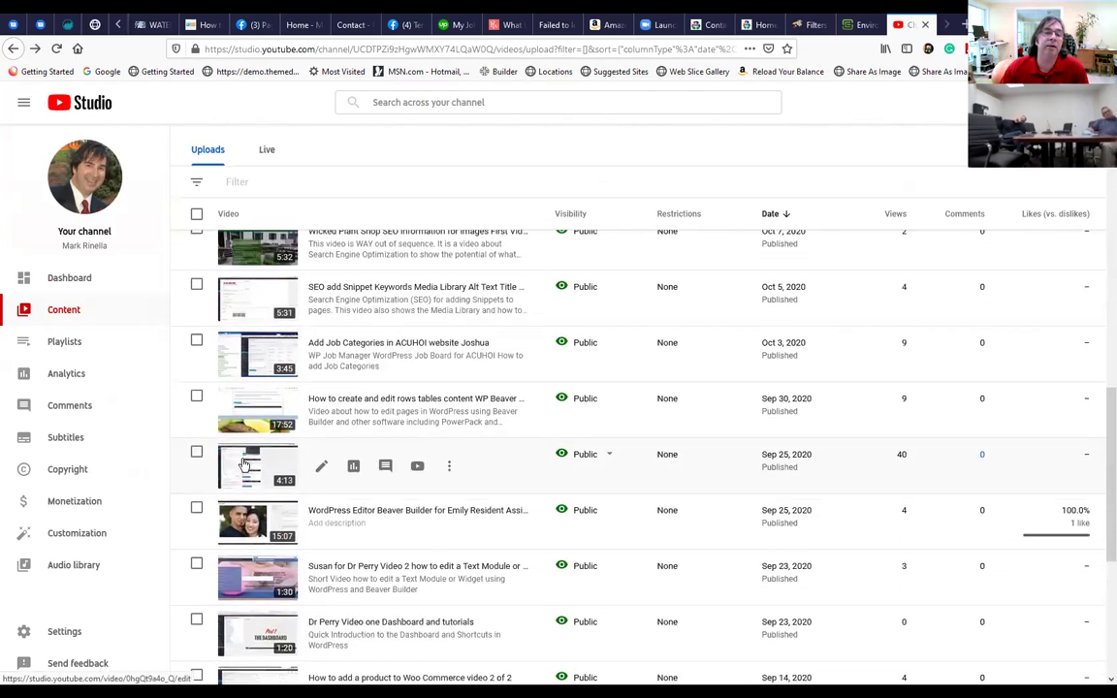
scroll(247, 339, "up", 1)
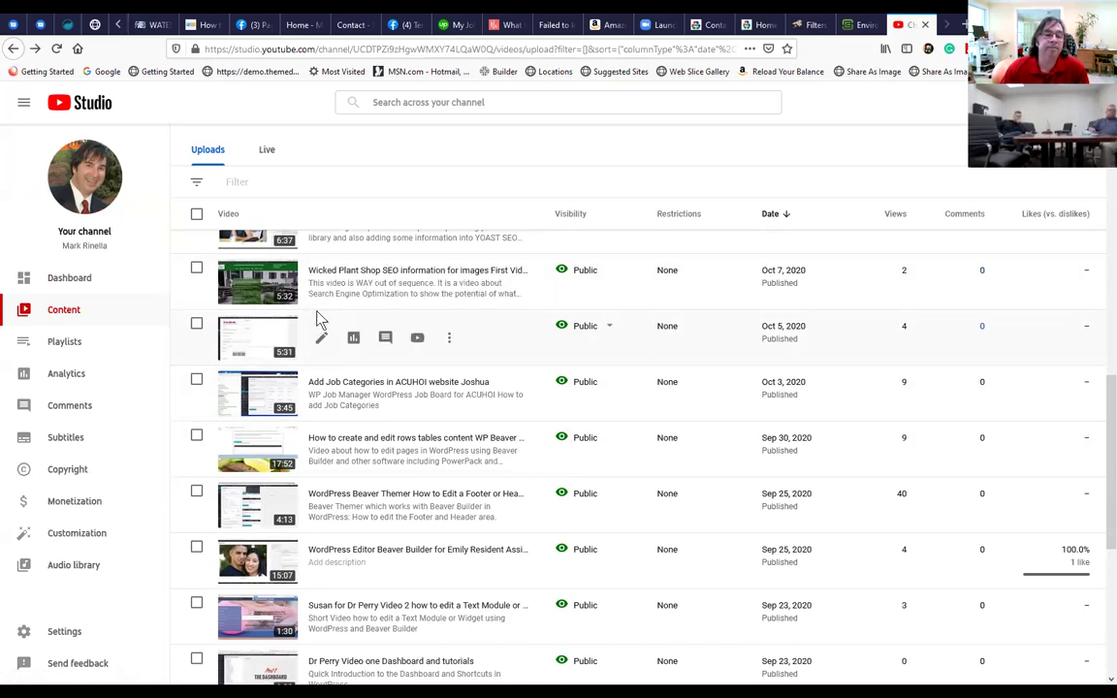
scroll(330, 296, "up", 3)
scroll(340, 291, "up", 5)
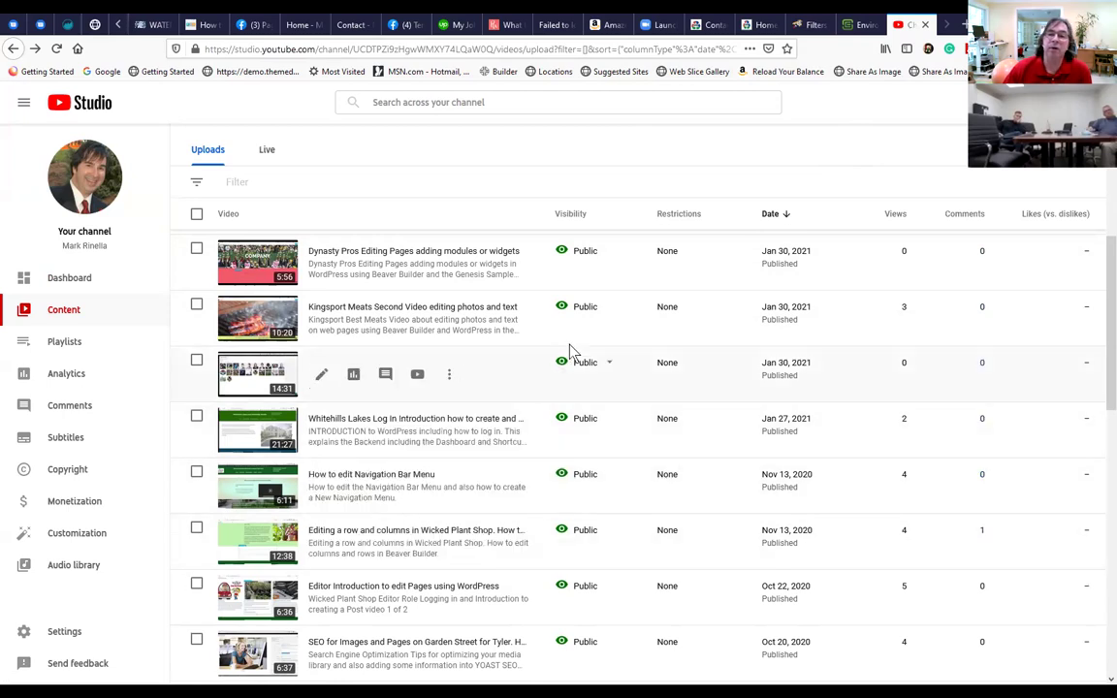
scroll(574, 351, "up", 1)
scroll(543, 354, "up", 5)
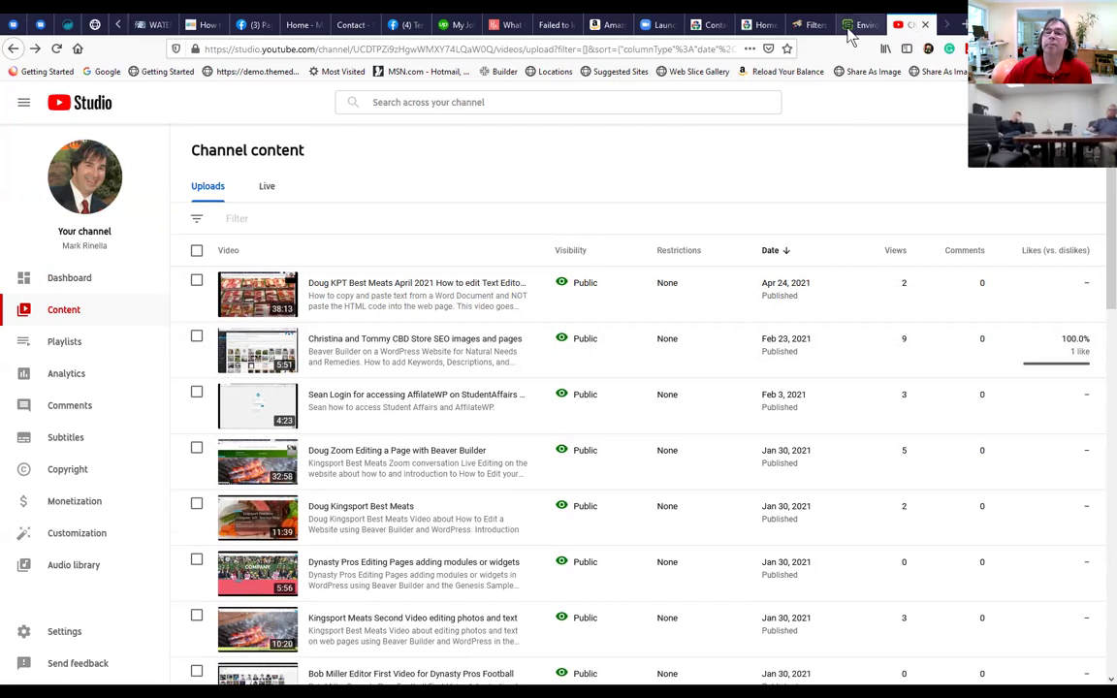
Open depositphotos.com in a new browser tab and look through its recently viewed images, trending photos, bundles and featured collections.
left_click(764, 25)
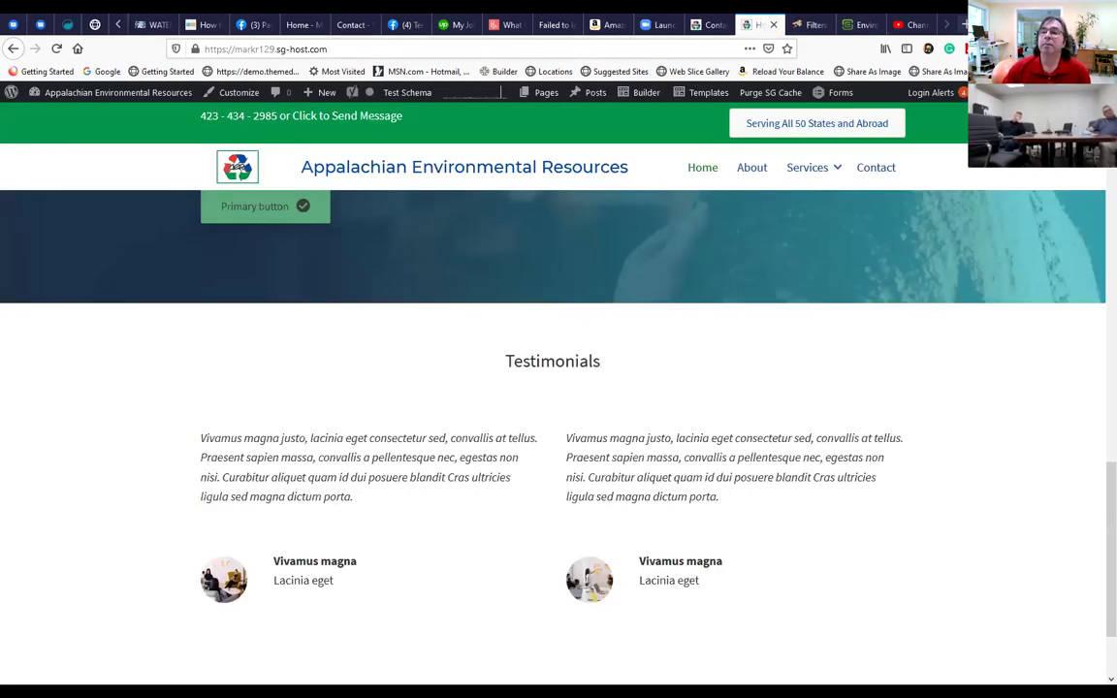
left_click(963, 25)
type("depositphotos.com/")
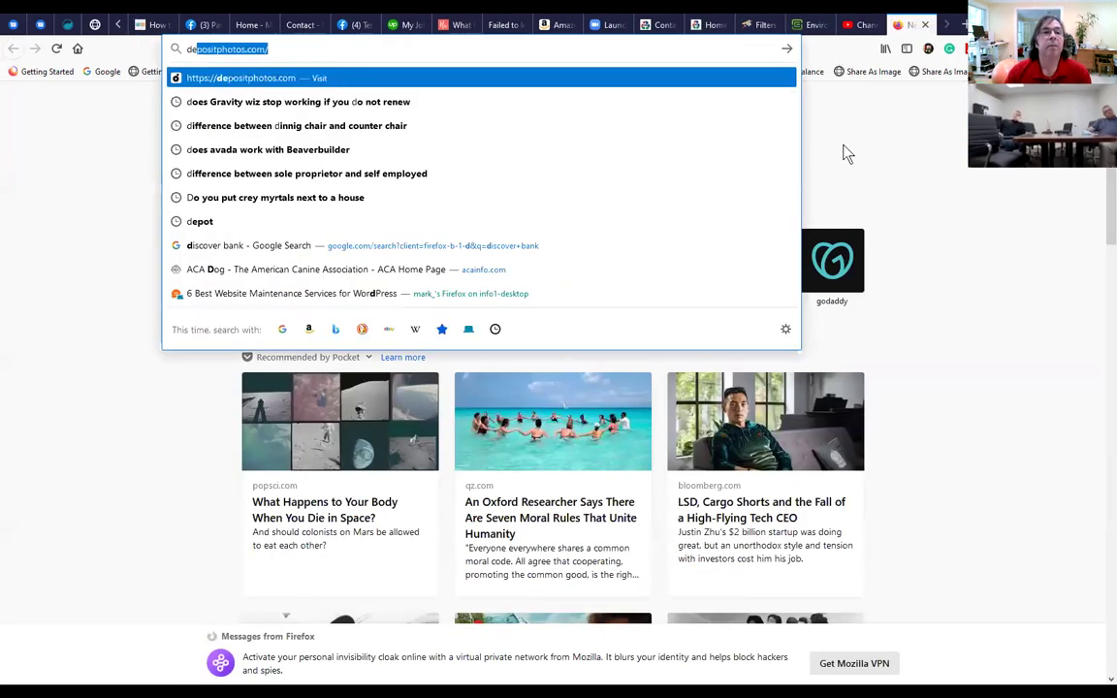
key("Return")
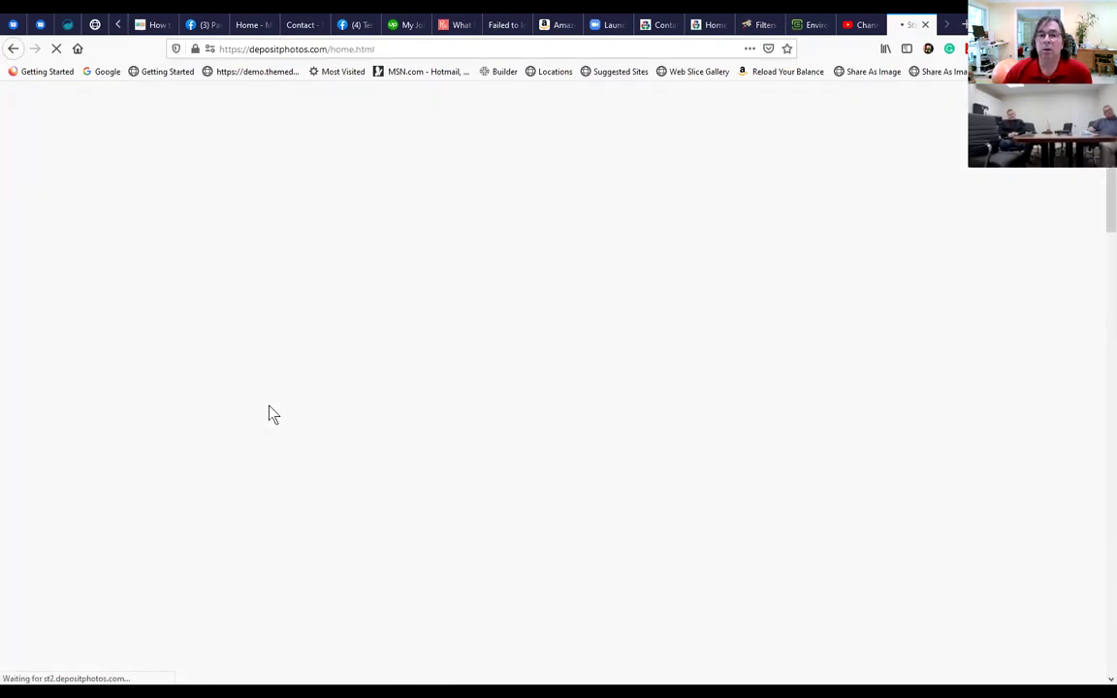
scroll(104, 414, "down", 1)
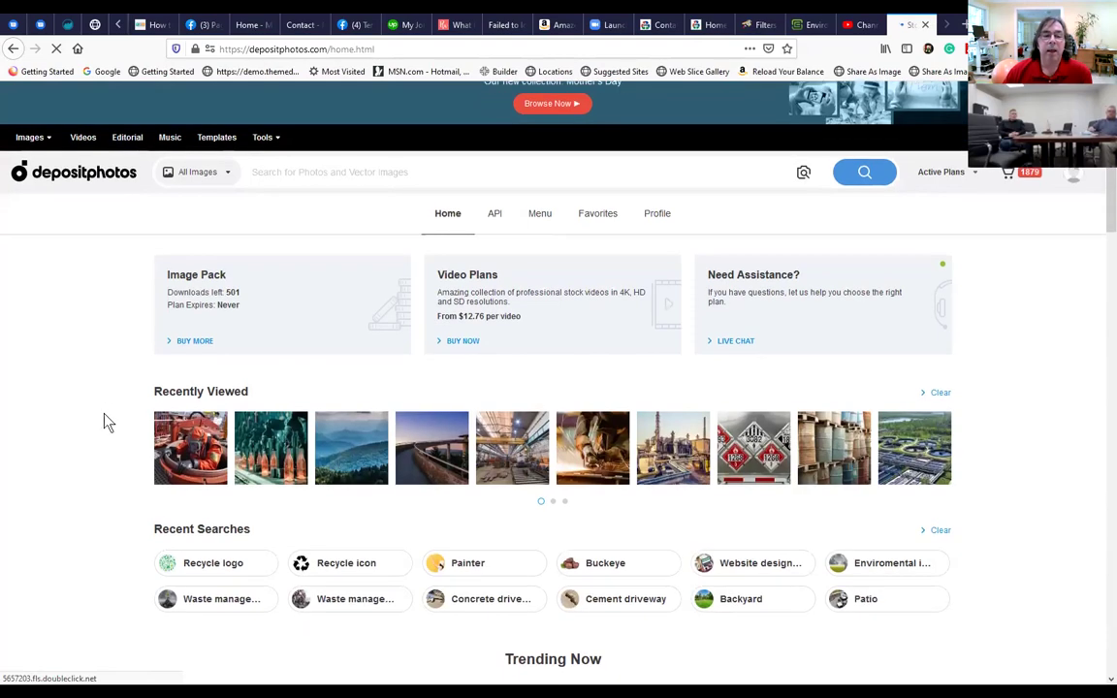
scroll(105, 401, "down", 5)
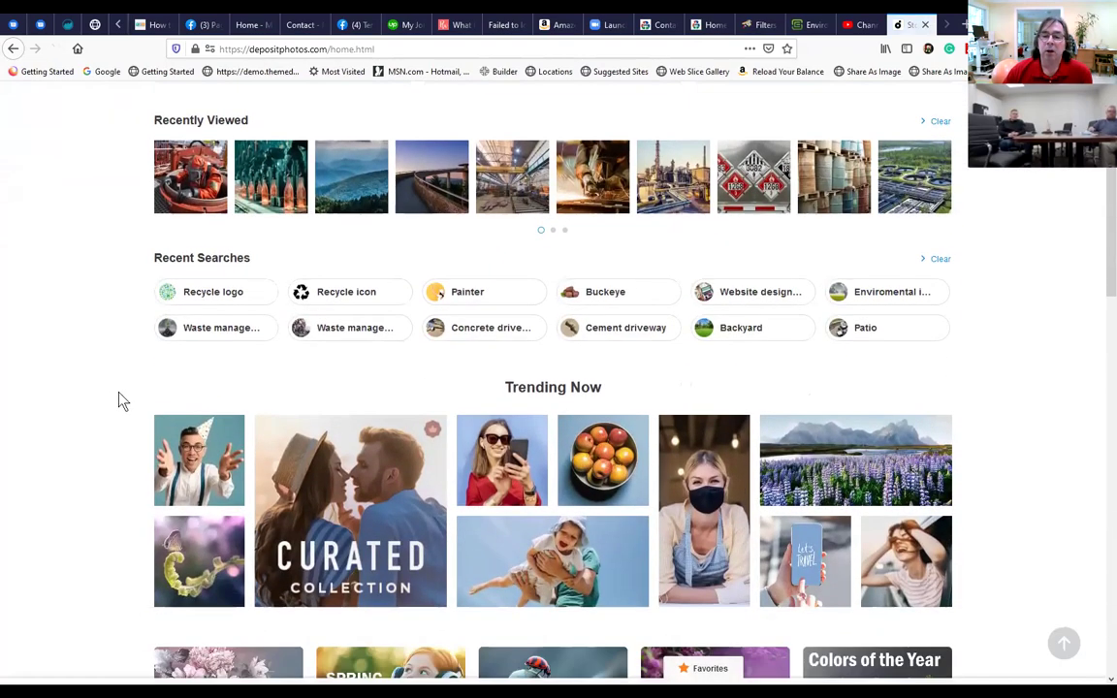
scroll(116, 392, "down", 3)
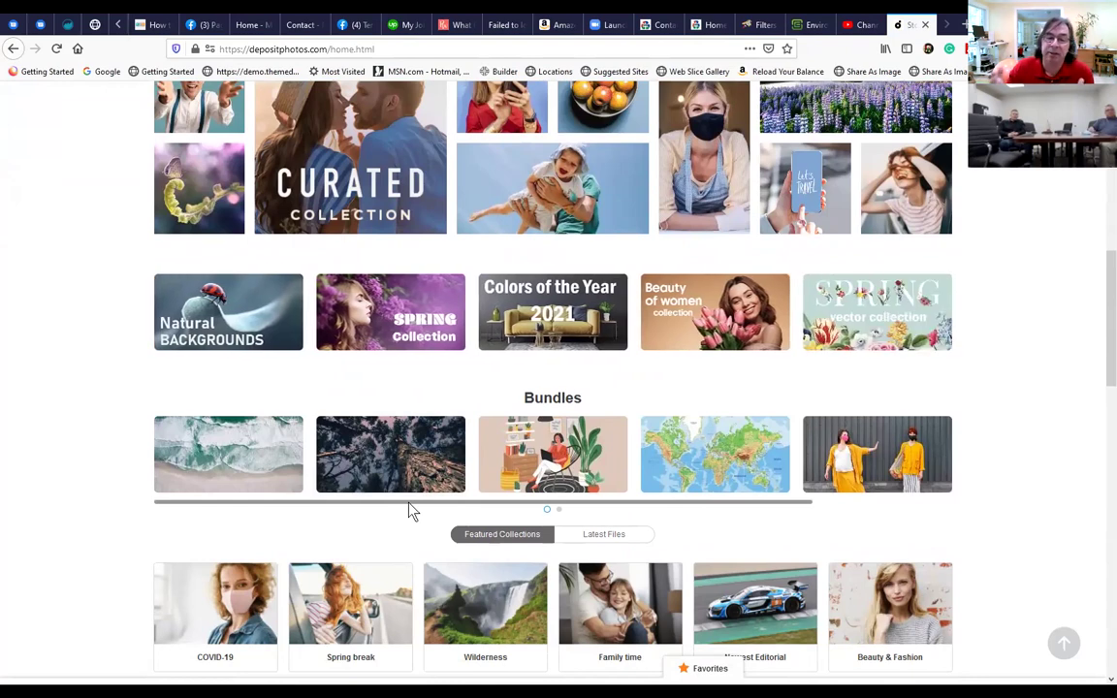
Open the "Recycle logo" recent search on Depositphotos to list its stock vectors.
scroll(388, 436, "up", 3)
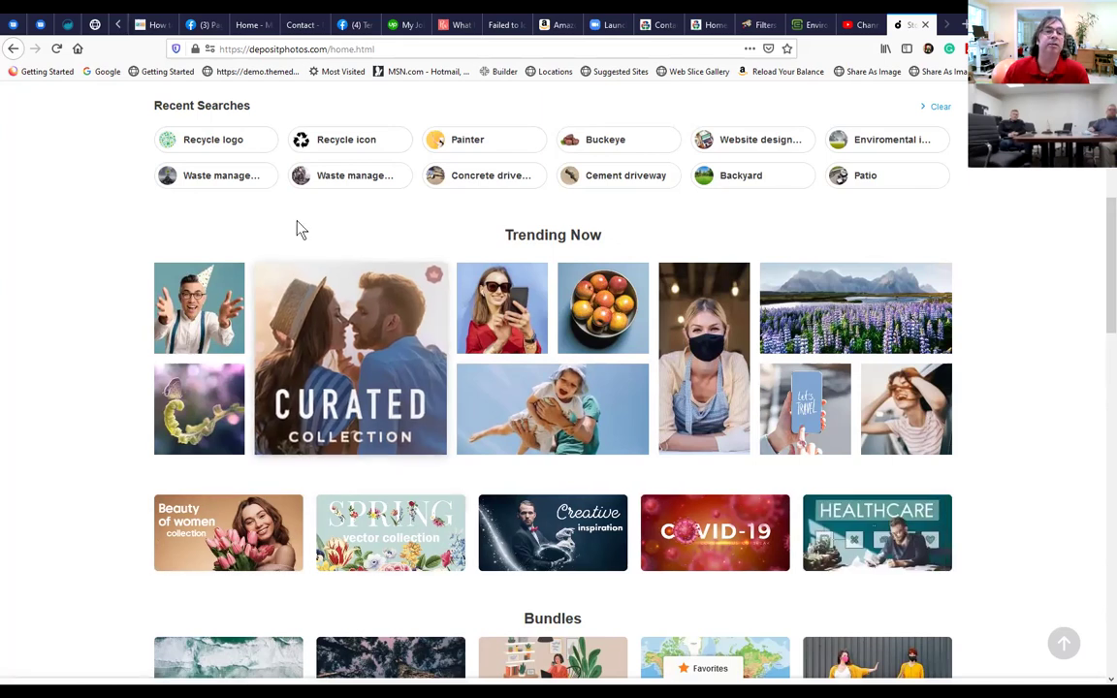
left_click(226, 141)
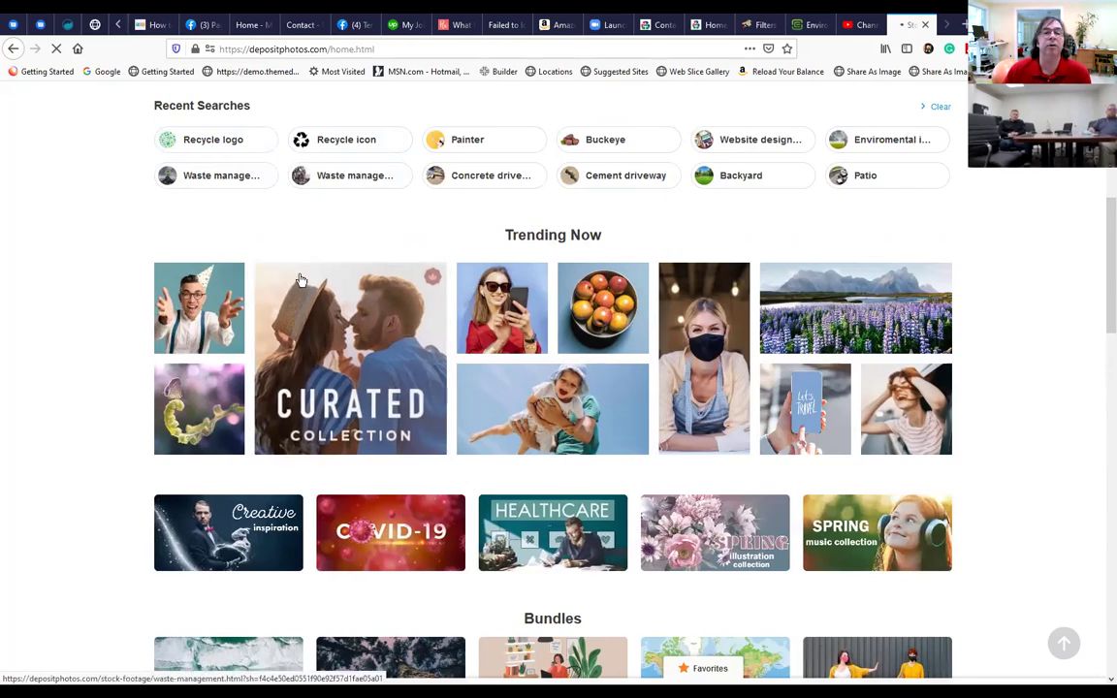
scroll(543, 466, "down", 3)
scroll(508, 394, "up", 2)
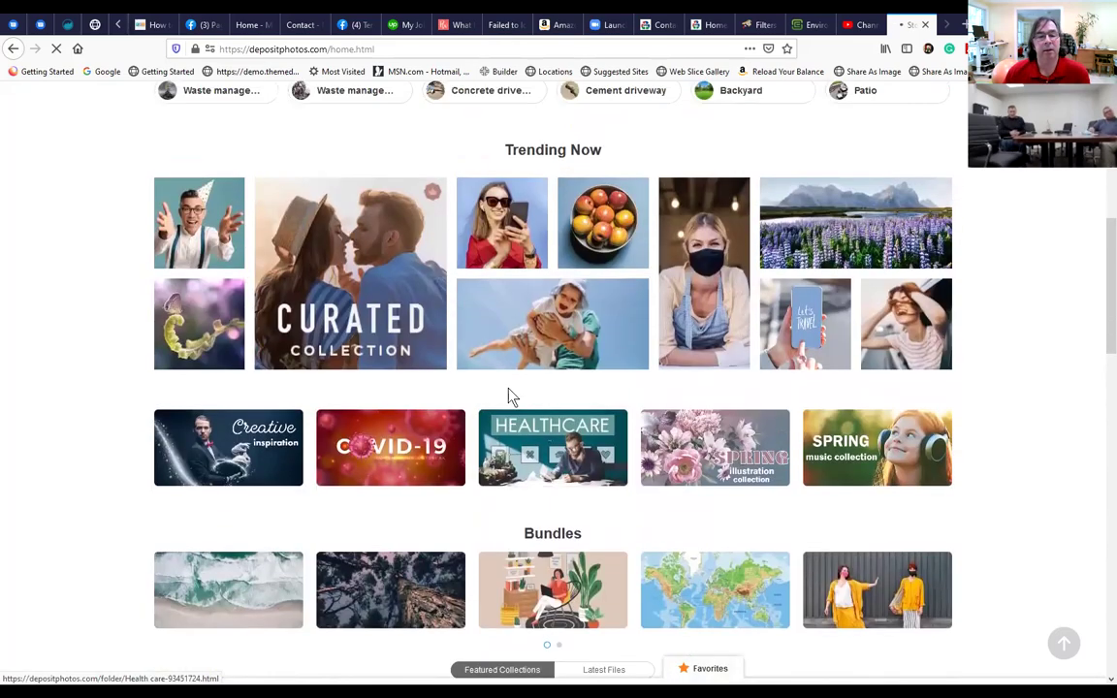
scroll(385, 319, "up", 3)
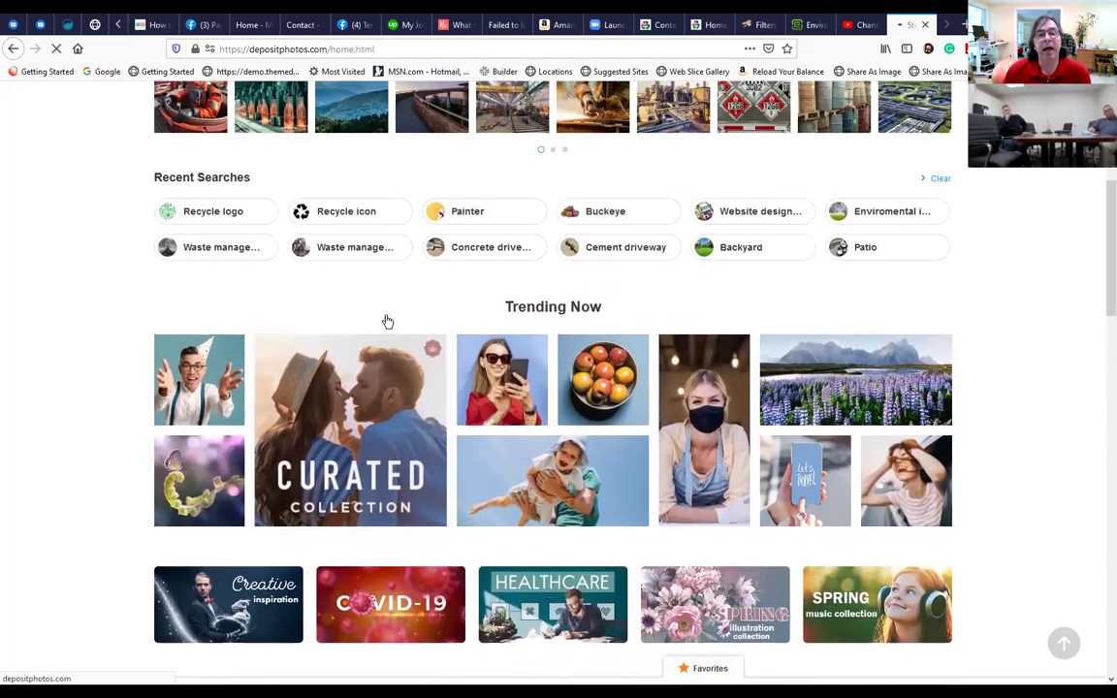
scroll(367, 202, "up", 3)
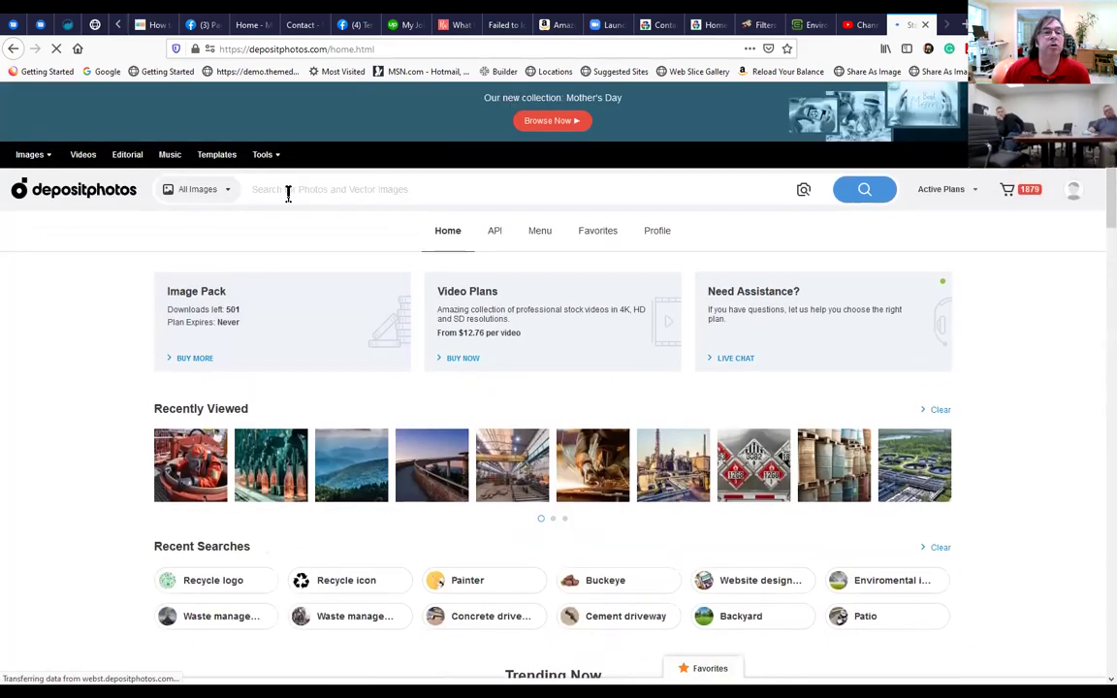
type("recey")
key("BackSpace")
key("BackSpace")
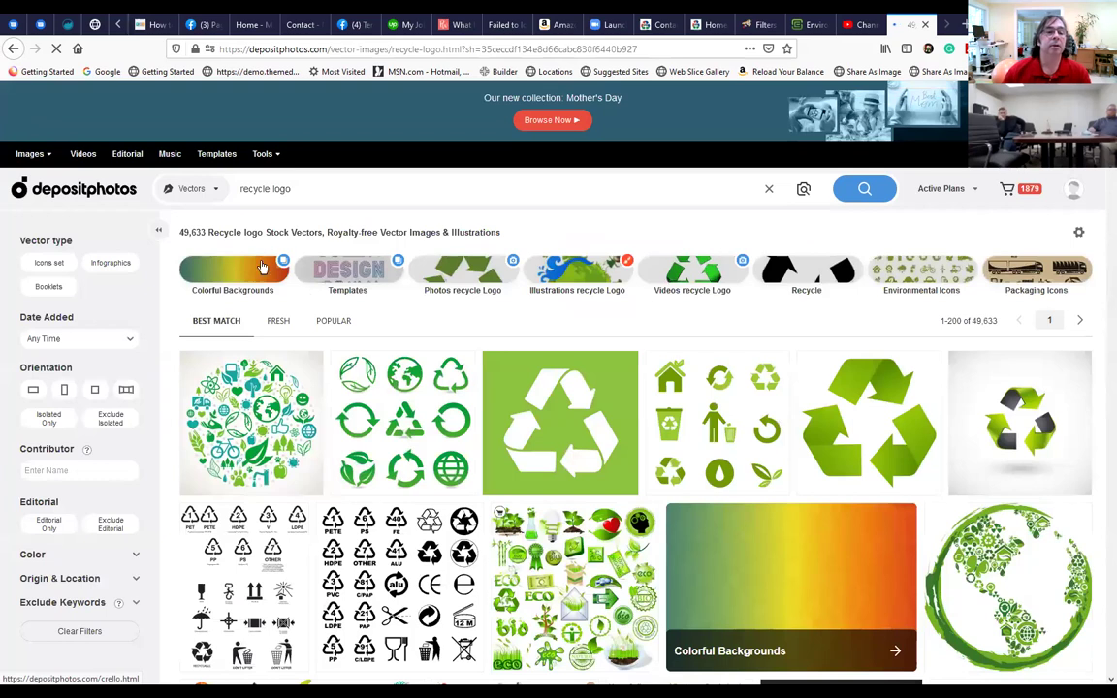
Open the first vector in the results, the circle of green ecology icons, and copy its page address.
left_click(249, 434)
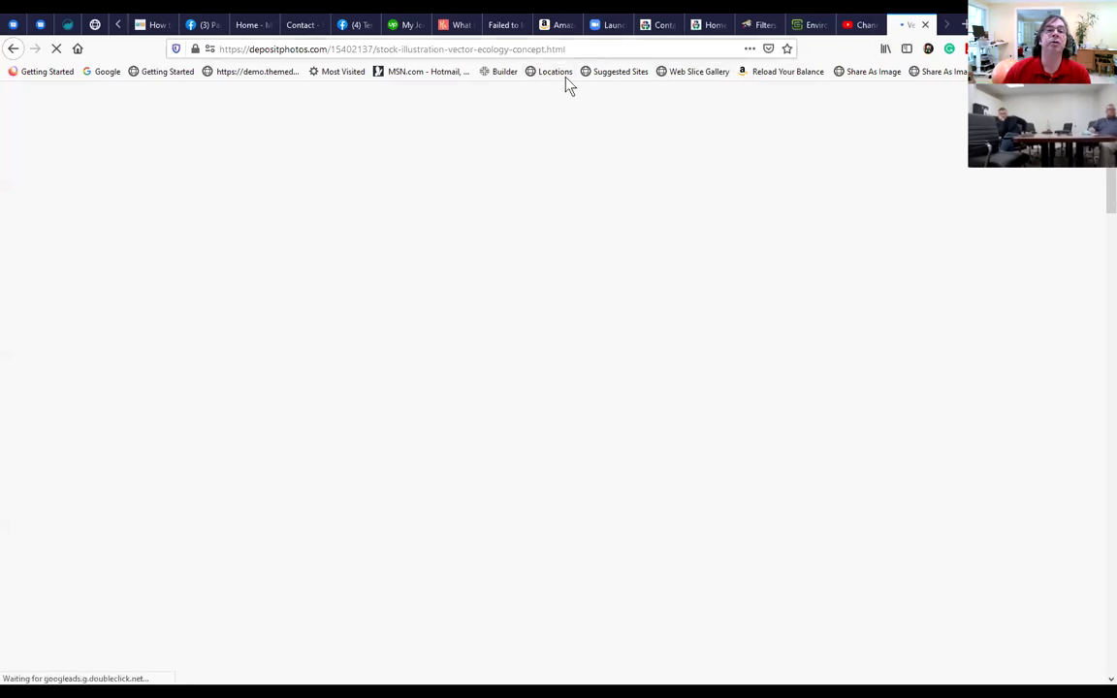
double_click(460, 49)
key("ctrl+a")
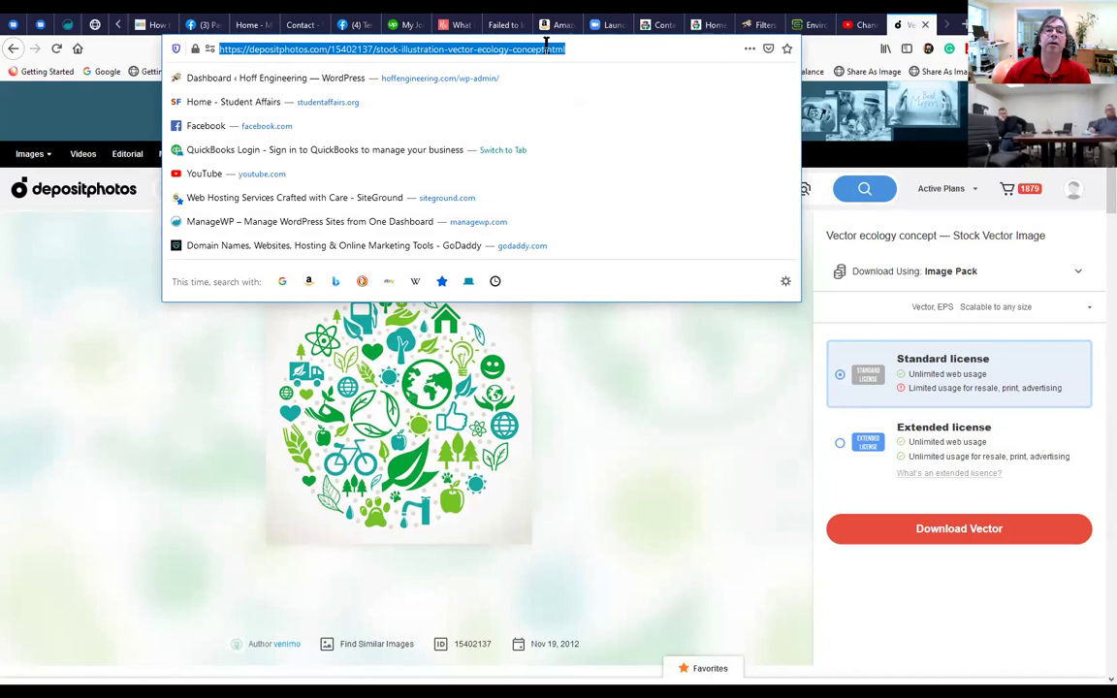
right_click(402, 50)
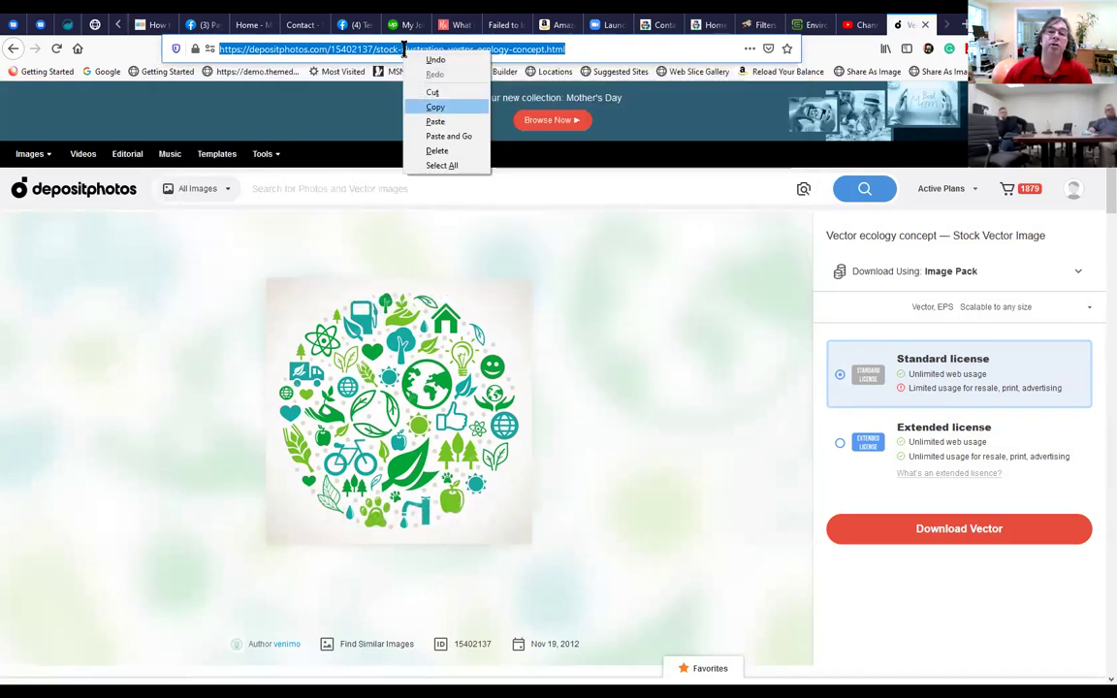
left_click(435, 106)
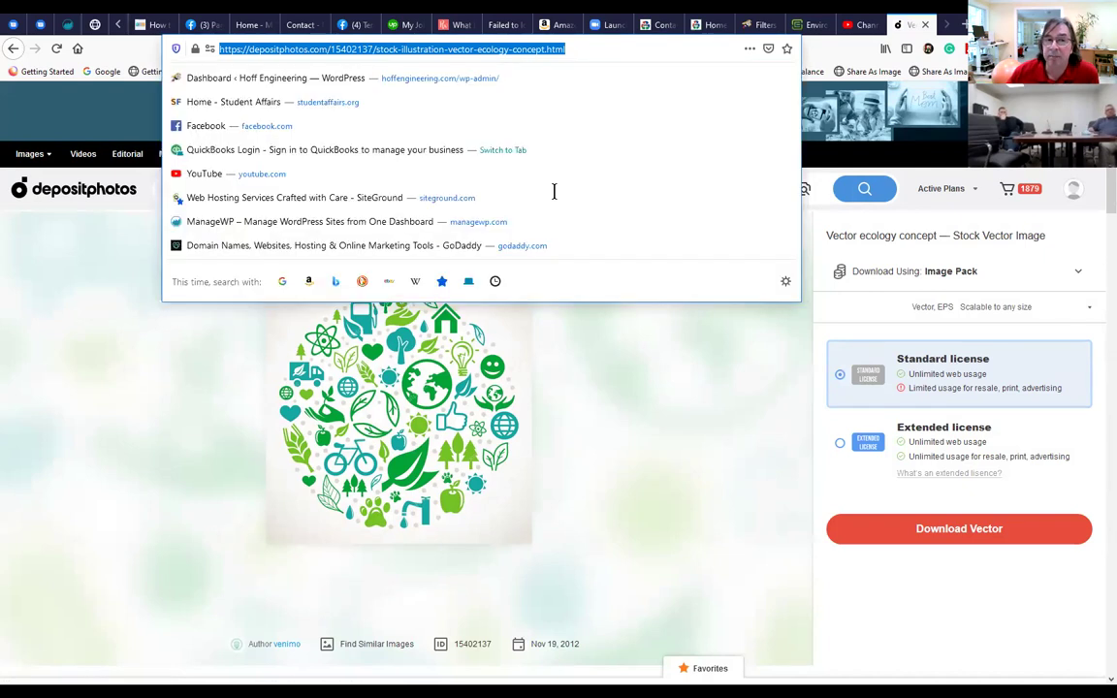
Select the vector page's address again, close the address suggestions, and look over the similar royalty-free vectors below the image.
left_click(554, 49)
key("ctrl+a")
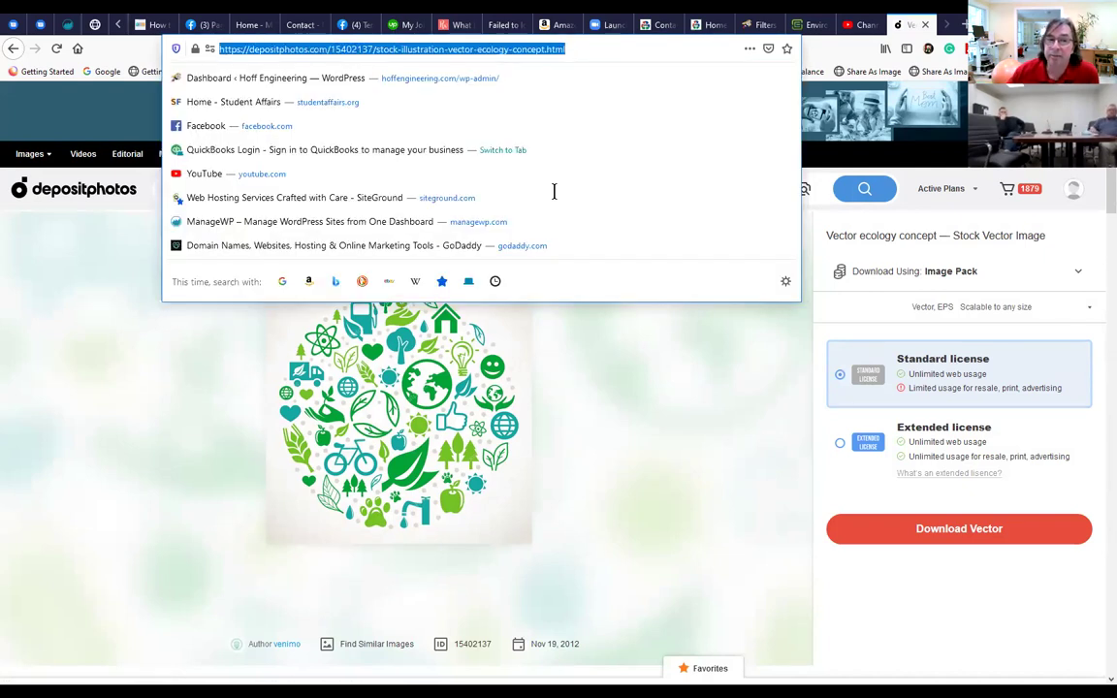
left_click(952, 21)
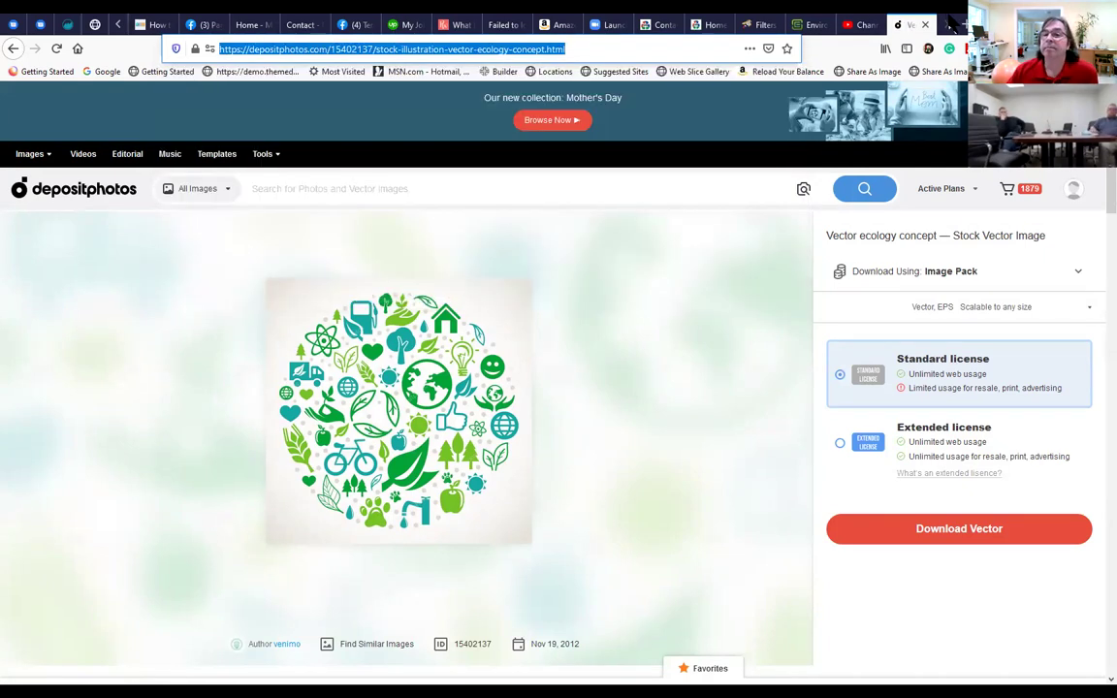
scroll(593, 548, "down", 3)
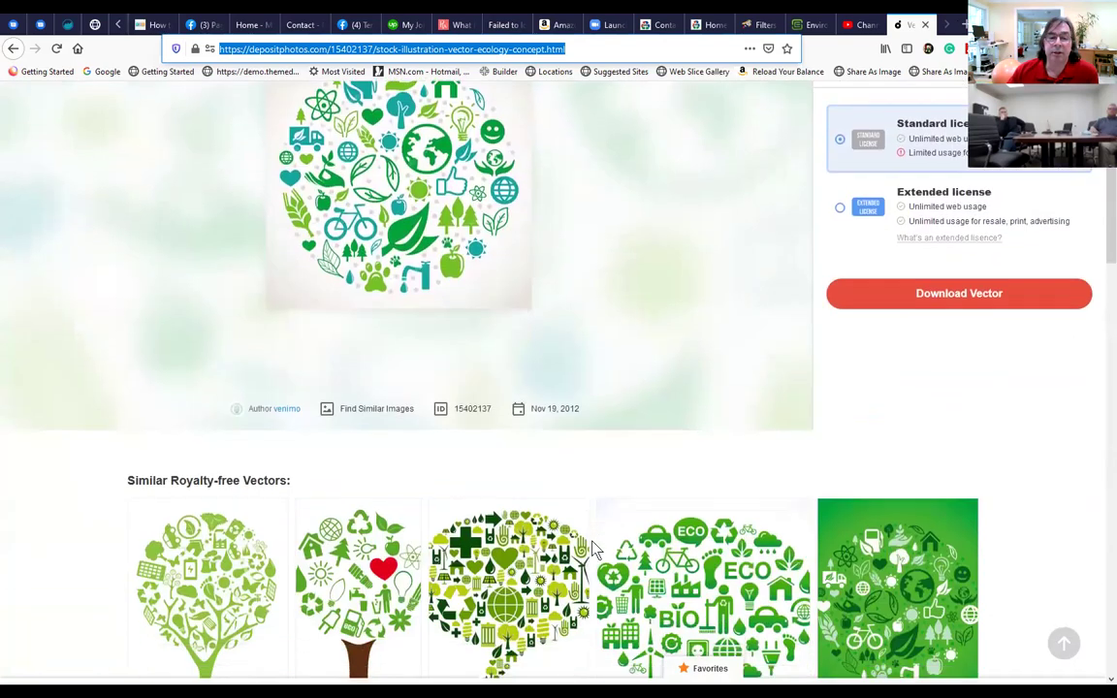
scroll(593, 549, "down", 2)
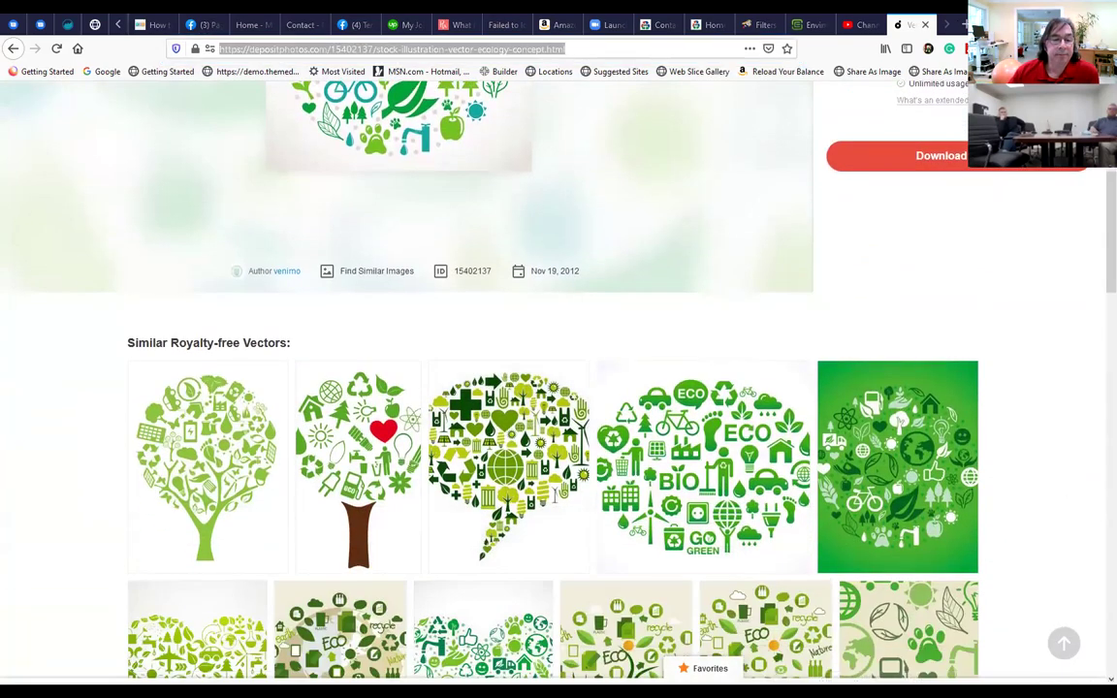